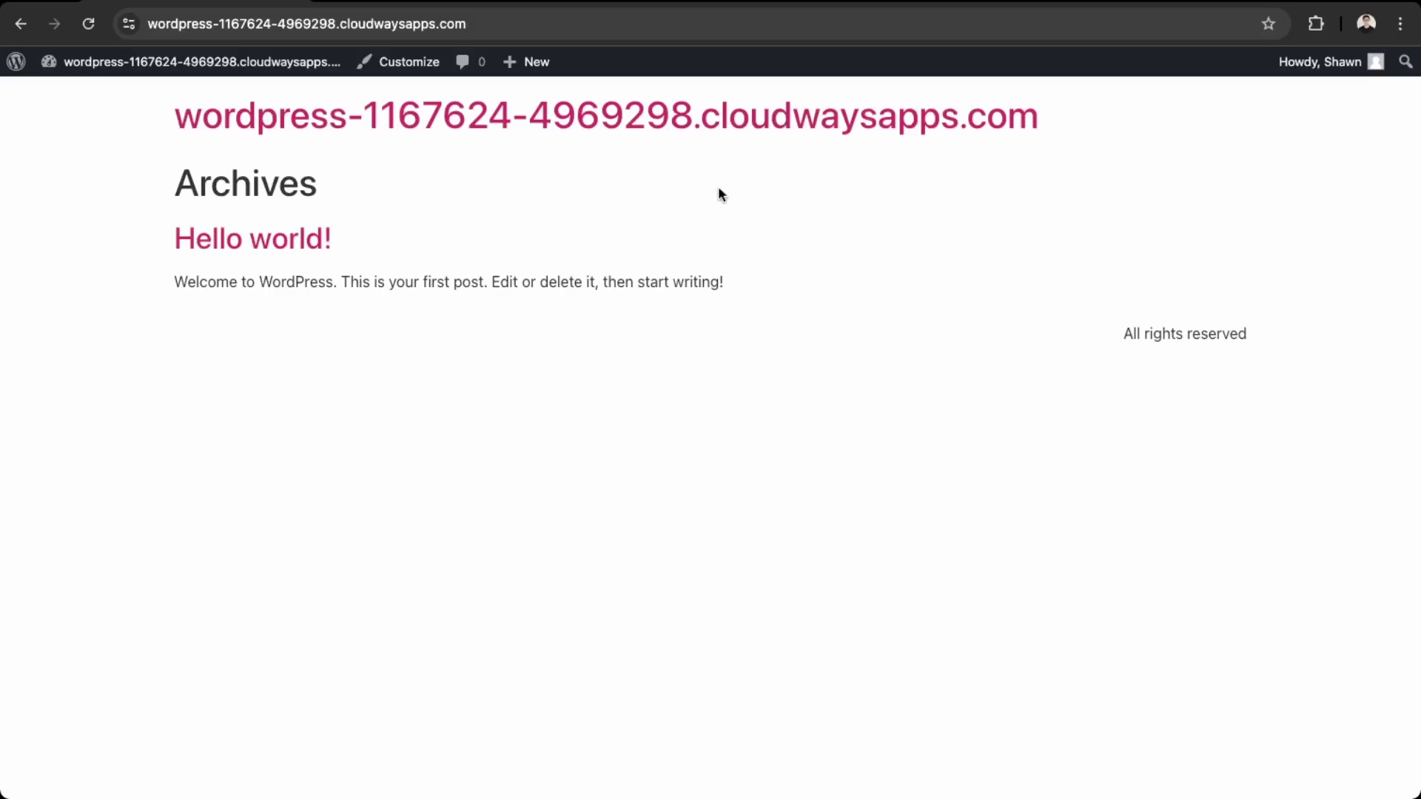
Go to the site's Add Plugins page and search for "elementor"
mouse_move(121, 65)
left_click(73, 123)
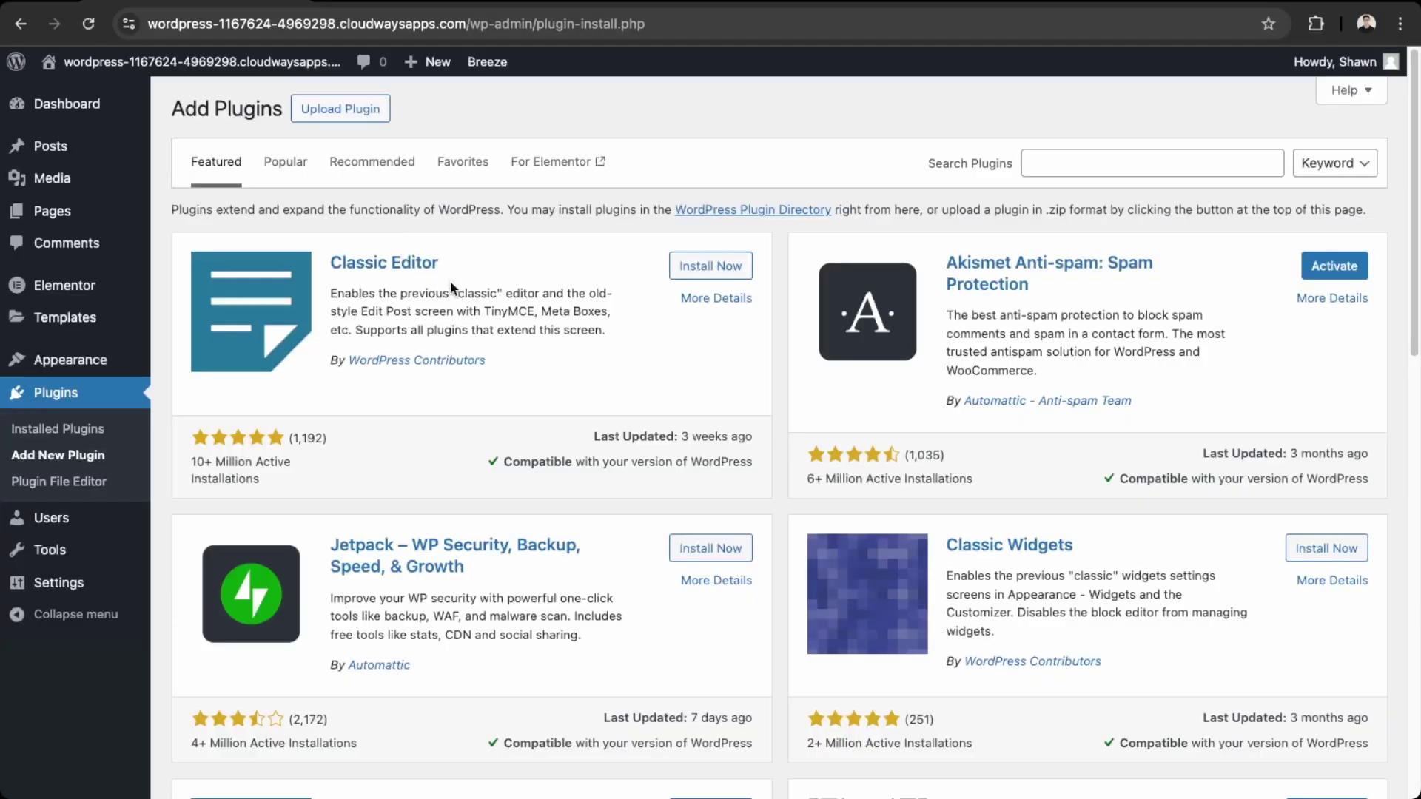
left_click(1121, 169)
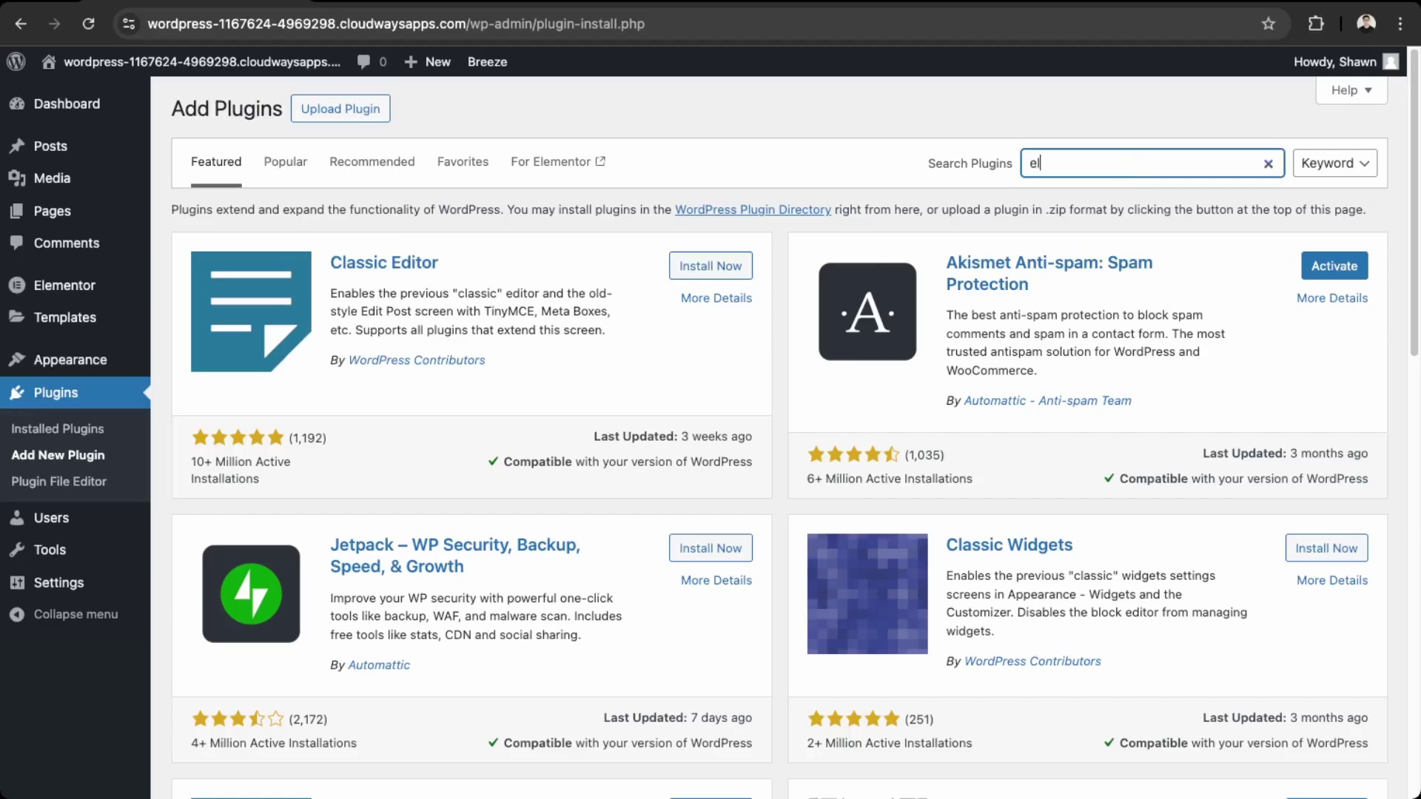
type("elementor")
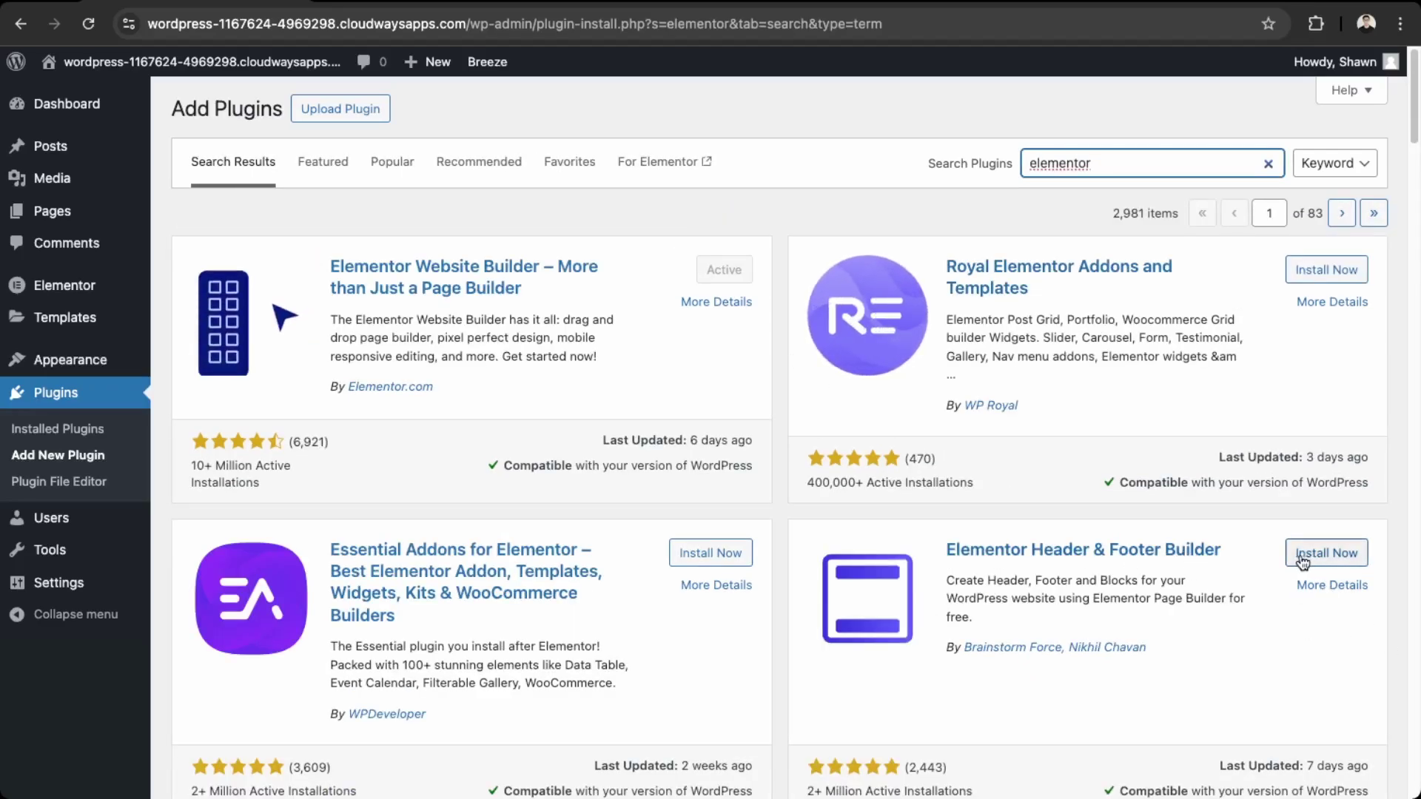
Install and activate the Elementor Header & Footer Builder plugin
scroll(1090, 604, "down", 1)
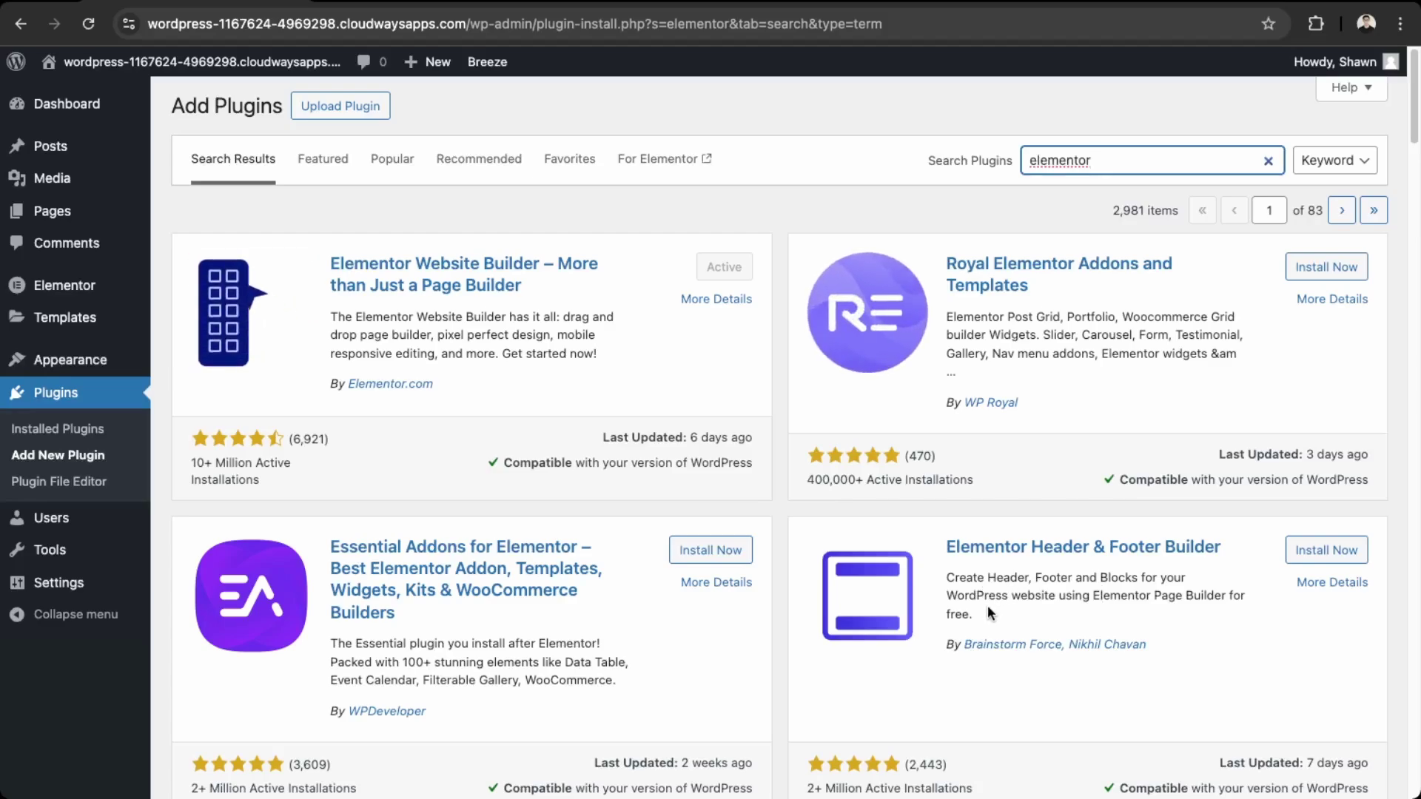
left_click(1320, 560)
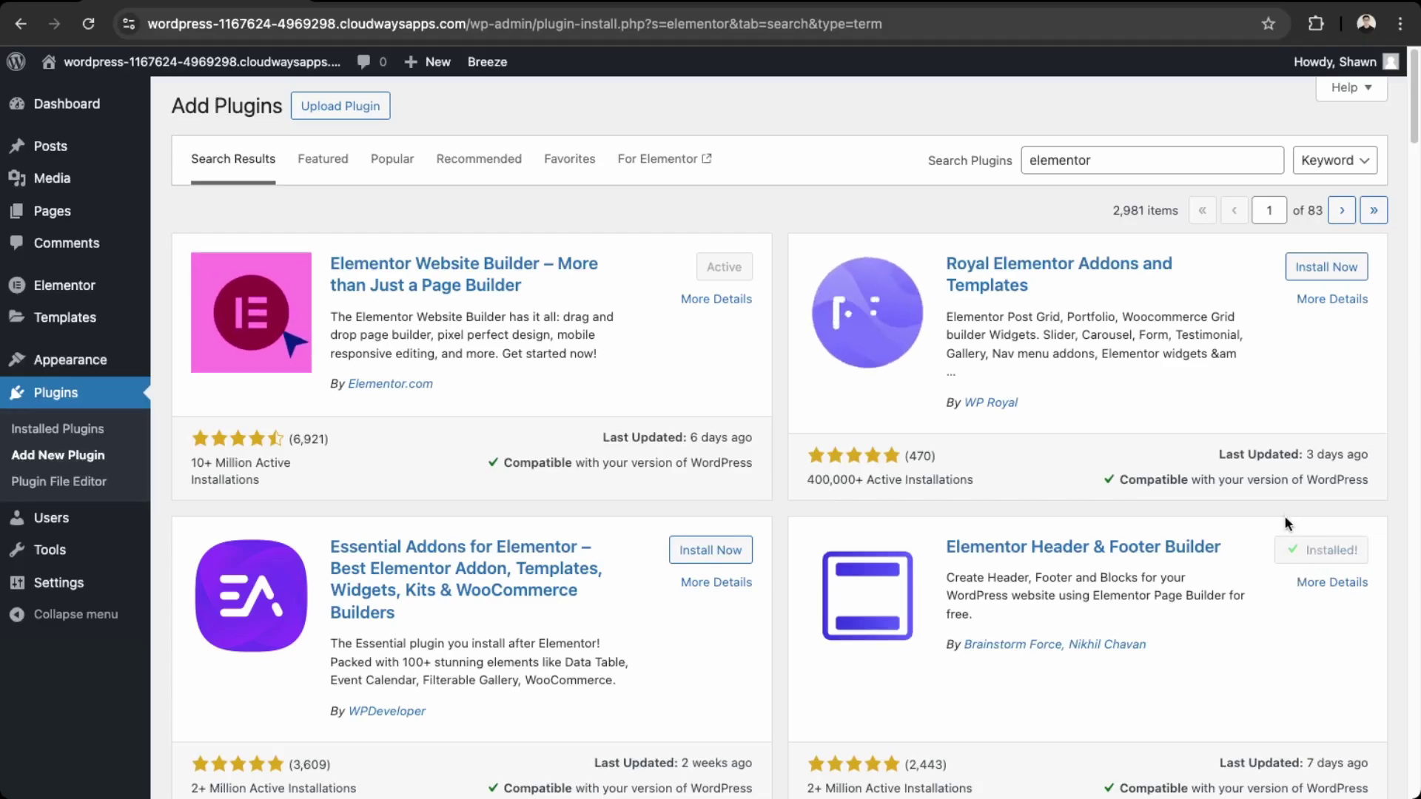
left_click(1348, 551)
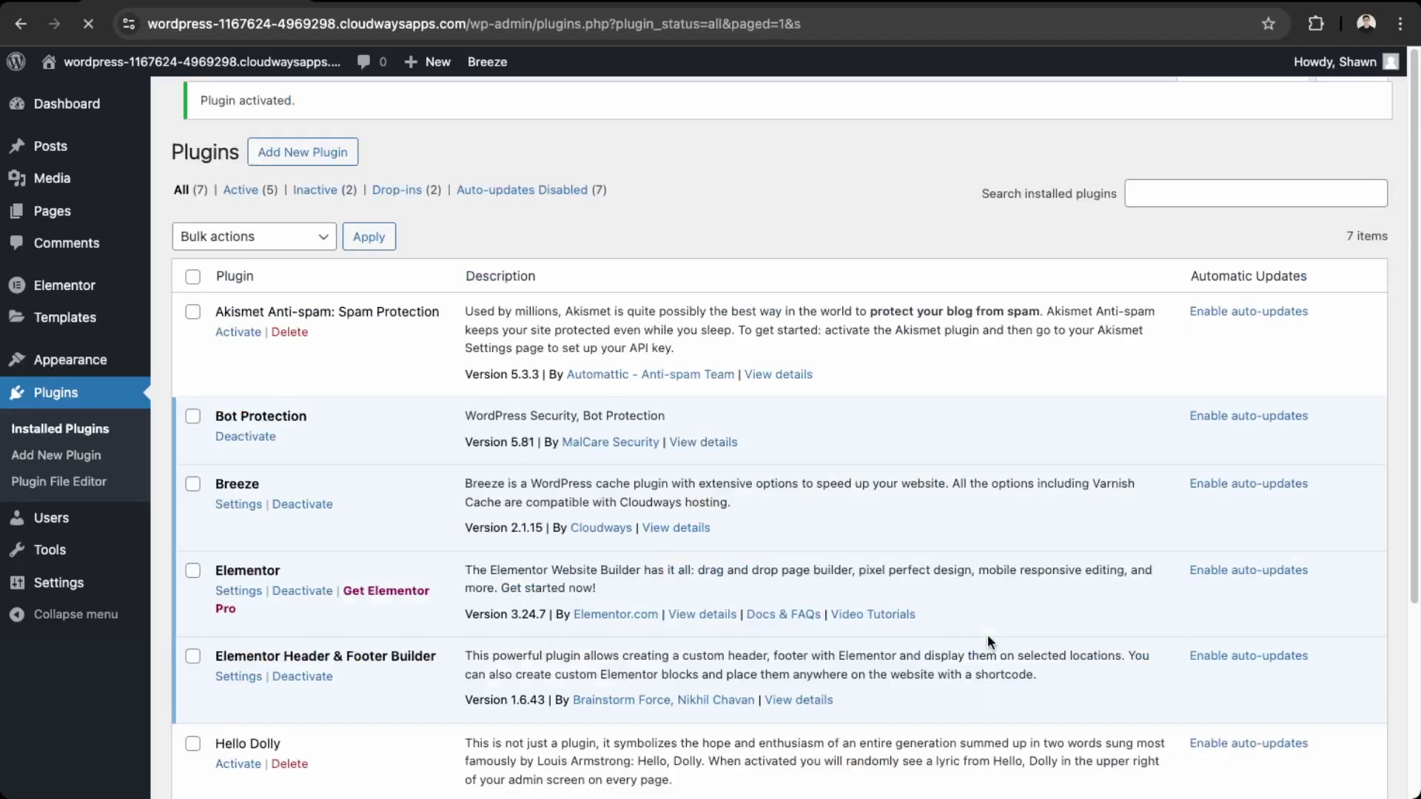
Start a new template in Elementor Header & Footer Builder, skipping the introductory questionnaire
mouse_move(67, 372)
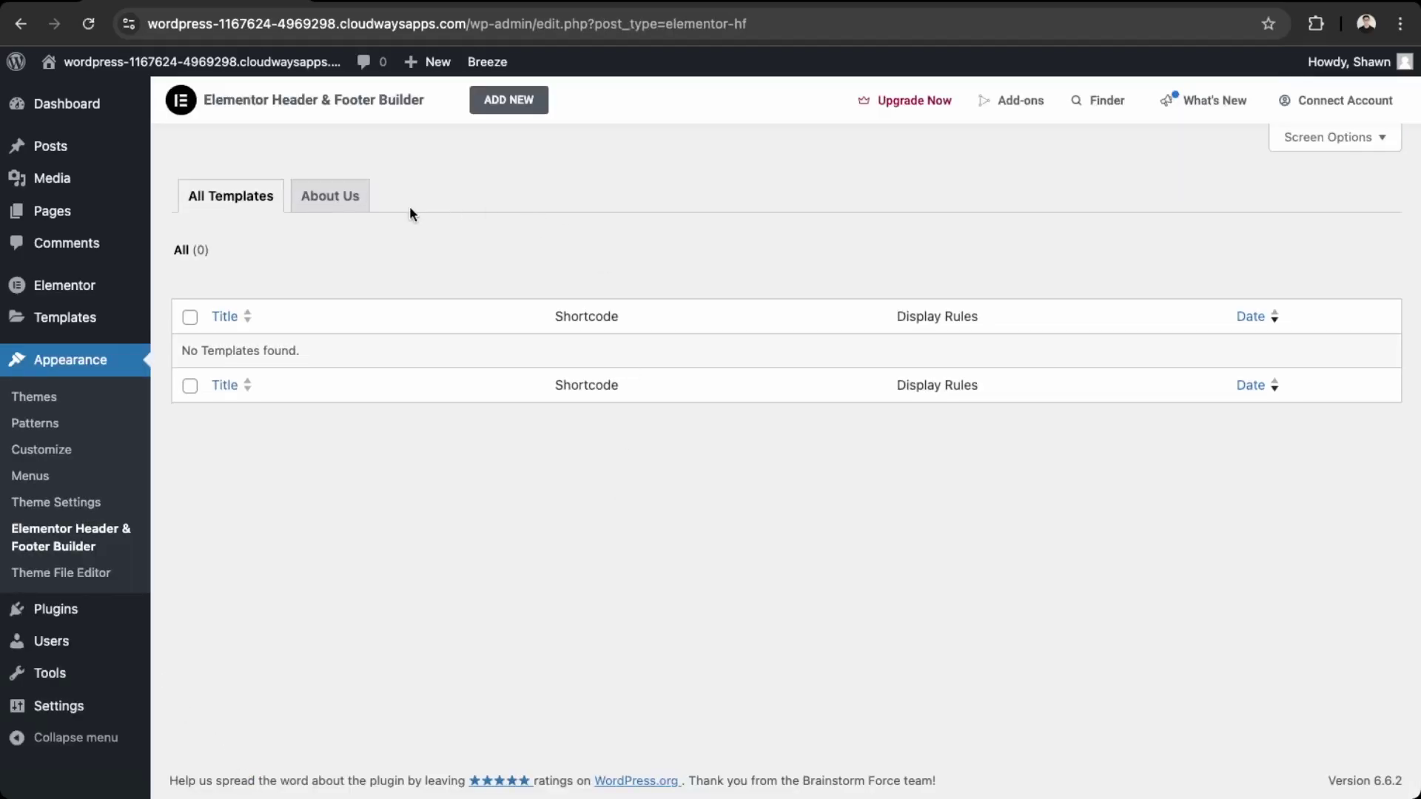
left_click(509, 101)
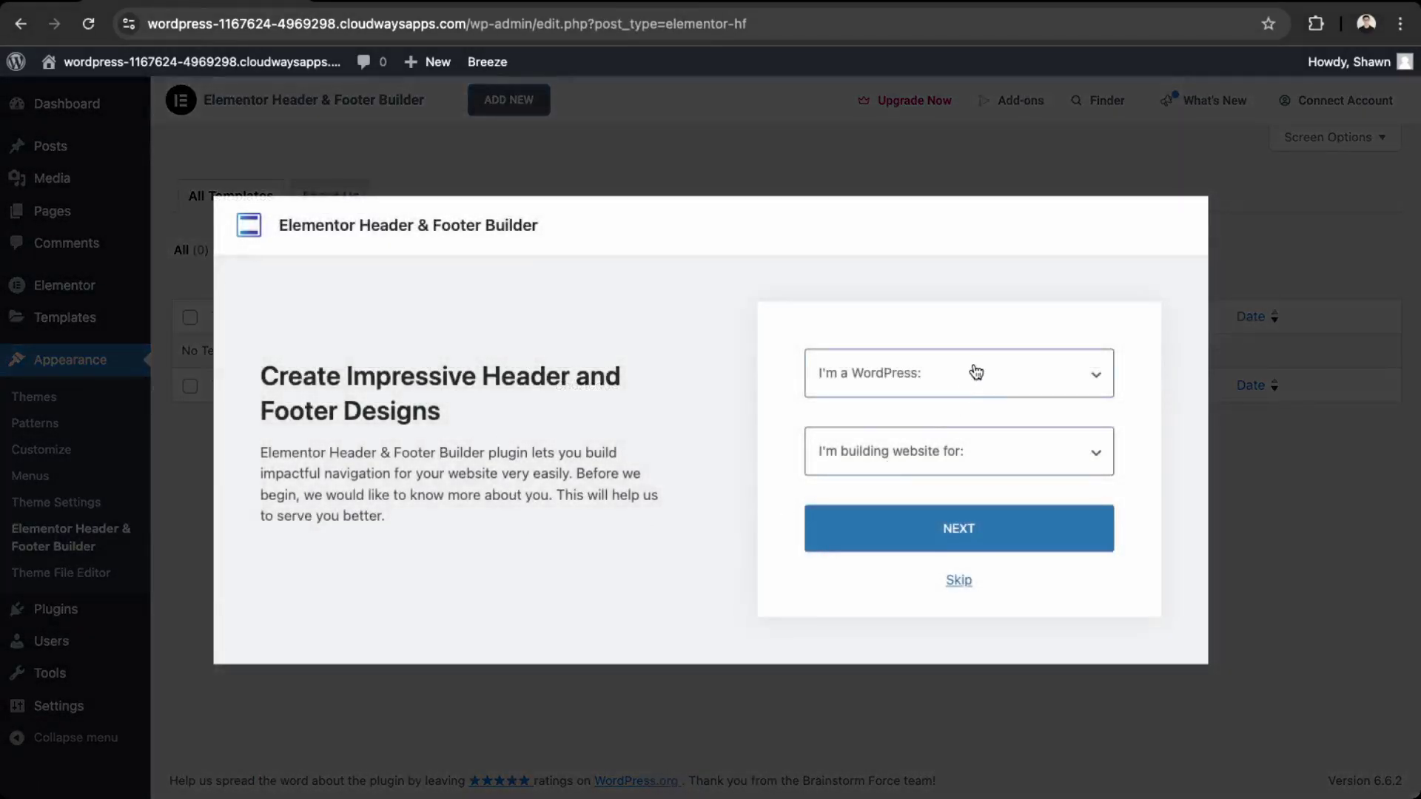
left_click(957, 545)
left_click(953, 583)
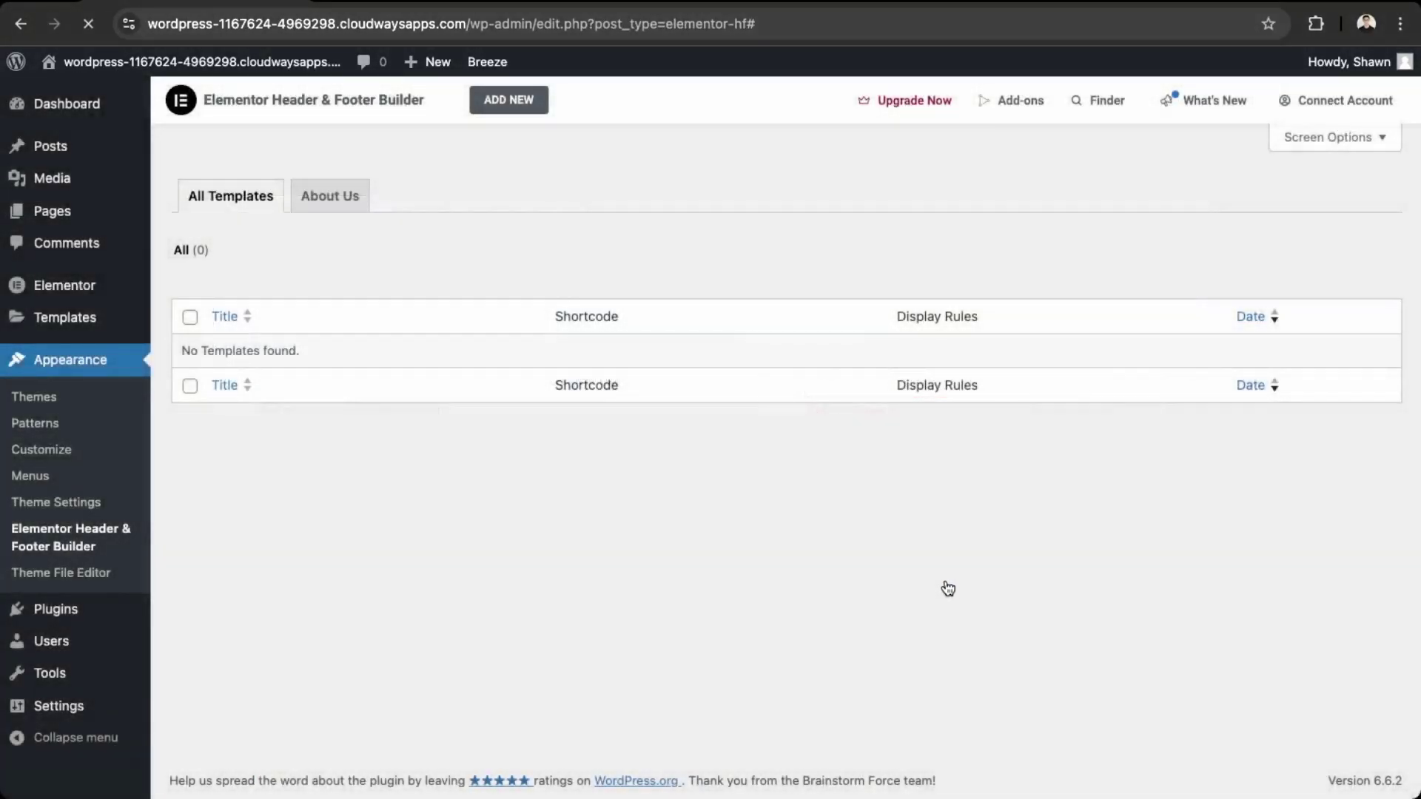
Set the template type to Header with a display location, and open it for editing with Elementor
left_click(717, 428)
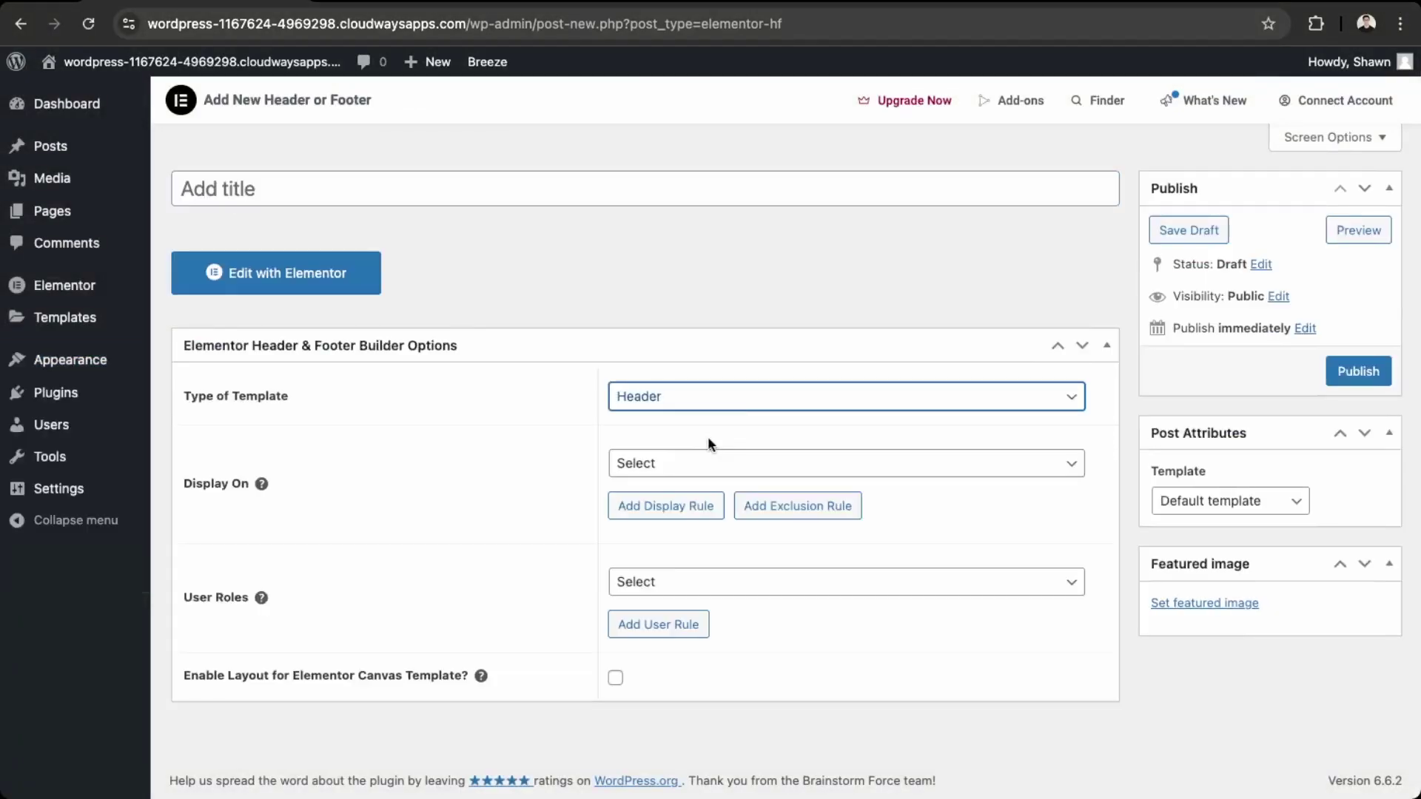
left_click(677, 463)
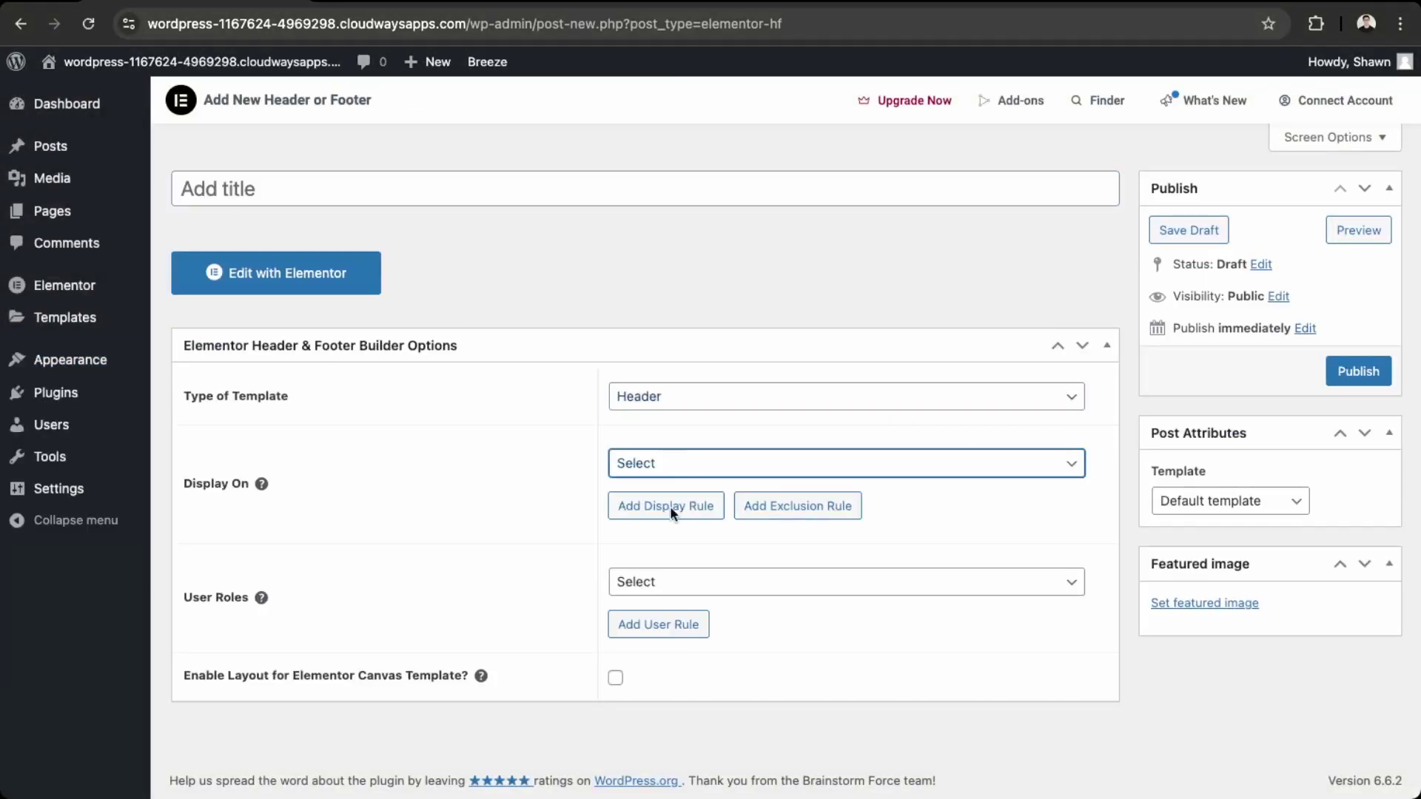
left_click(669, 508)
left_click(269, 293)
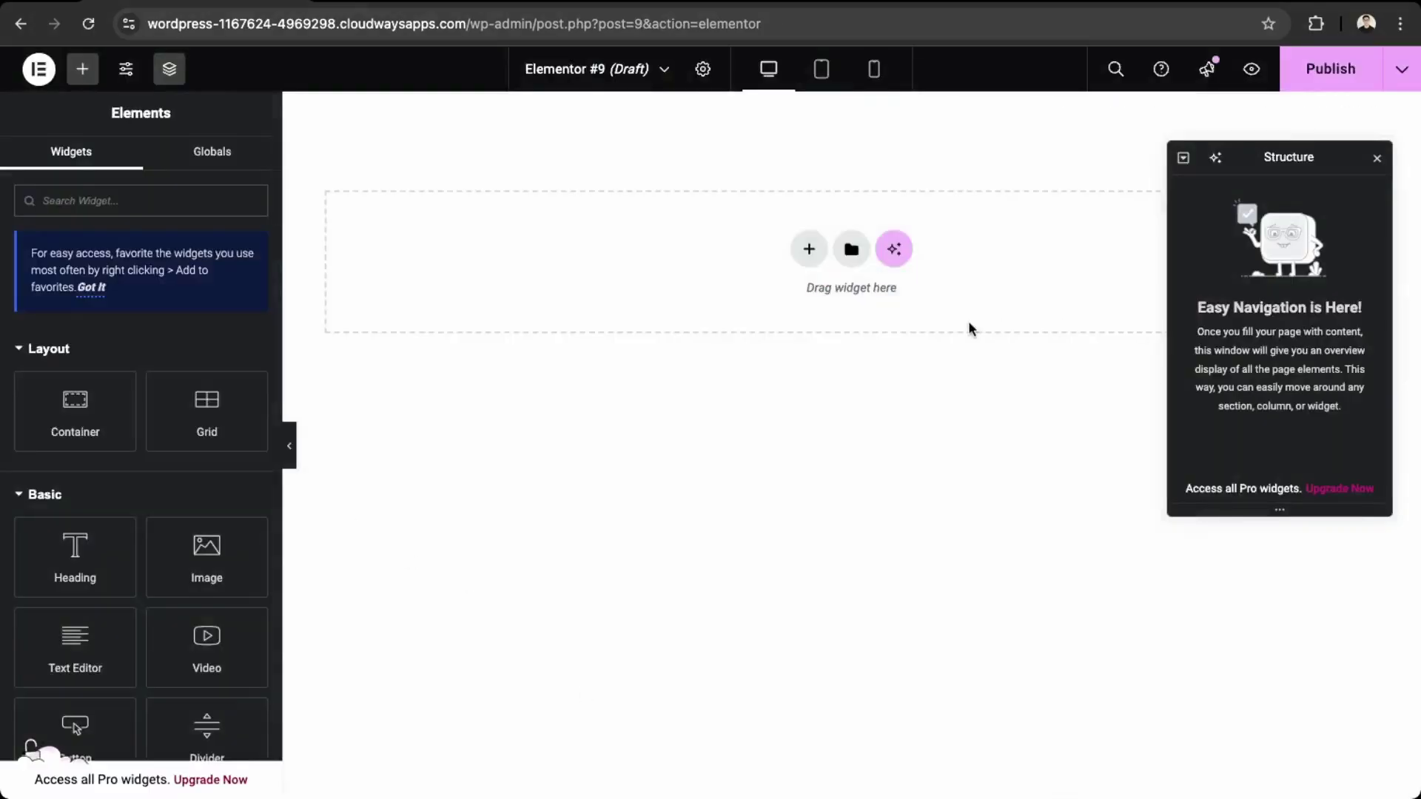
Add a Flexbox container with the single horizontal row structure to the blank header
left_click(809, 250)
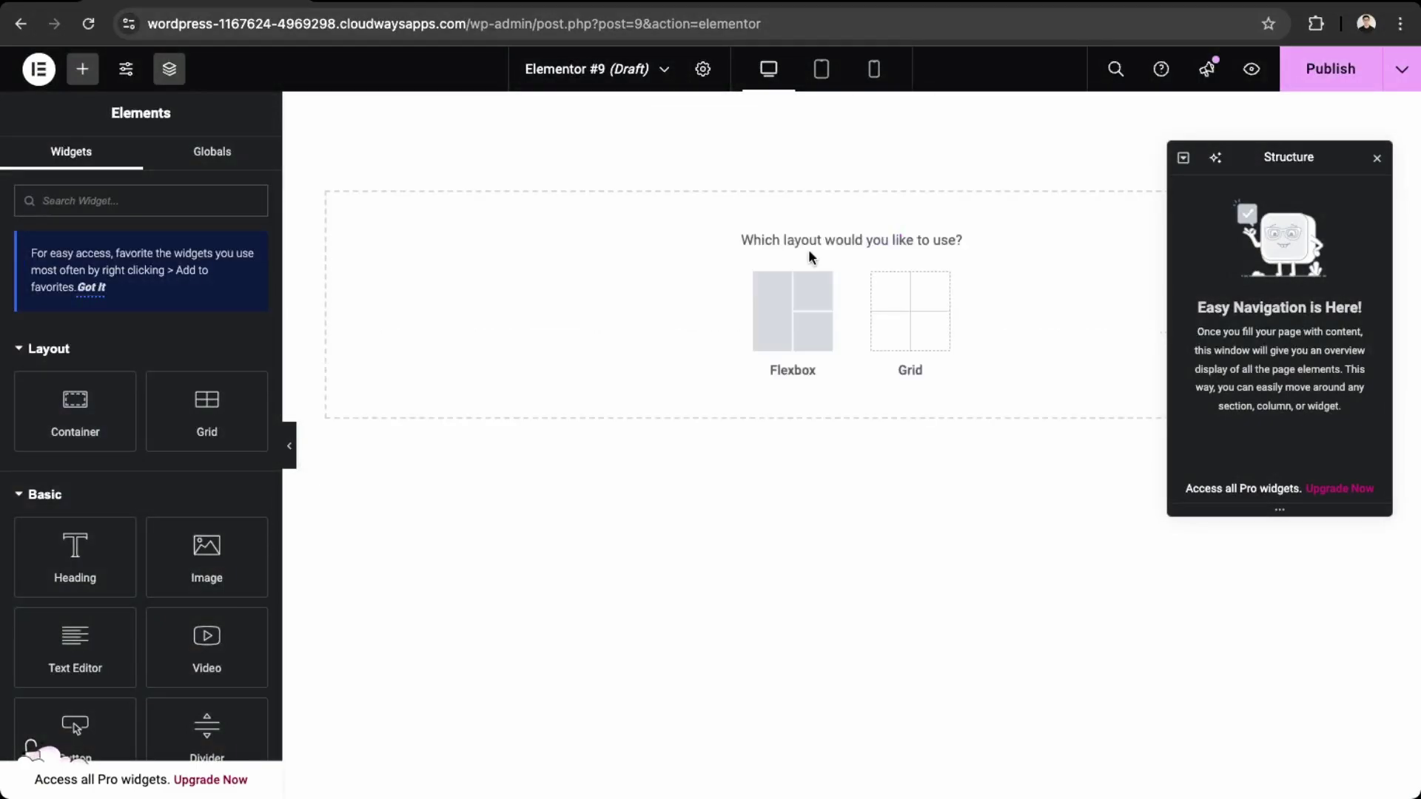
left_click(804, 327)
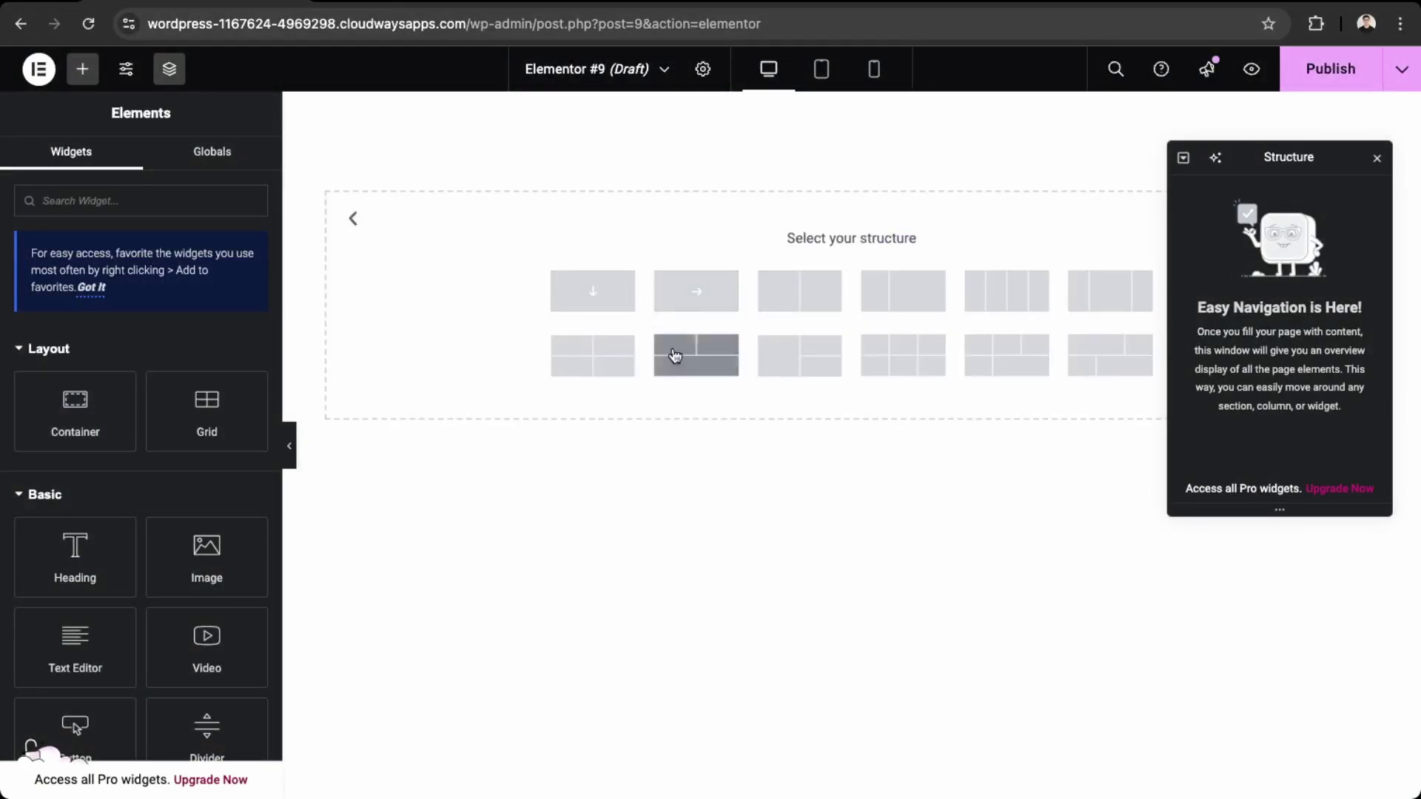
left_click(697, 308)
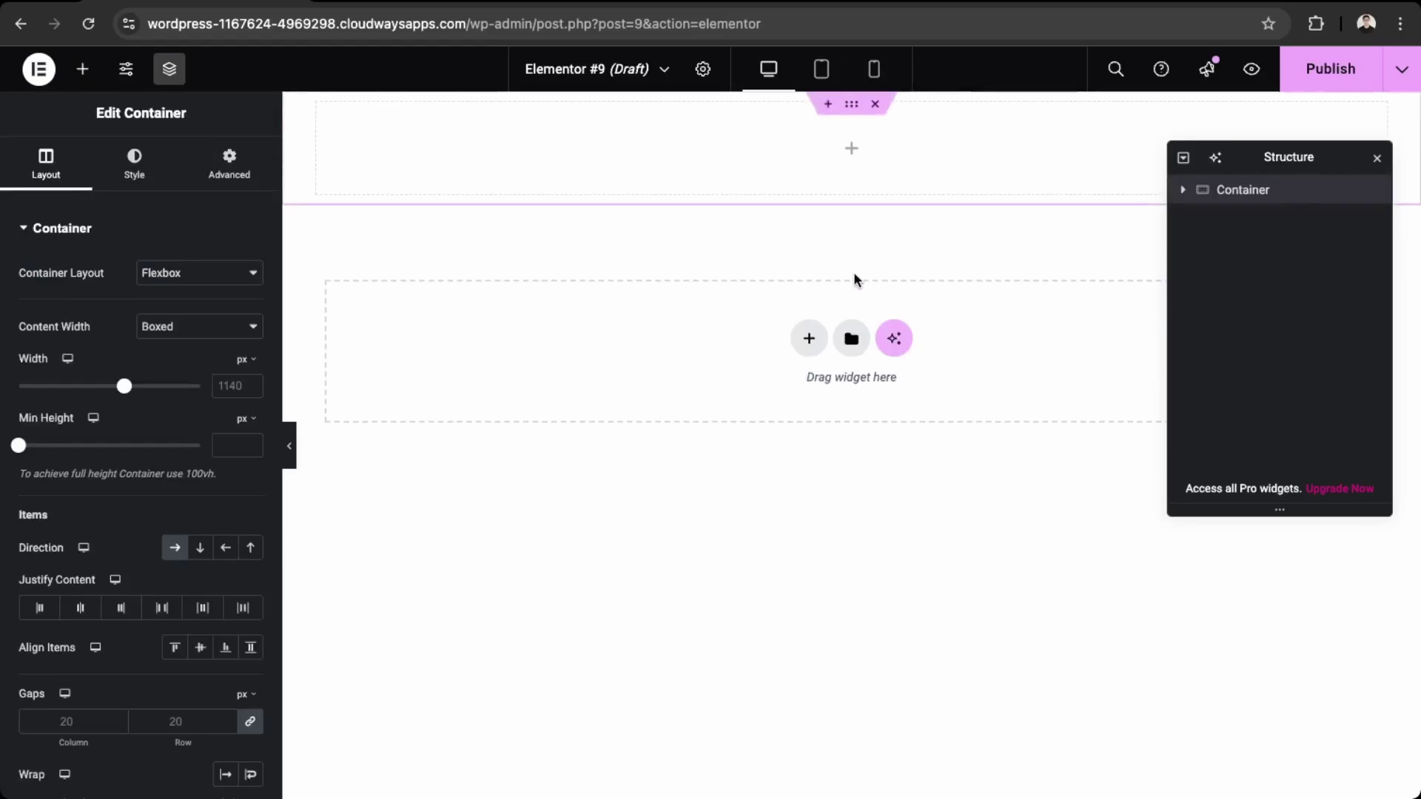
Add the unlocked Site Logo widget to the container and give it the blue company logo as its custom image
left_click(850, 150)
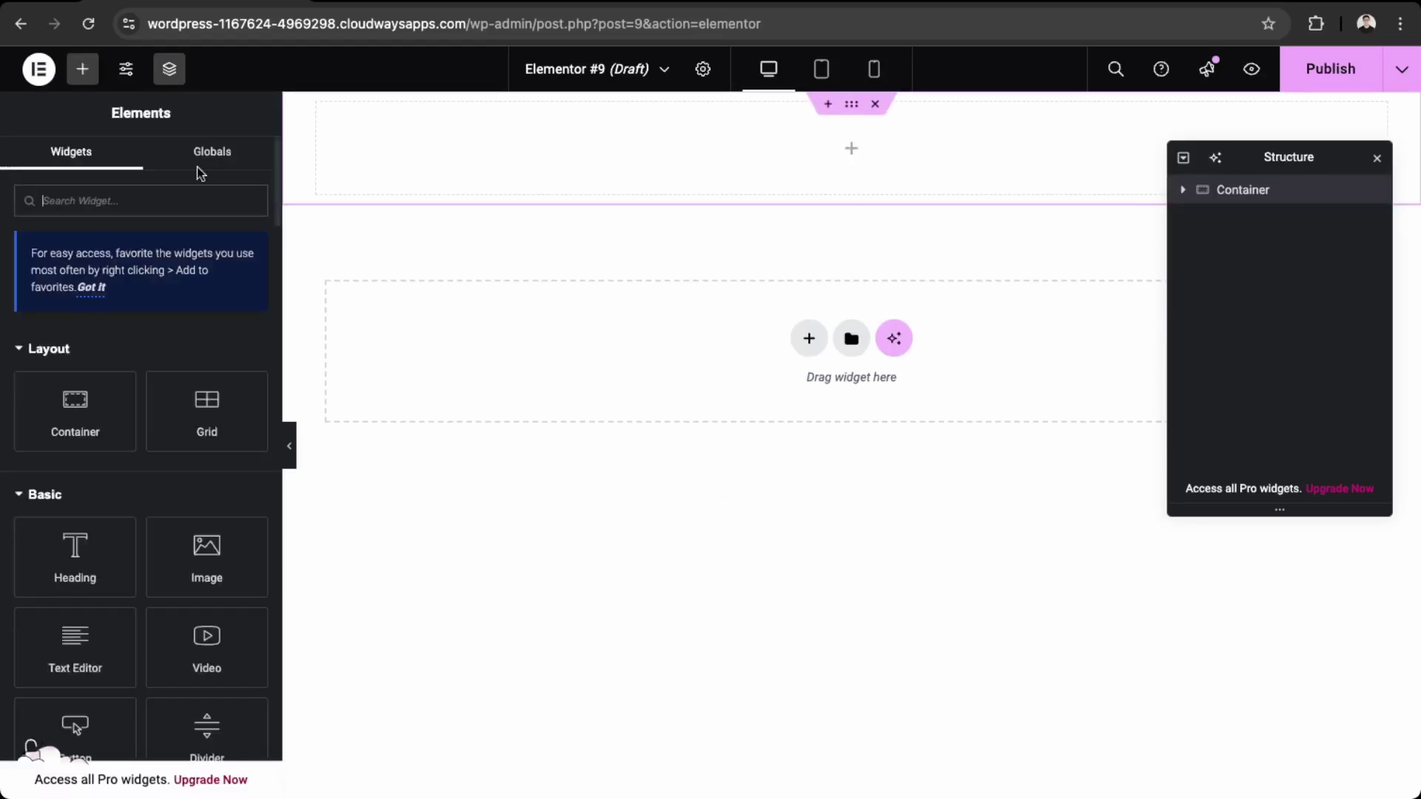
type("site")
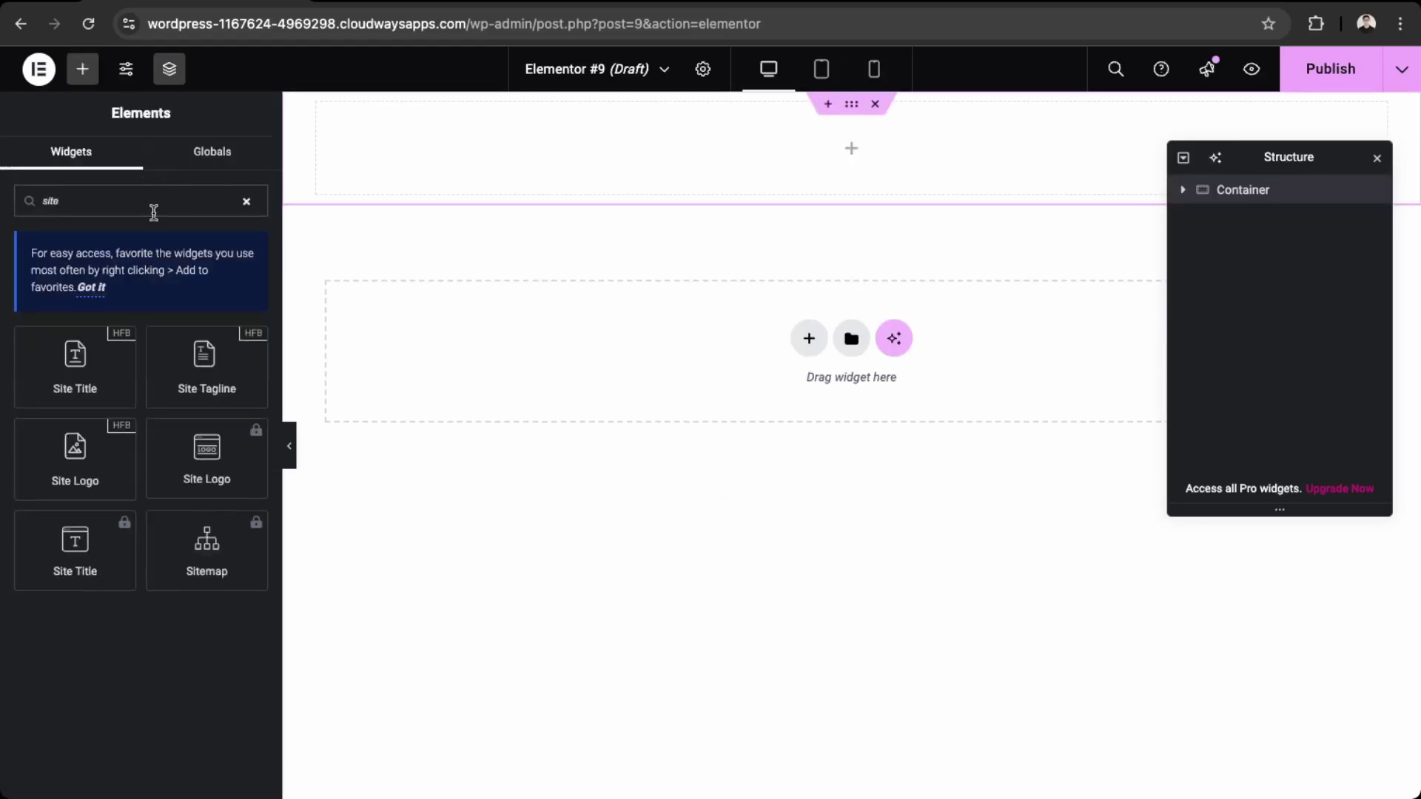
key("super+a")
type("logo")
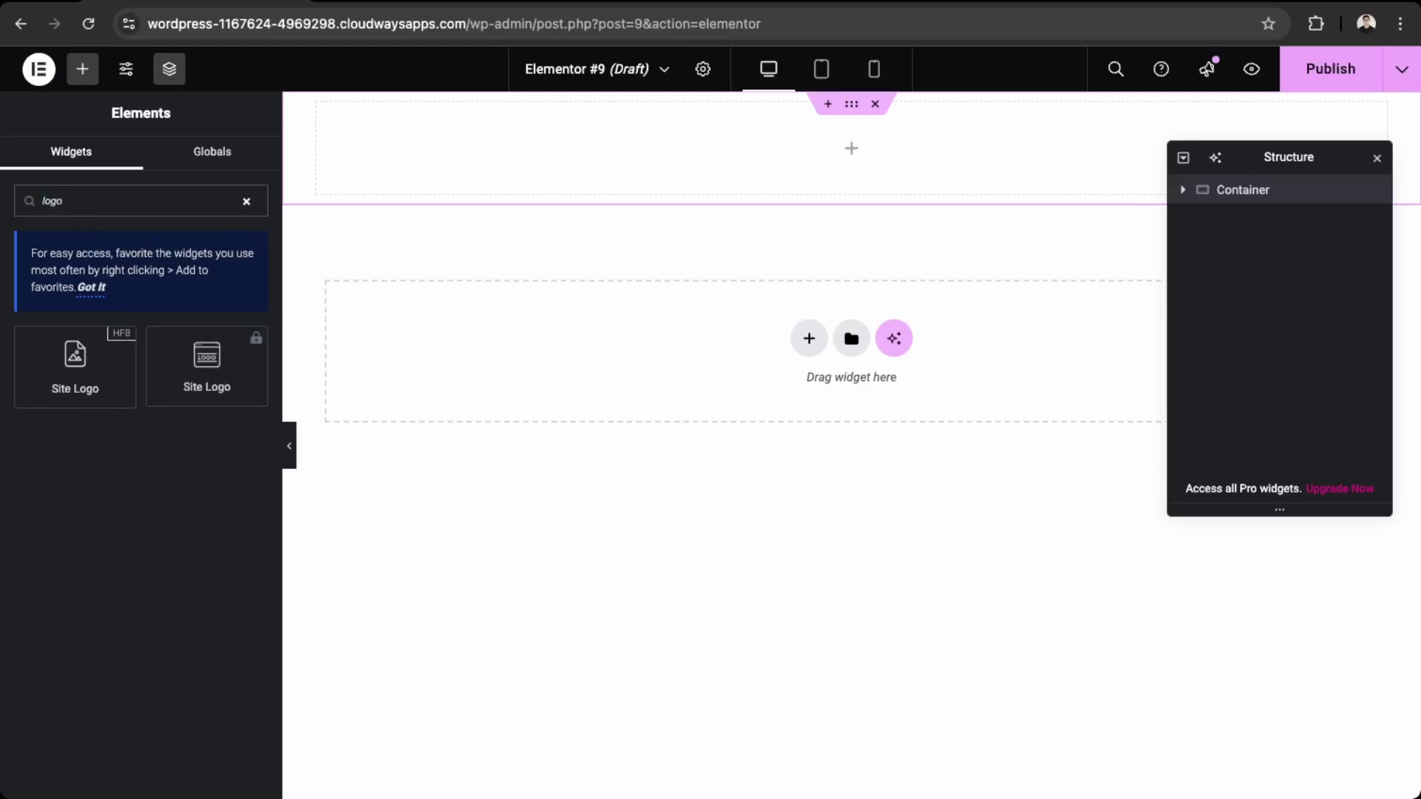
left_click(89, 368)
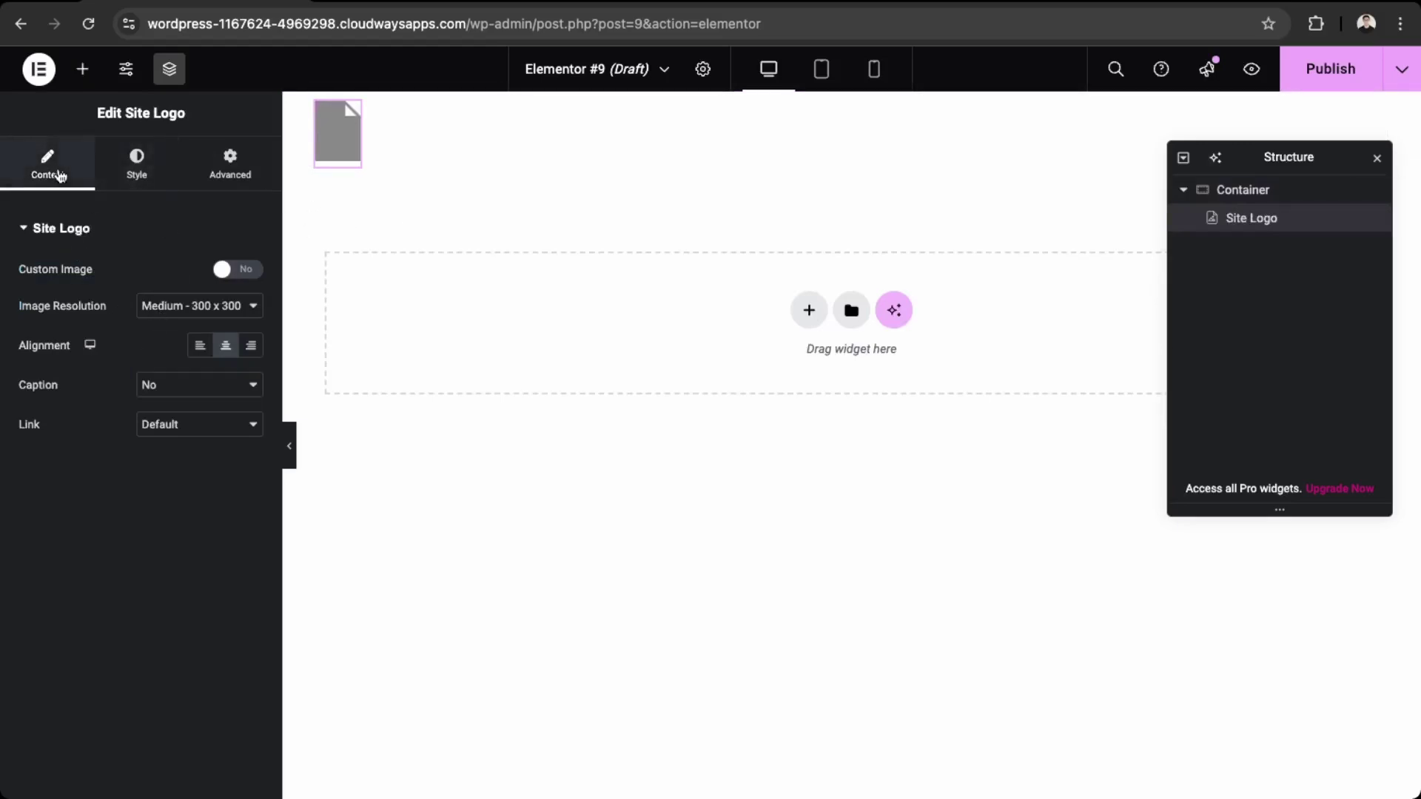
left_click(234, 281)
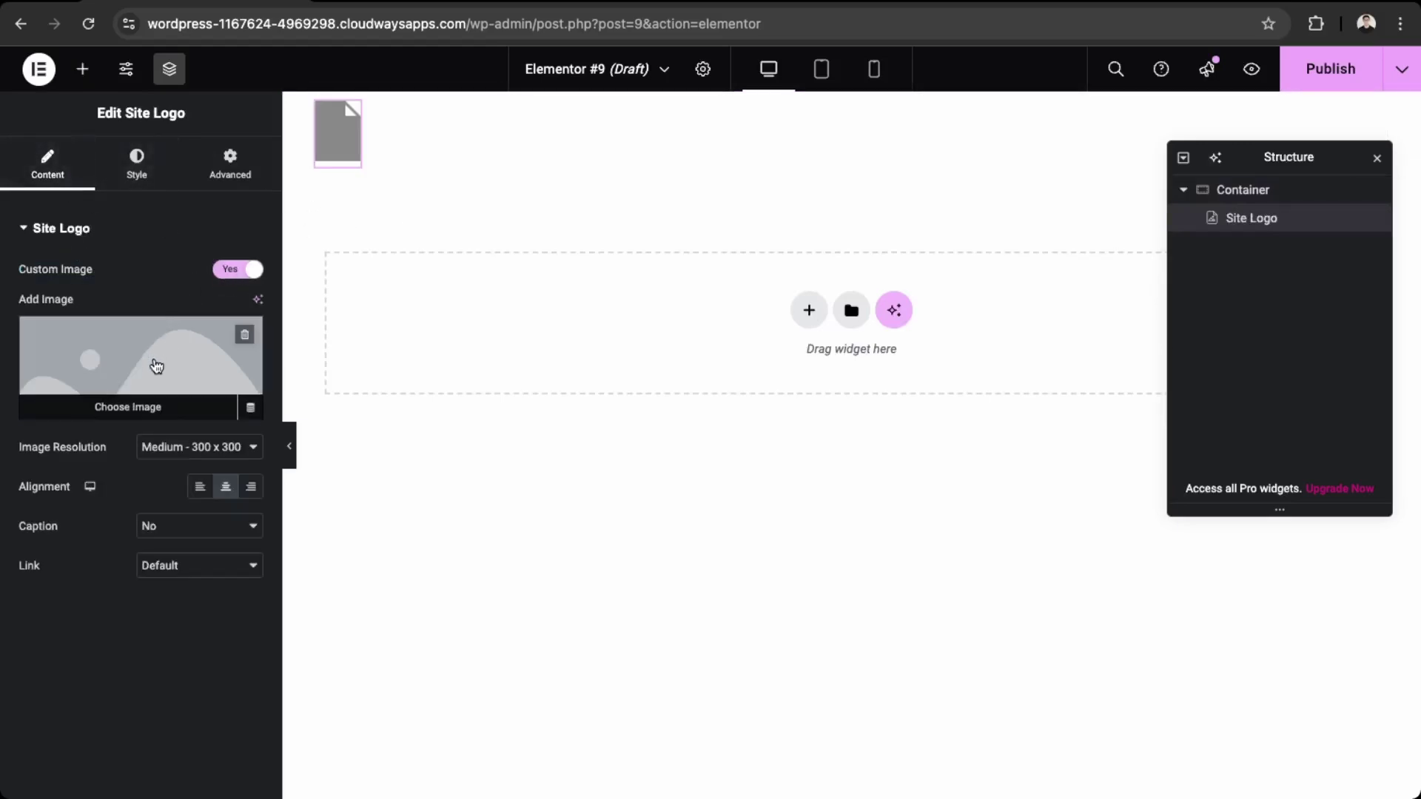
left_click(165, 348)
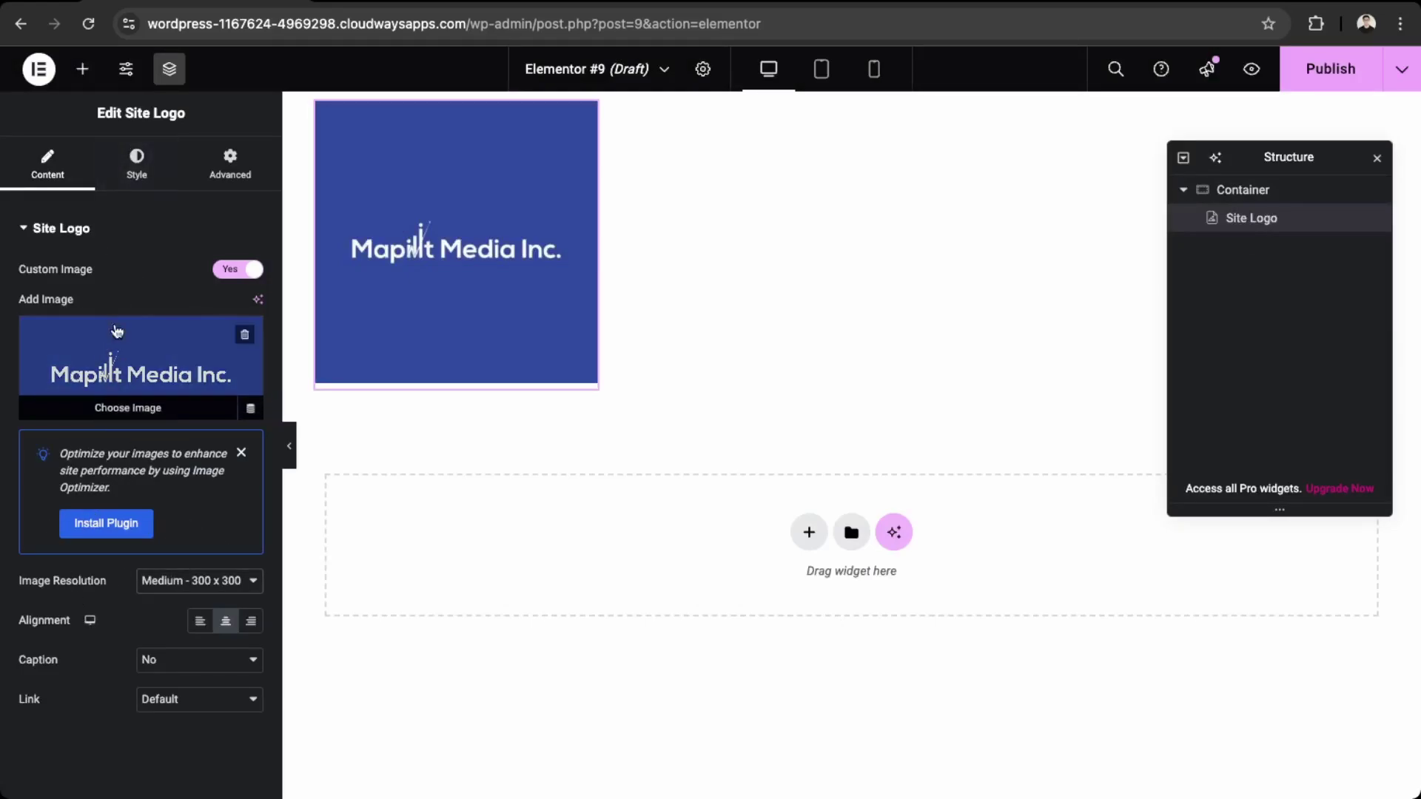
Set the site logo's max width to 100% and its width to 50%
left_click(121, 173)
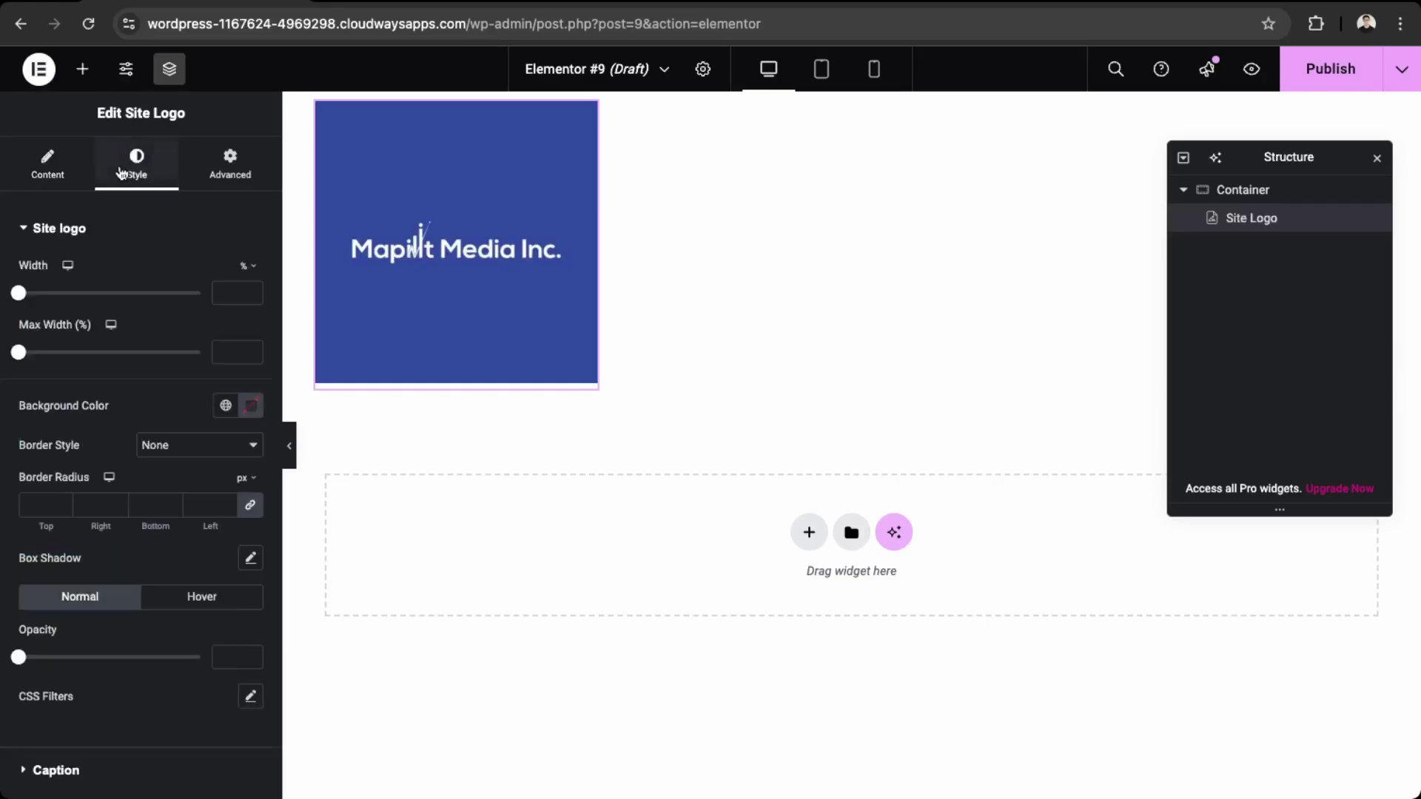
left_click(236, 351)
type("100")
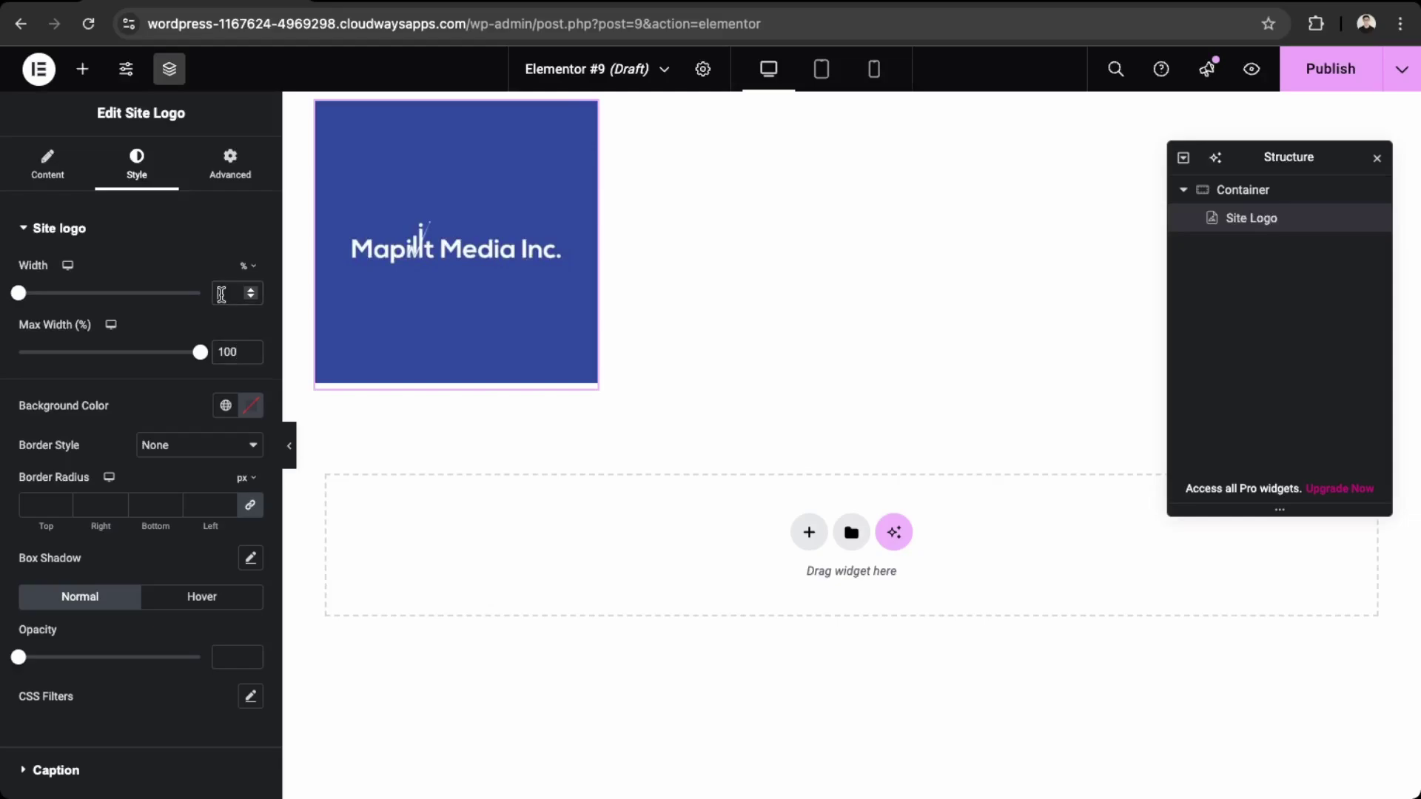
left_click(222, 294)
type("50")
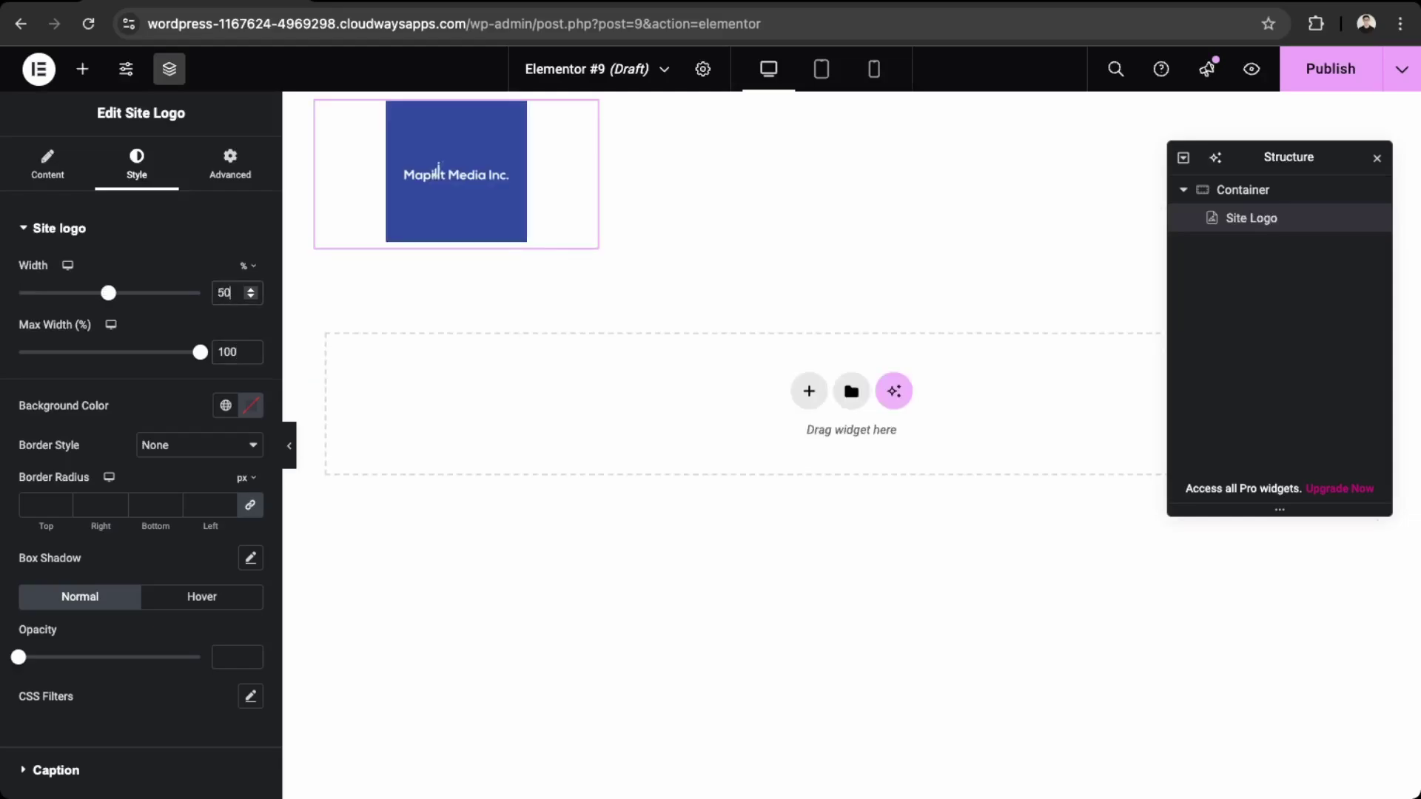
Try site logo widths of 30% and 35%, and settle on a width of 40%
left_click_drag(234, 292, 192, 293)
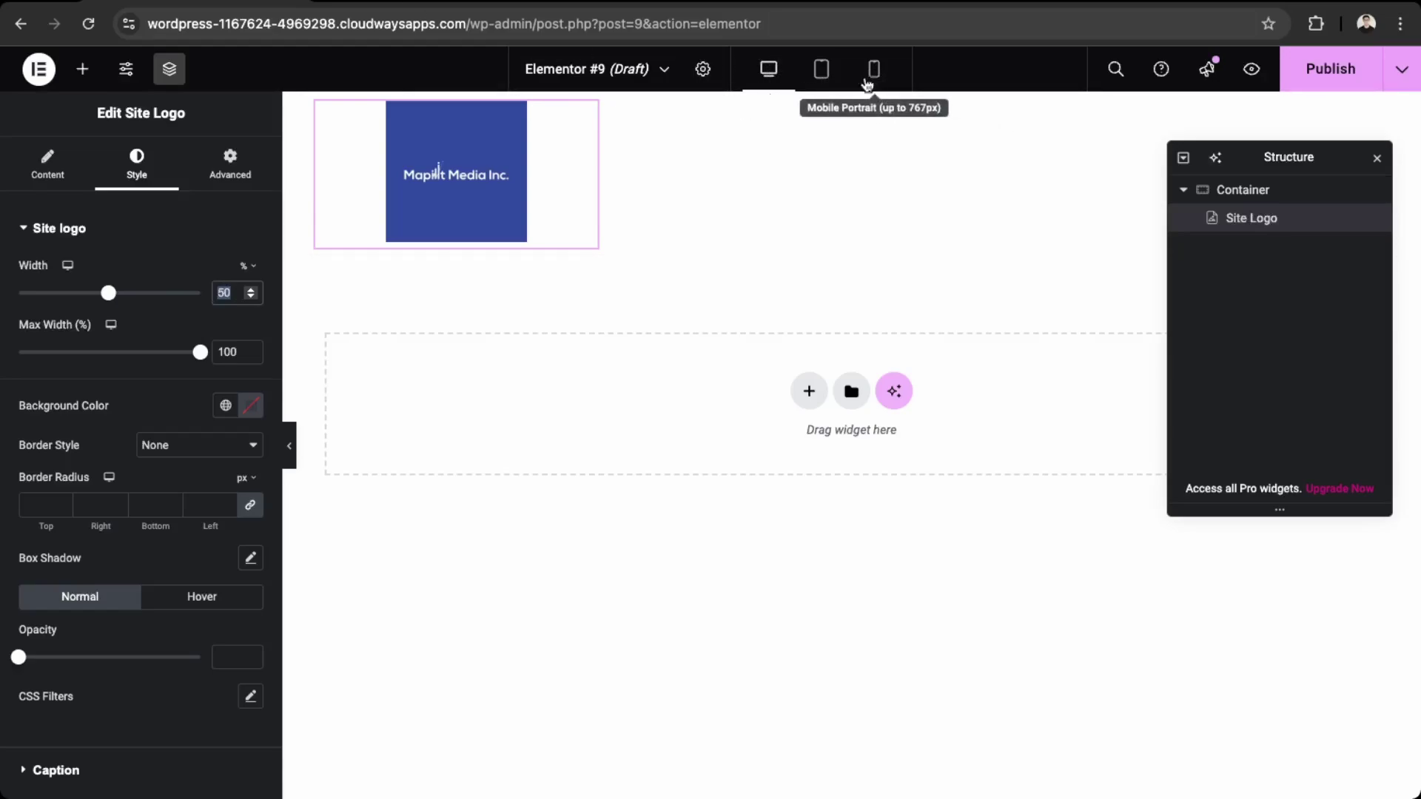
left_click(234, 291)
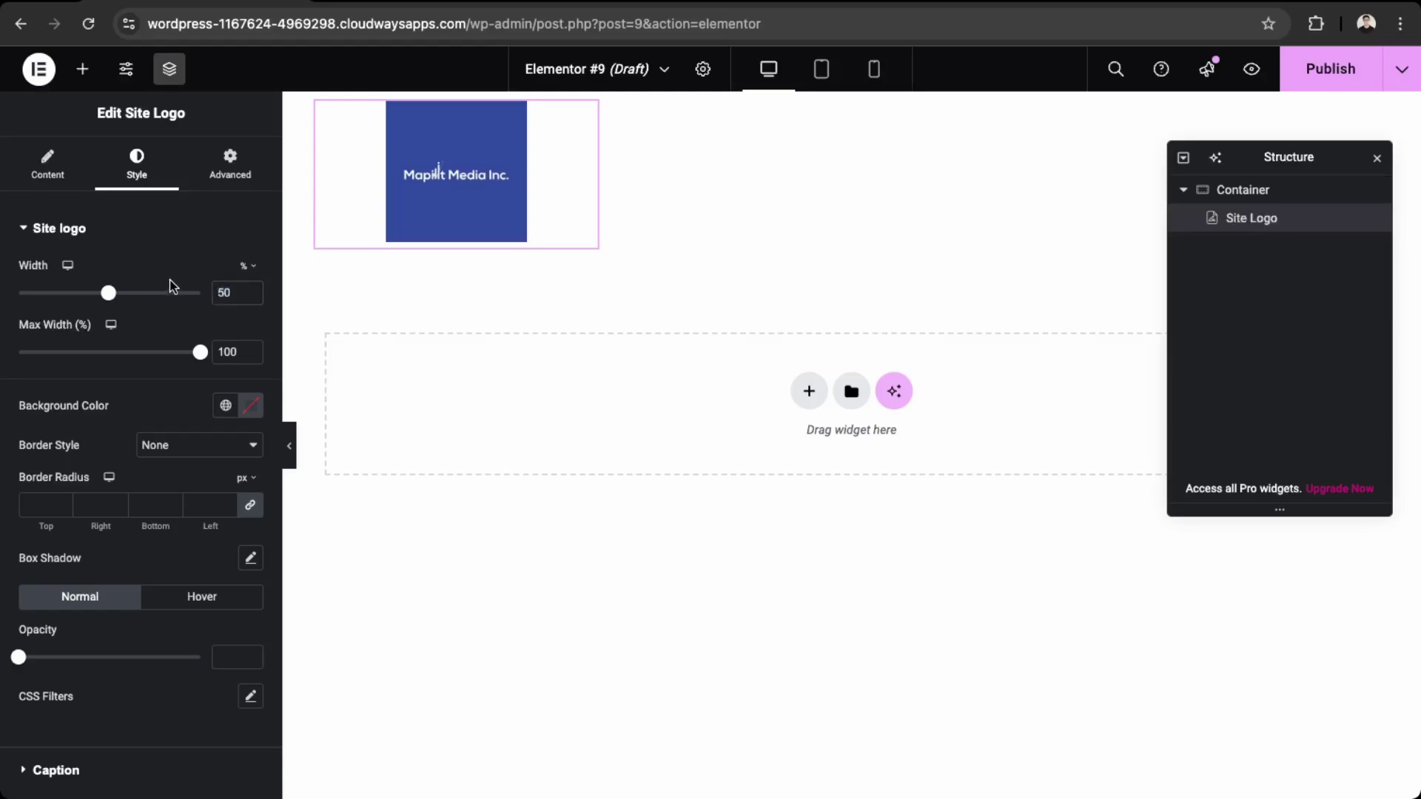
double_click(221, 292)
type("40")
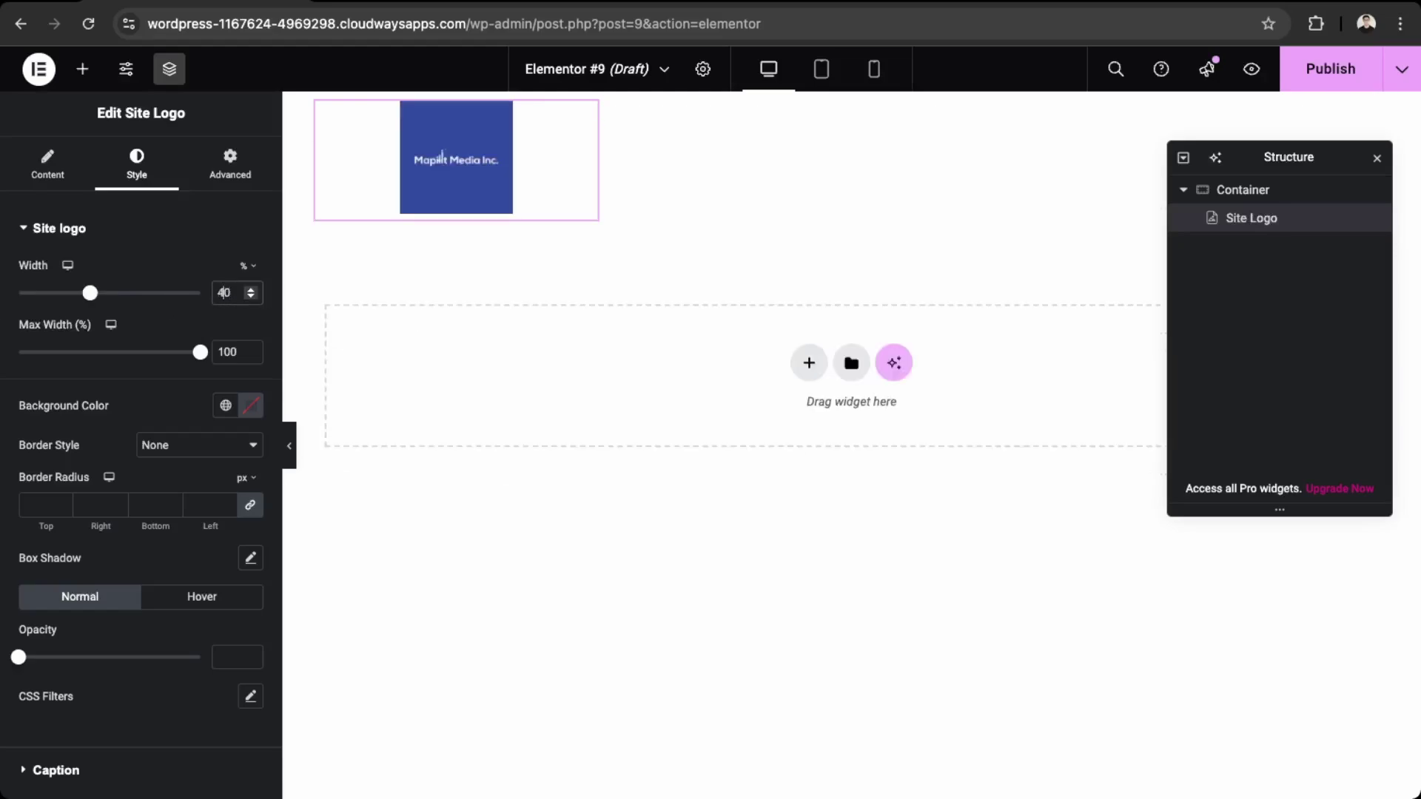
double_click(221, 292)
type("30")
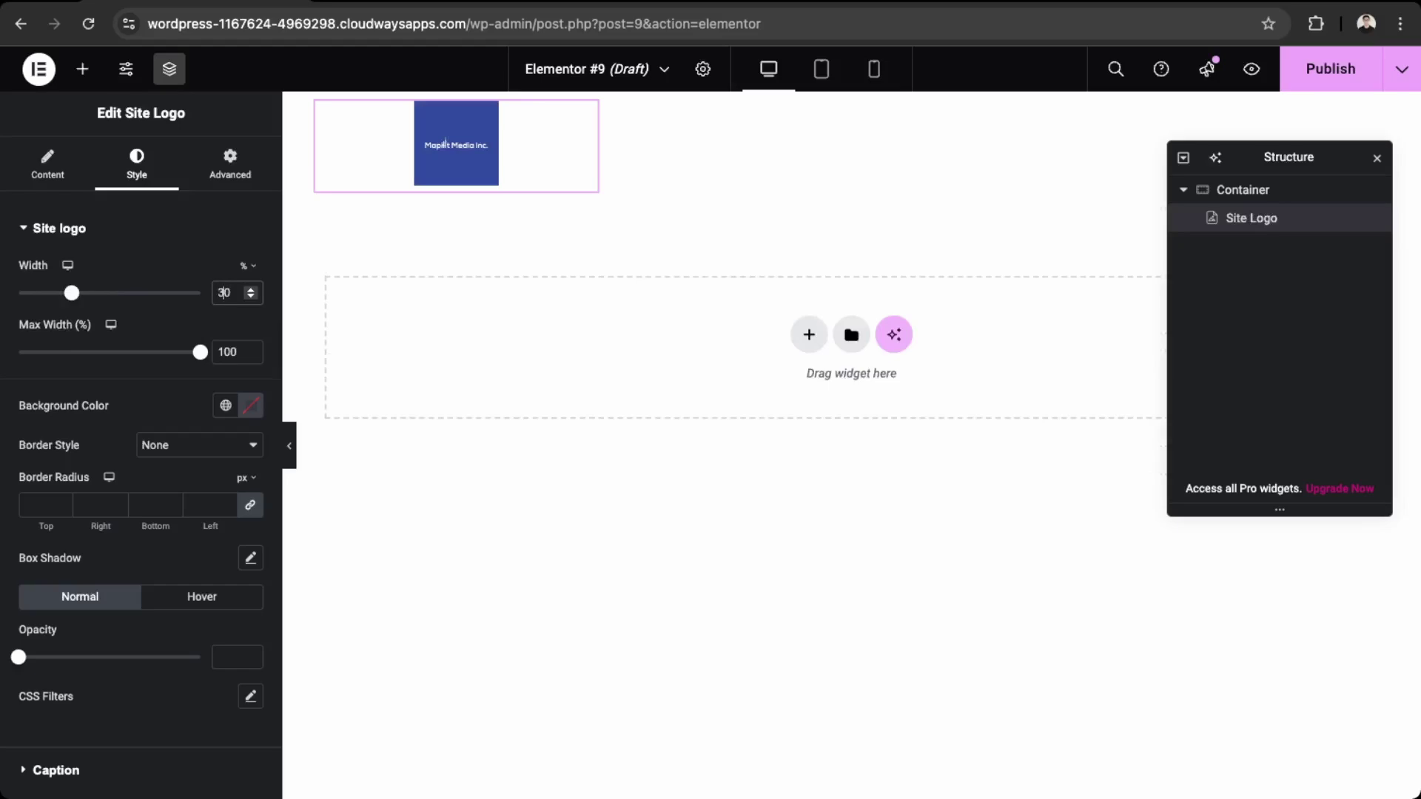
key("BackSpace")
type("5")
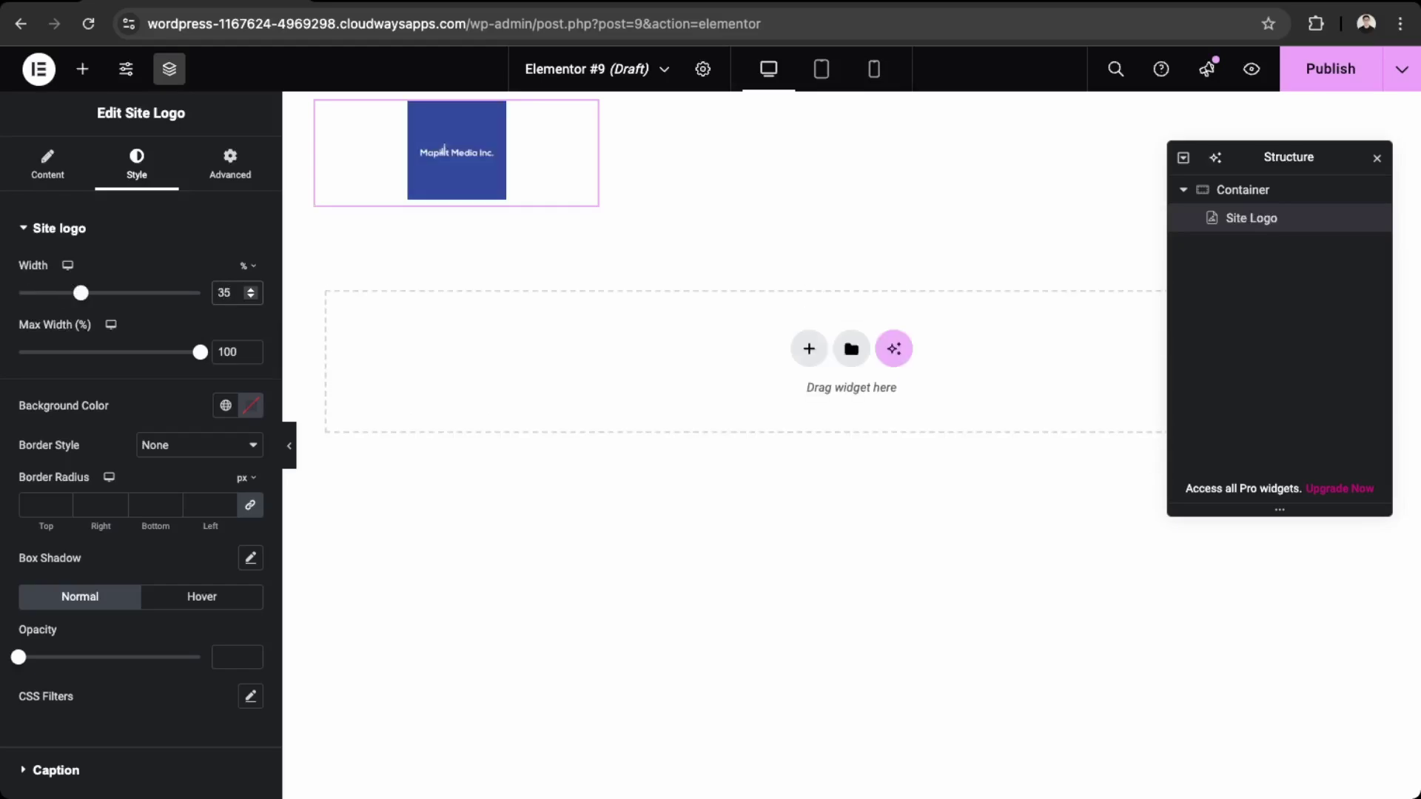
key("BackSpace")
type("0")
double_click(222, 292)
type("40")
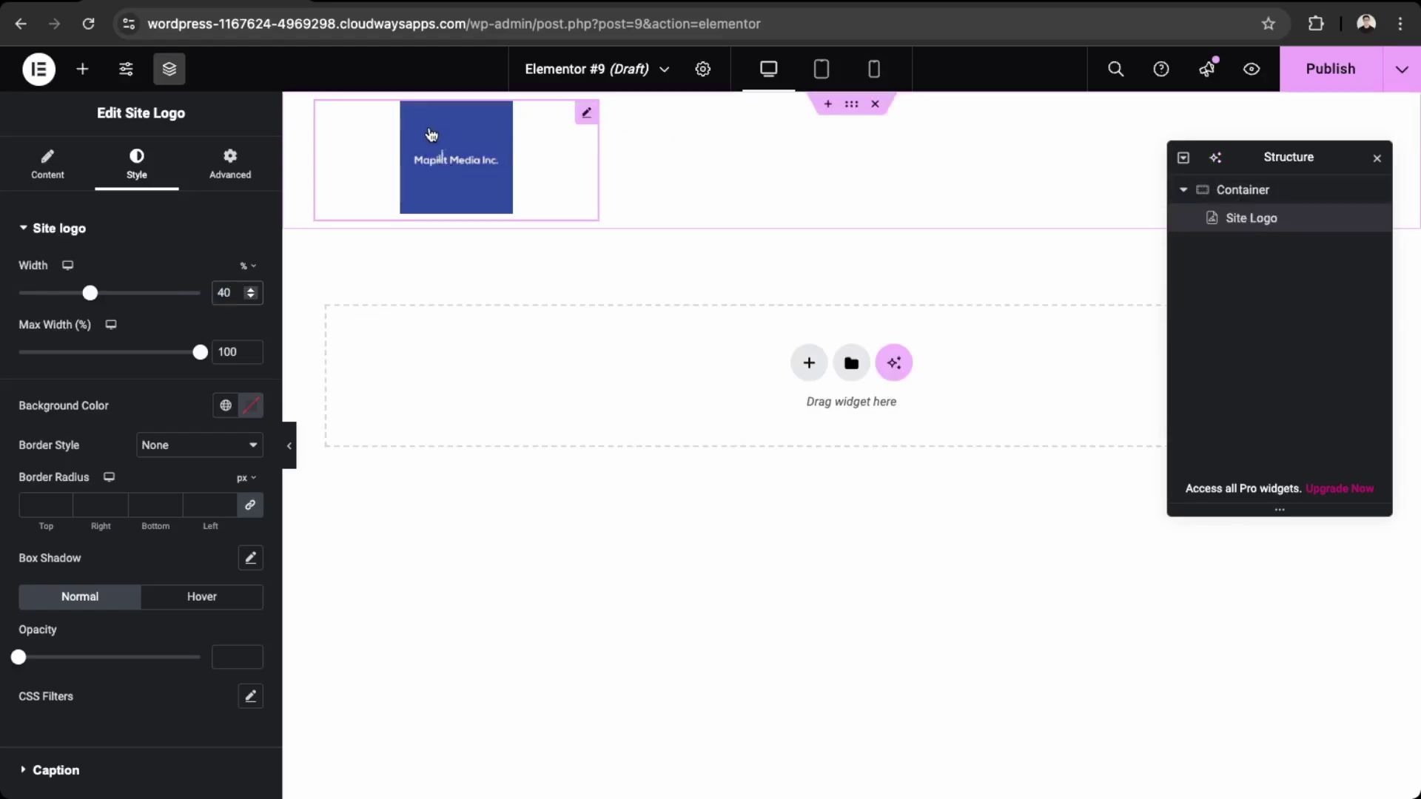
Give the header container a classic background in the blue color sampled from the site logo
left_click(1235, 199)
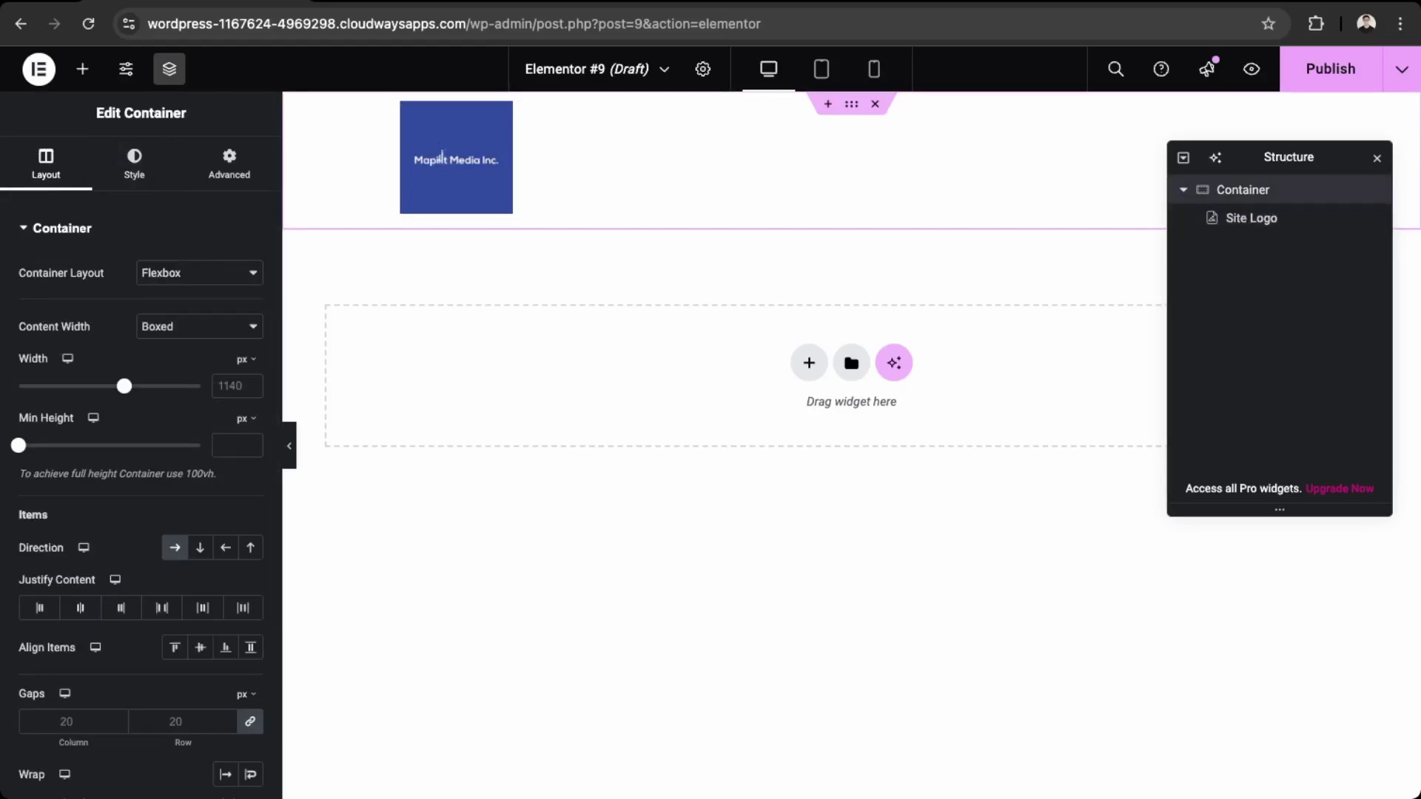
left_click(134, 163)
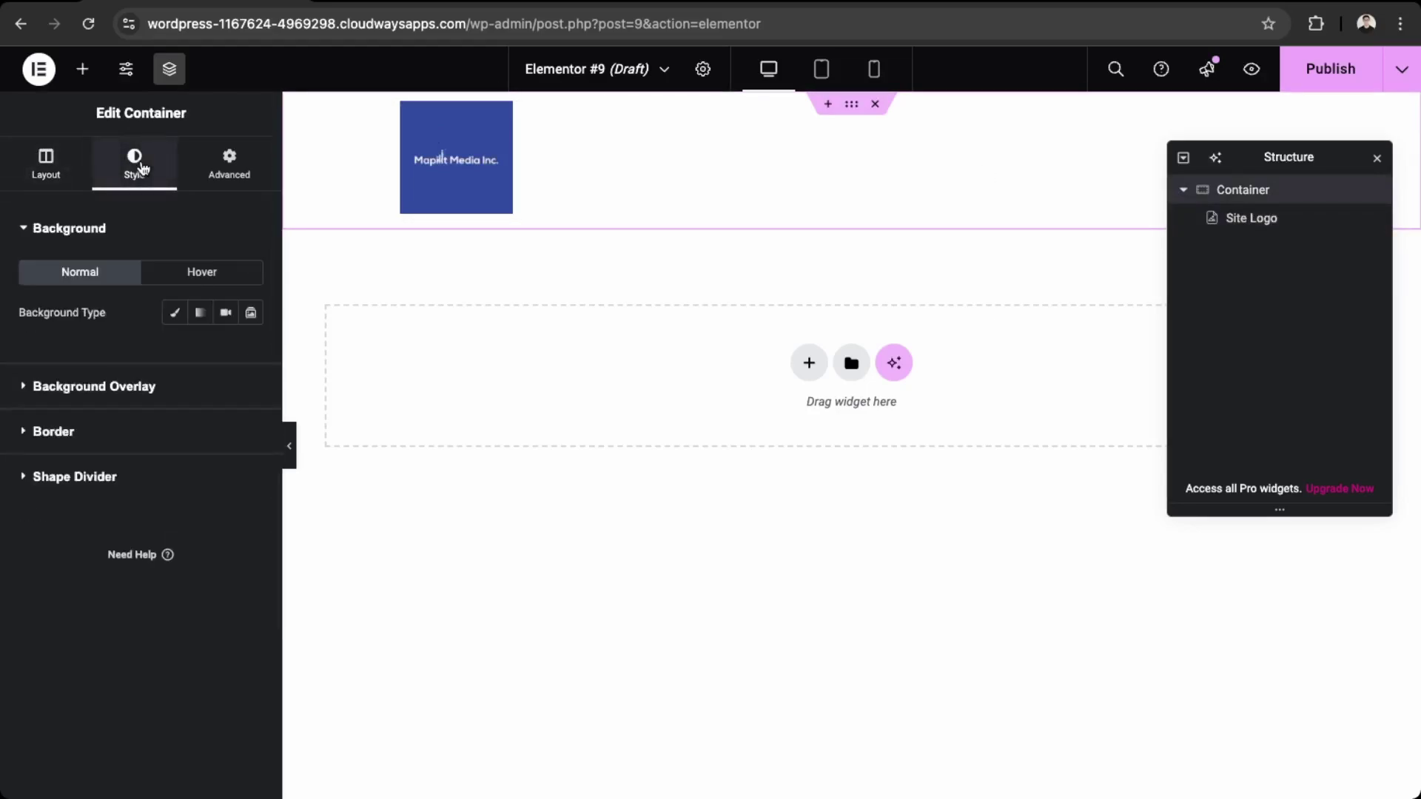
left_click(183, 319)
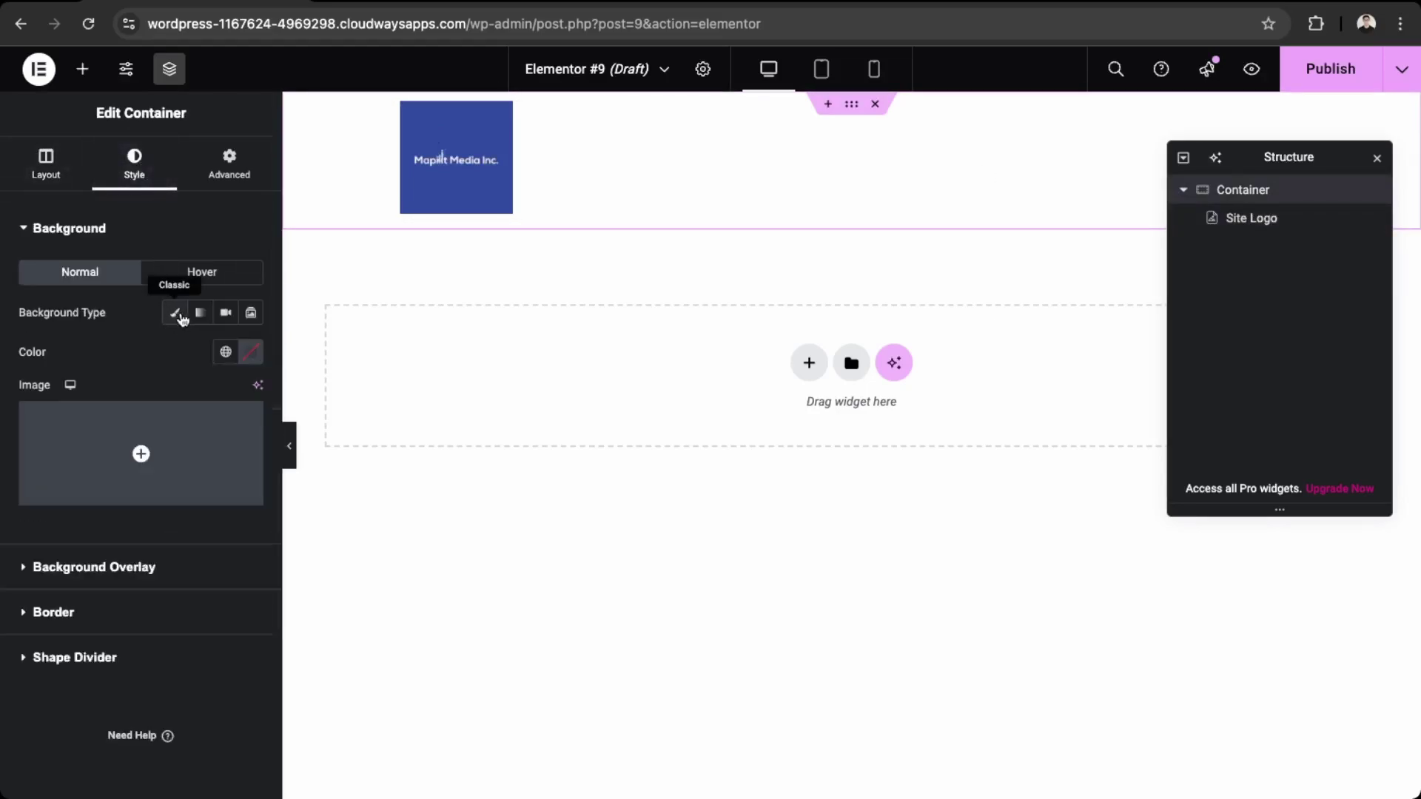
left_click(250, 354)
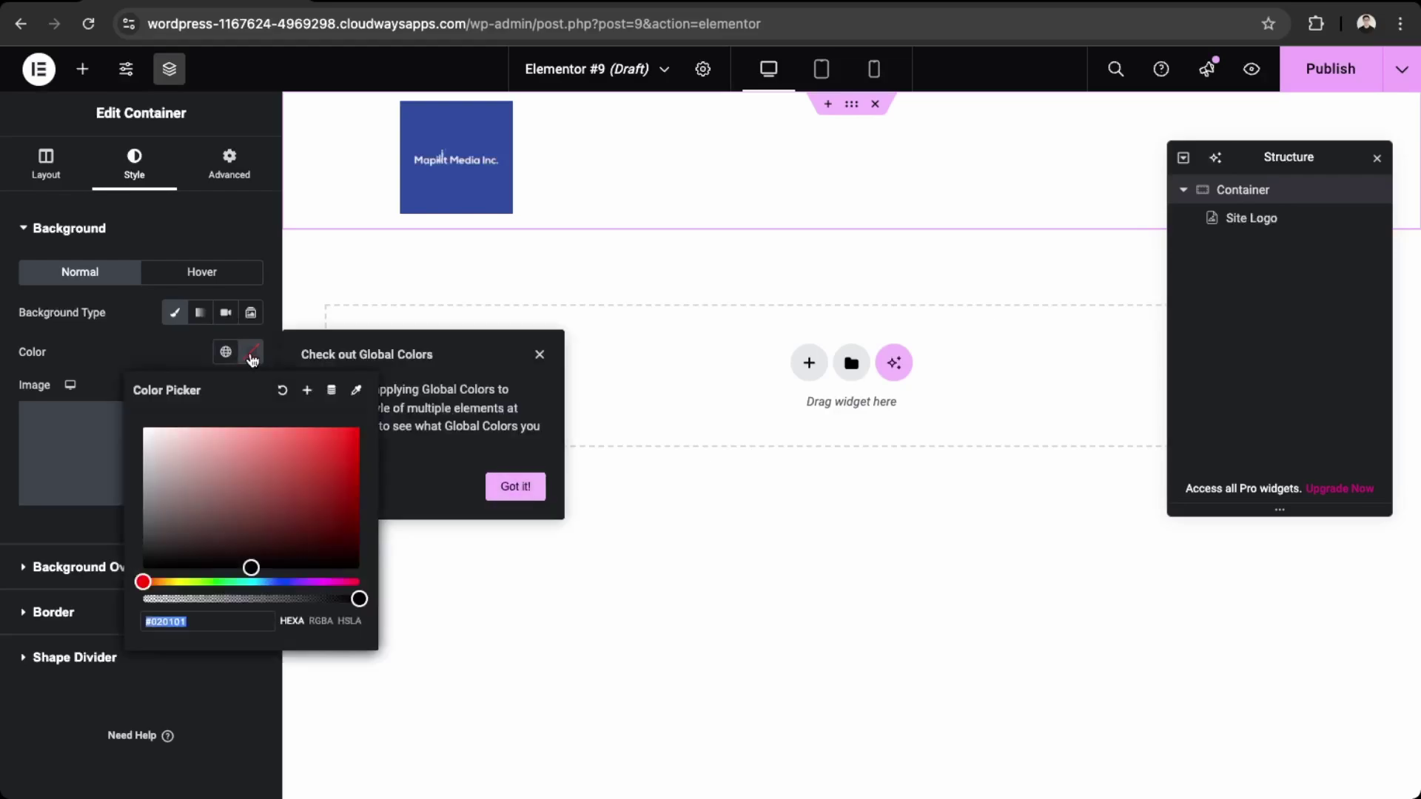
left_click(357, 390)
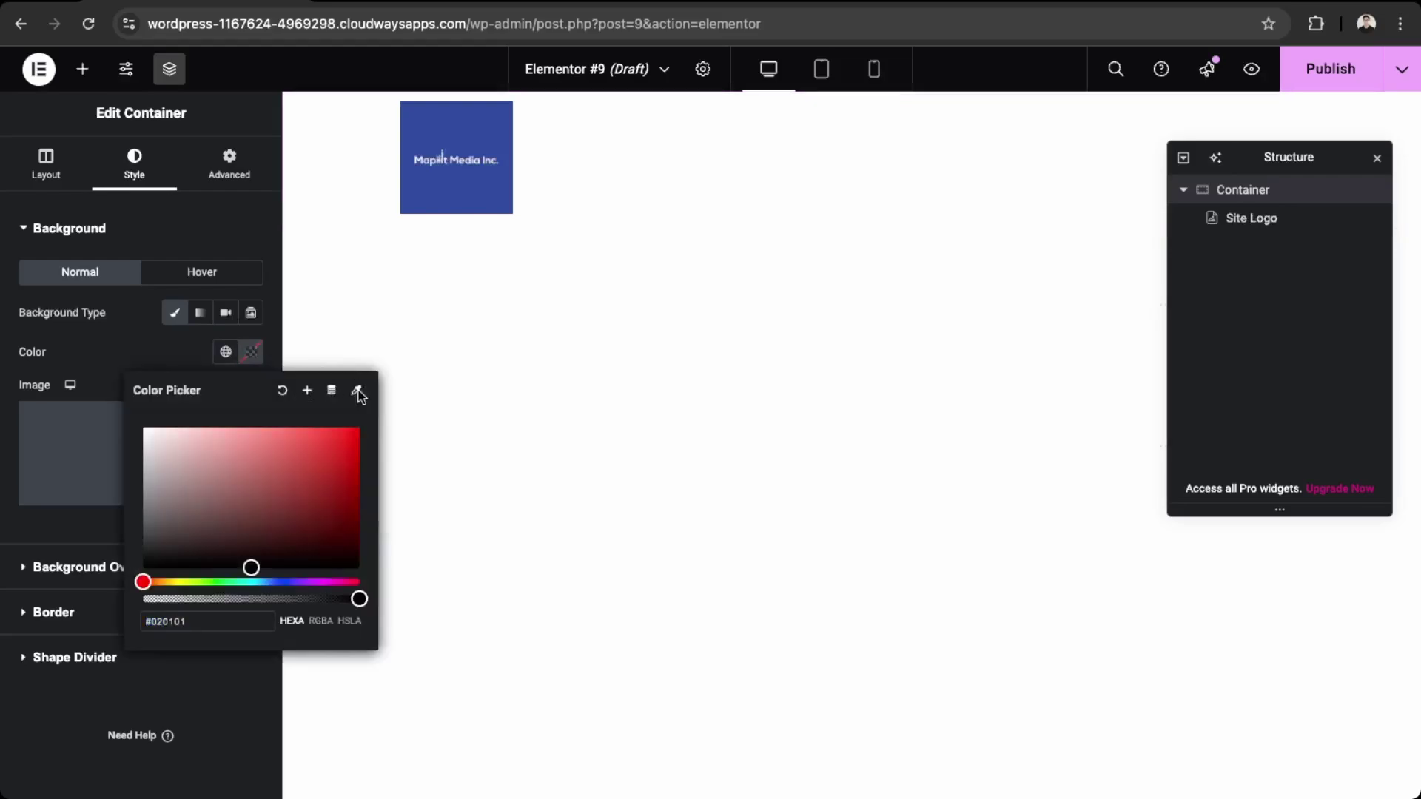
left_click(485, 182)
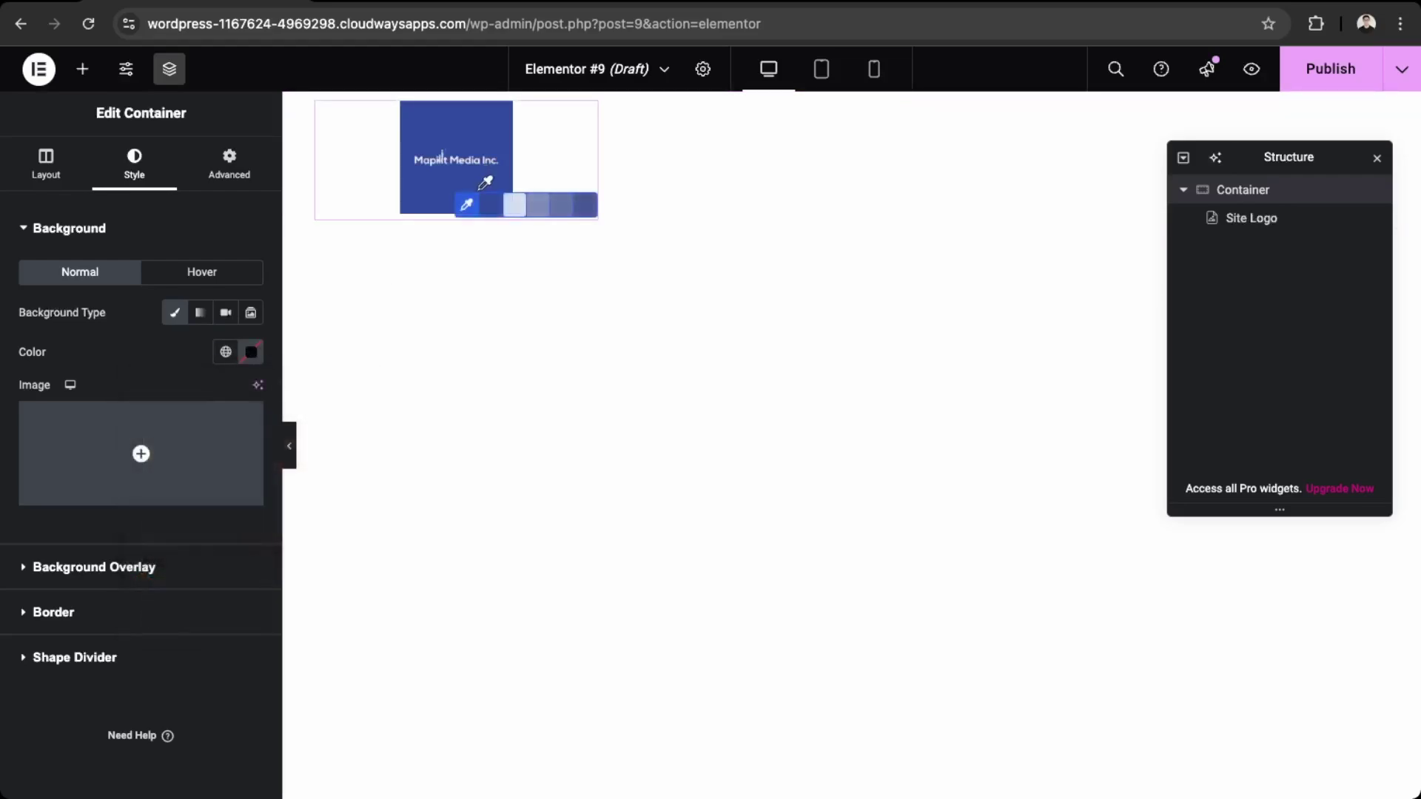
left_click(488, 214)
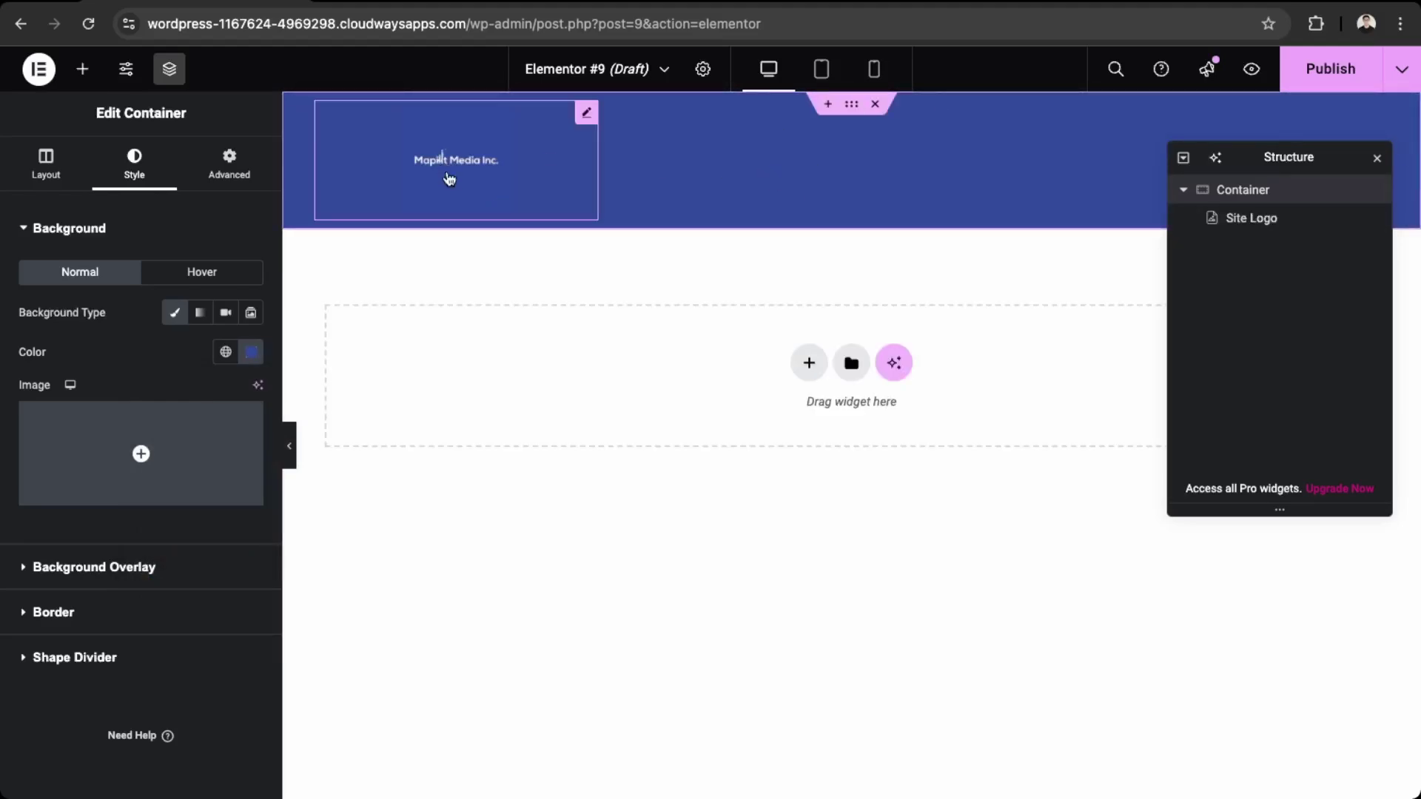
Align the Site Logo widget's image to the left
left_click(1242, 222)
left_click(23, 161)
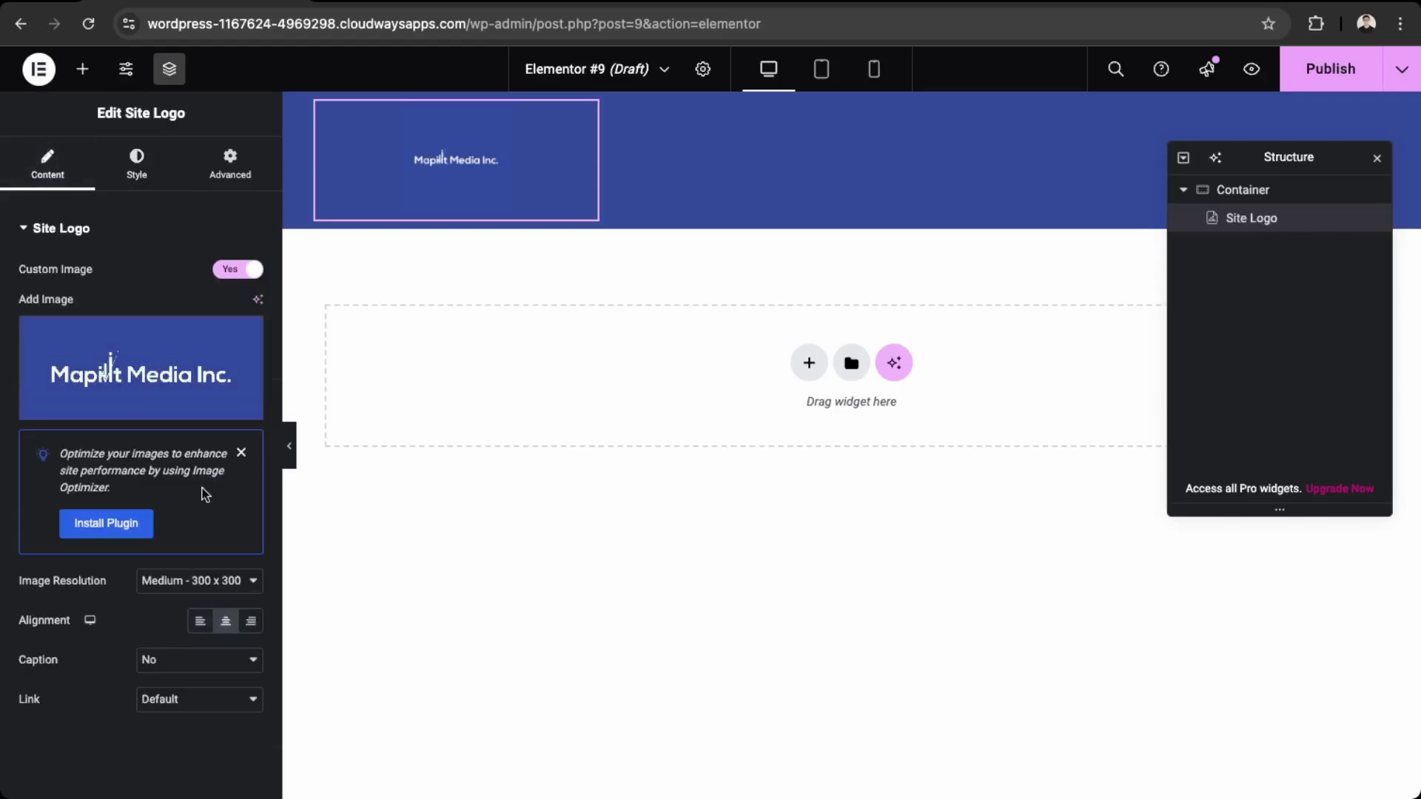
left_click(200, 620)
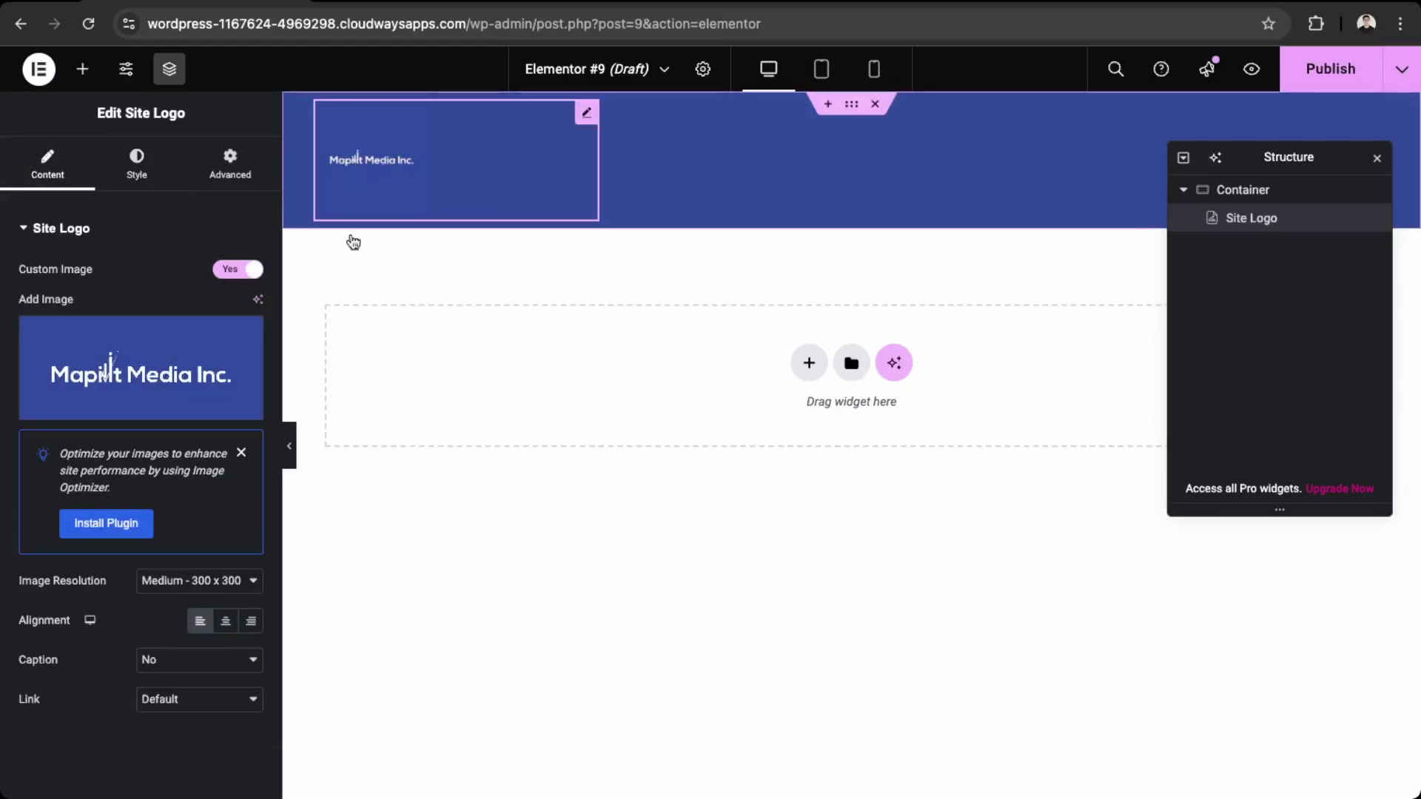
Set the container's boxed width to 1140 px and justify its content with Space Between
left_click(1195, 191)
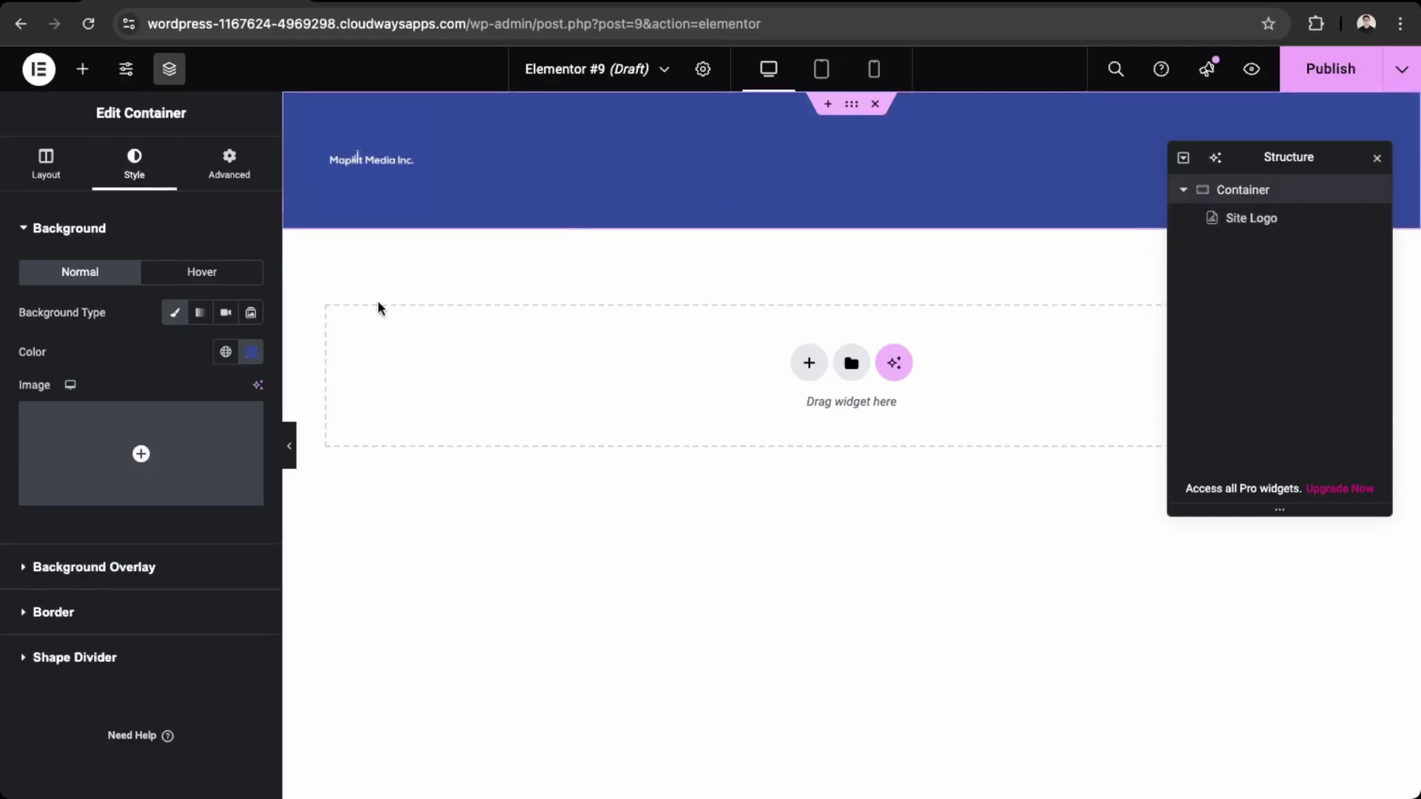
left_click(45, 163)
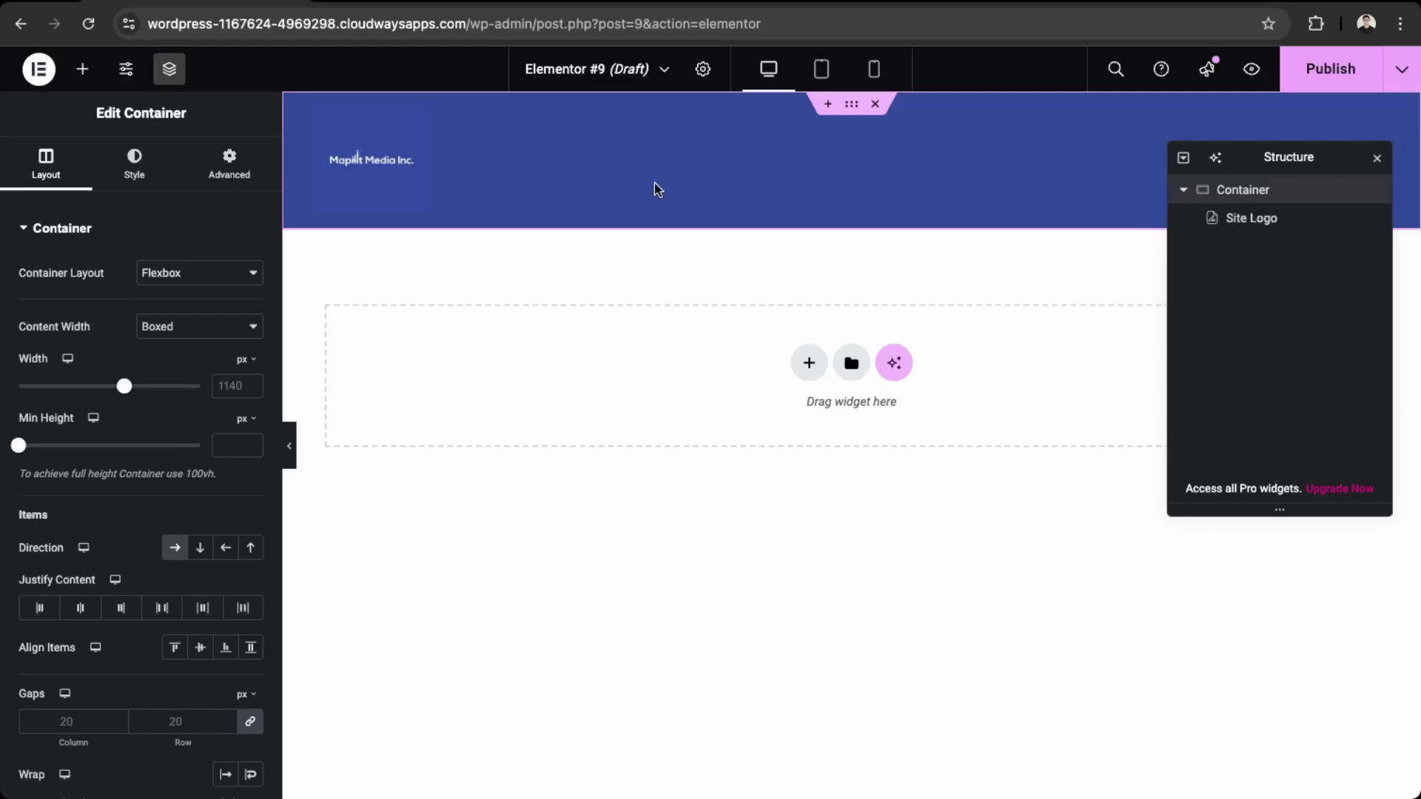
left_click(229, 386)
type("1140")
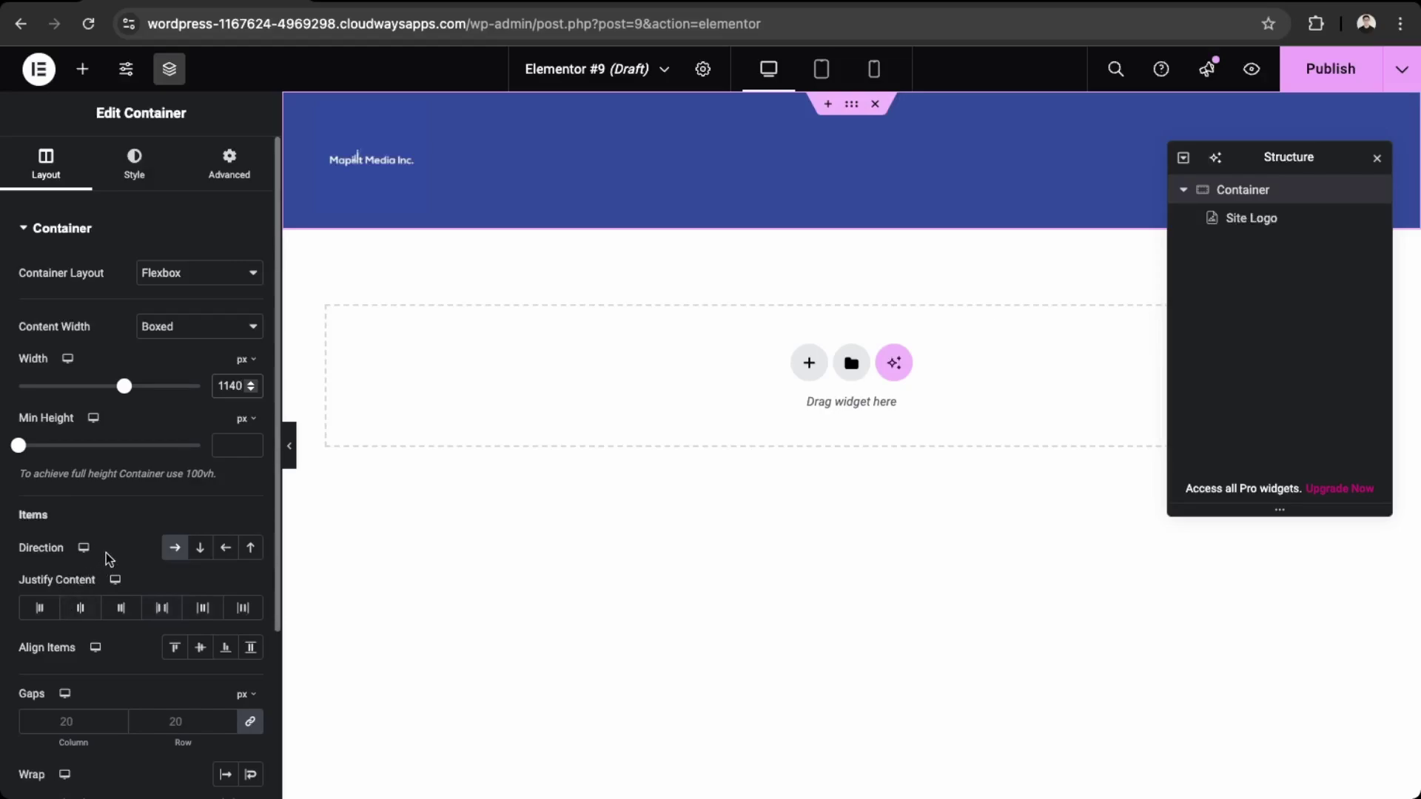
left_click(162, 607)
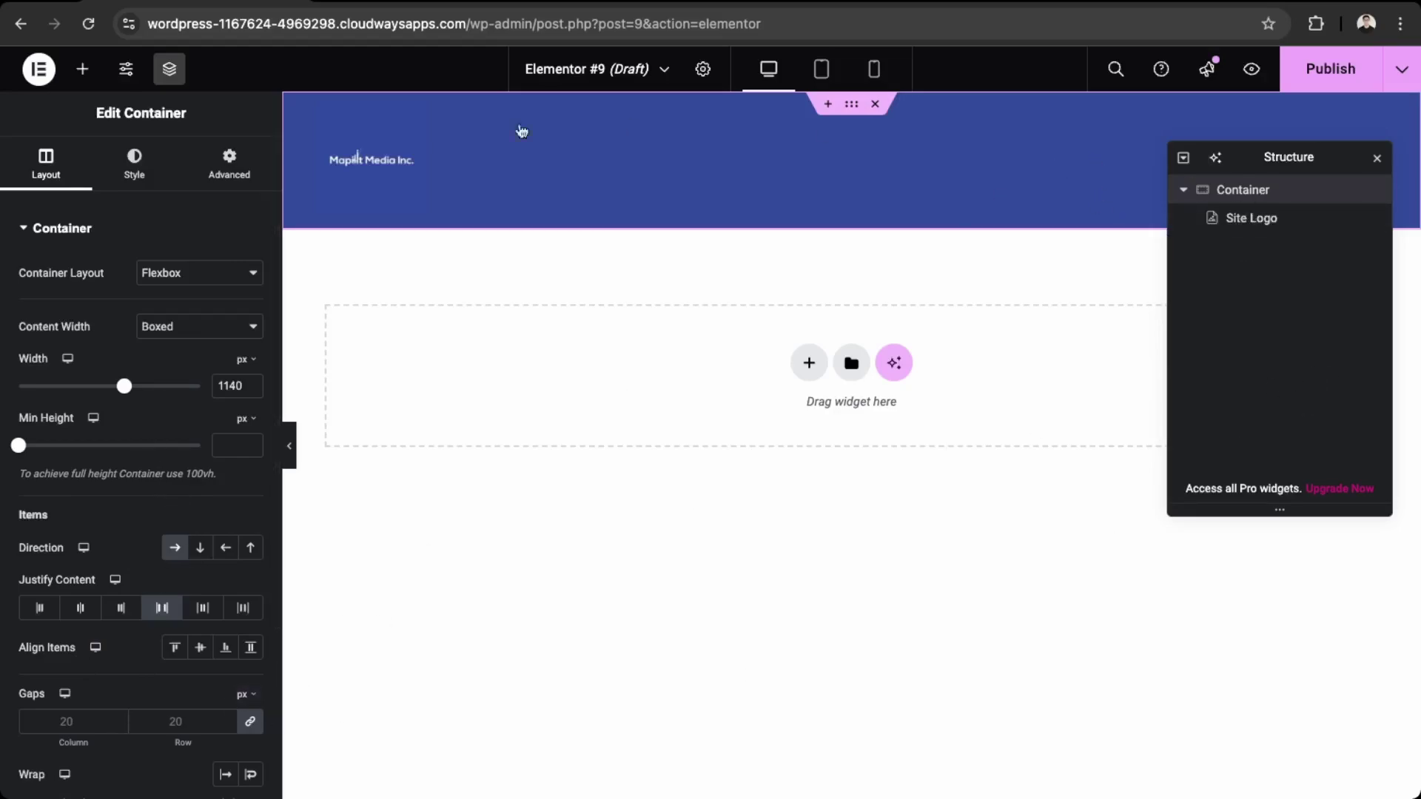
left_click(365, 142)
left_click(1036, 220)
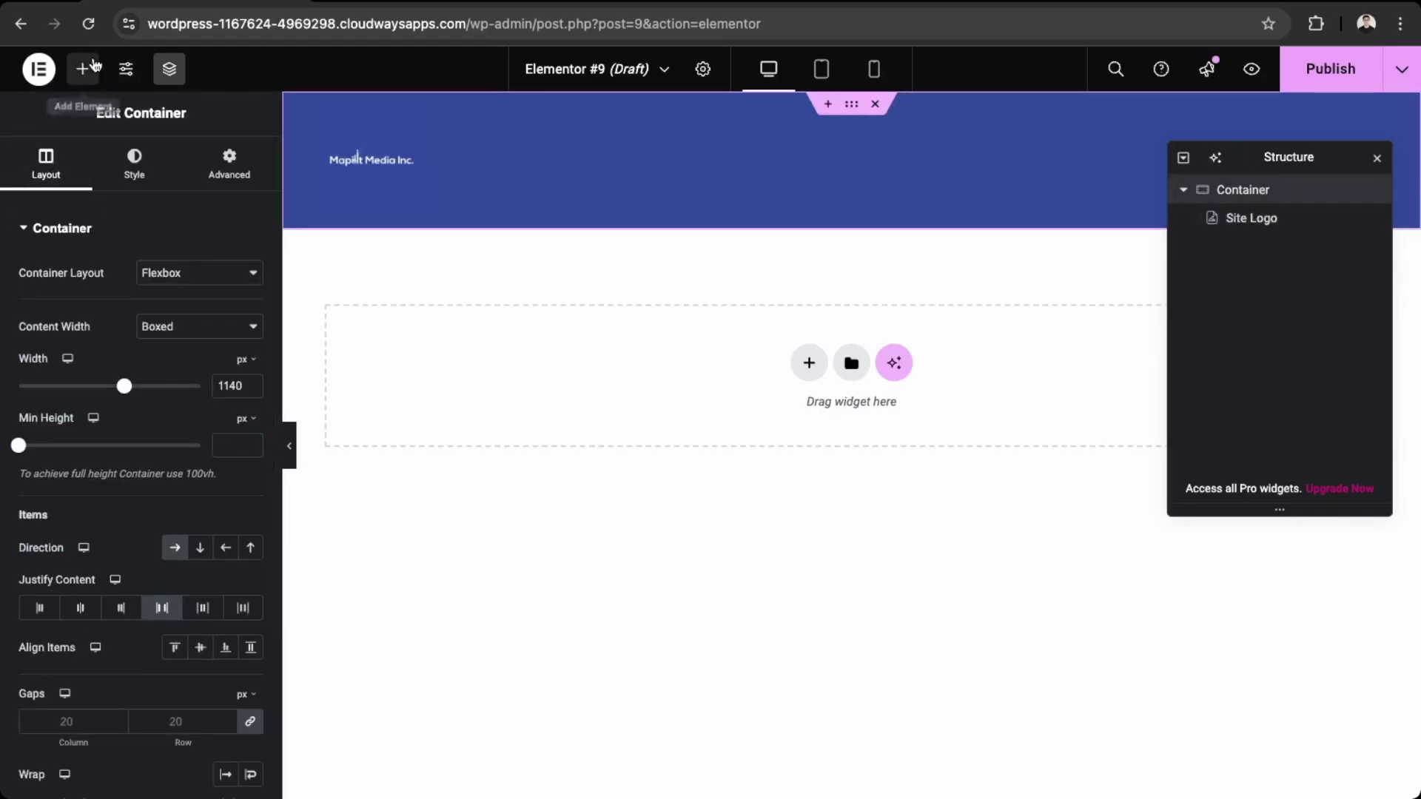
Add the Navigation Menu widget to the header container after the site logo
left_click(83, 69)
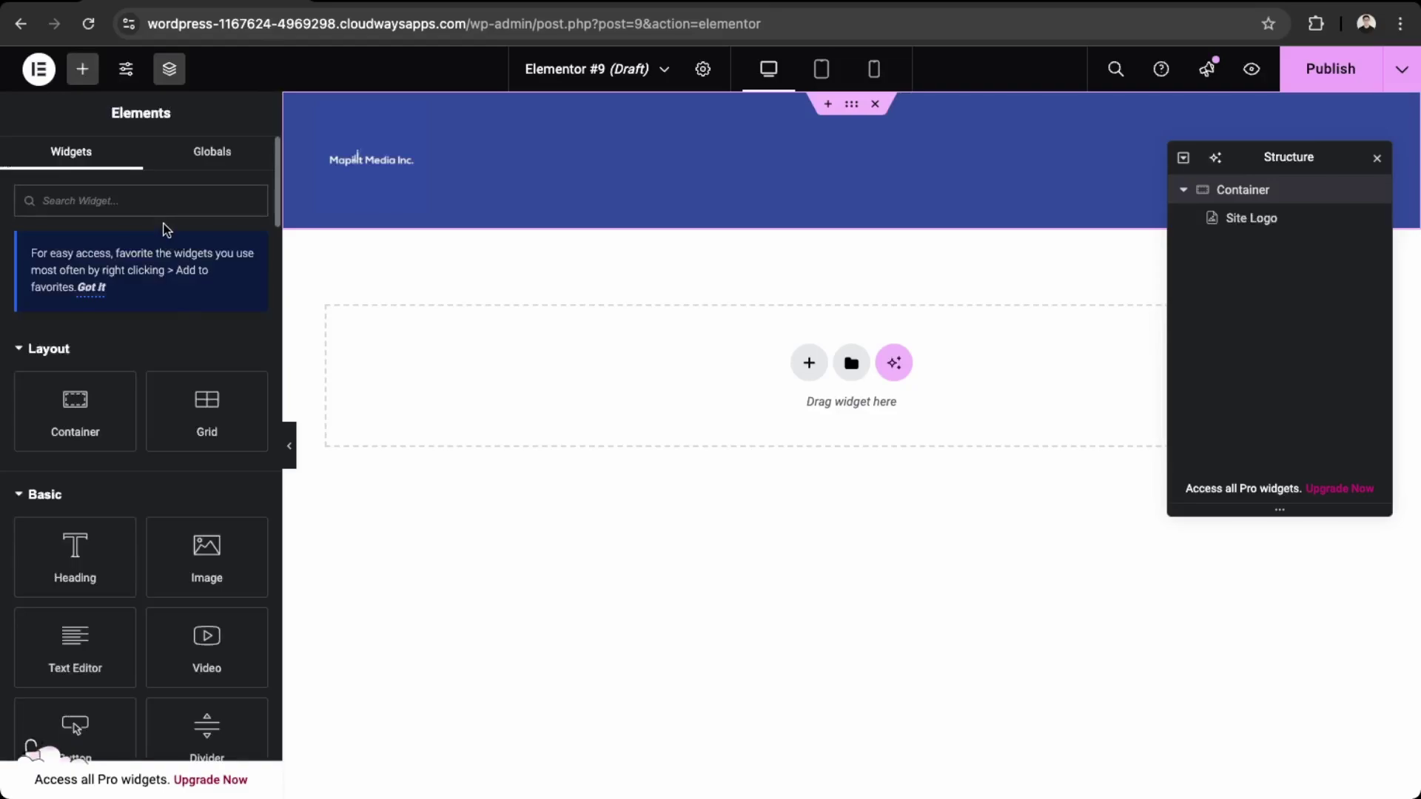
type("mas")
key("BackSpace")
key("BackSpace")
key("BackSpace")
scroll(164, 433, "down", 10)
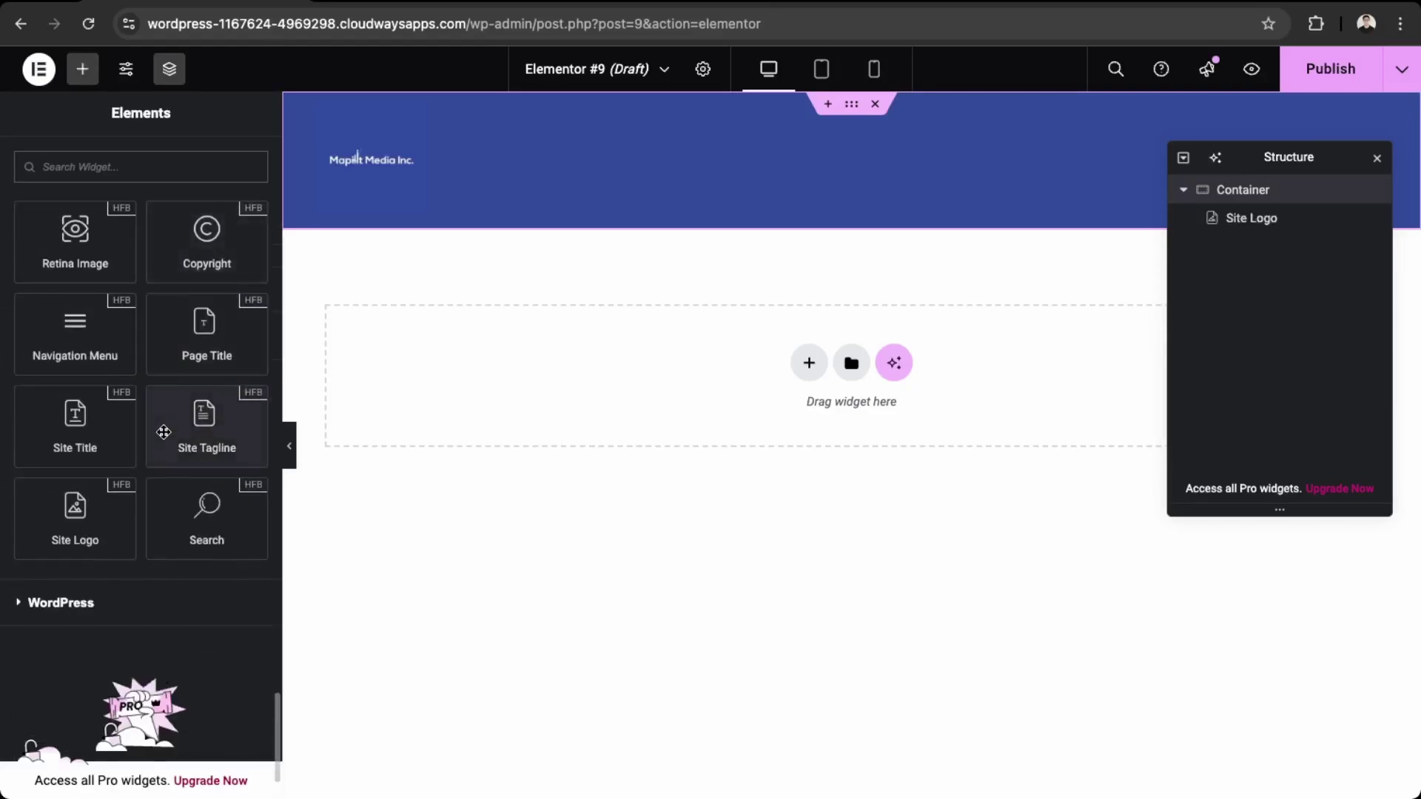
scroll(141, 238, "up", 1)
scroll(97, 249, "down", 1)
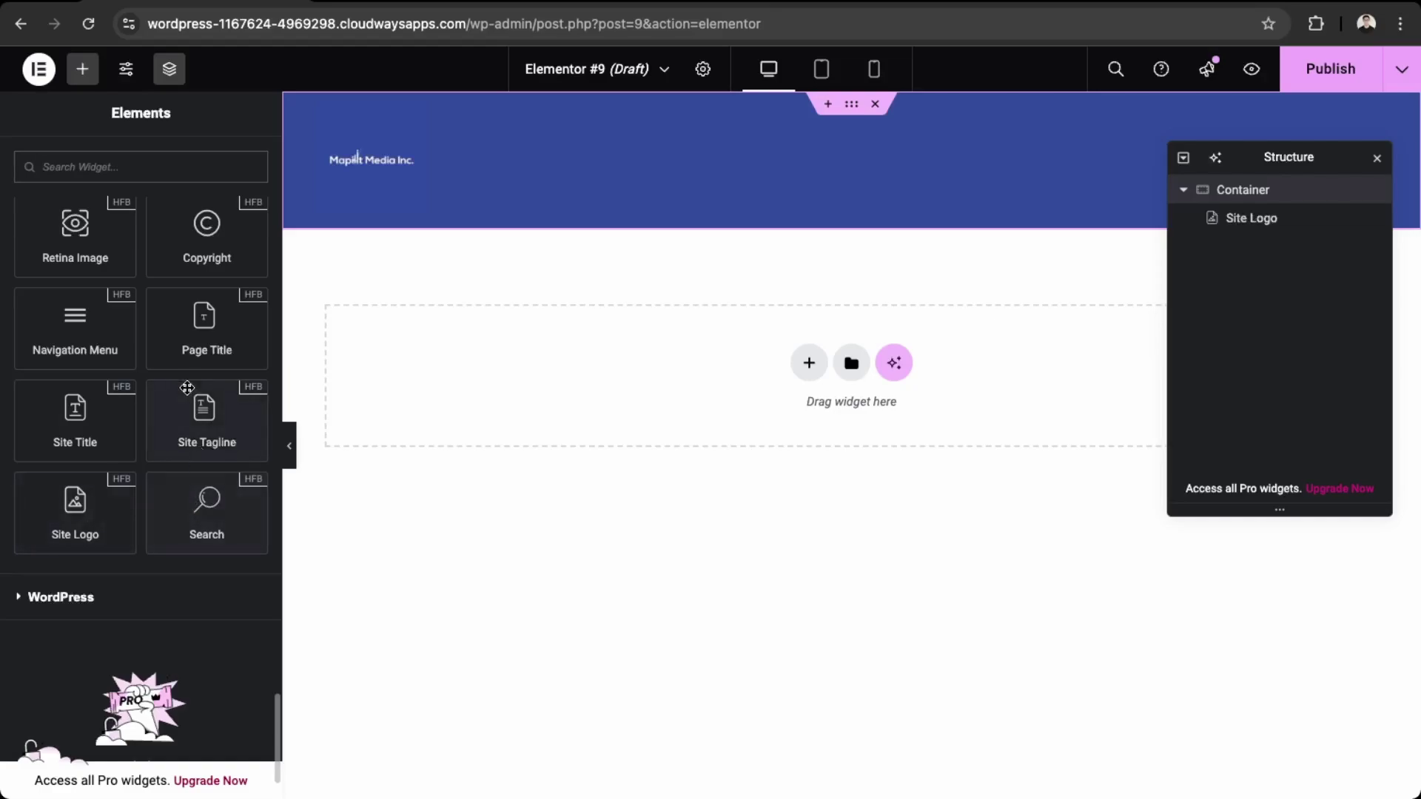
left_click(67, 330)
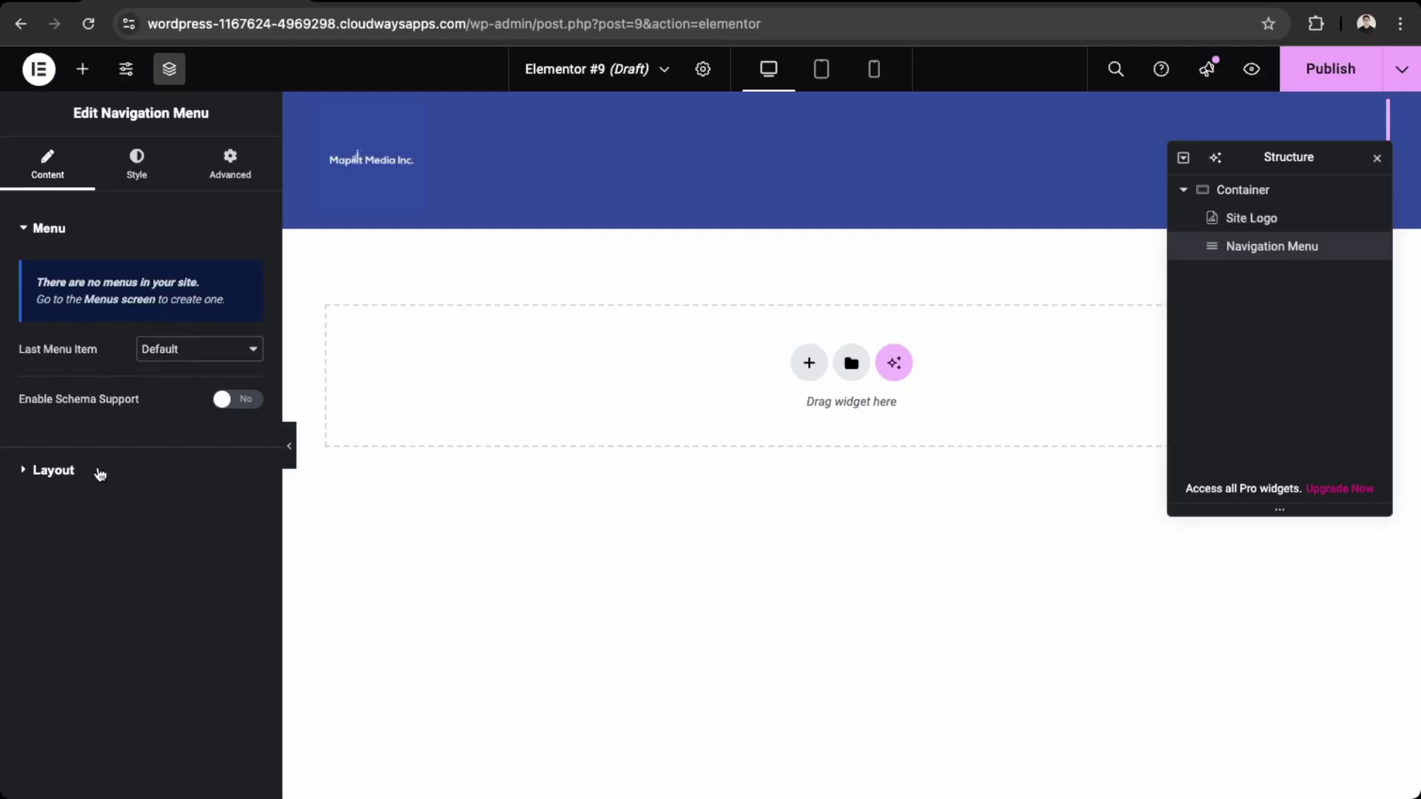
left_click(74, 472)
left_click(63, 277)
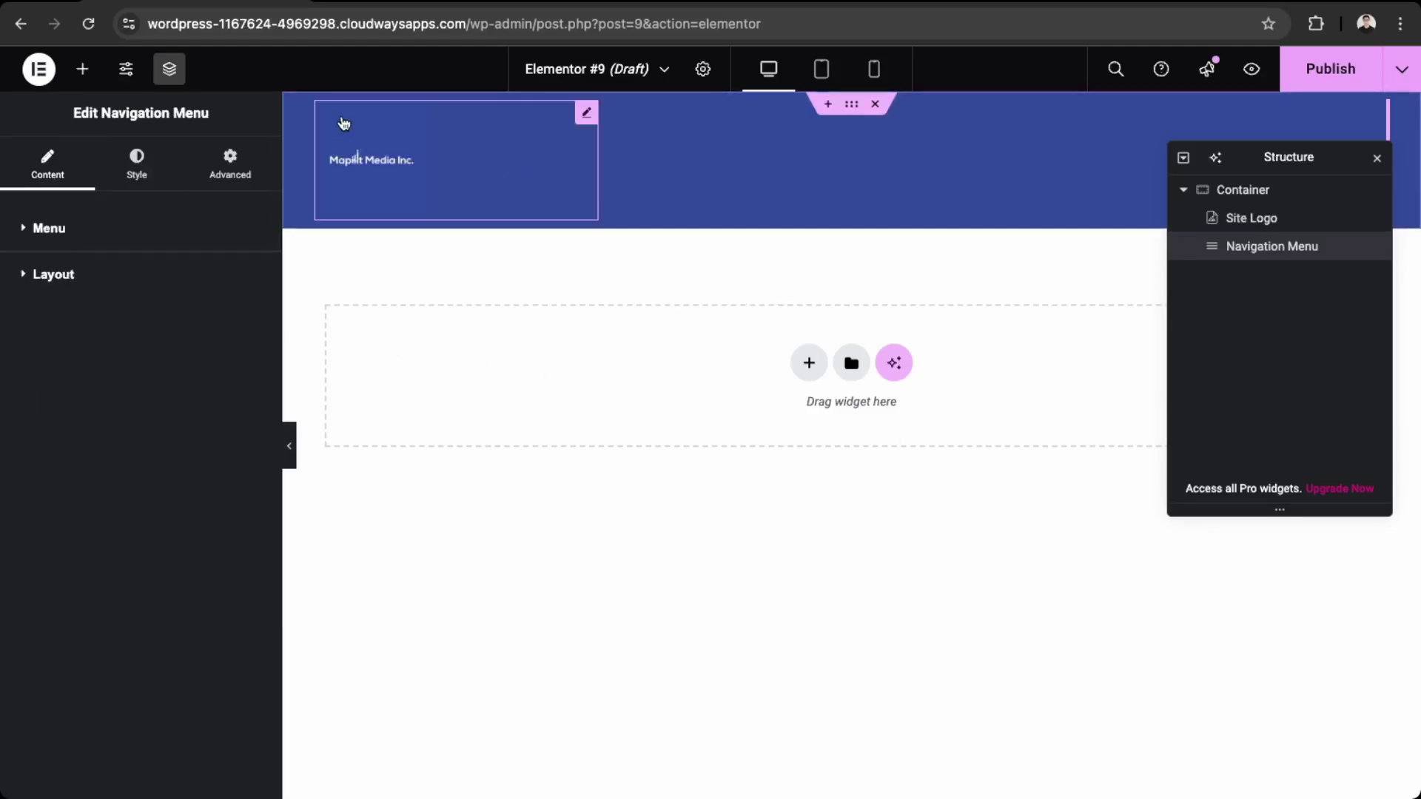
Publish the header and go to the Menus screen in the WordPress admin
left_click(1339, 80)
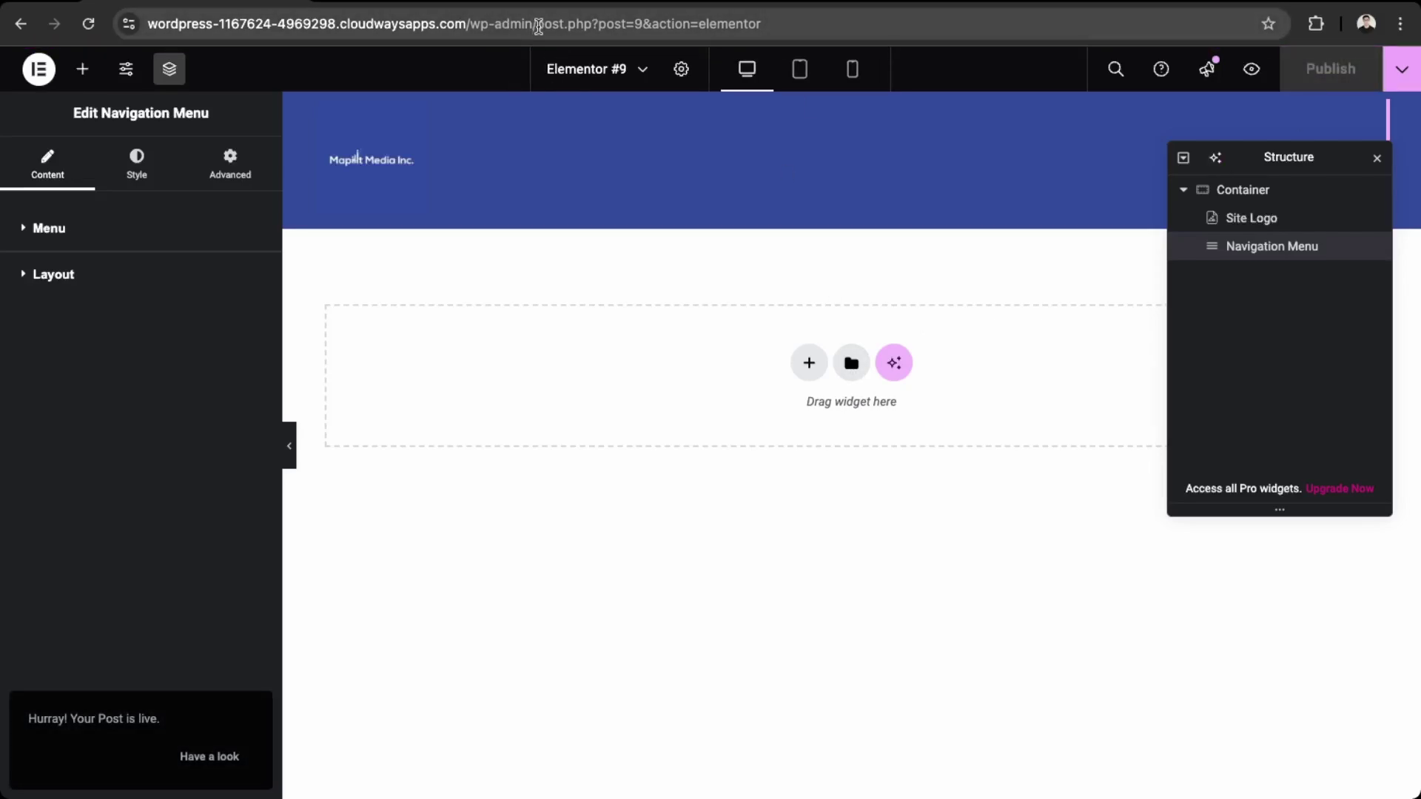
left_click_drag(538, 30, 1125, 71)
key("BackSpace")
key("Return")
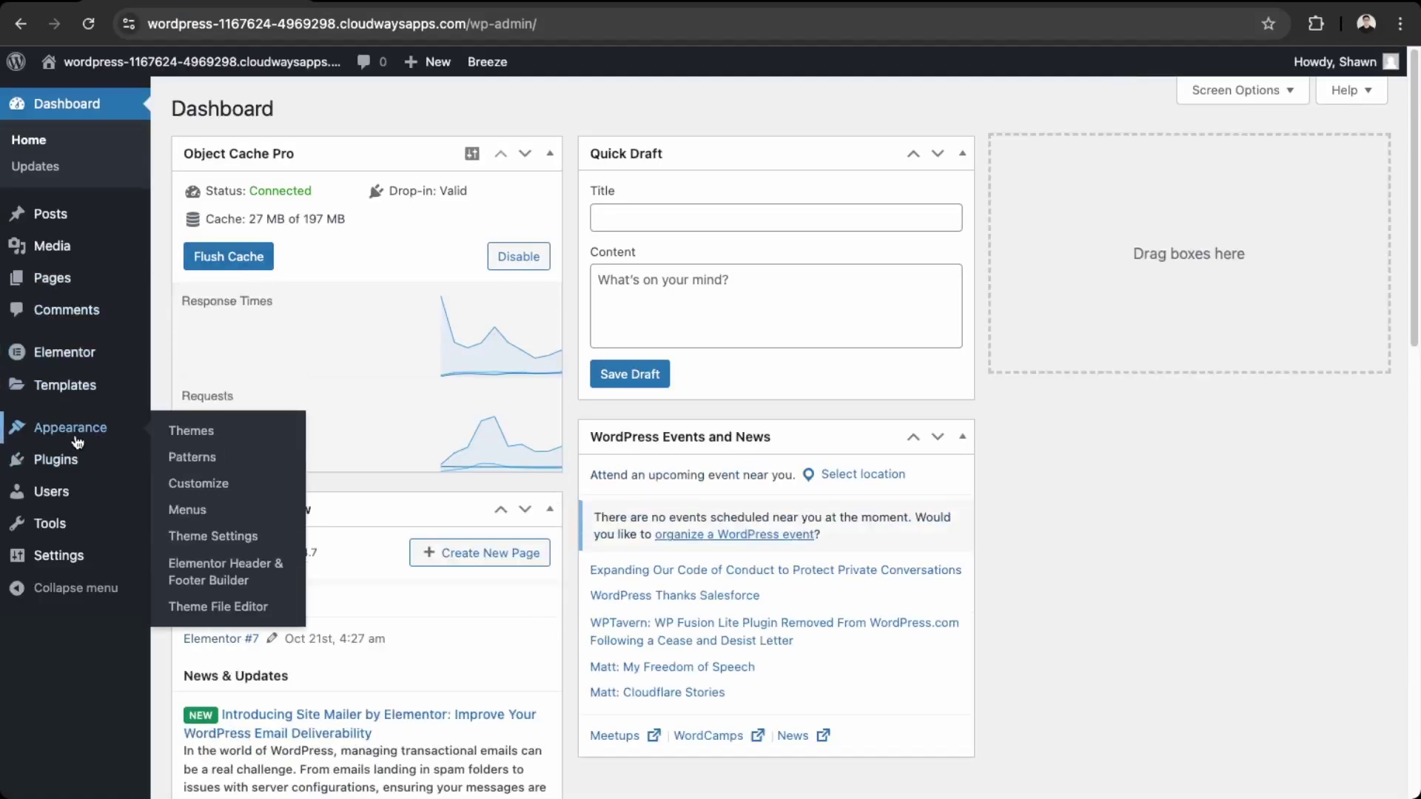
left_click(195, 510)
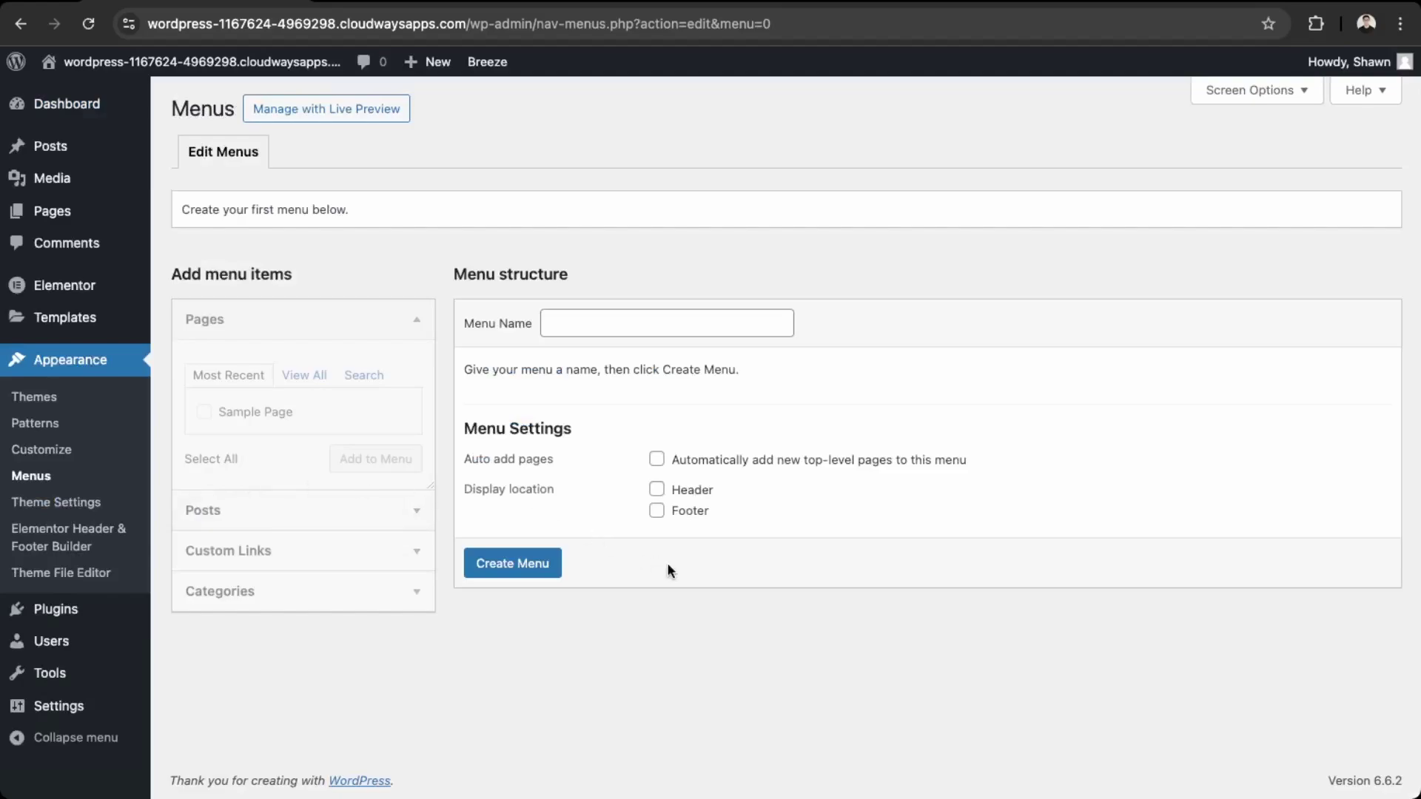
Create a menu named Main Menu and add the Sample Page to it
left_click(572, 324)
type("Main Menu")
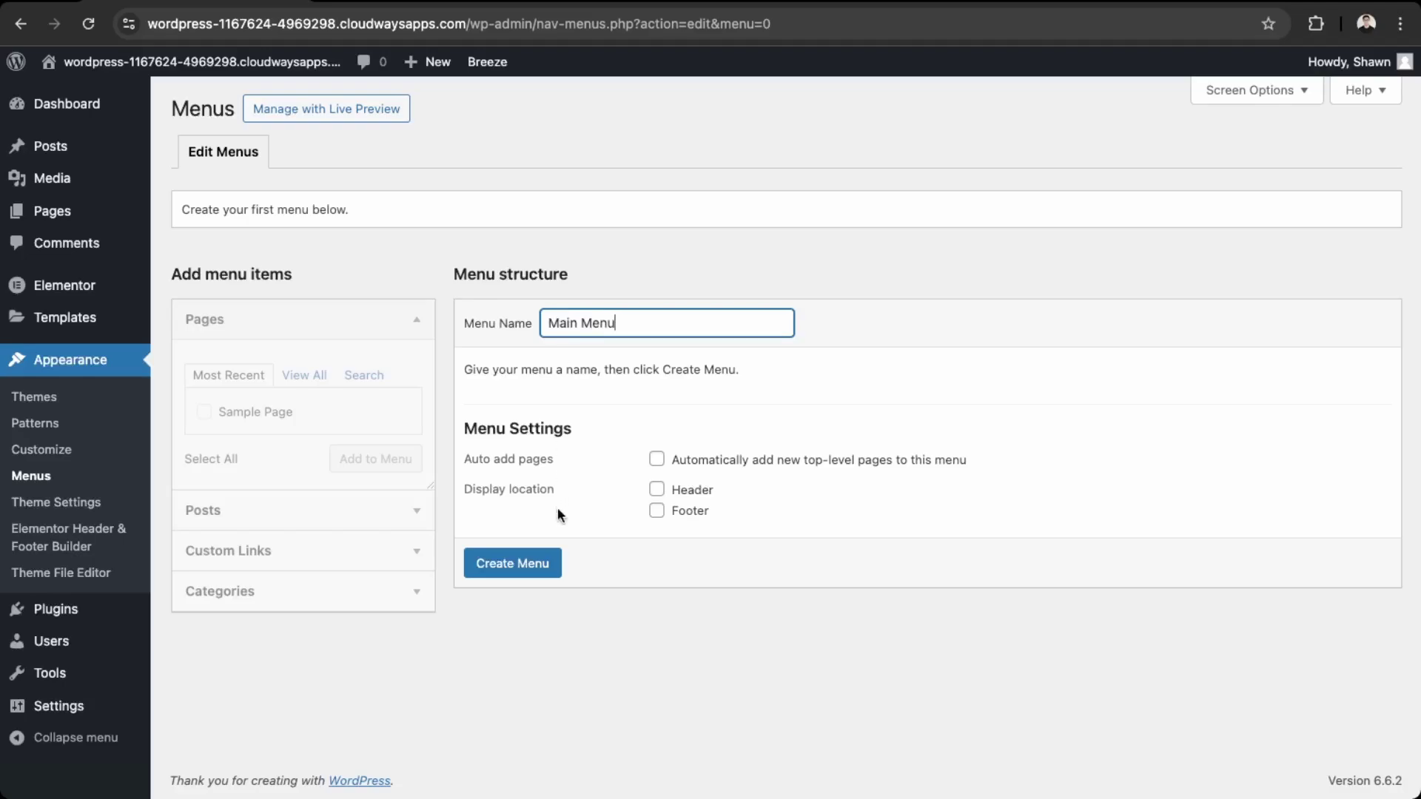
left_click(512, 563)
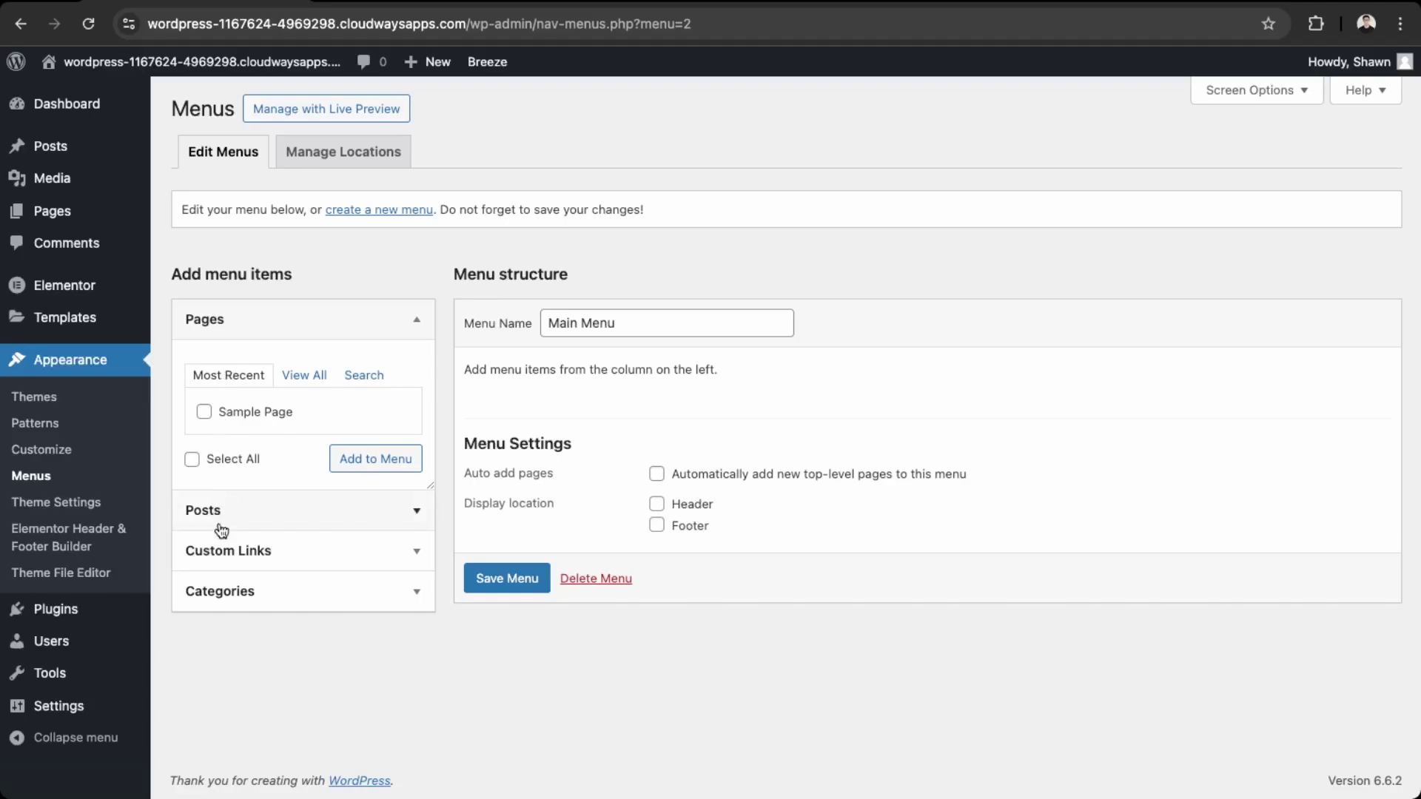
left_click(216, 411)
left_click(372, 468)
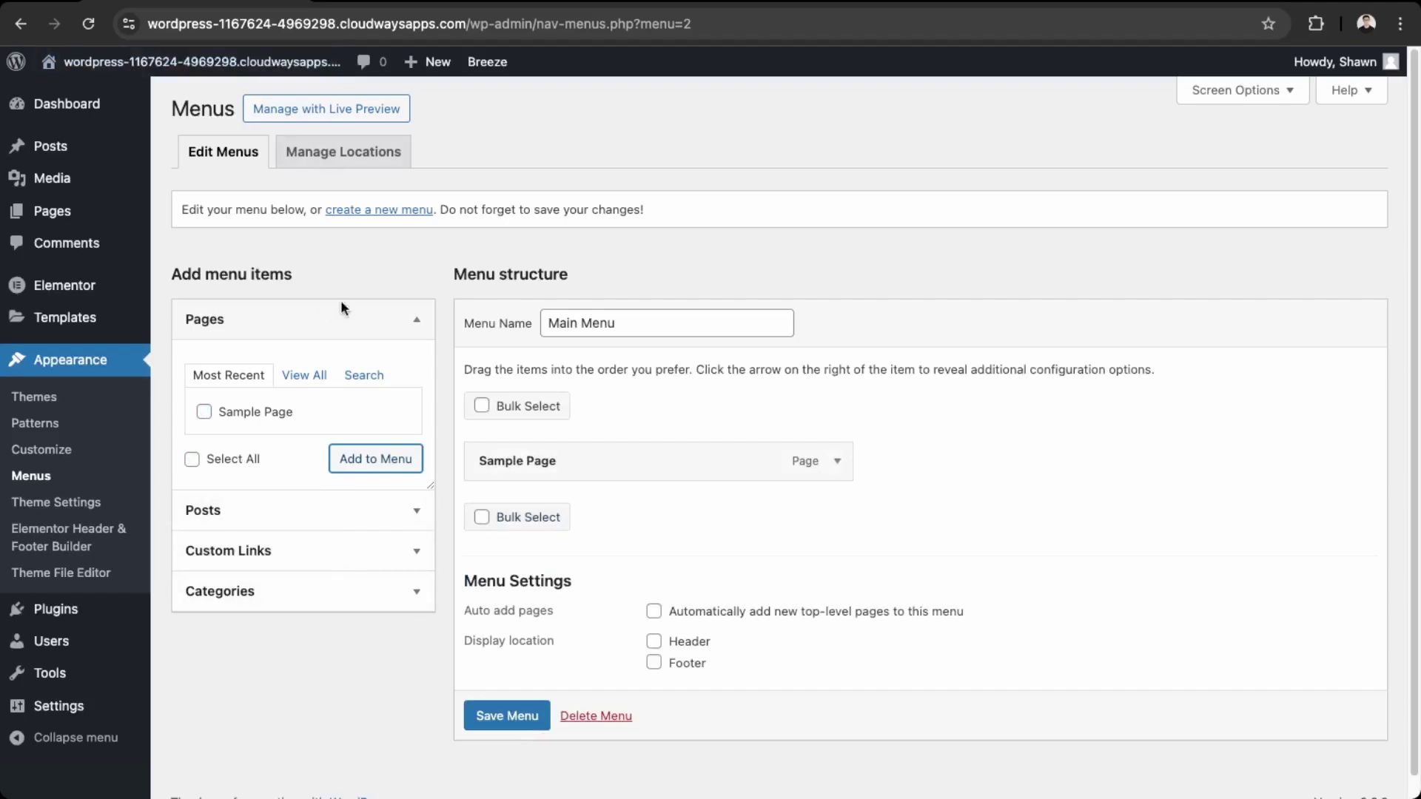
Add a custom link named Home with the URL # to the menu and place it above Sample Page
left_click(331, 552)
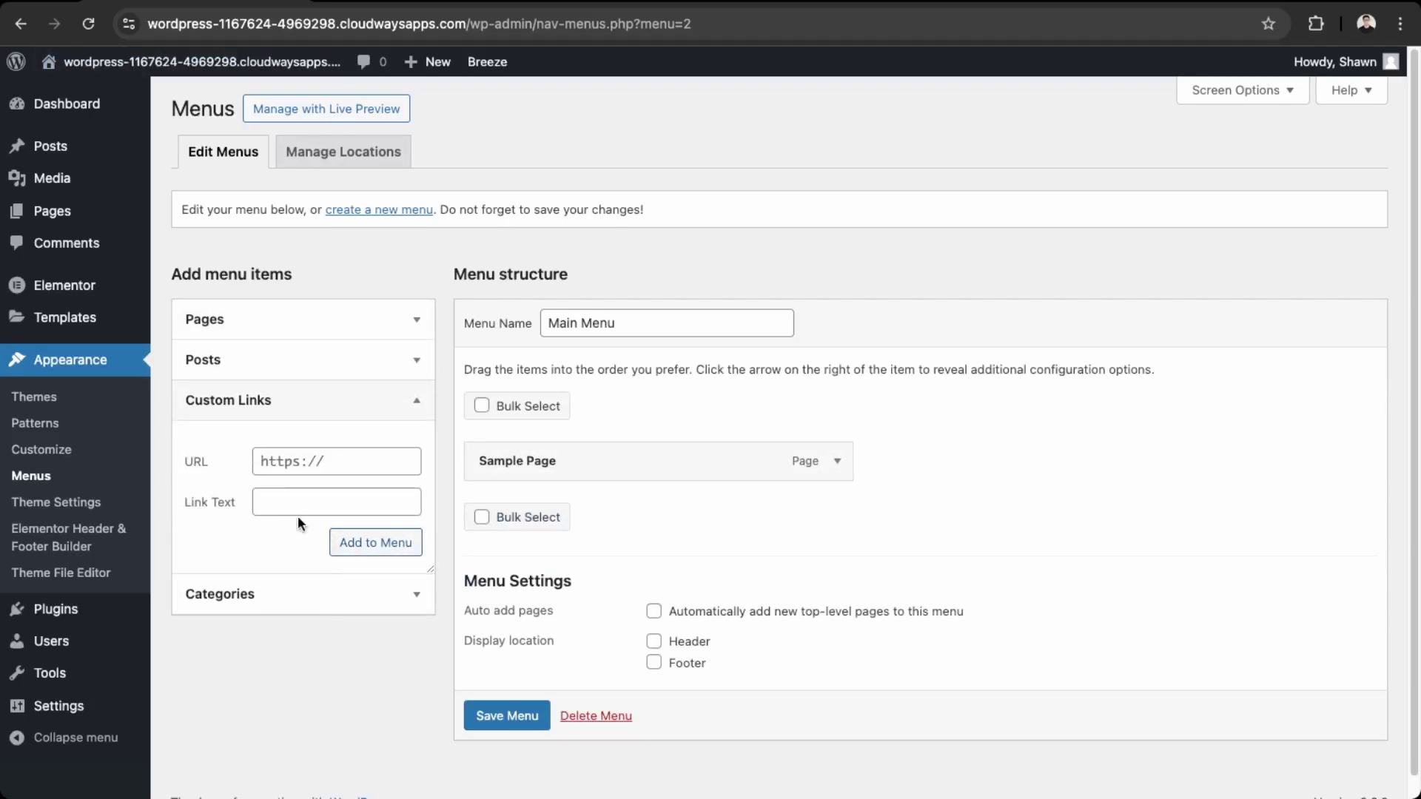
left_click(296, 466)
key("ctrl+a")
type("#")
left_click(289, 502)
type("HOme")
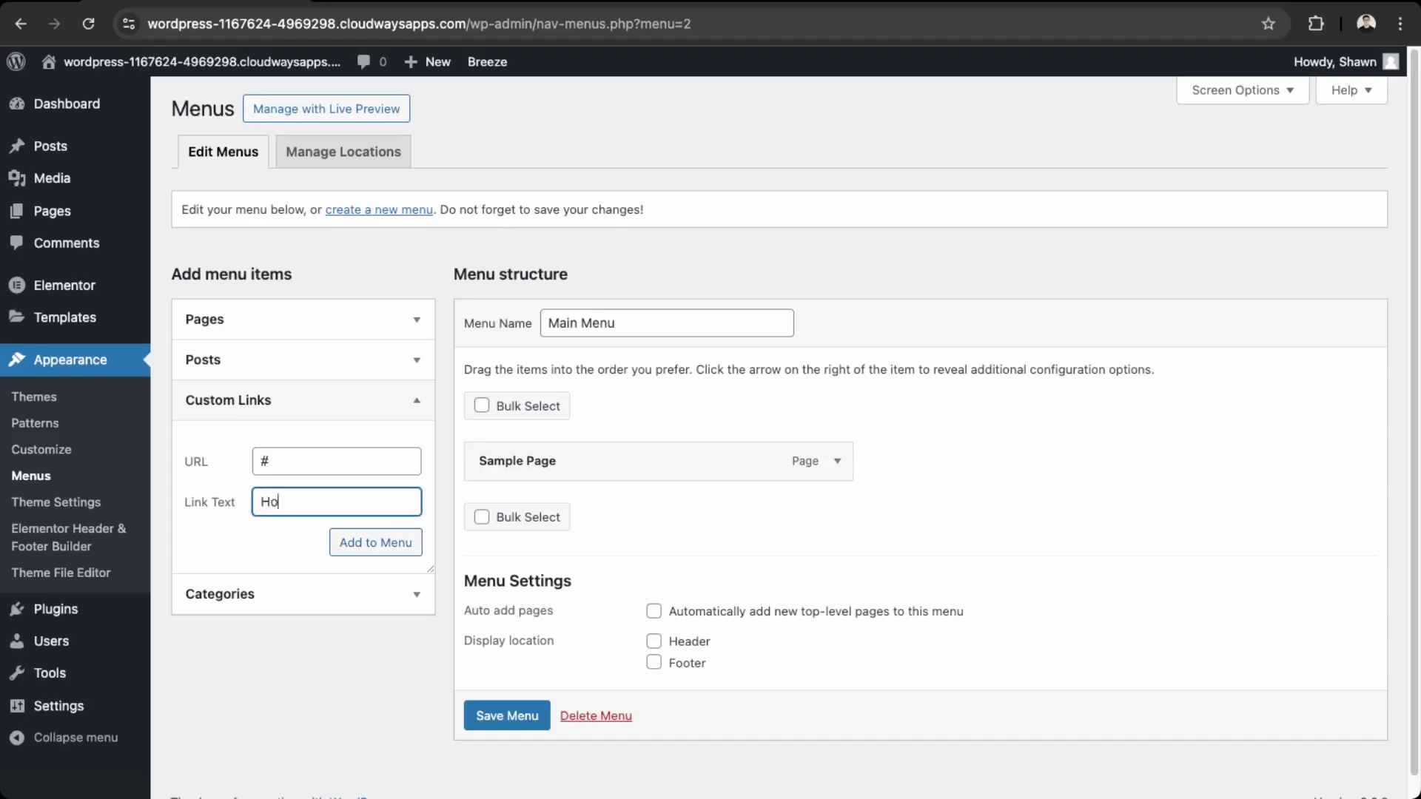
left_click(374, 547)
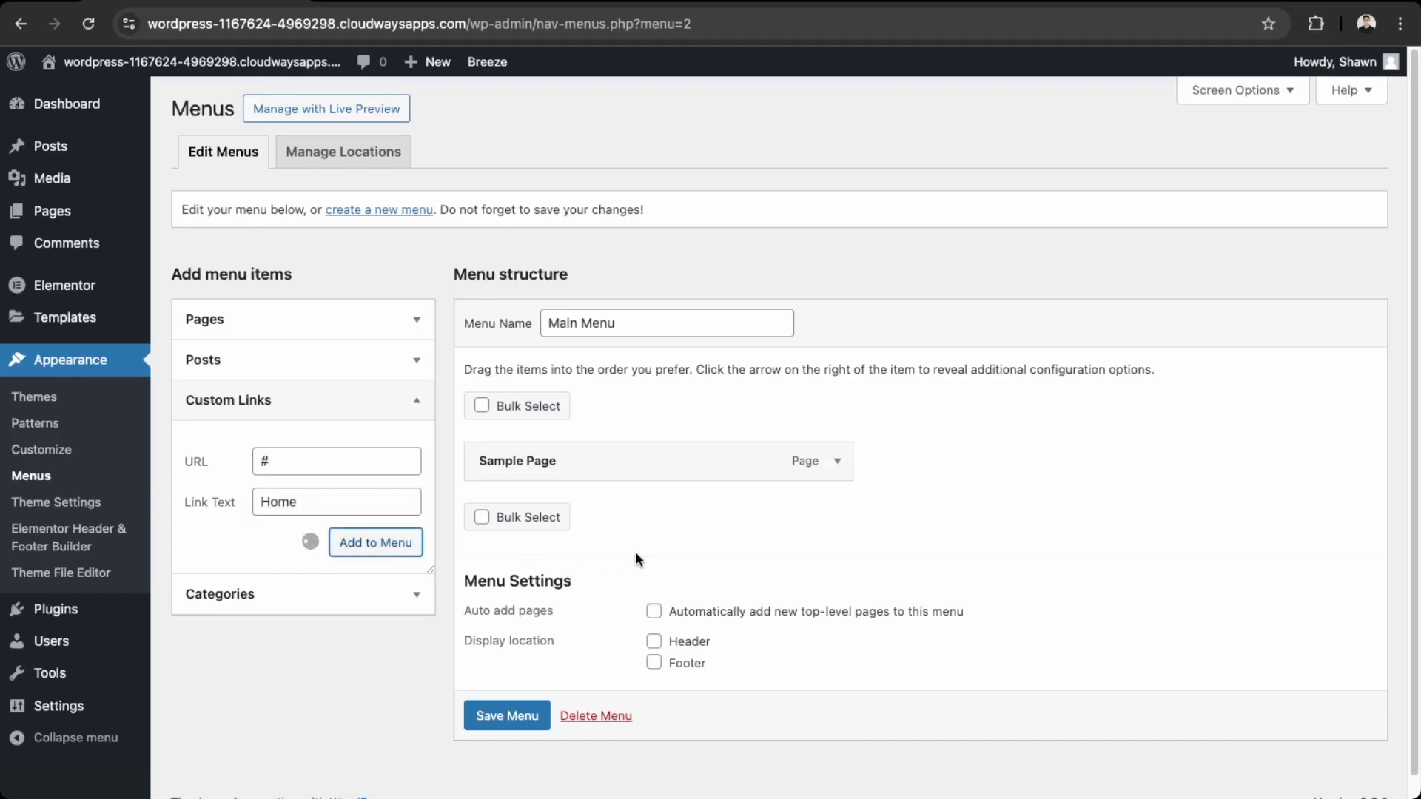
left_click_drag(638, 520, 642, 462)
Change the Sample Page menu item's navigation label to About
left_click(836, 509)
left_click(574, 572)
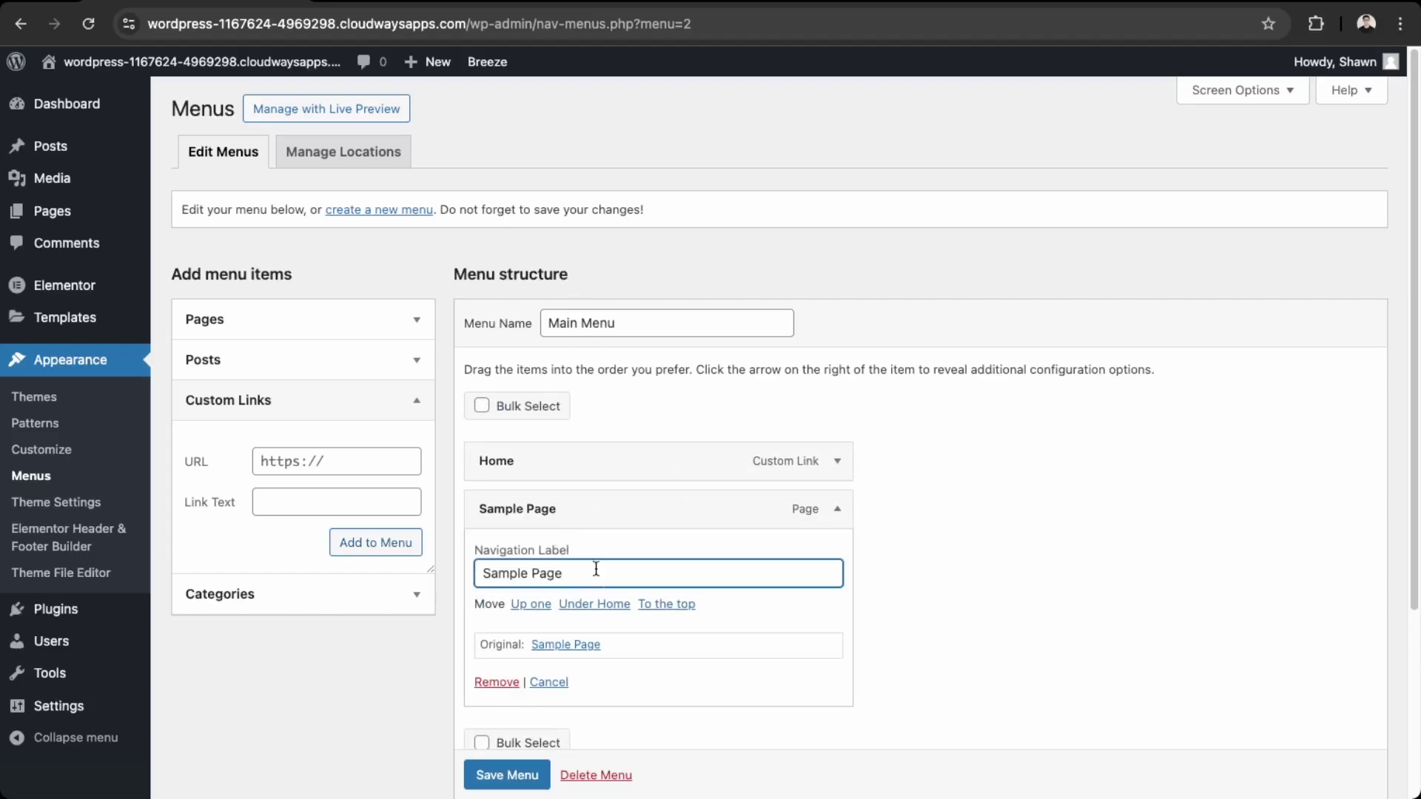
left_click_drag(598, 571, 424, 522)
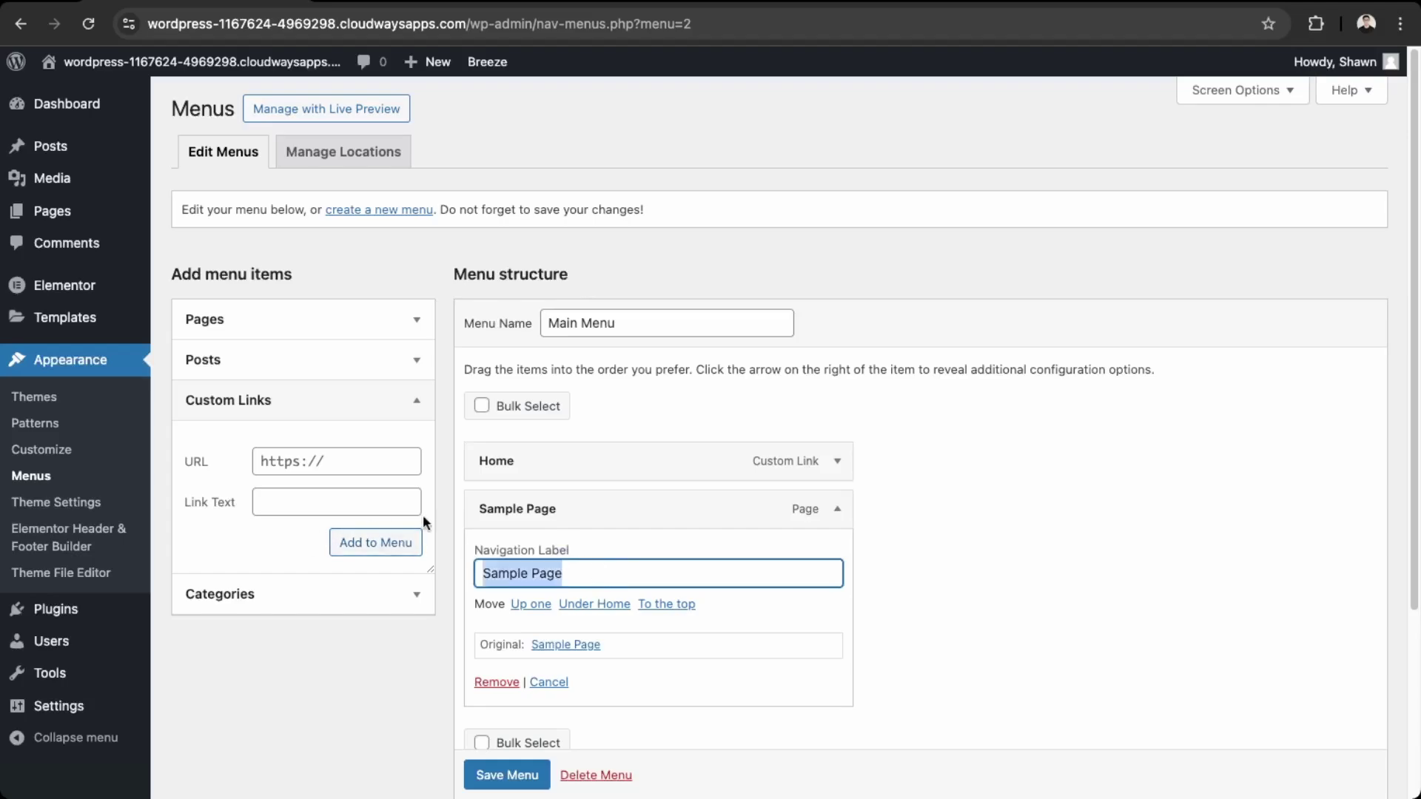
type("About")
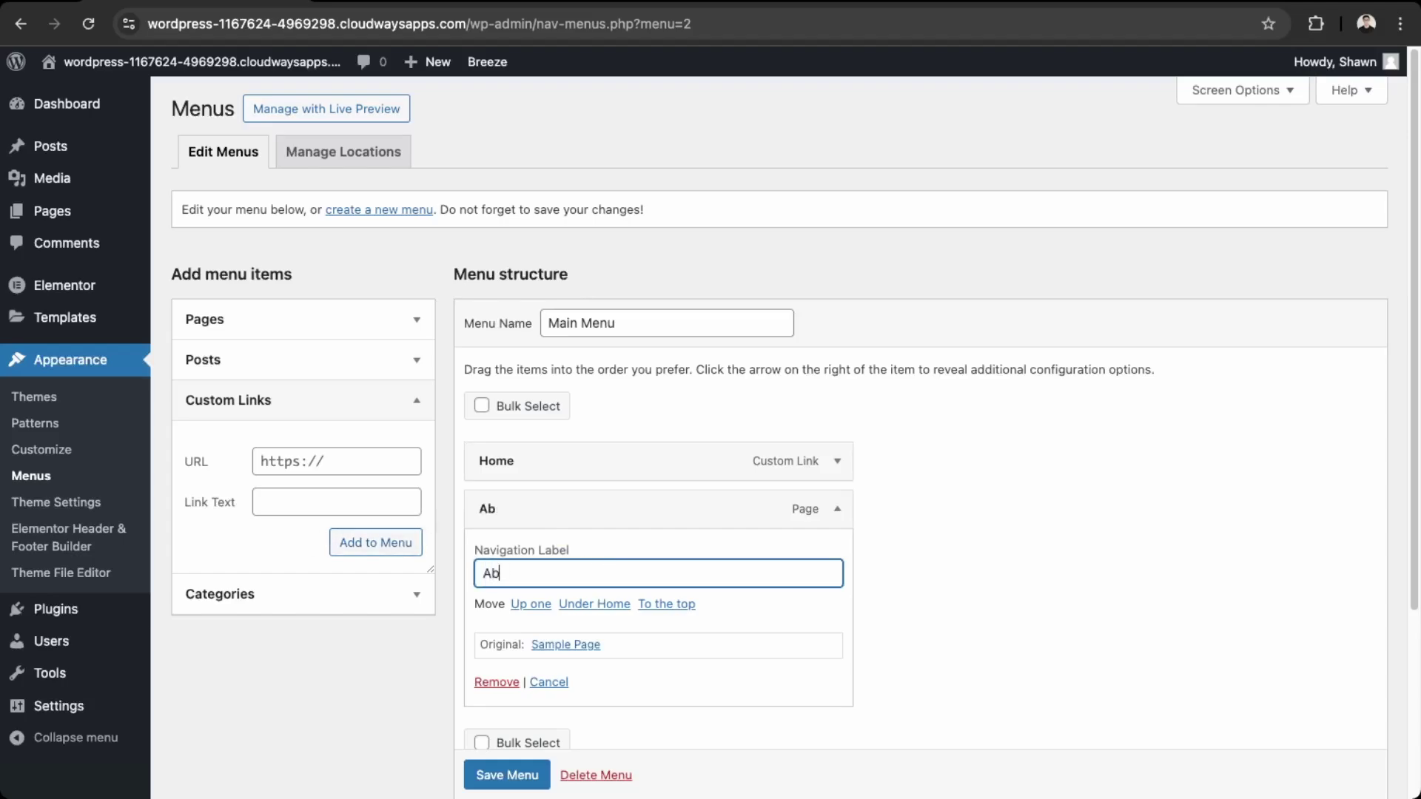
Add a custom link named Contact with the URL /contact to Main Menu and save the menu
left_click(336, 453)
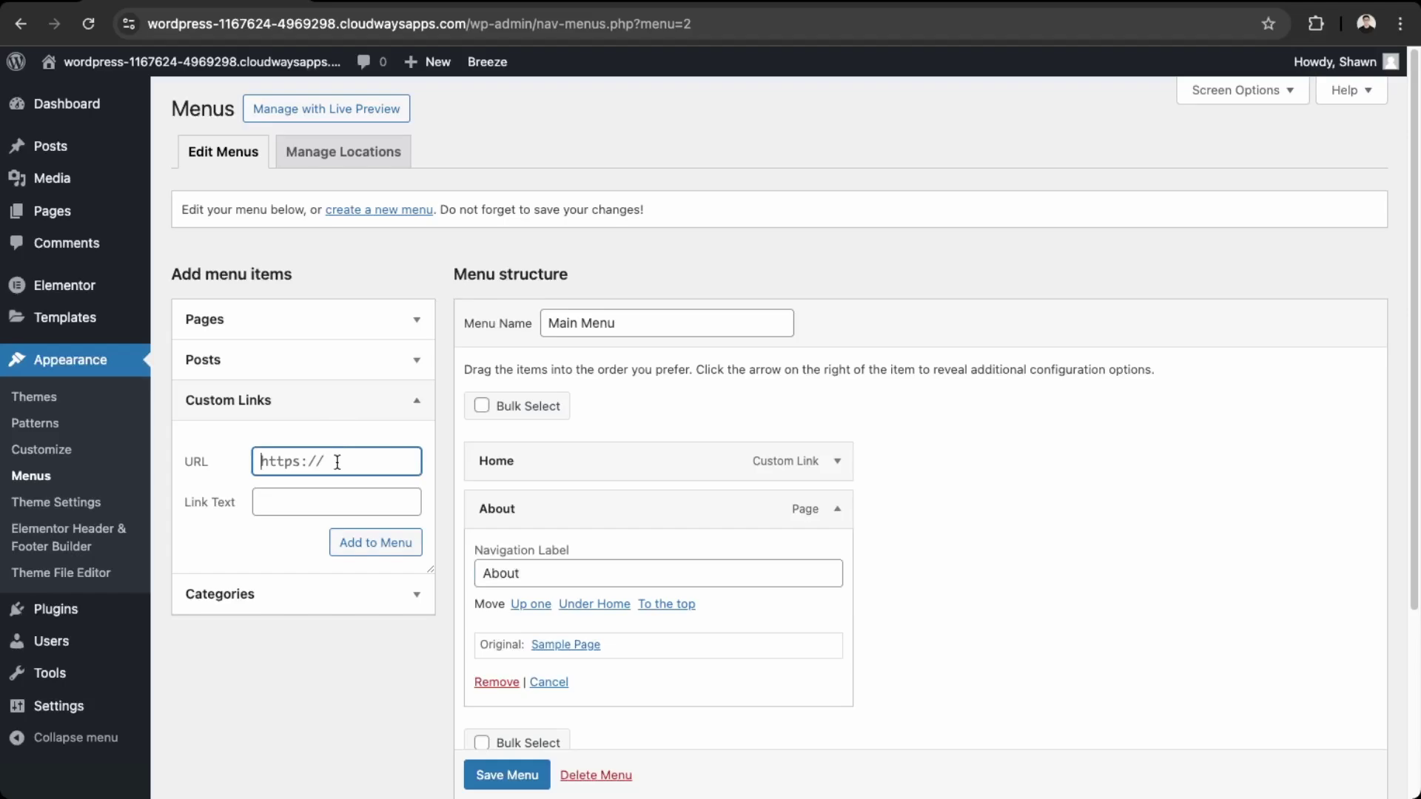
type("Contact")
left_click(235, 460)
left_click_drag(318, 461, 245, 466)
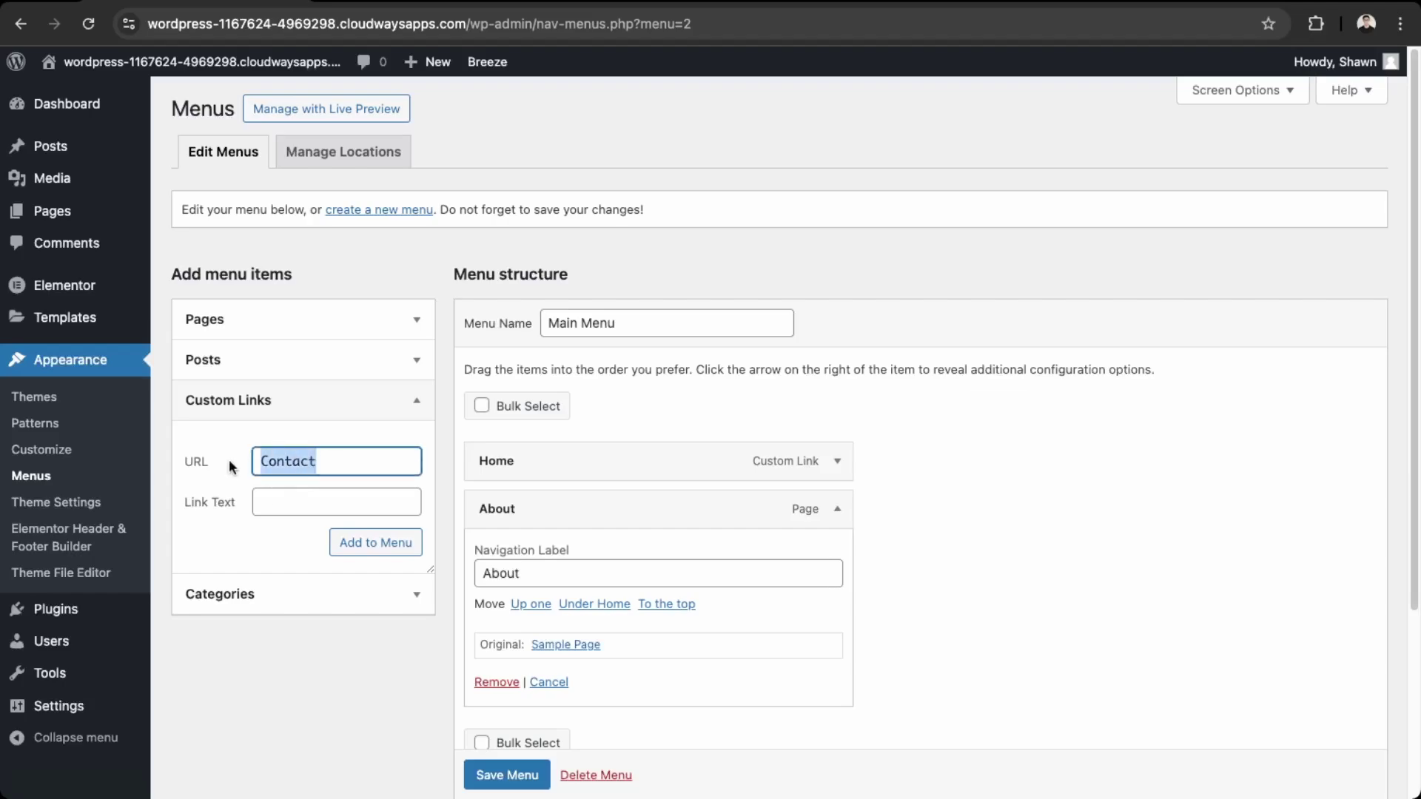
type("c")
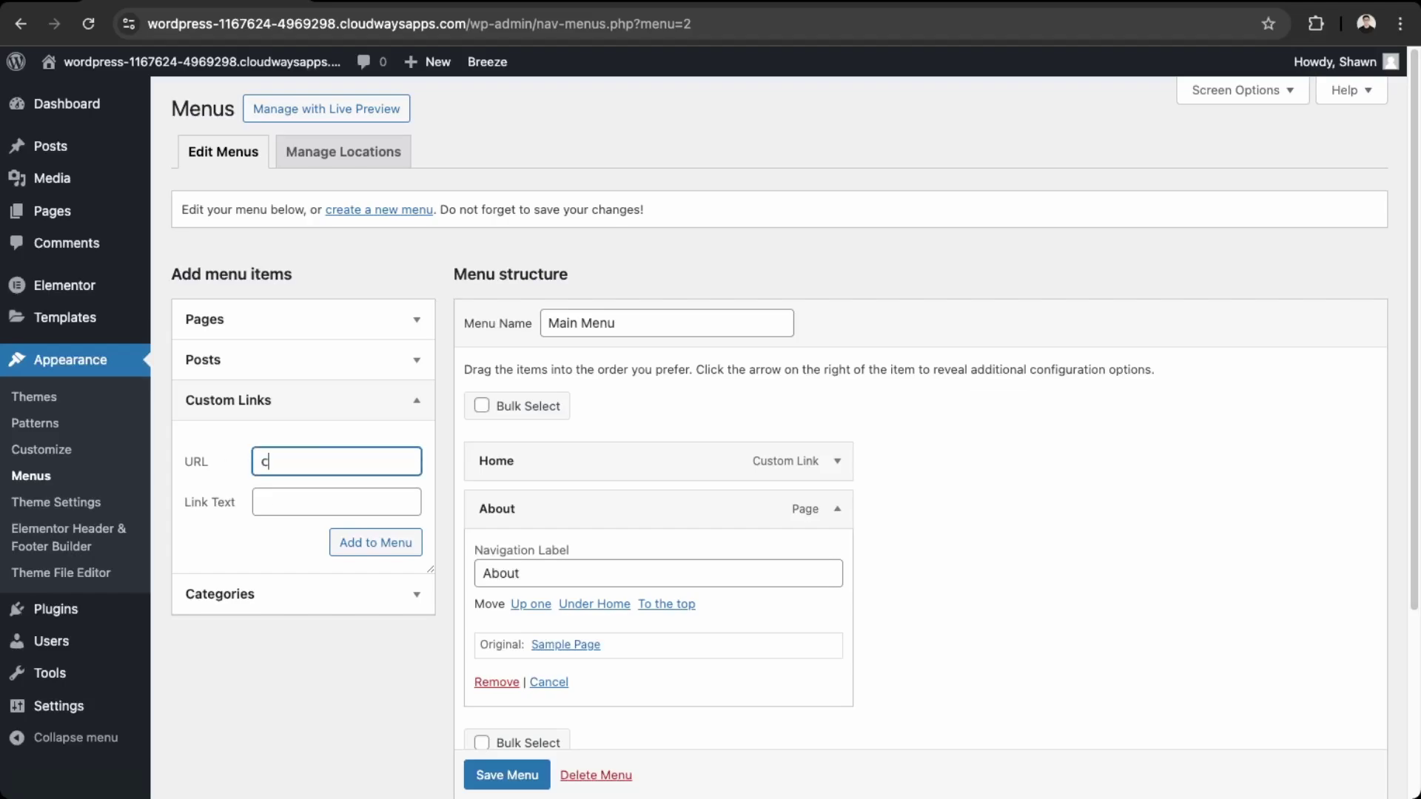
key("BackSpace")
type("/contact")
left_click(337, 501)
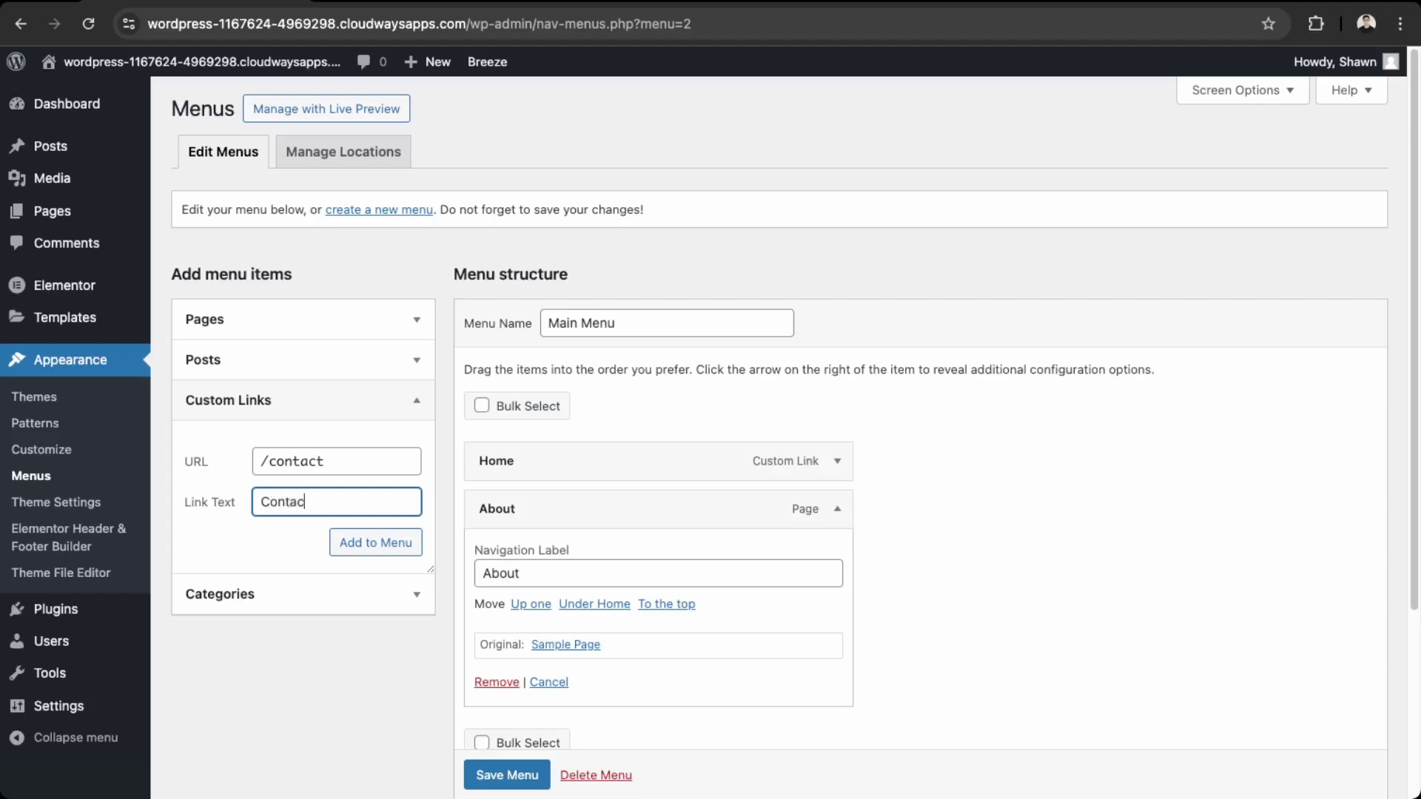
left_click(392, 544)
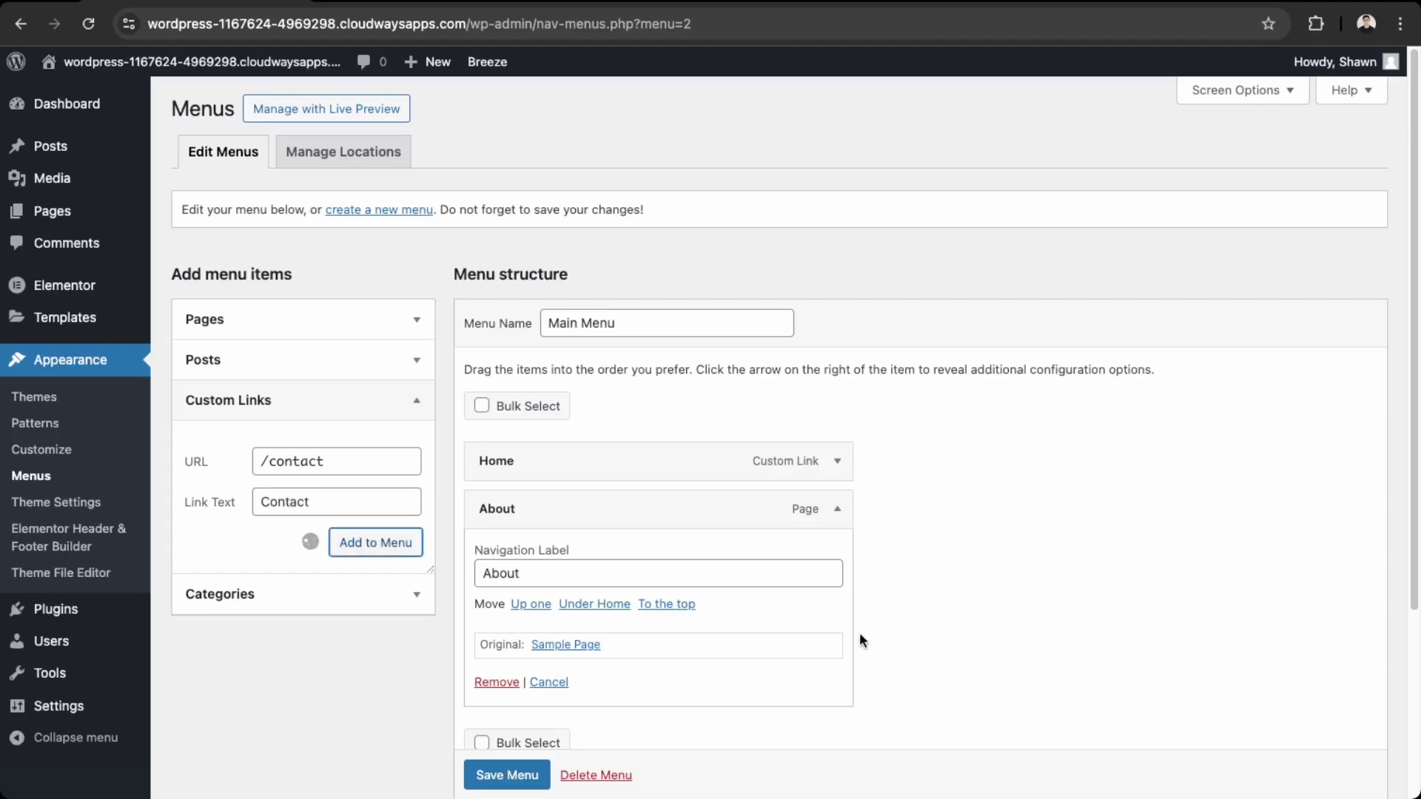
scroll(693, 643, "down", 3)
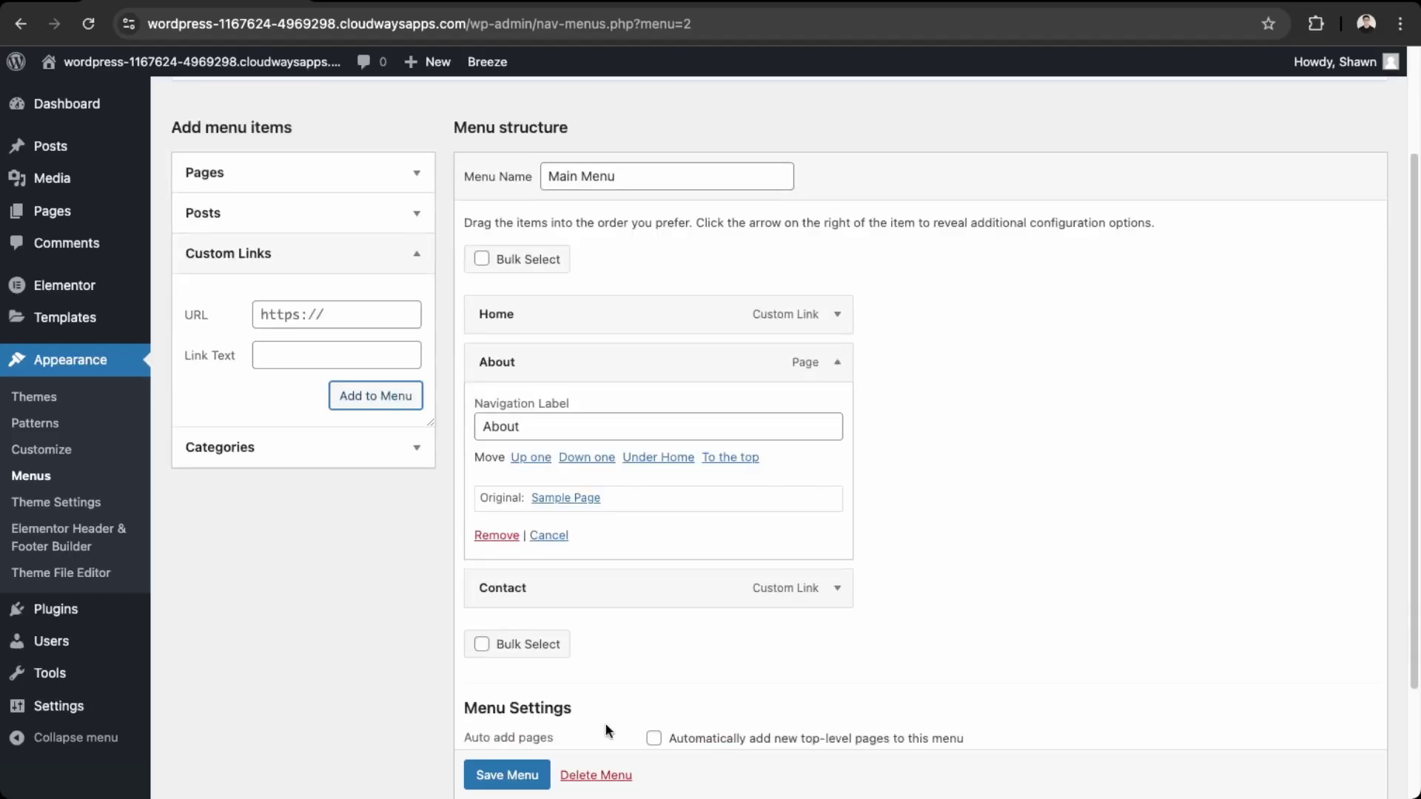
left_click(531, 771)
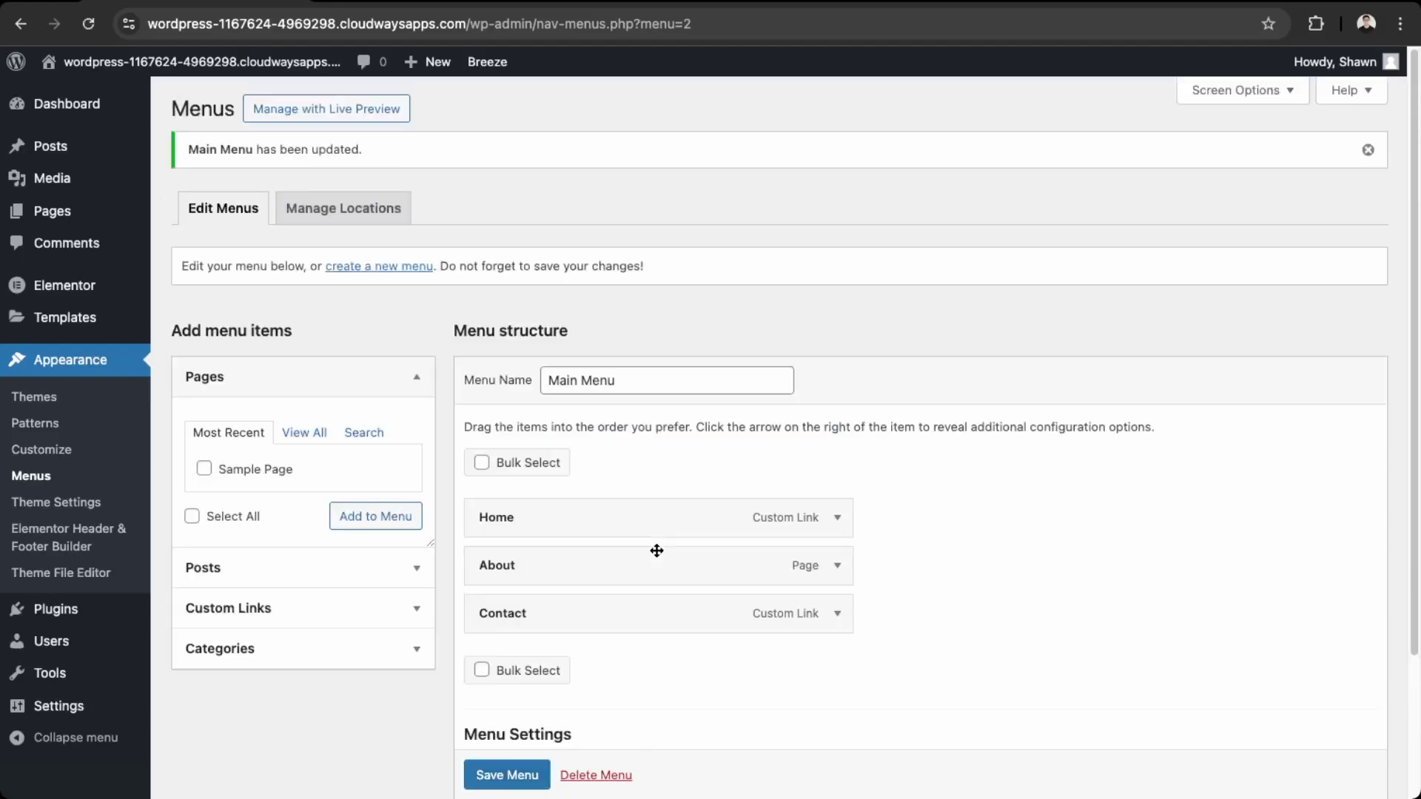
Assign Main Menu to the Header theme location and save the change
scroll(656, 550, "down", 1)
left_click(341, 189)
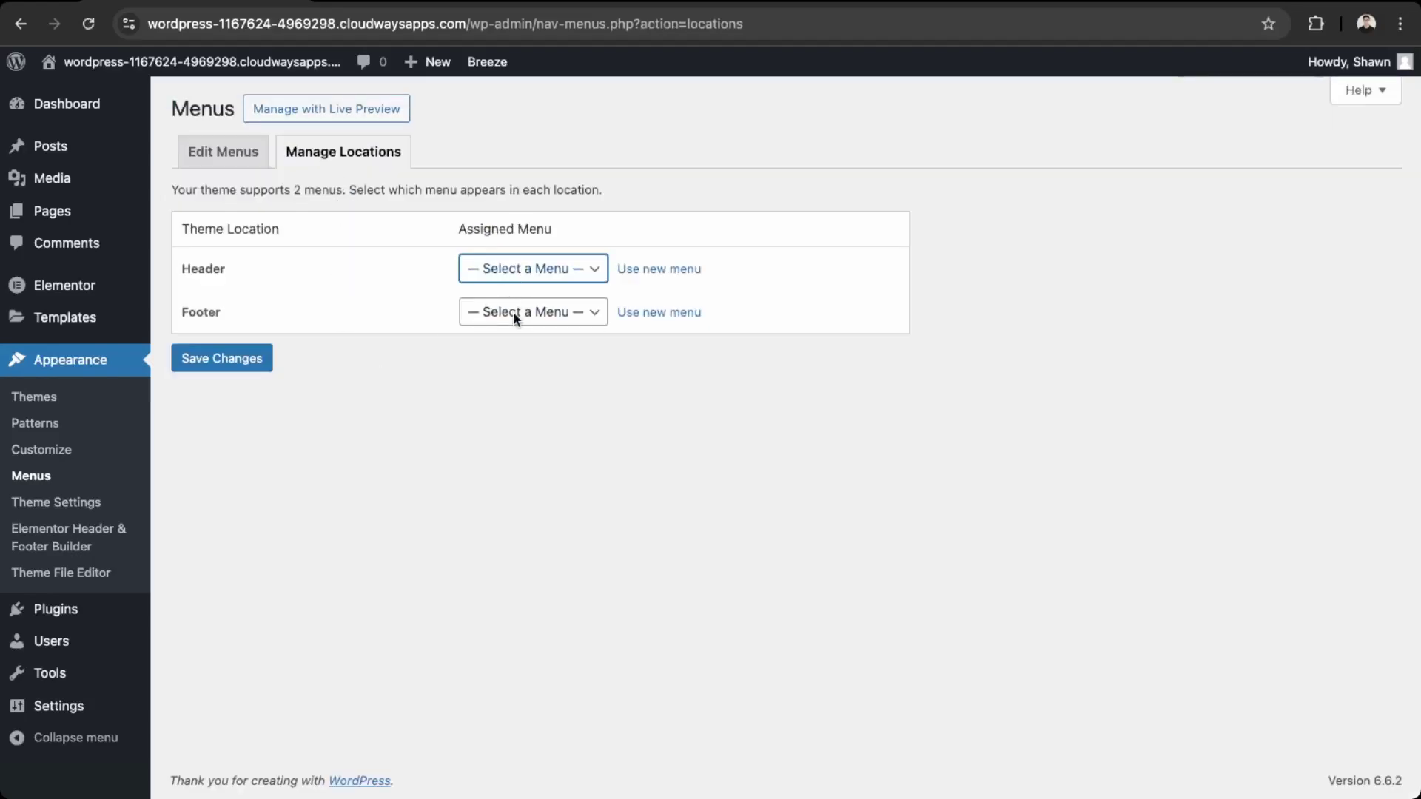
left_click(520, 270)
left_click(520, 289)
left_click(249, 361)
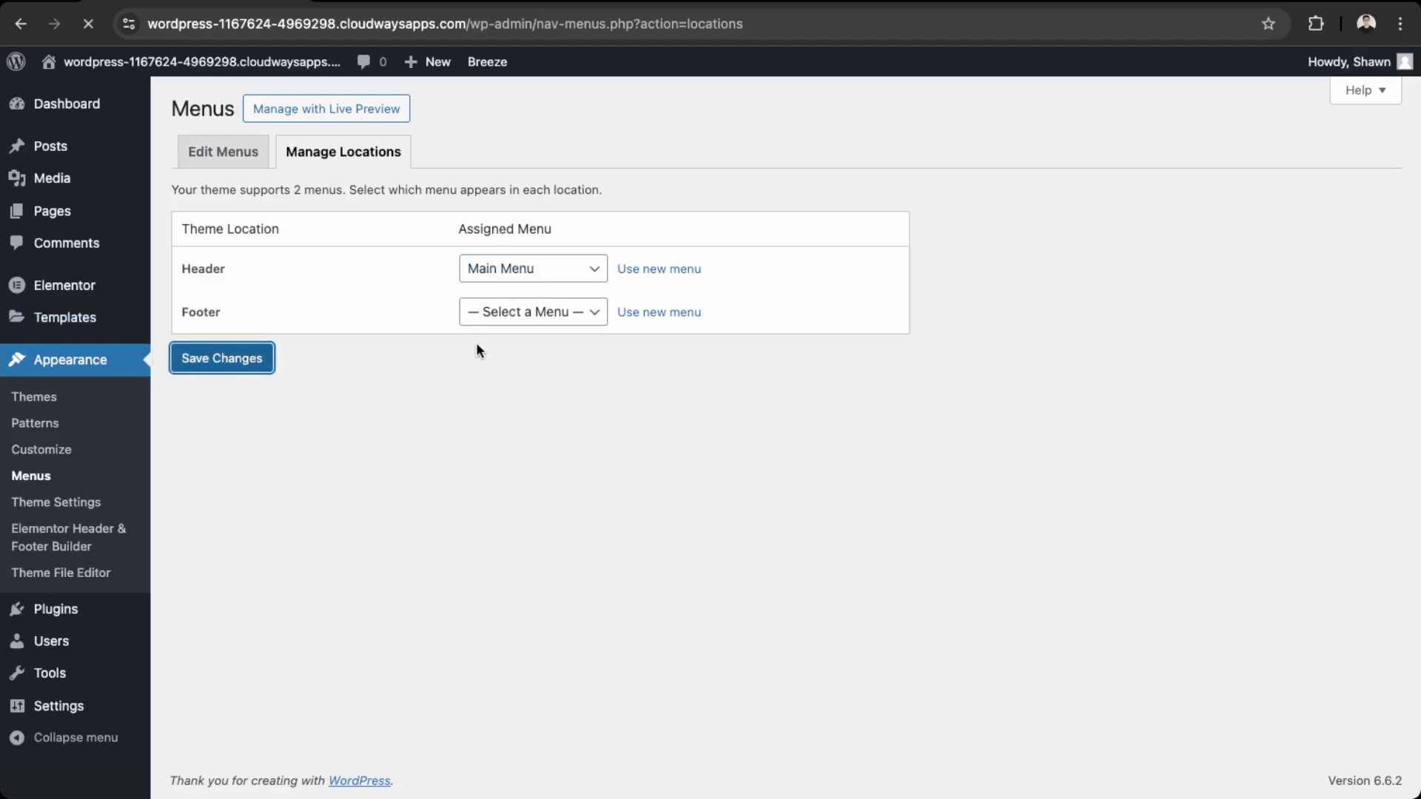
Create a new page titled Home and publish it
mouse_move(226, 65)
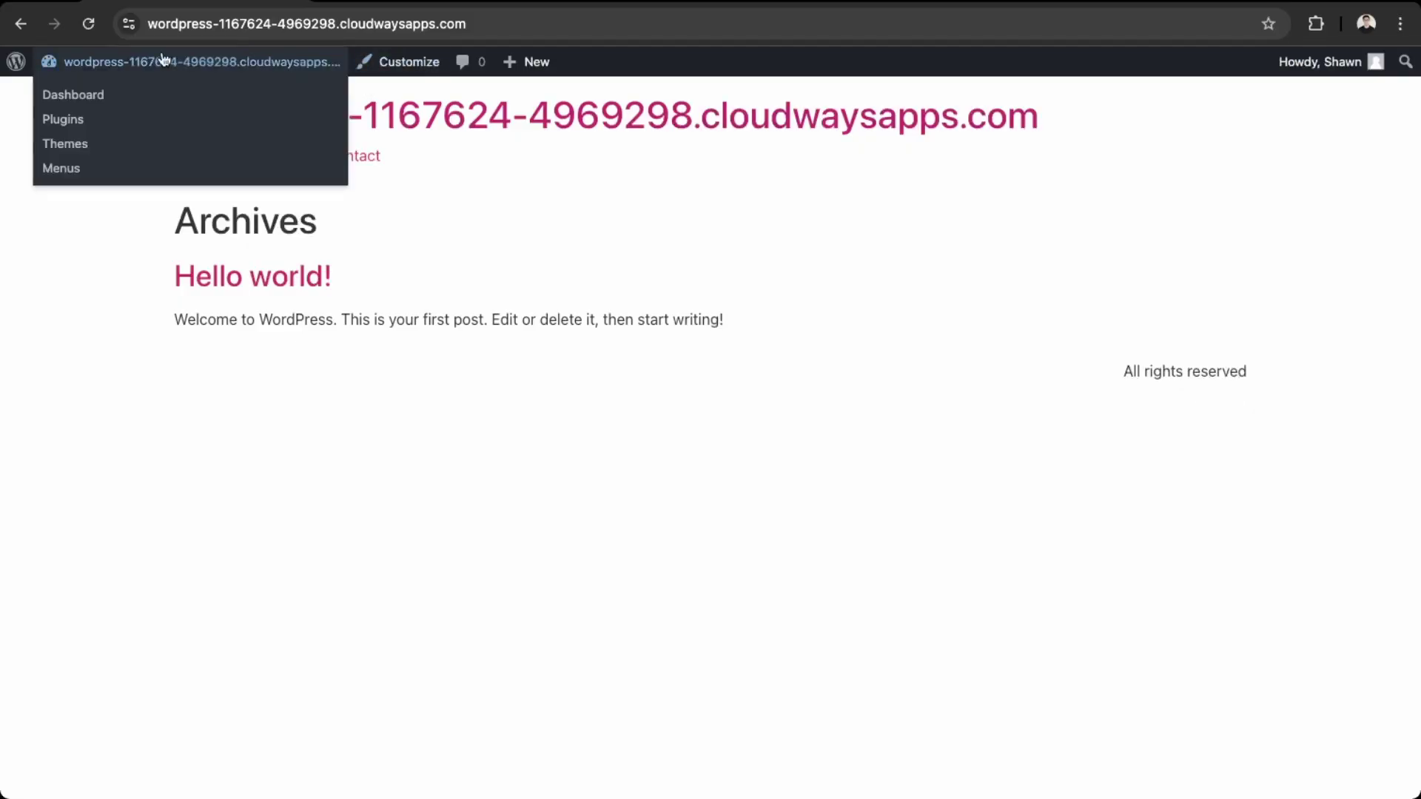
left_click(96, 103)
mouse_move(88, 281)
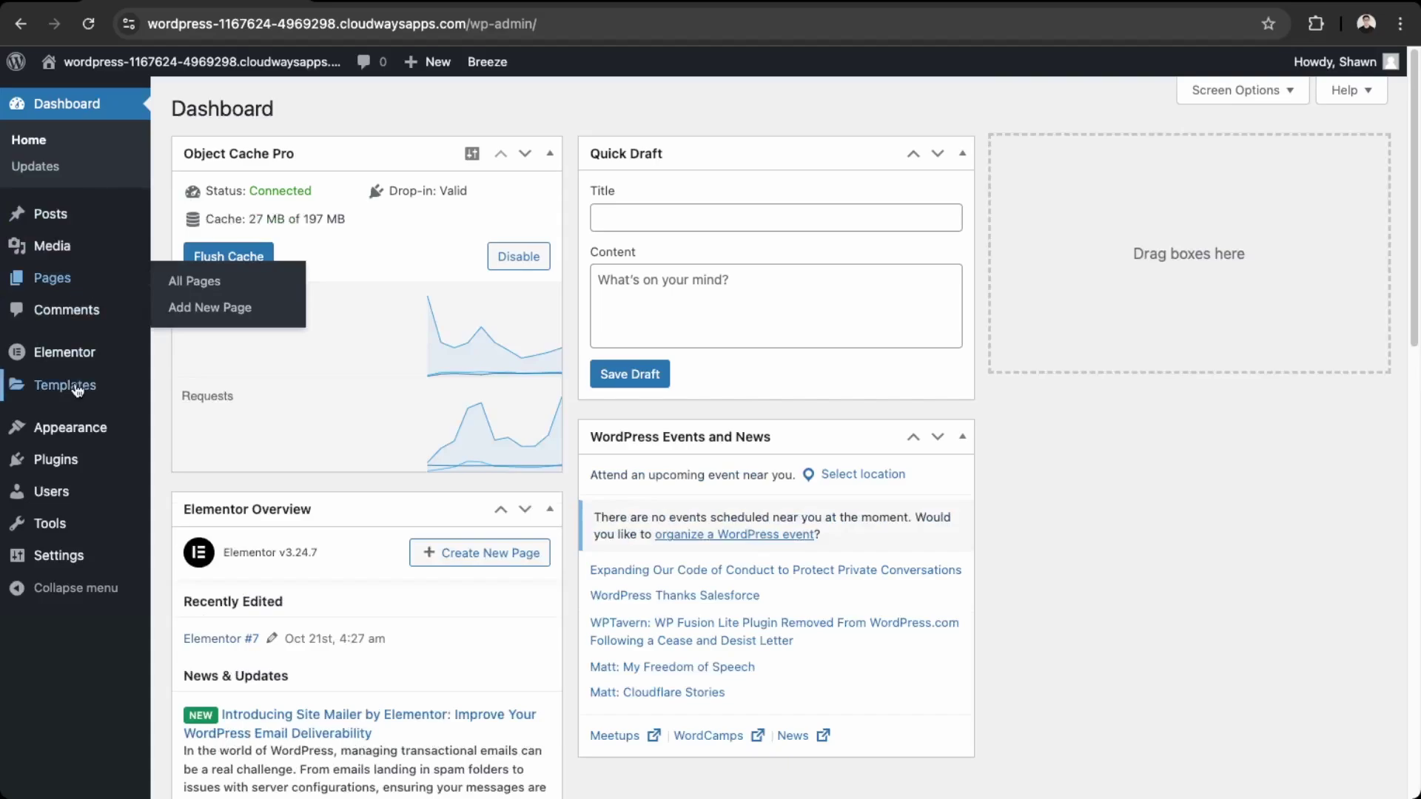
mouse_move(63, 570)
left_click(185, 311)
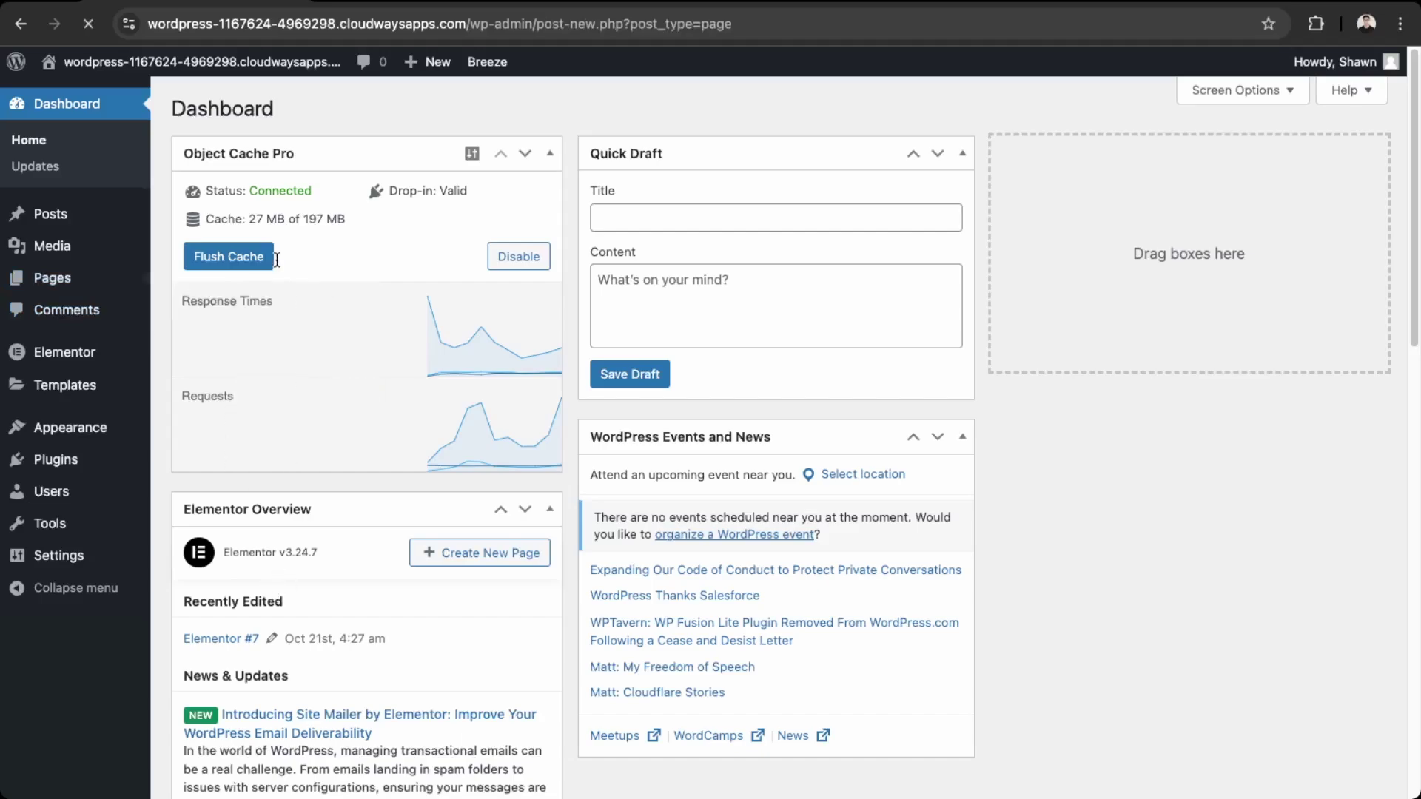
type("Home")
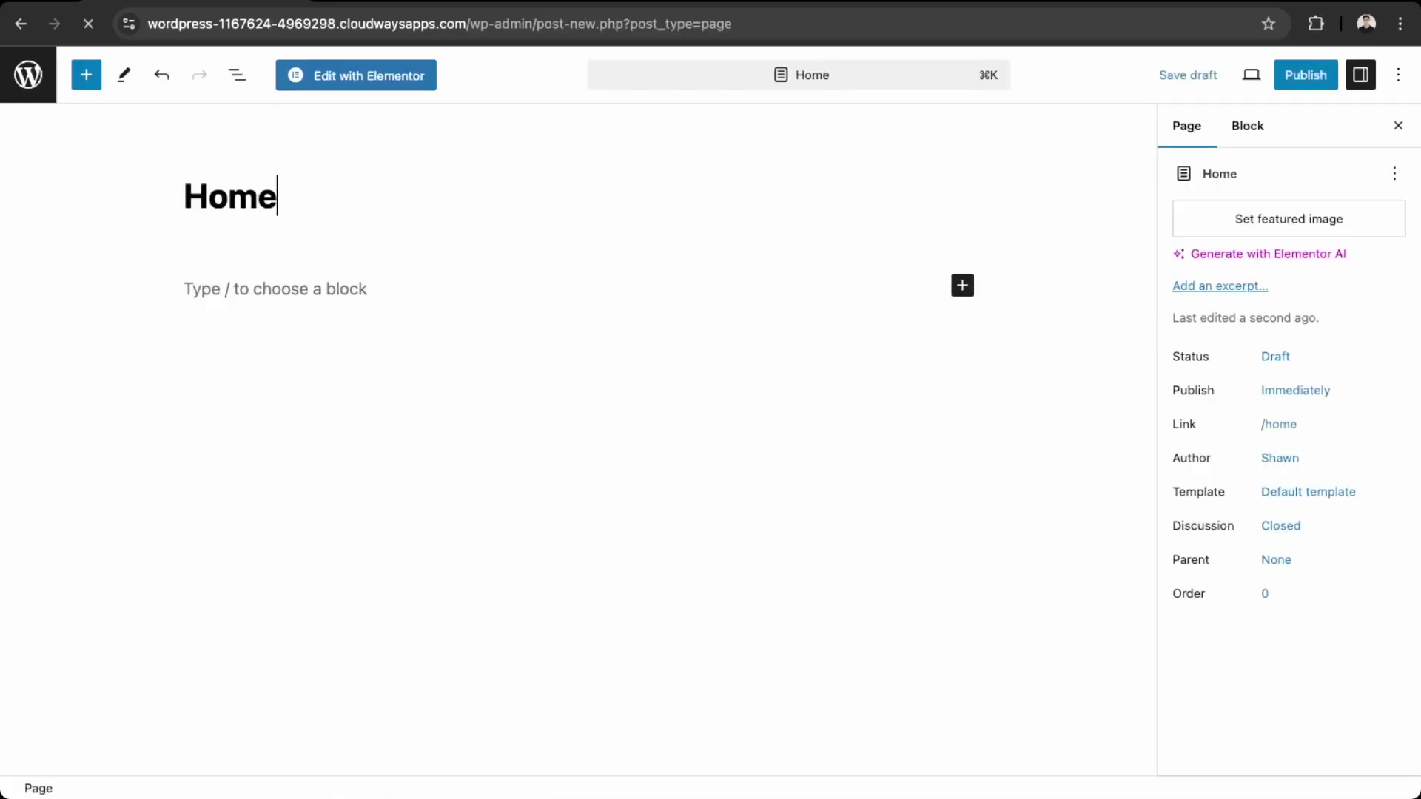
left_click(1305, 67)
left_click(1231, 67)
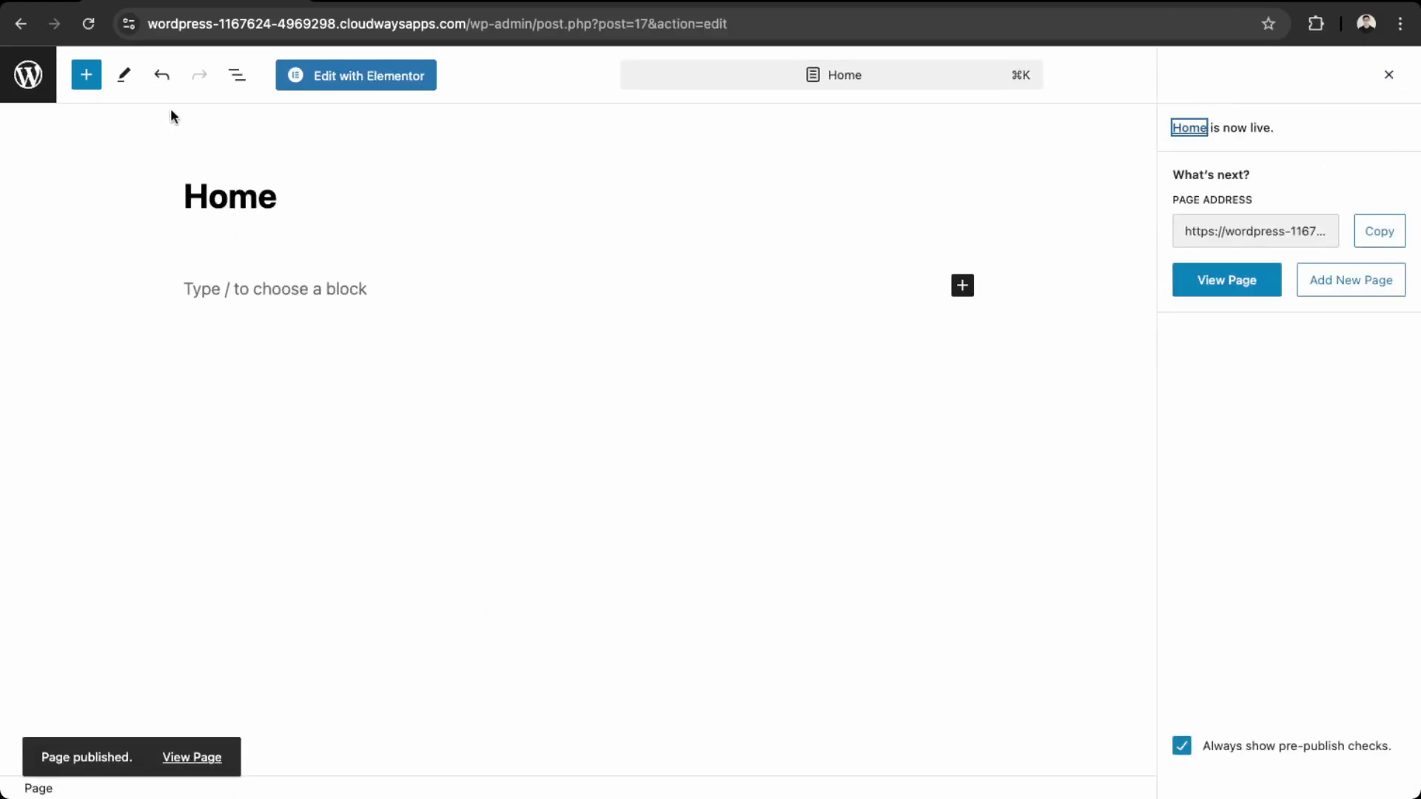
In the admin Reading settings, set the homepage to the static page Home and save the changes
left_click_drag(533, 23, 733, 23)
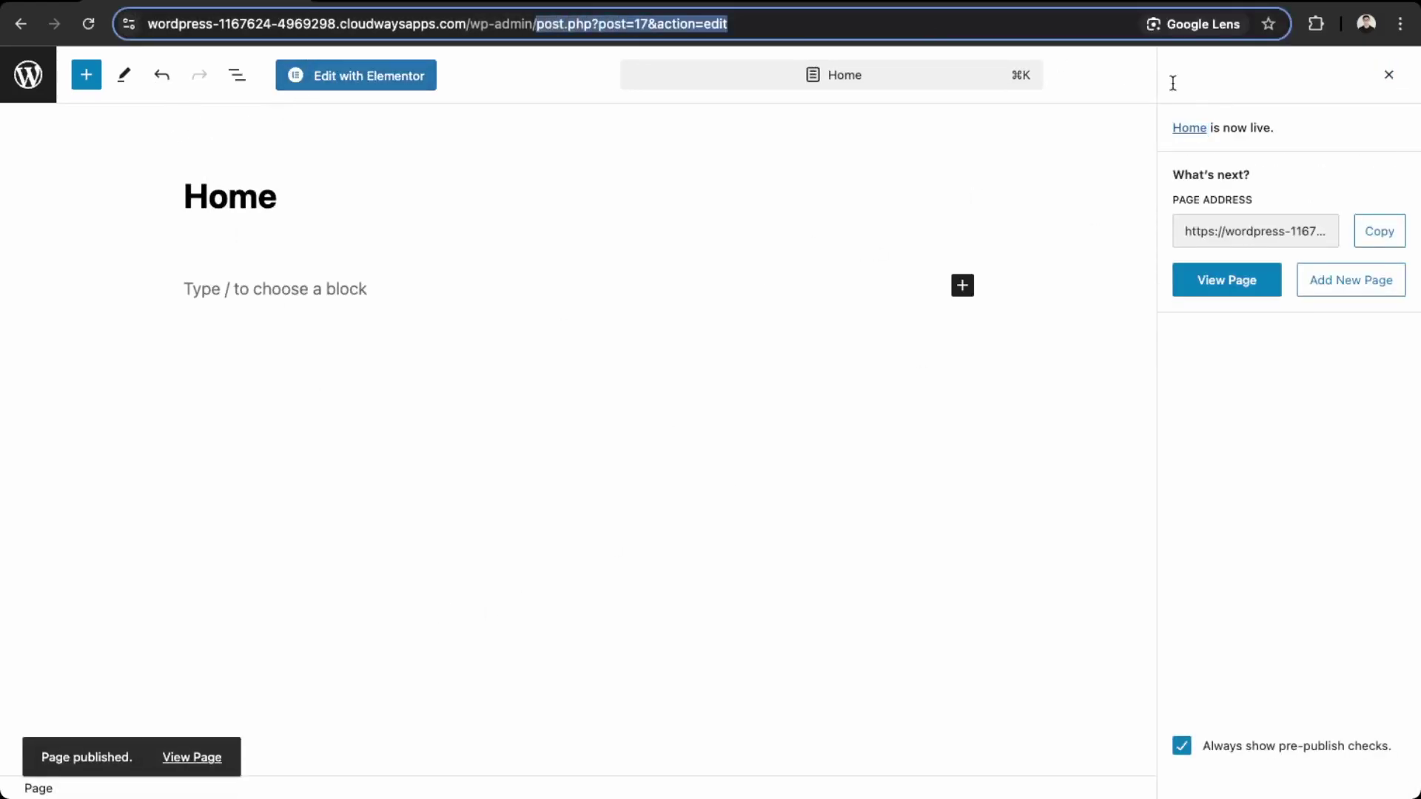
key("BackSpace")
key("Return")
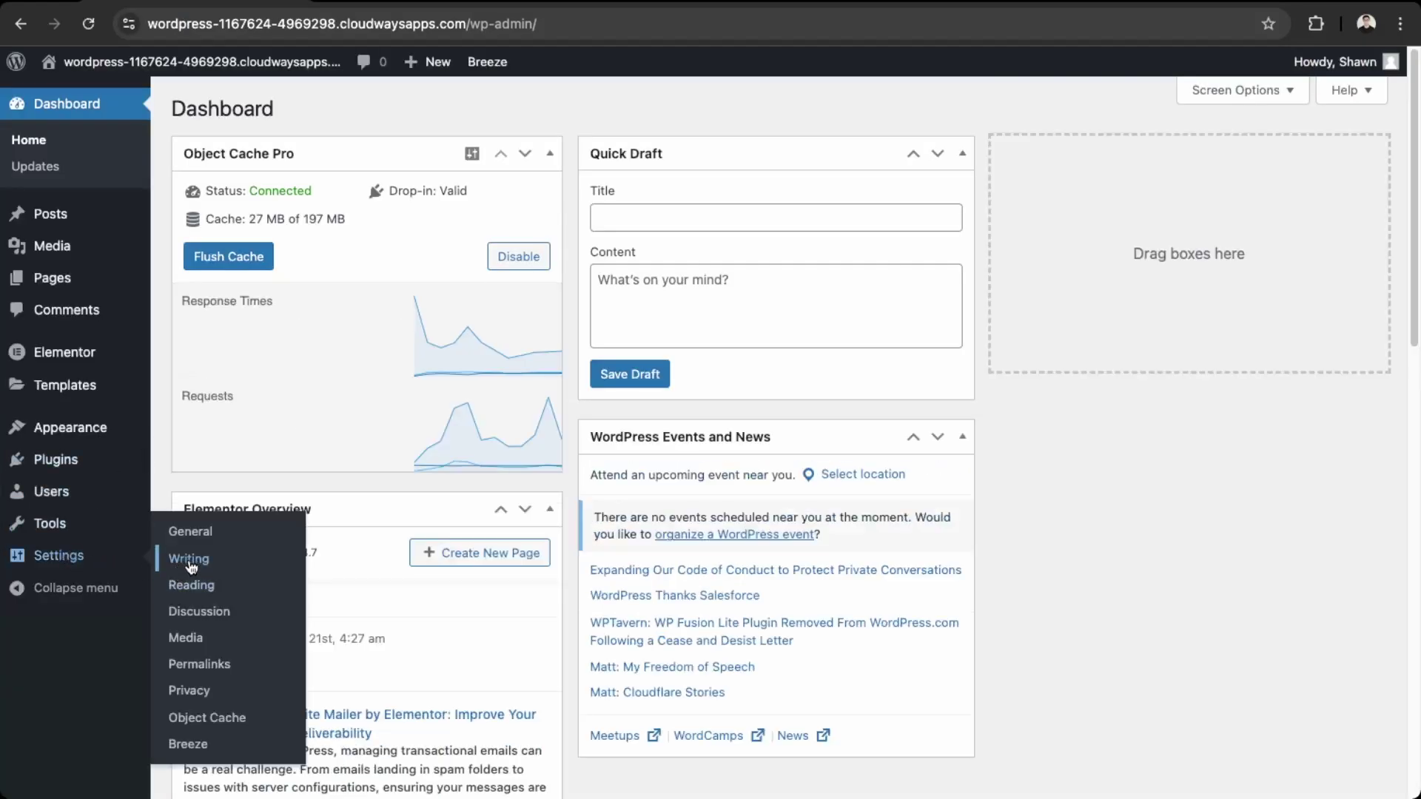
left_click(191, 584)
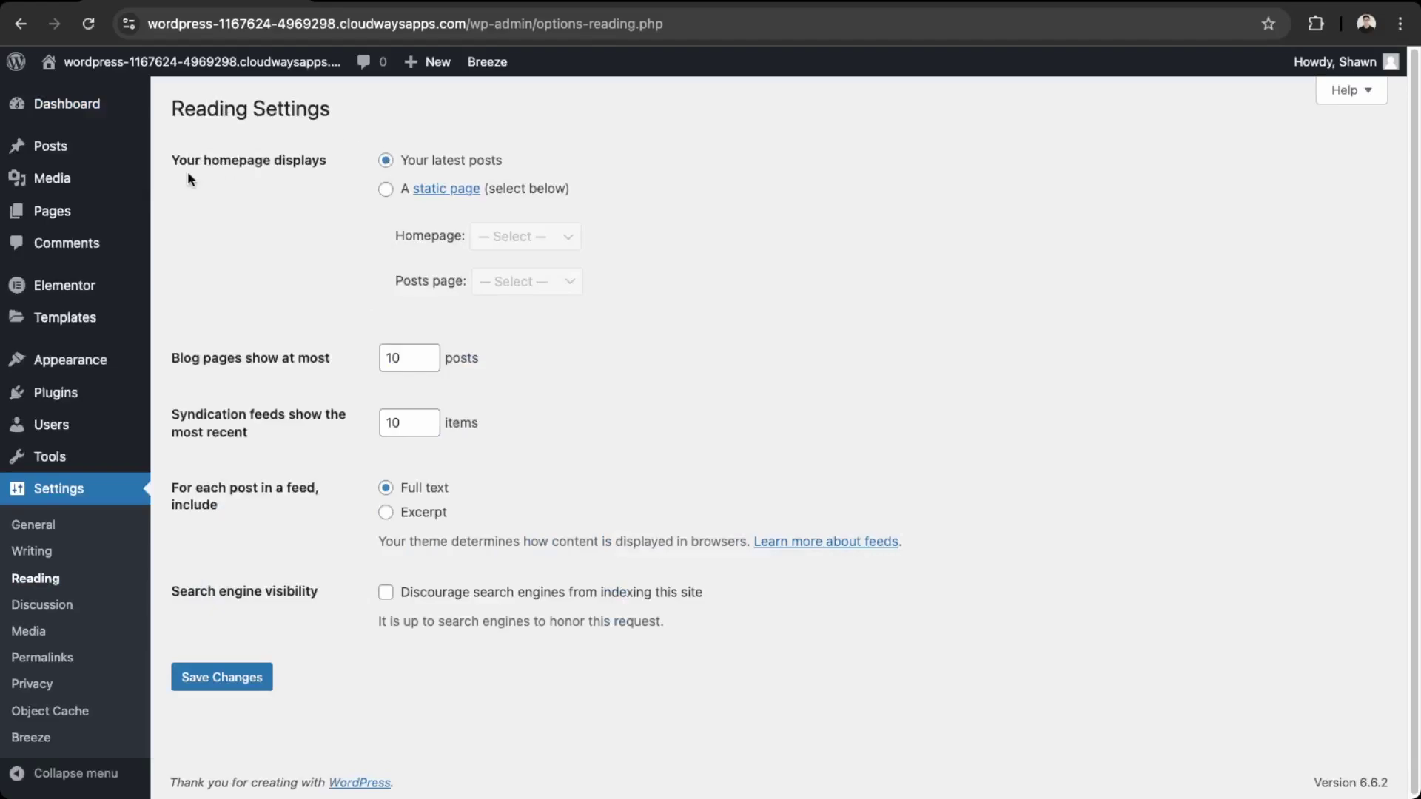
left_click(384, 189)
left_click(539, 235)
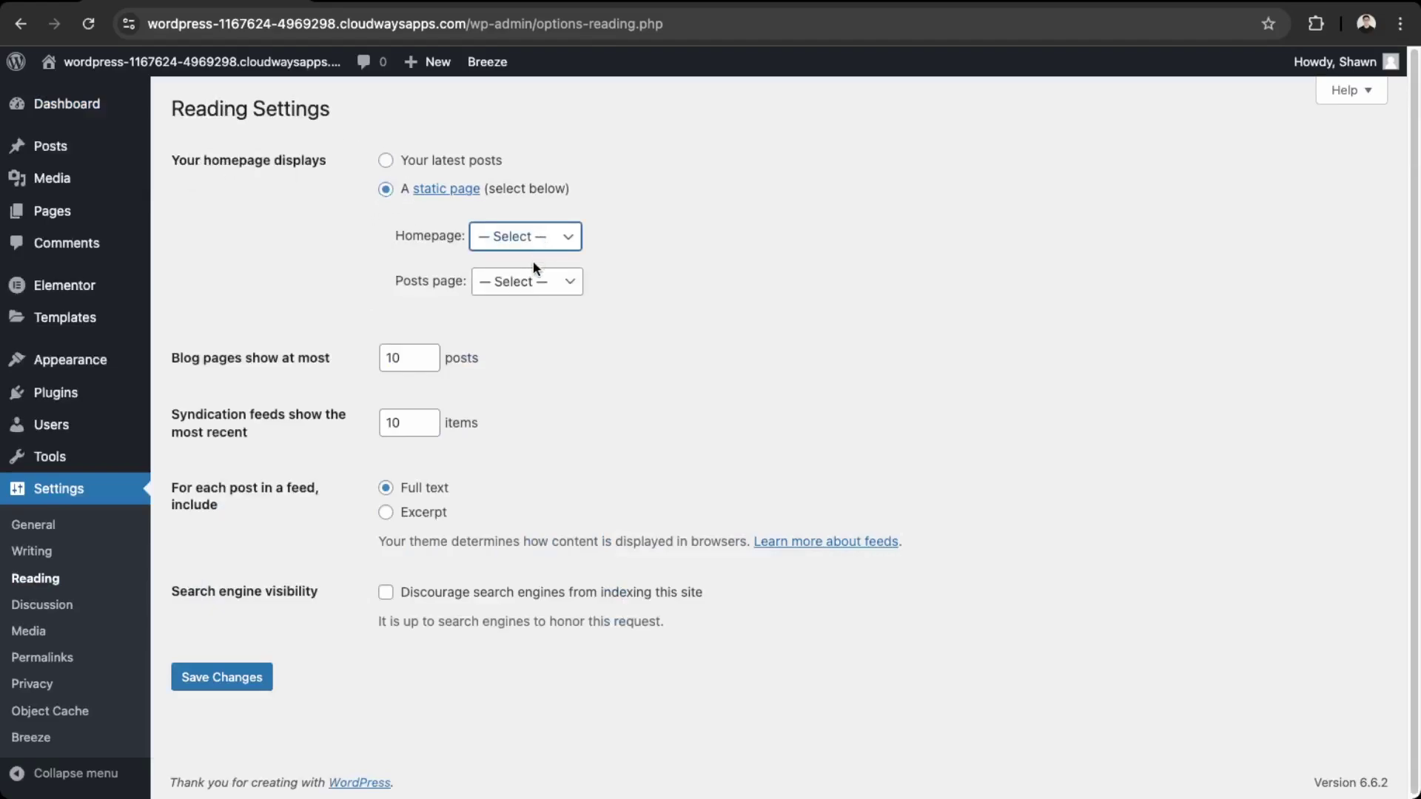
left_click(259, 678)
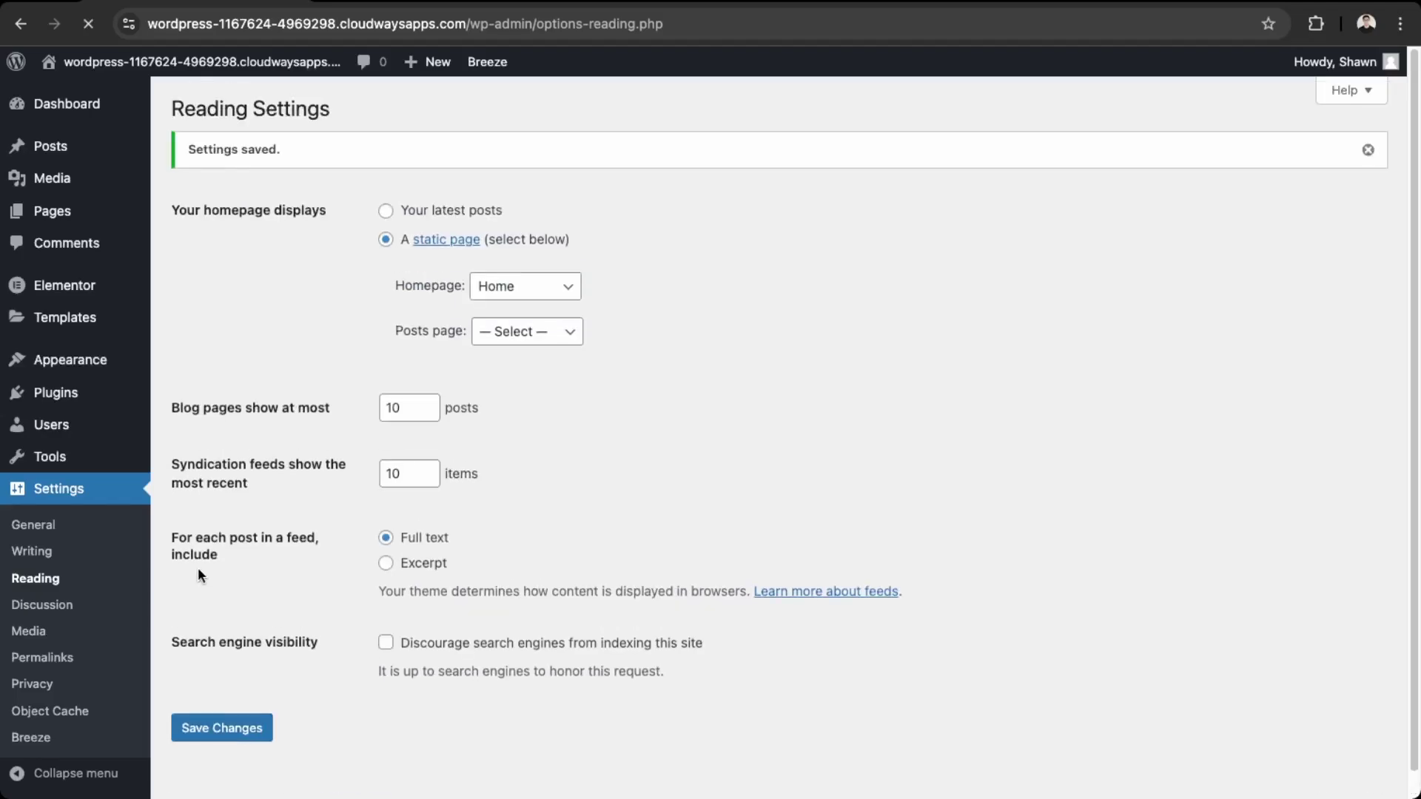
Return to the Menus screen and add the Home front page to Main Menu as its first item
mouse_move(66, 367)
left_click(189, 444)
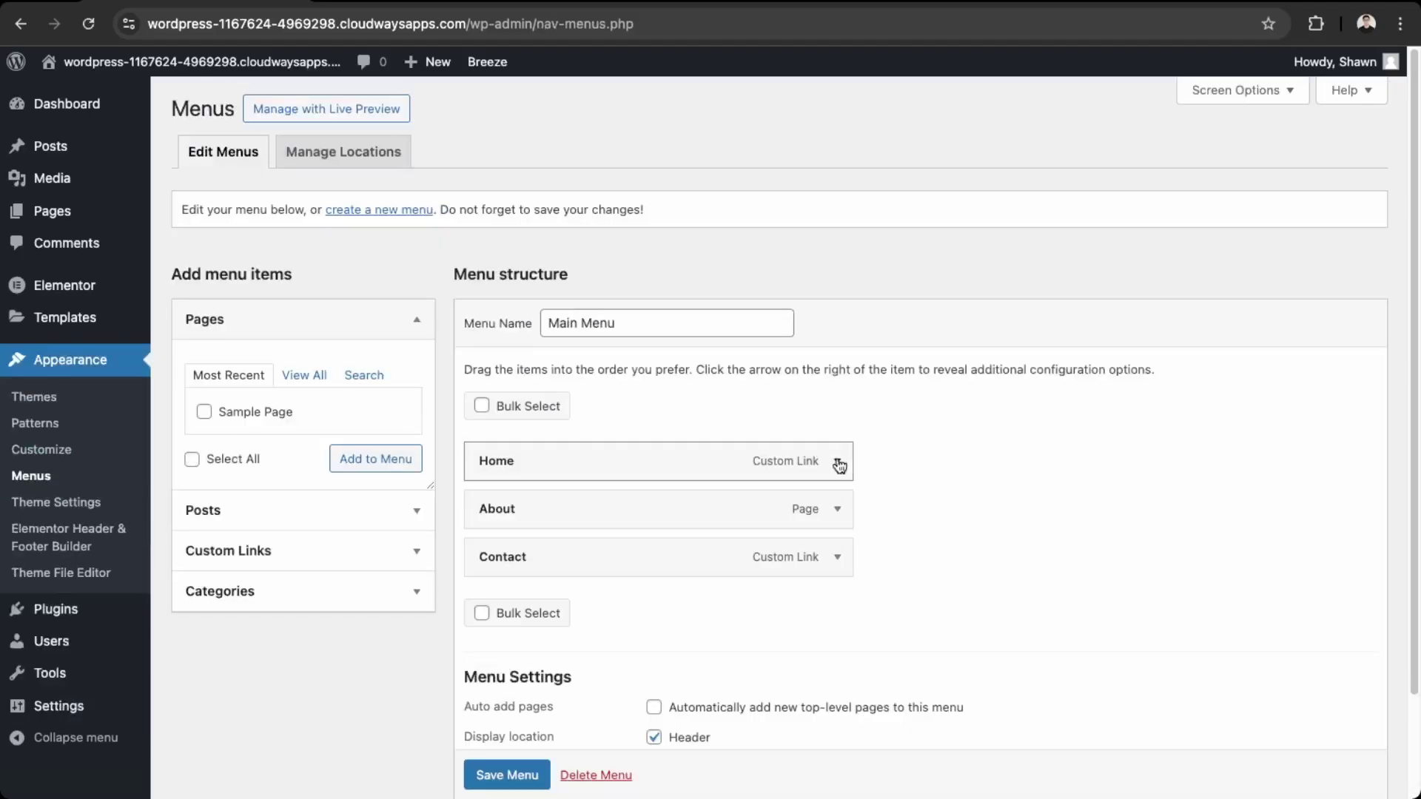
left_click(304, 377)
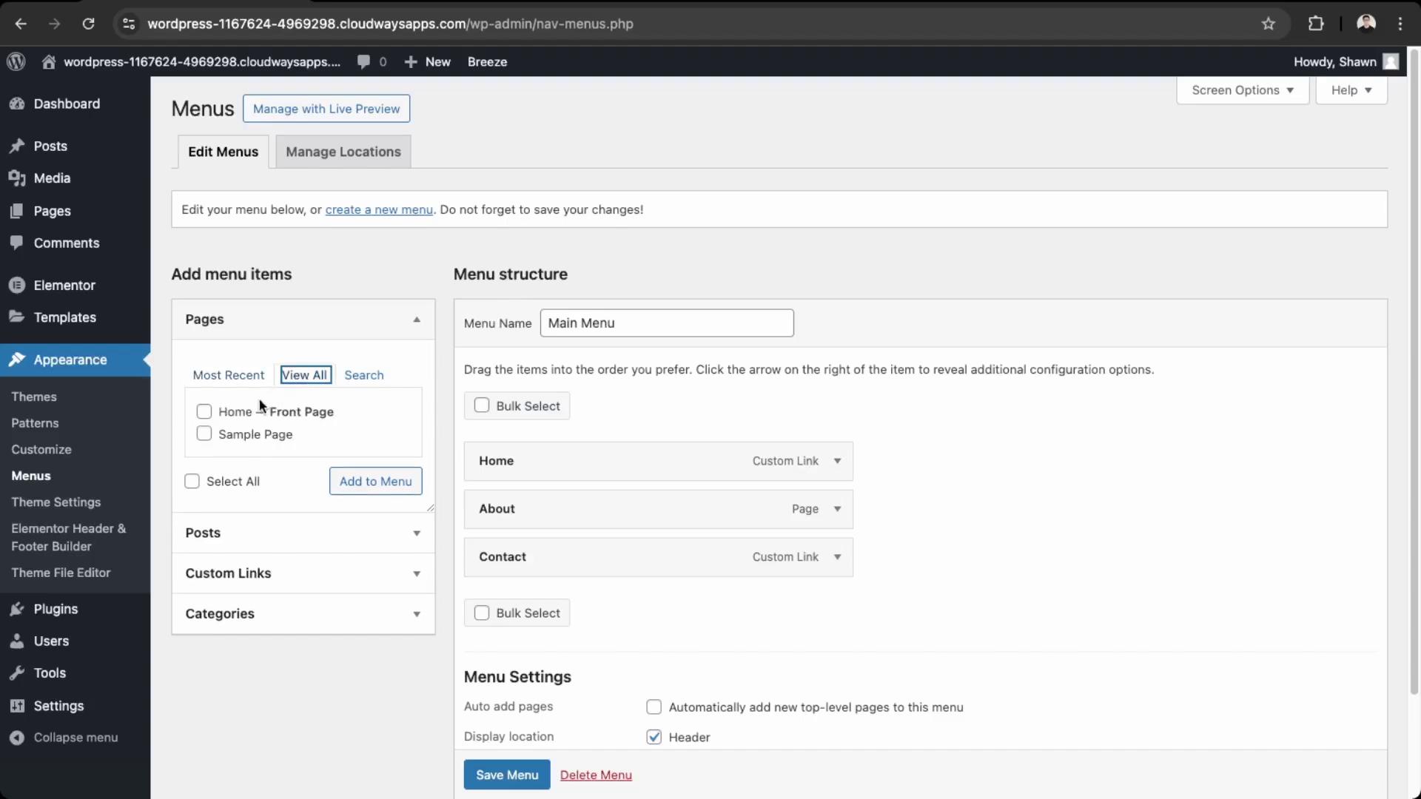
left_click(204, 412)
left_click(372, 485)
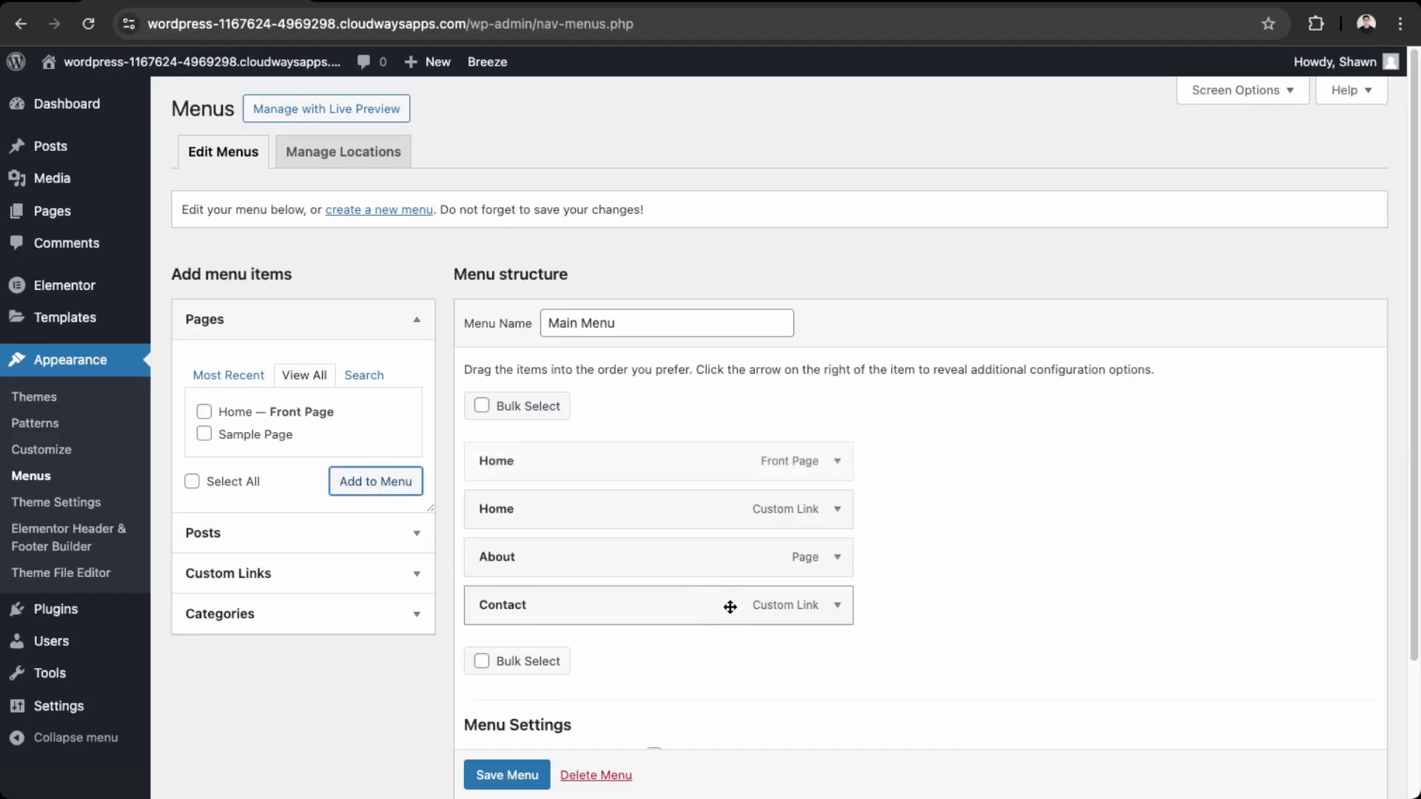
Remove the Home custom link from Main Menu and save the menu
left_click(836, 509)
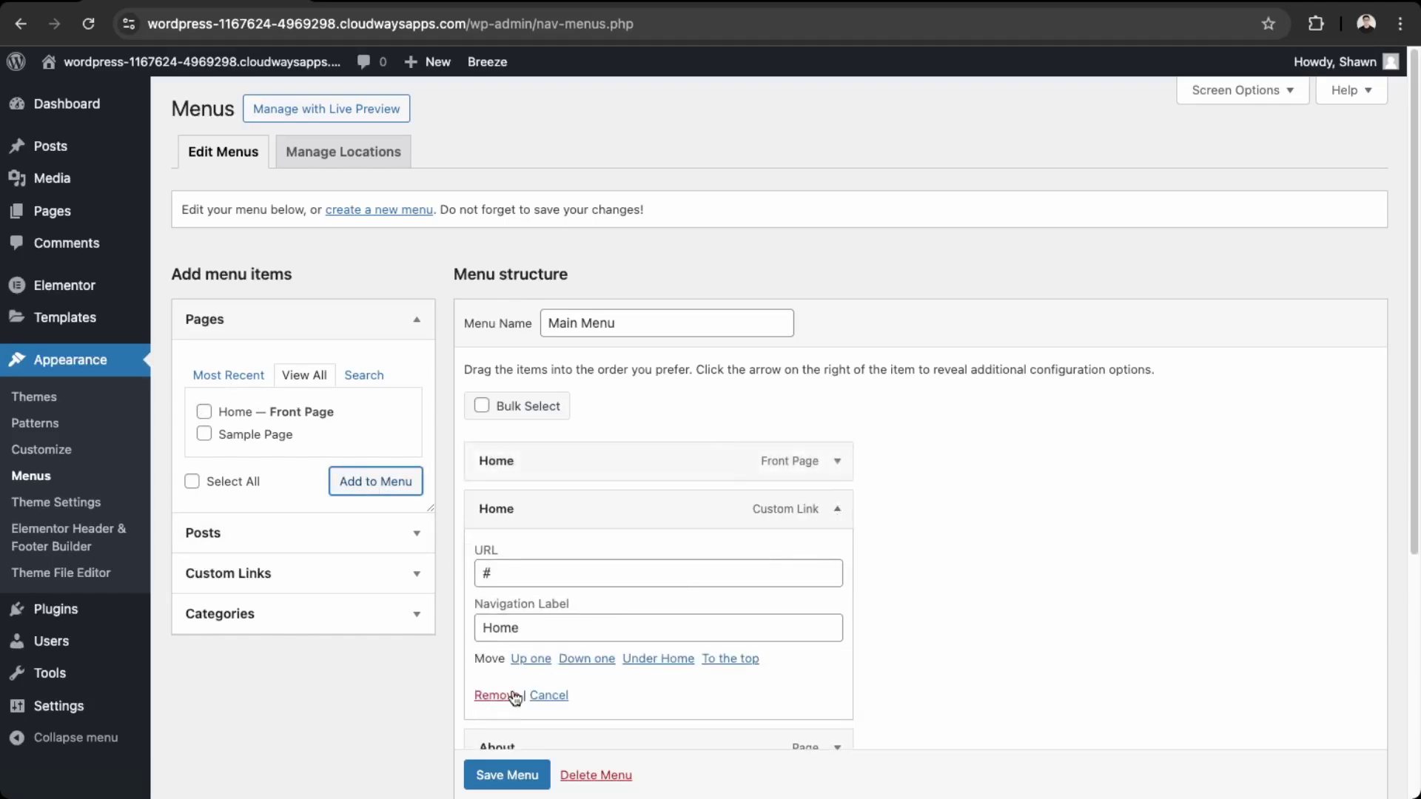
left_click(516, 697)
scroll(488, 740, "down", 1)
left_click(522, 761)
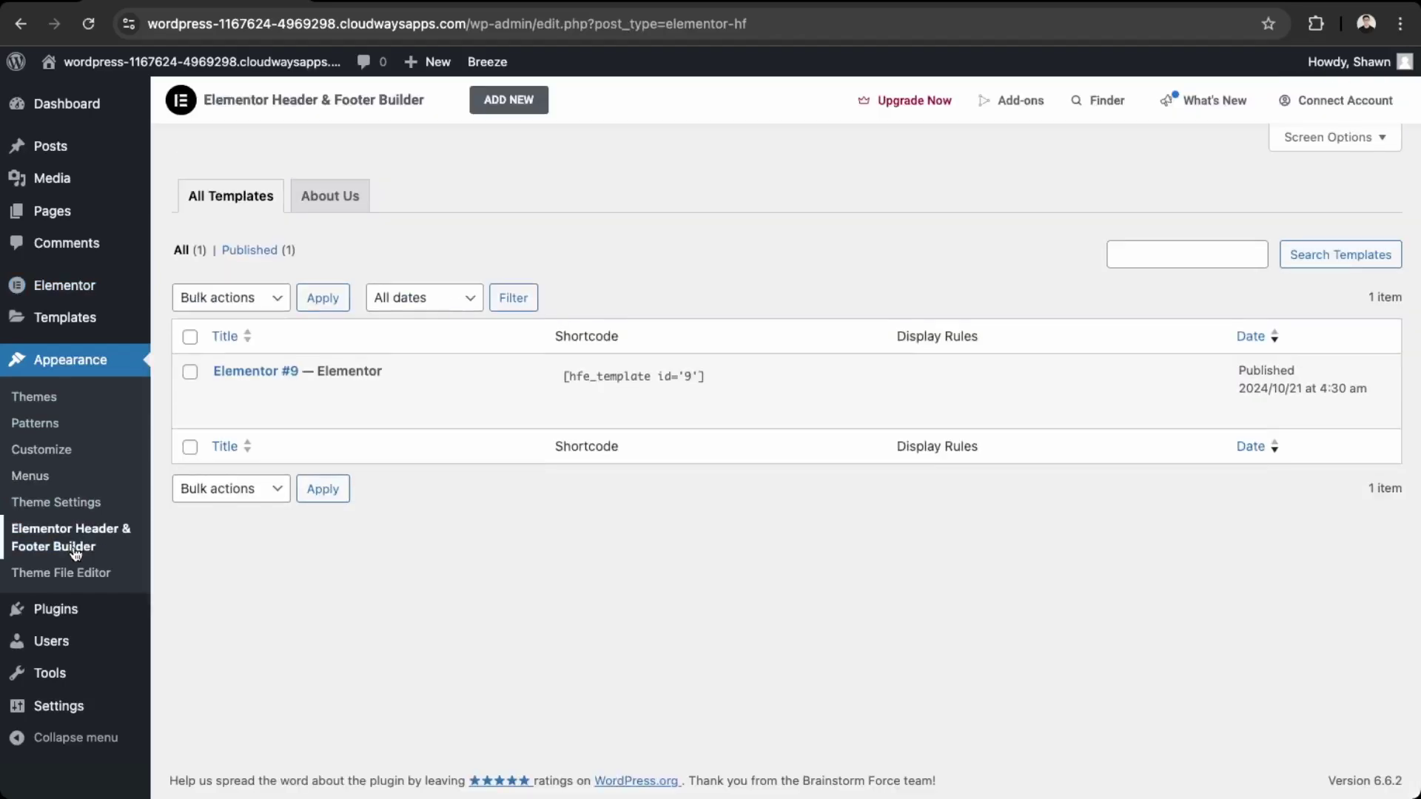
Open the Elementor #9 header template for editing in Elementor and select its Navigation Menu widget
left_click(496, 395)
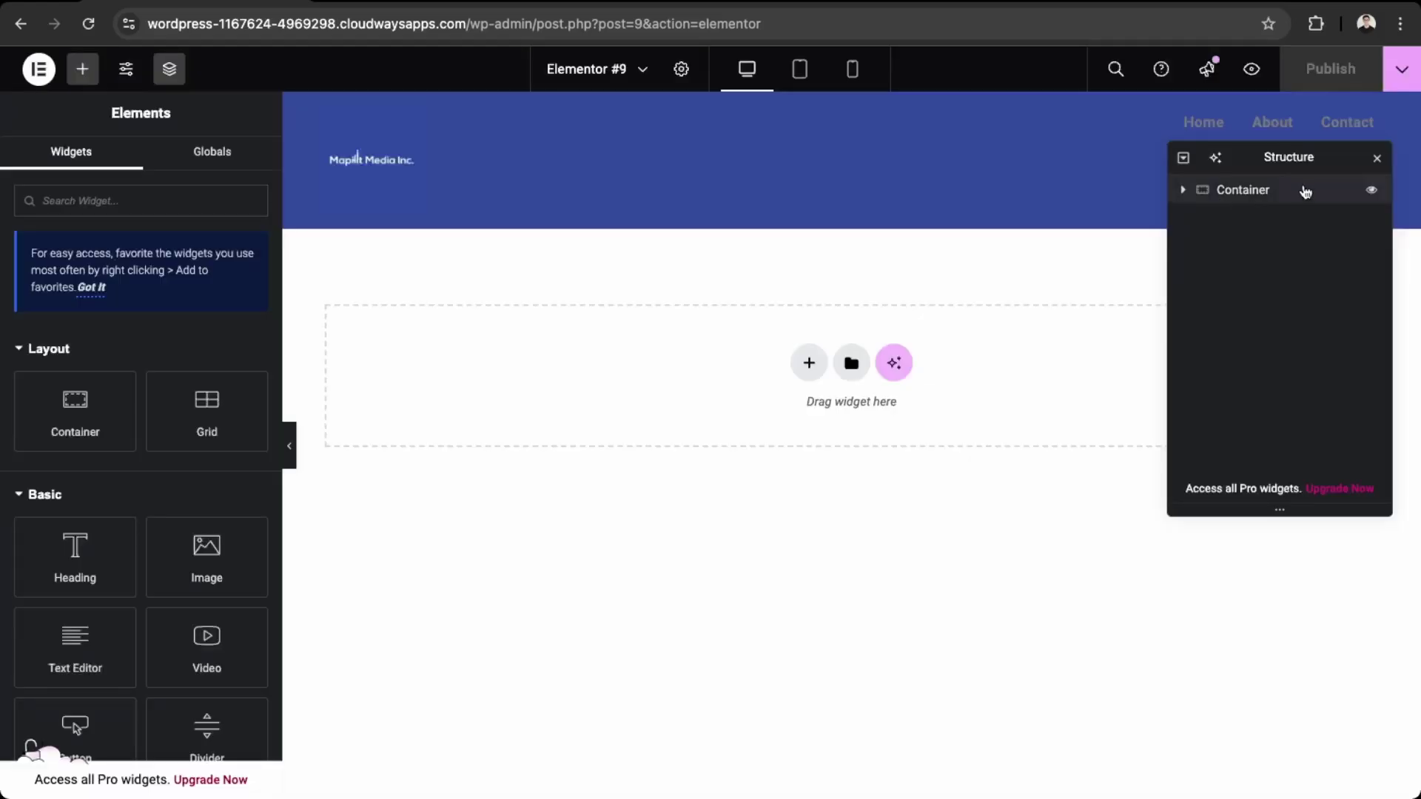
left_click(1195, 190)
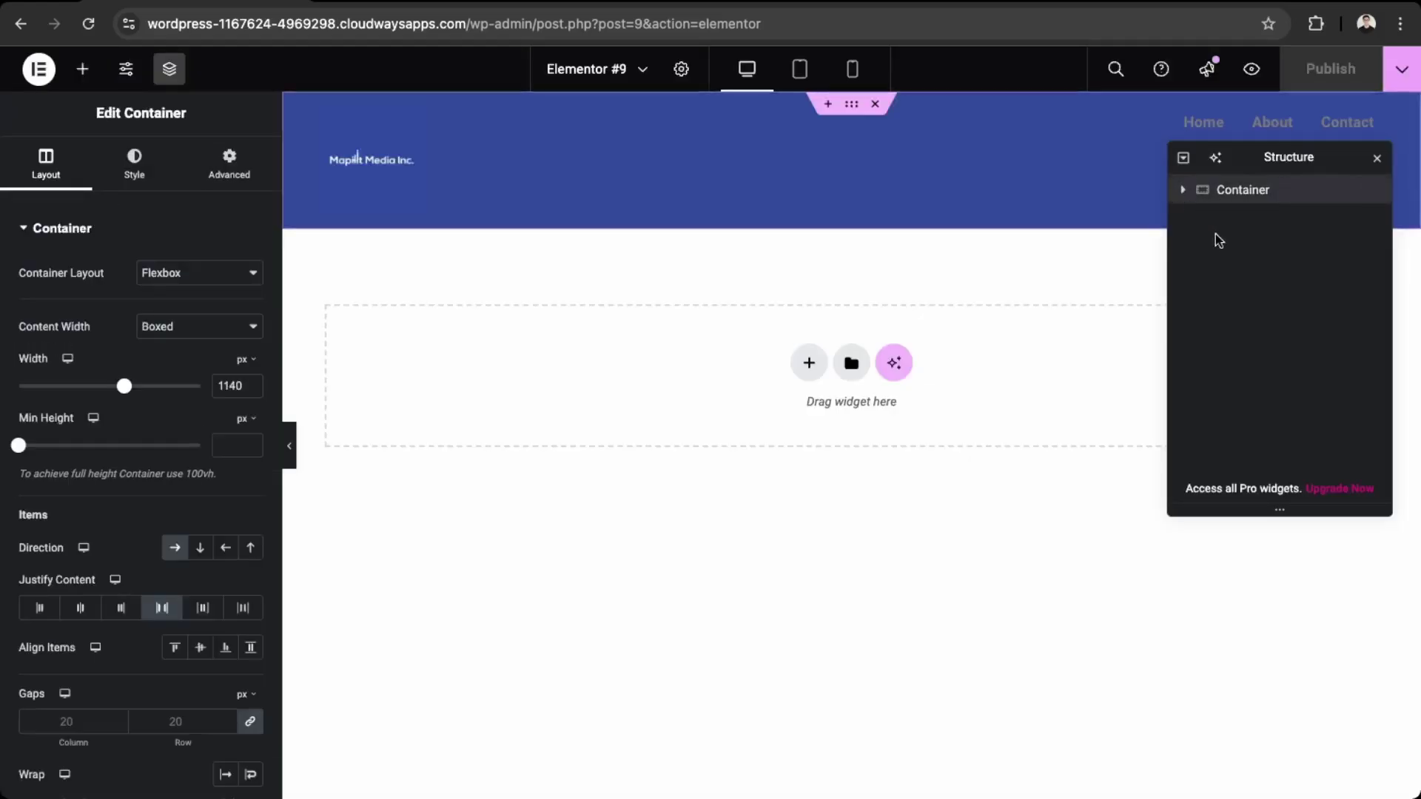
left_click(1183, 191)
left_click(1234, 247)
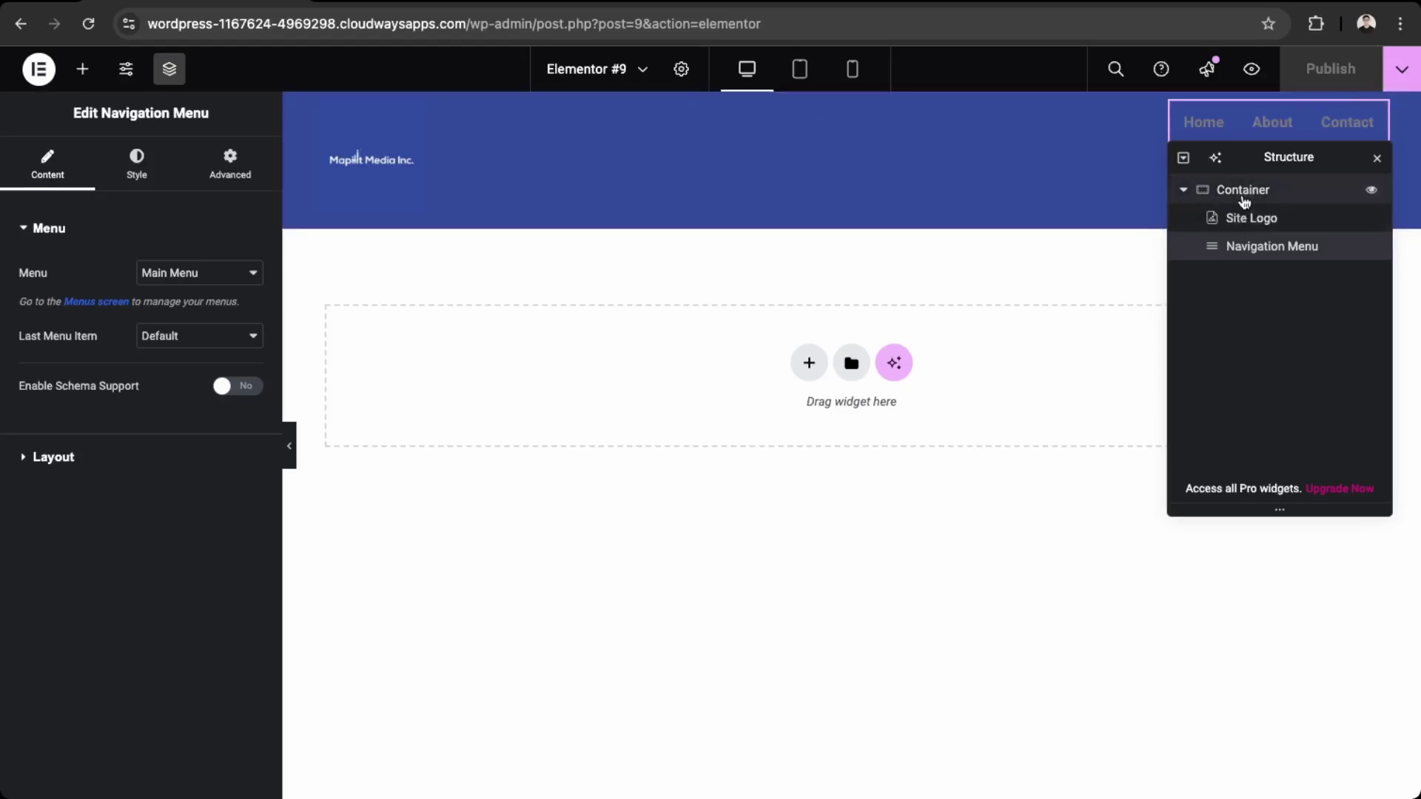
Set the Navigation Menu's Align Self to Center and move the floating Structure window clear of the header
left_click(137, 159)
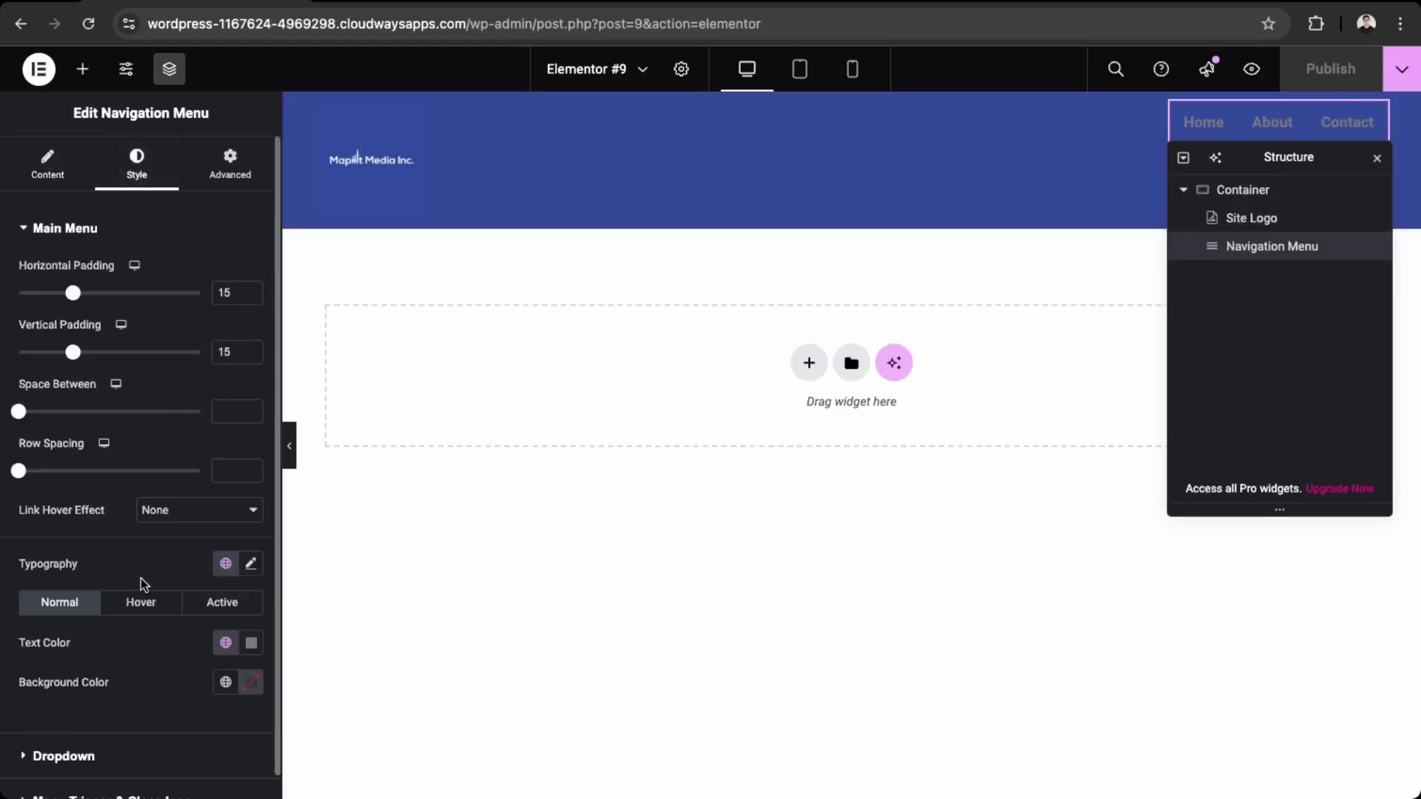
scroll(159, 501, "down", 1)
left_click(230, 151)
left_click(200, 473)
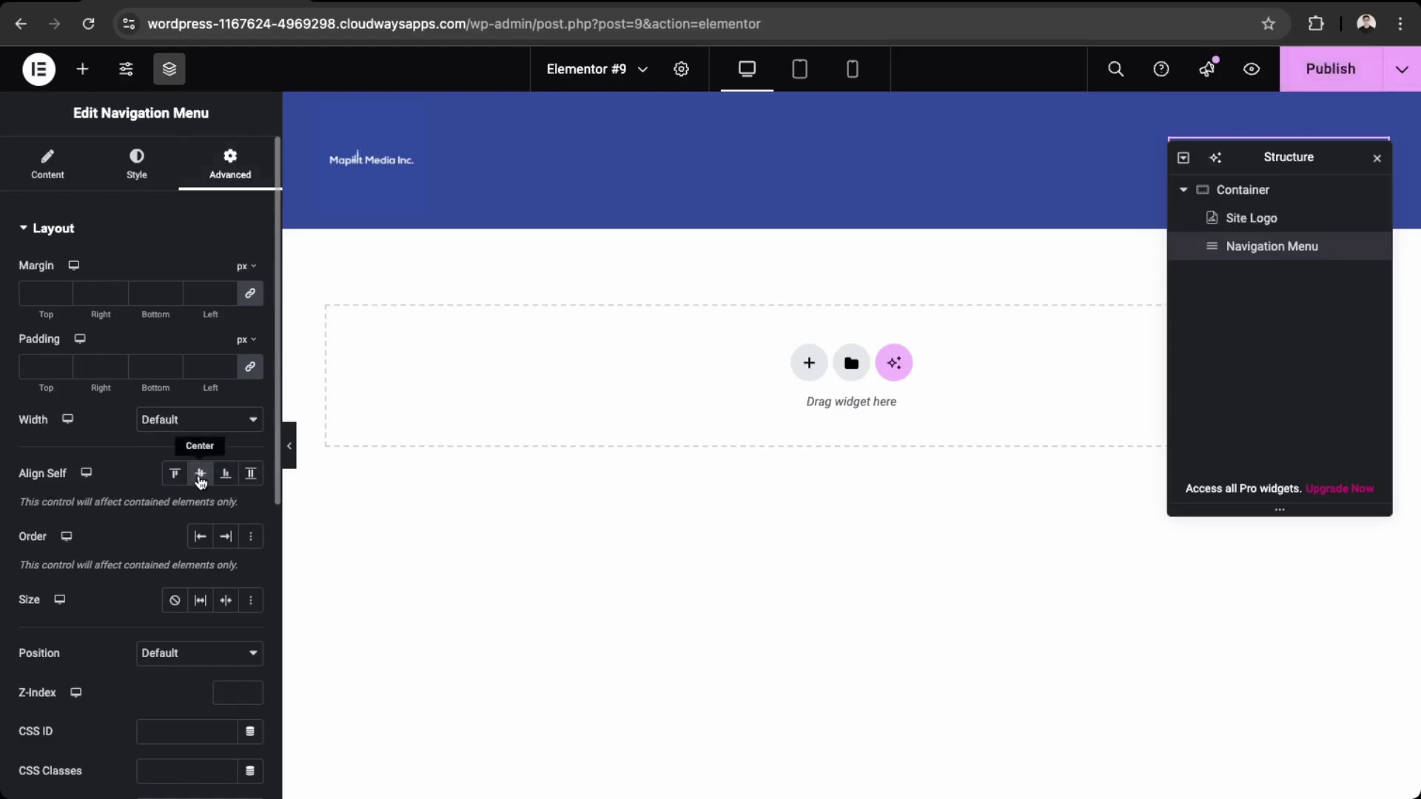
left_click_drag(1275, 163, 1211, 490)
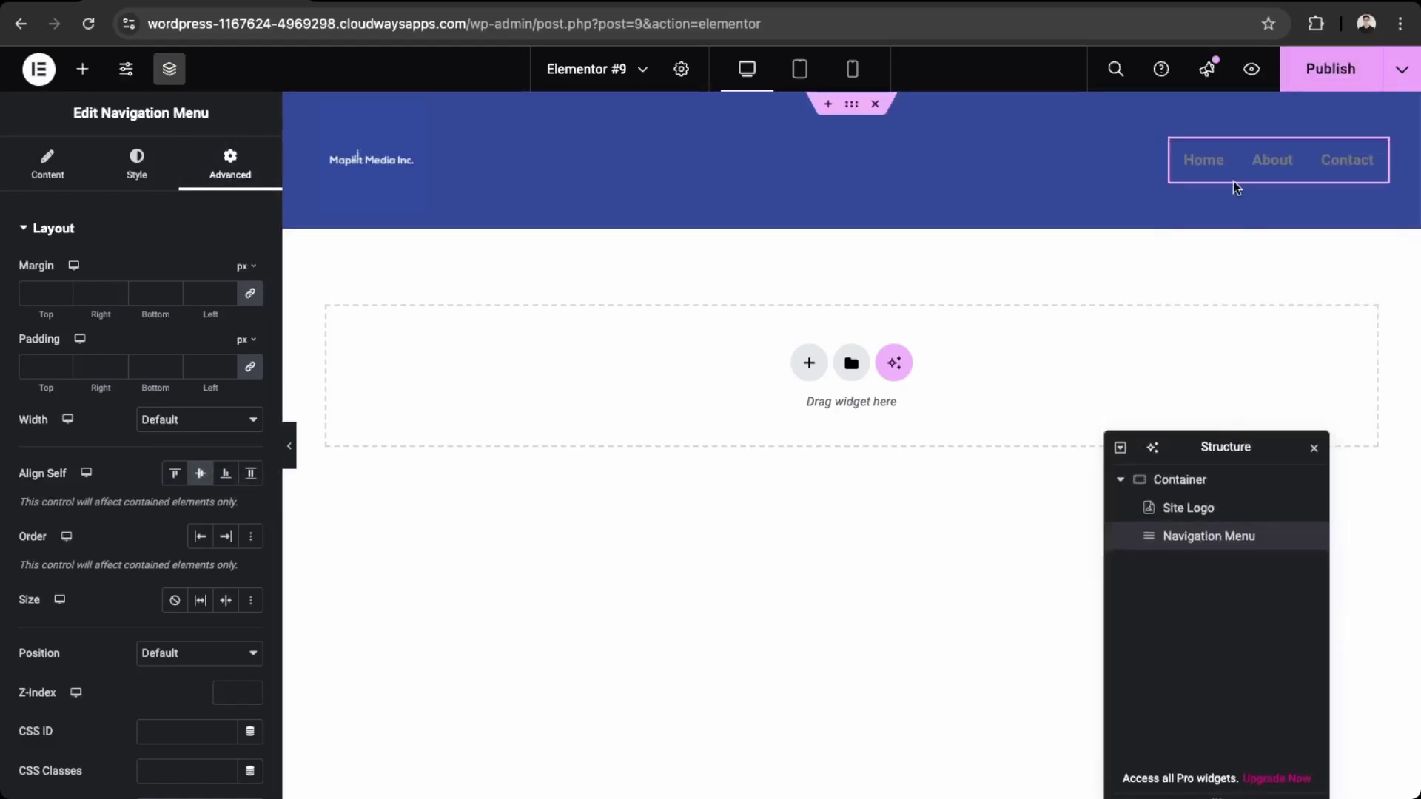
Clear the alignment choice in the Navigation Menu's layout settings and try its hamburger menu in the tablet preview
left_click(137, 163)
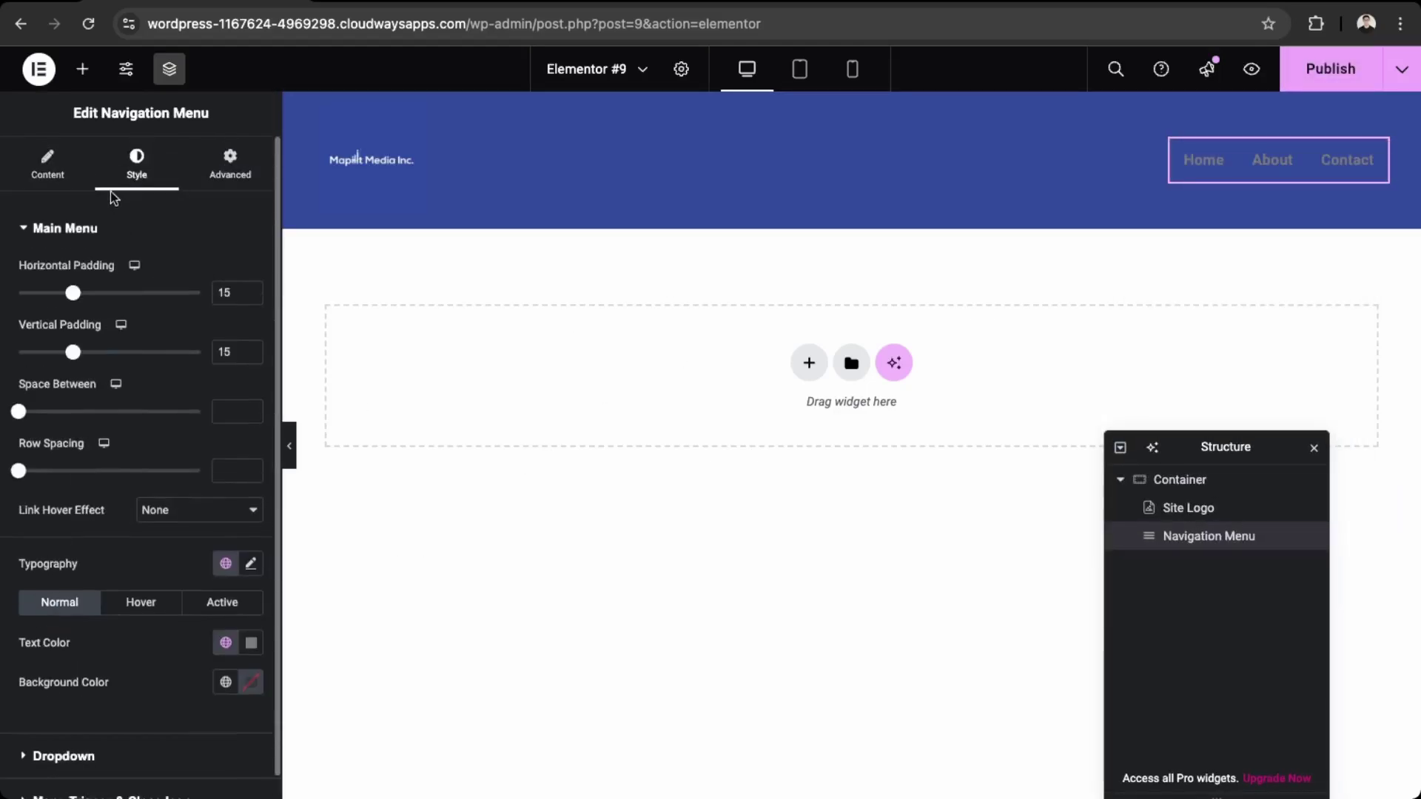
left_click(64, 177)
left_click(64, 454)
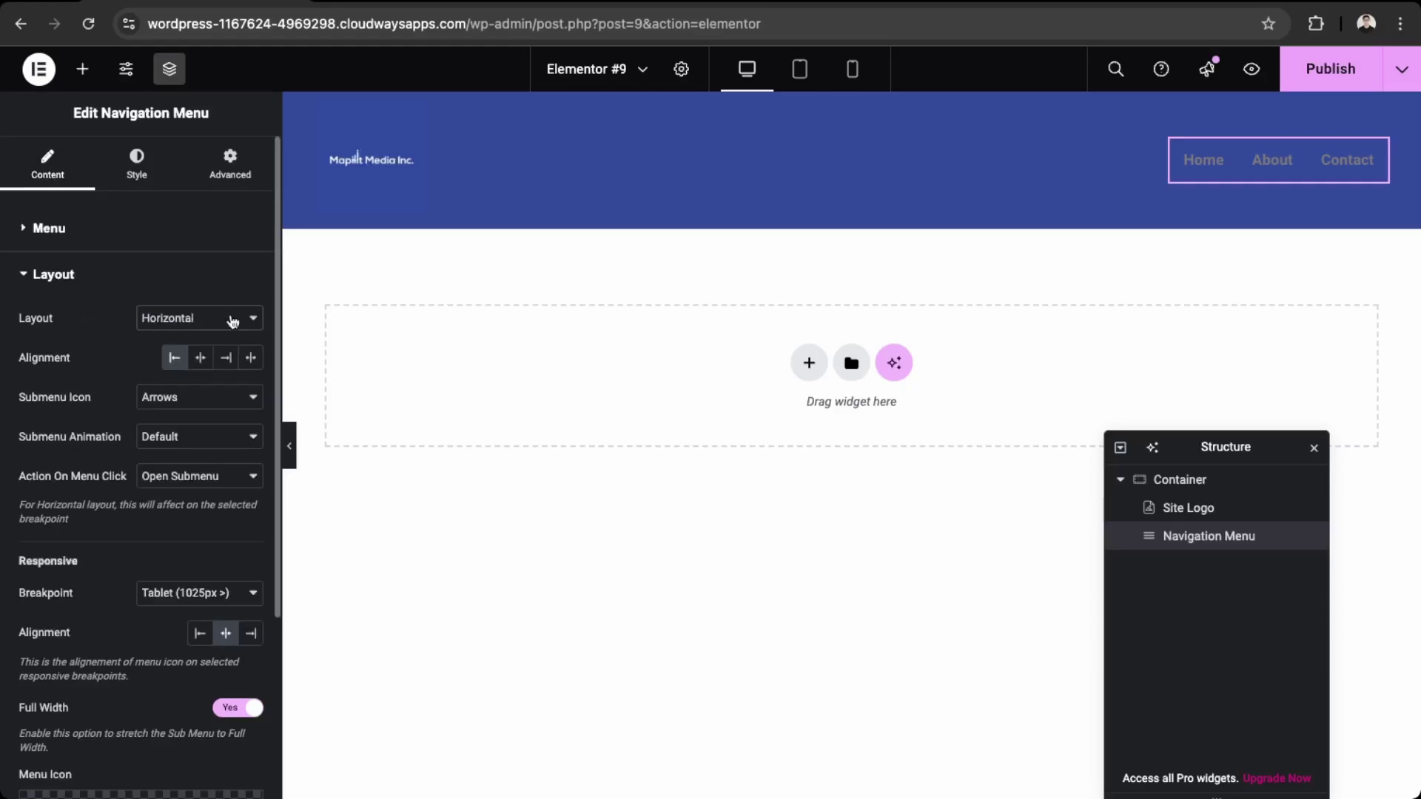
left_click(200, 362)
scroll(180, 539, "down", 2)
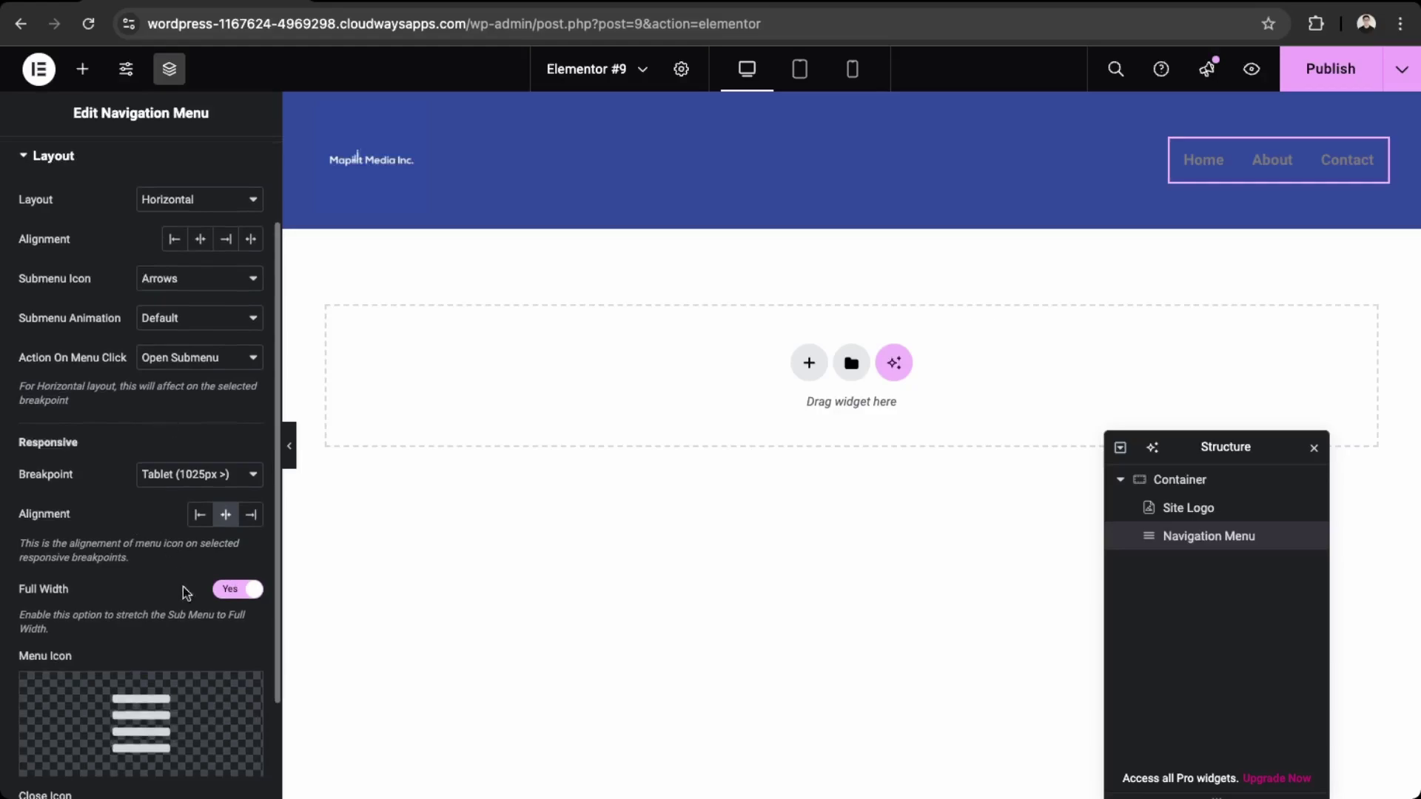
scroll(185, 614, "down", 3)
left_click(812, 70)
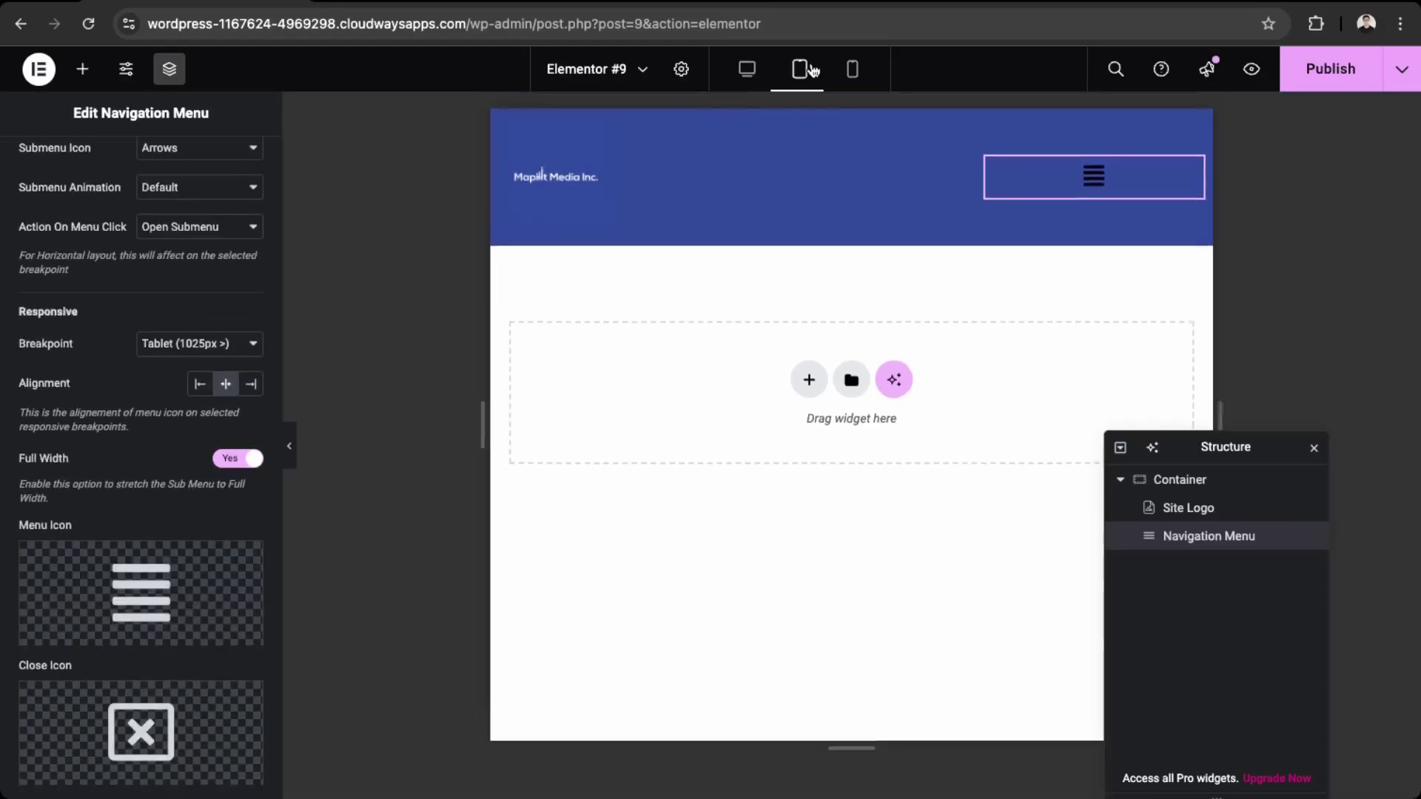
left_click(1093, 180)
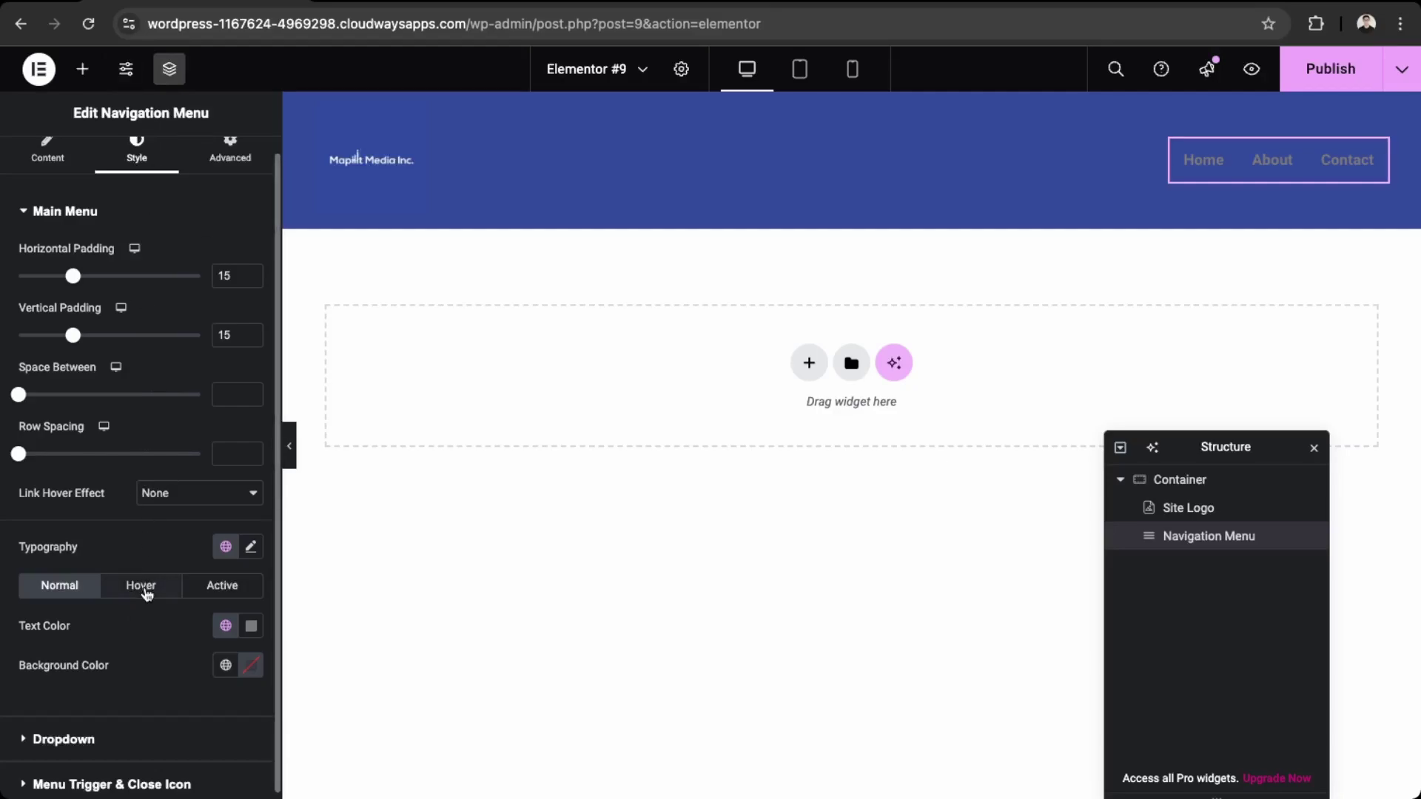
Examine the custom typography and global font options for the Navigation Menu's main menu text
left_click(250, 541)
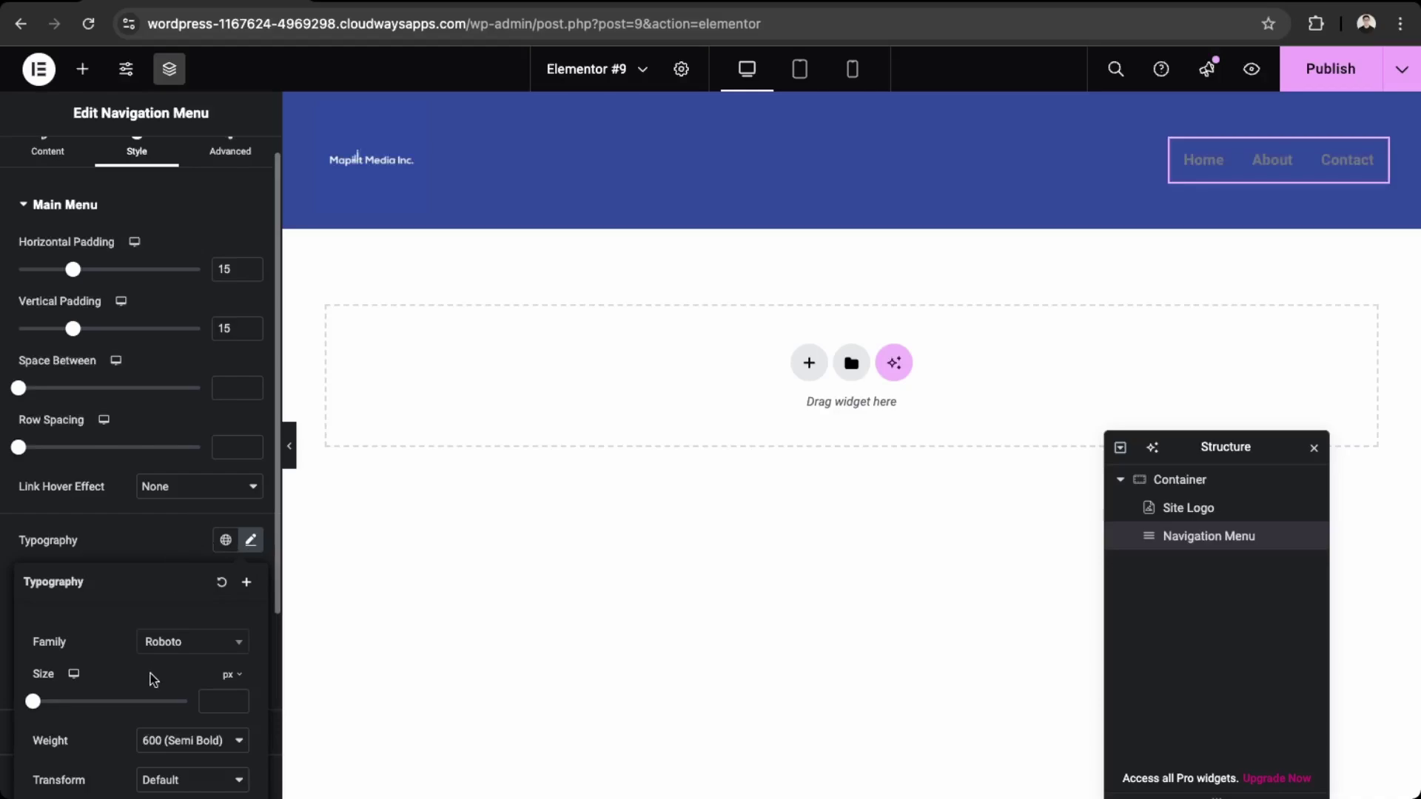
left_click(154, 549)
left_click(225, 540)
left_click(184, 542)
left_click(225, 540)
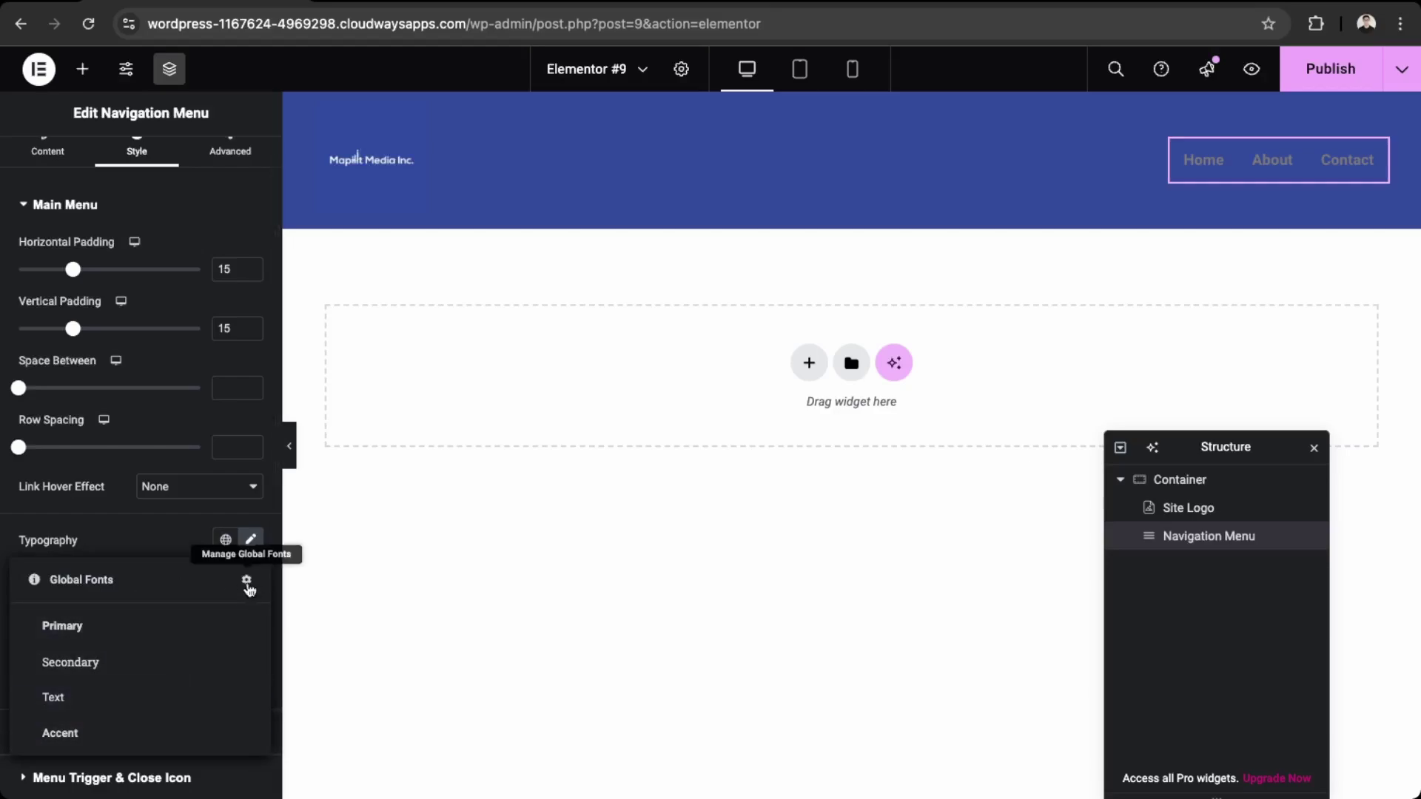
left_click(168, 547)
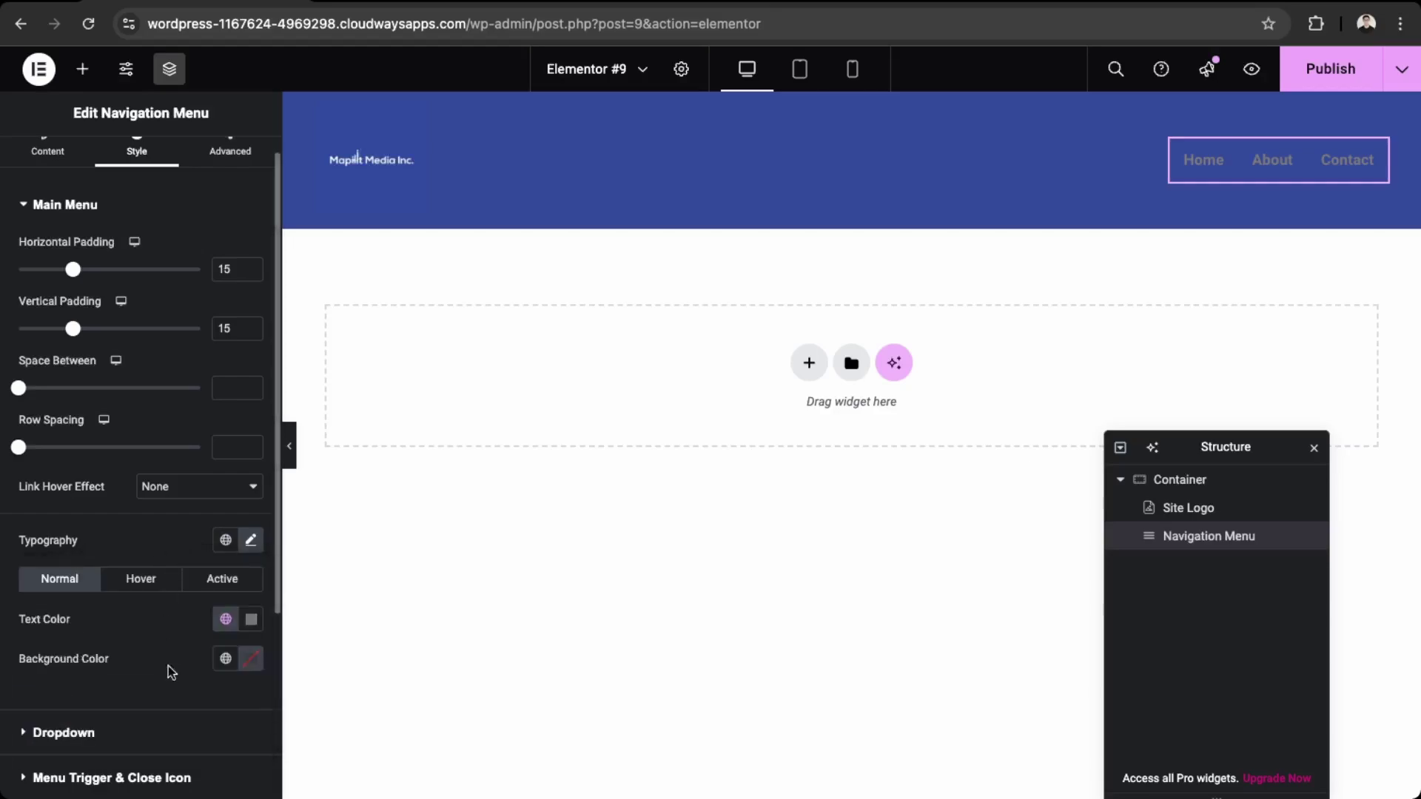
Set the main menu's normal text color to white, #FFFFFF
left_click(224, 620)
left_click(251, 619)
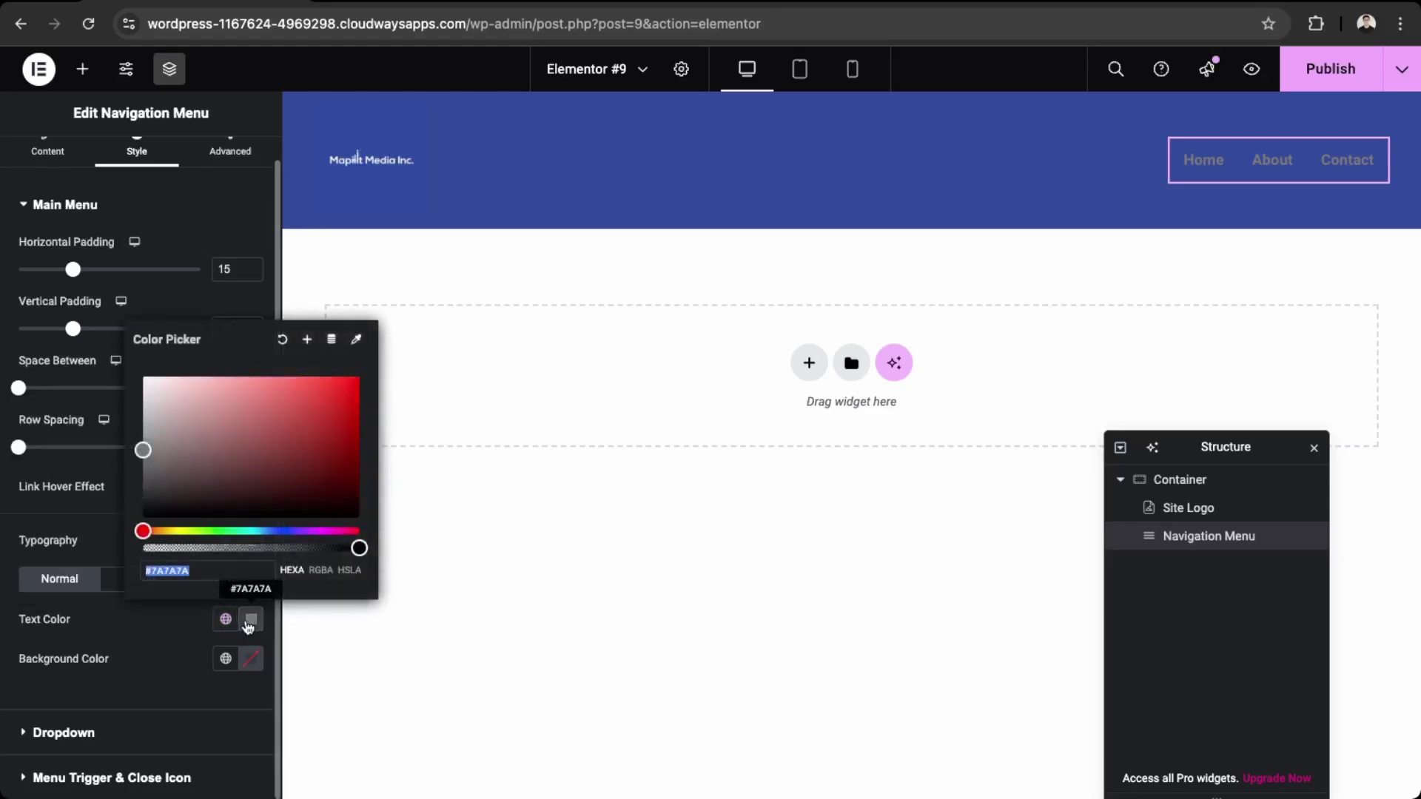
left_click_drag(145, 450, 143, 376)
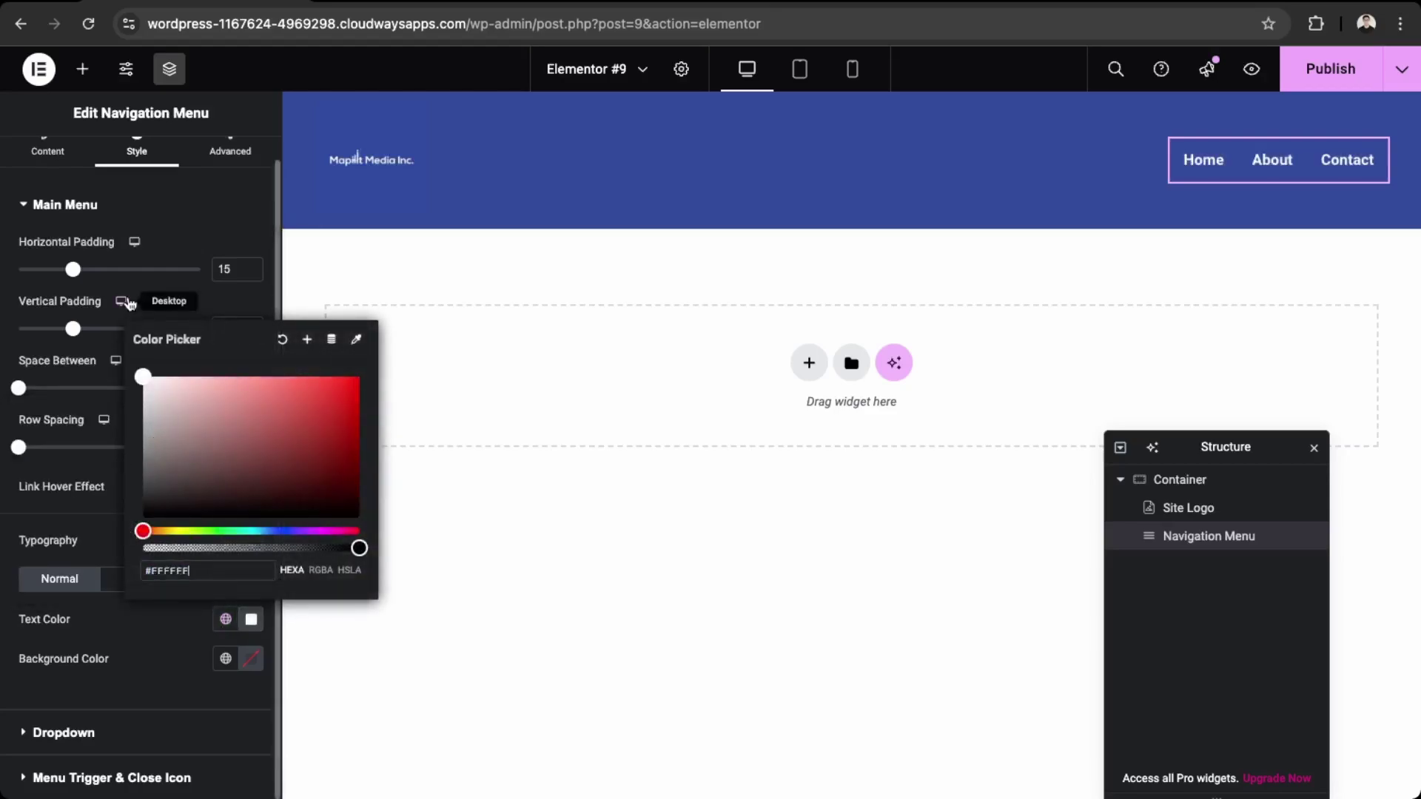
left_click(95, 546)
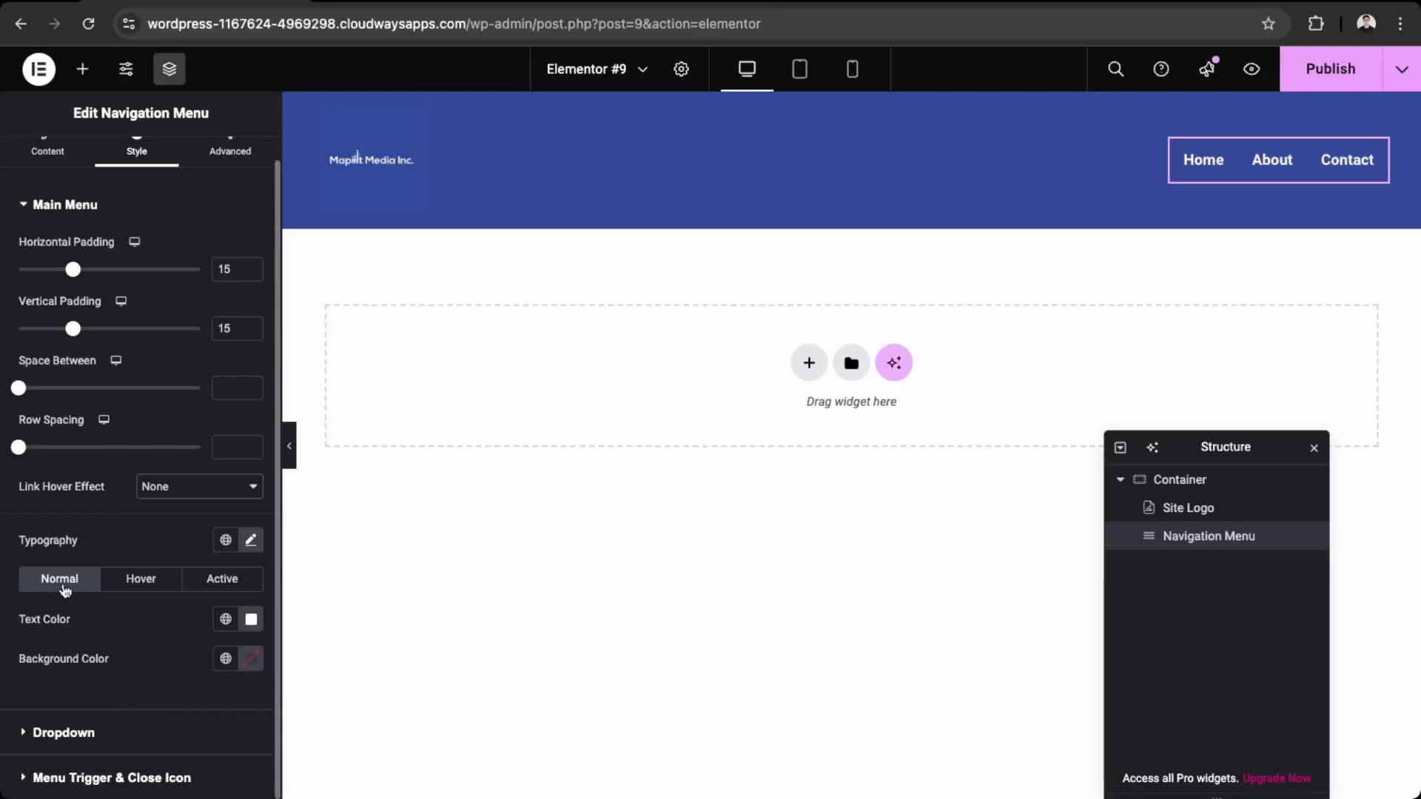
Set the main menu's hover text color to light grey, #B9B9B9
left_click(133, 584)
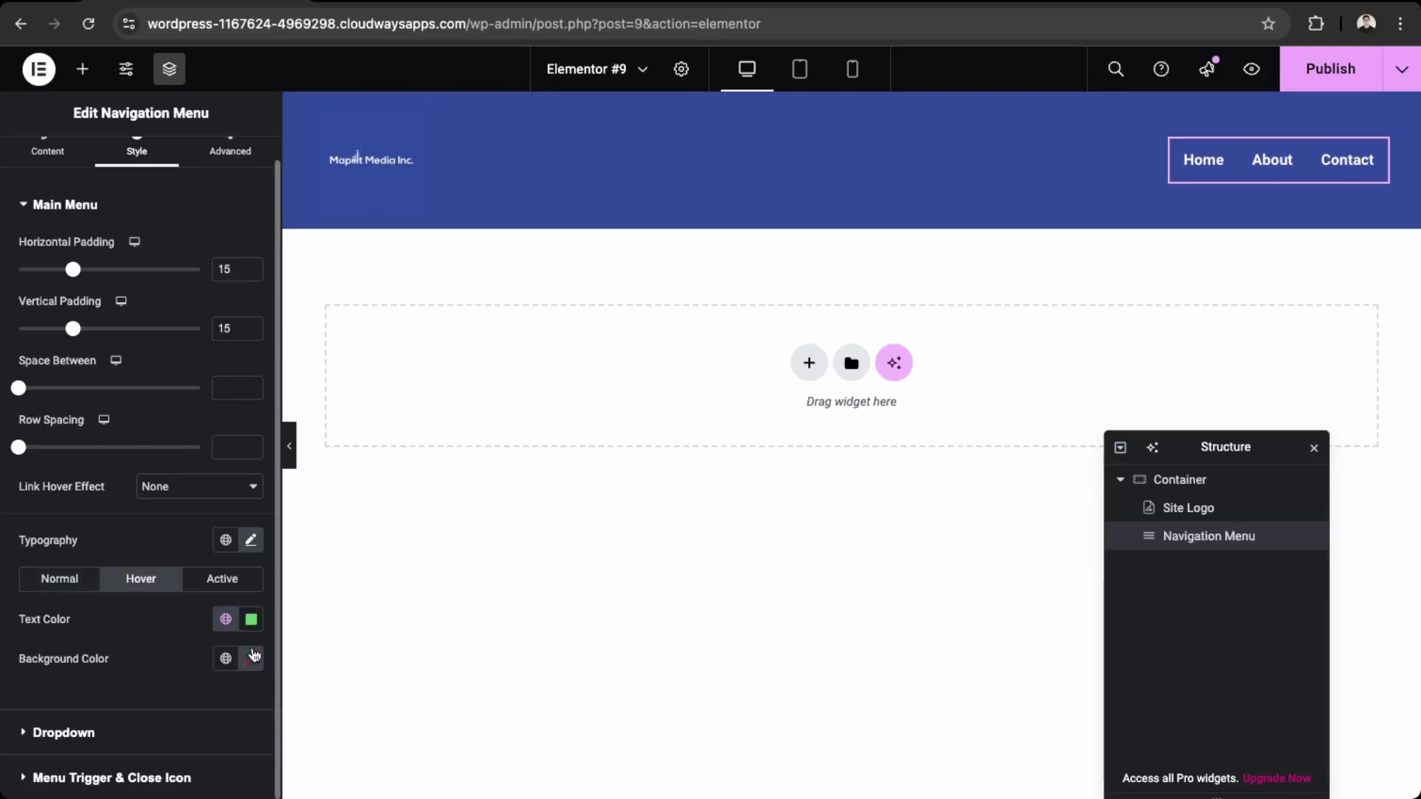
left_click(225, 619)
left_click(251, 618)
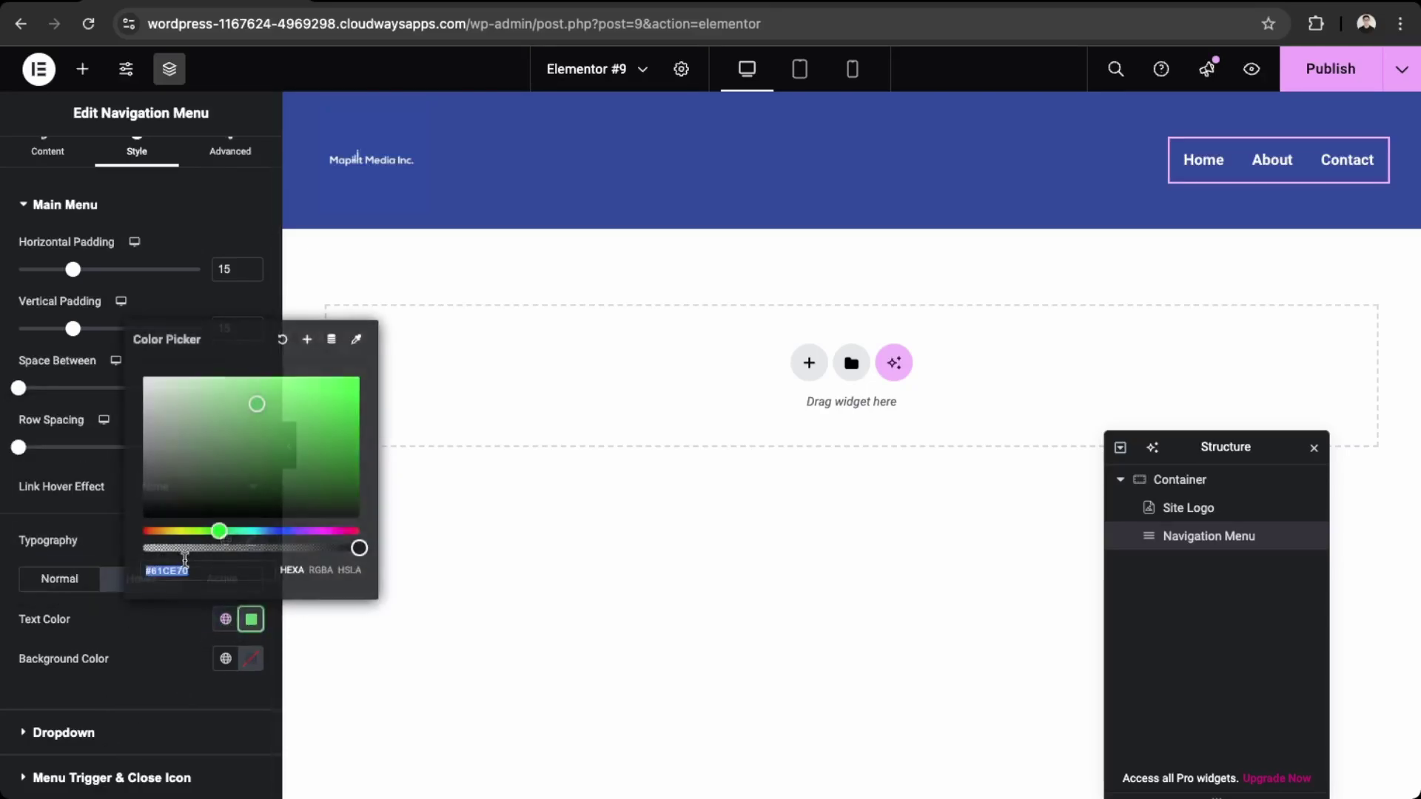
left_click_drag(143, 381, 131, 419)
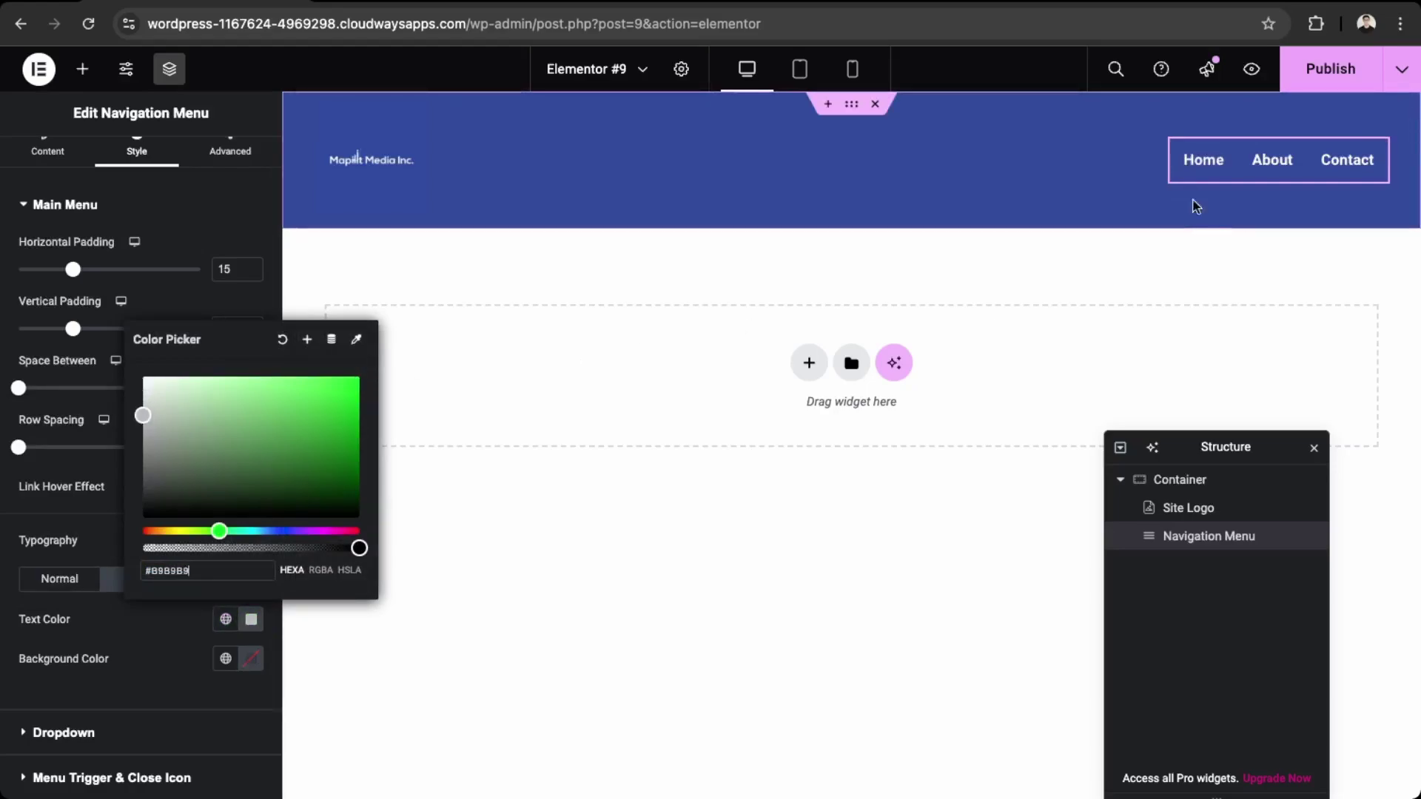
left_click(129, 728)
Switch to the tablet preview and examine the Navigation Menu's dropdown and main menu style settings
left_click(64, 732)
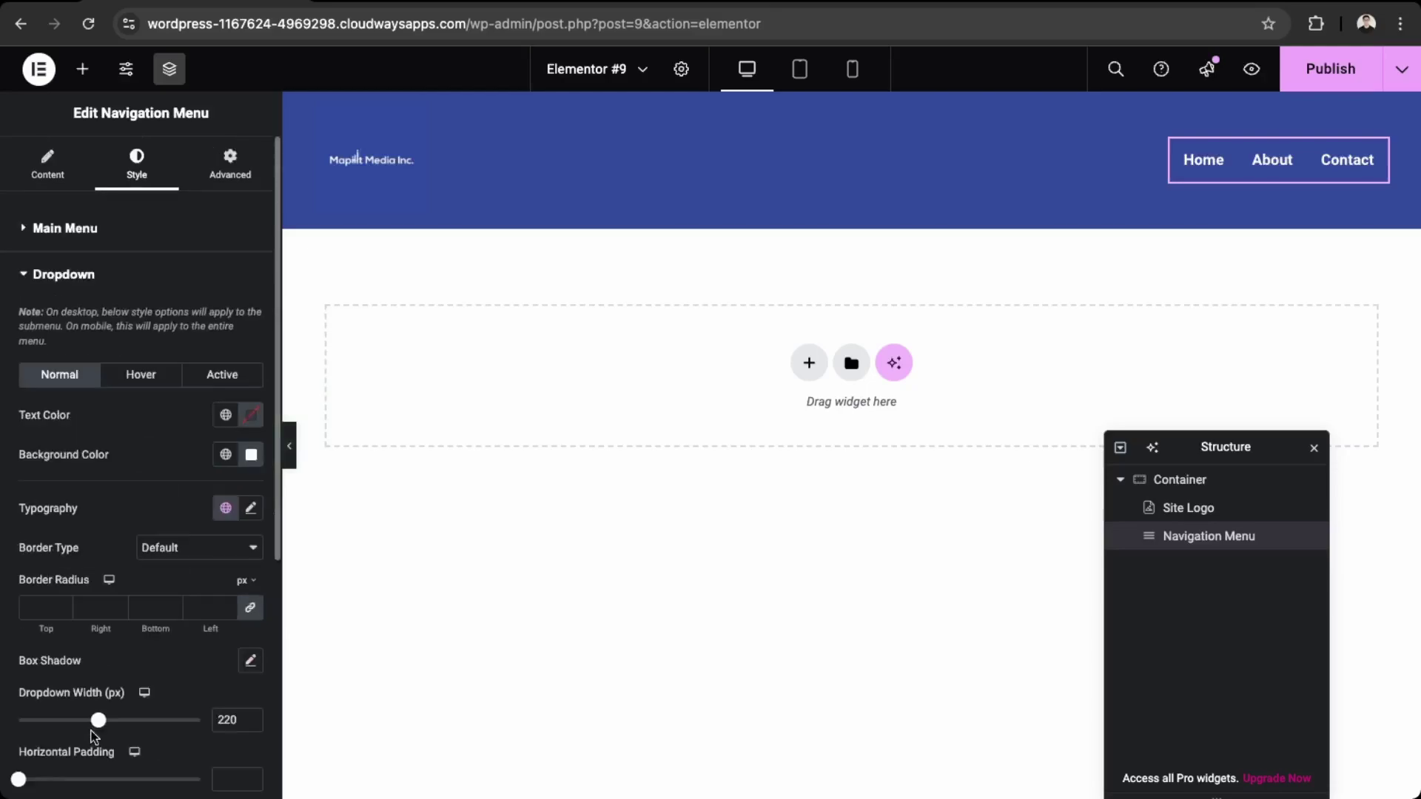
left_click(798, 72)
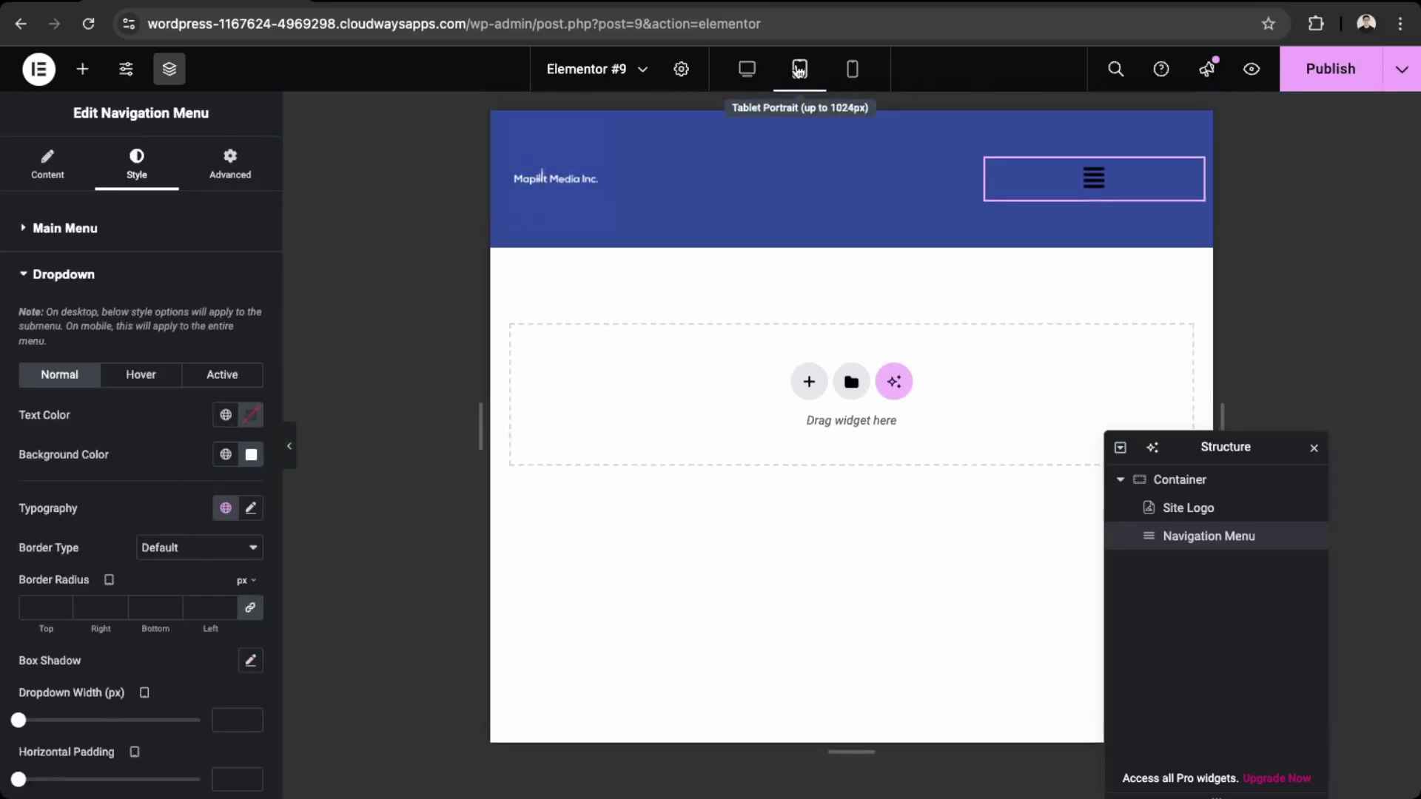
scroll(147, 682, "down", 1)
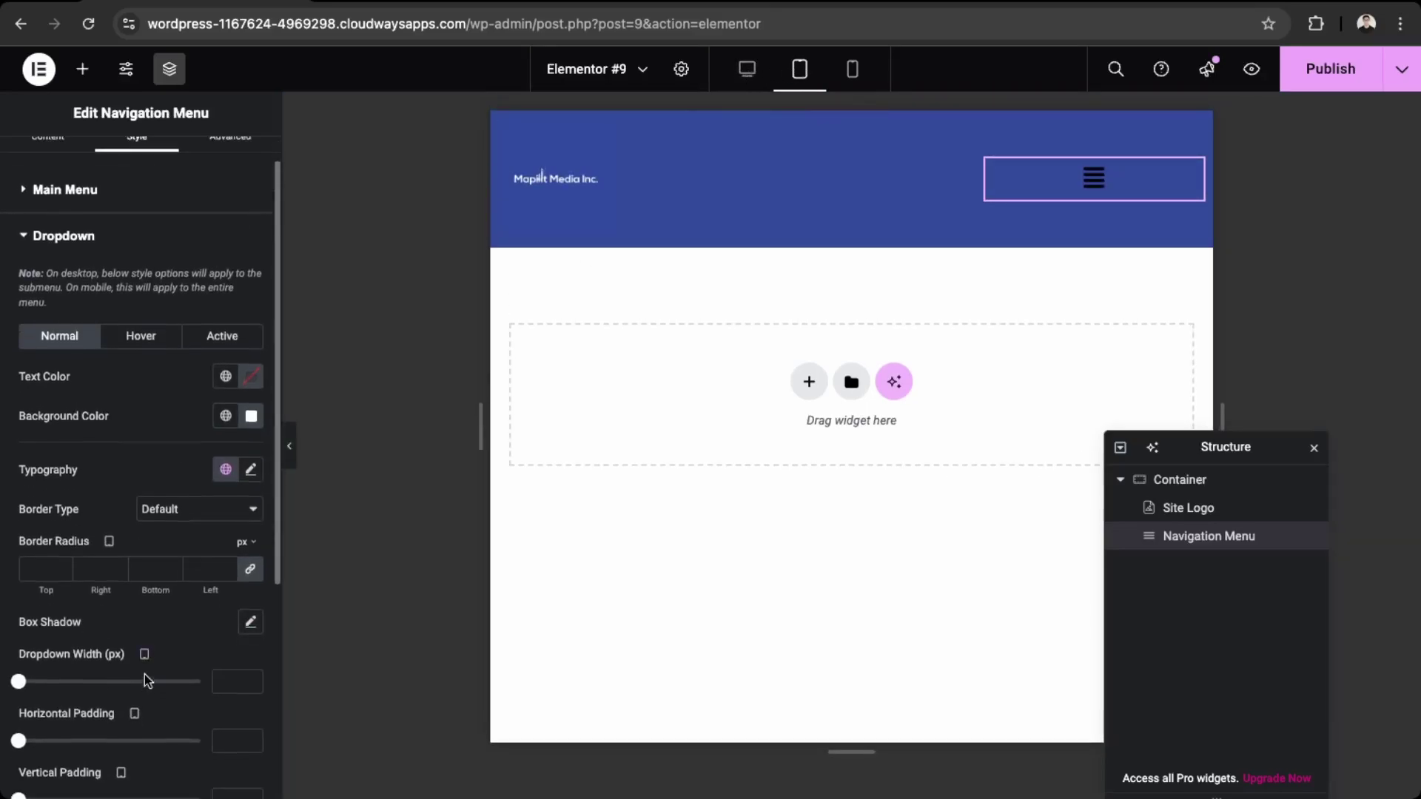
scroll(136, 623, "down", 4)
scroll(159, 610, "up", 5)
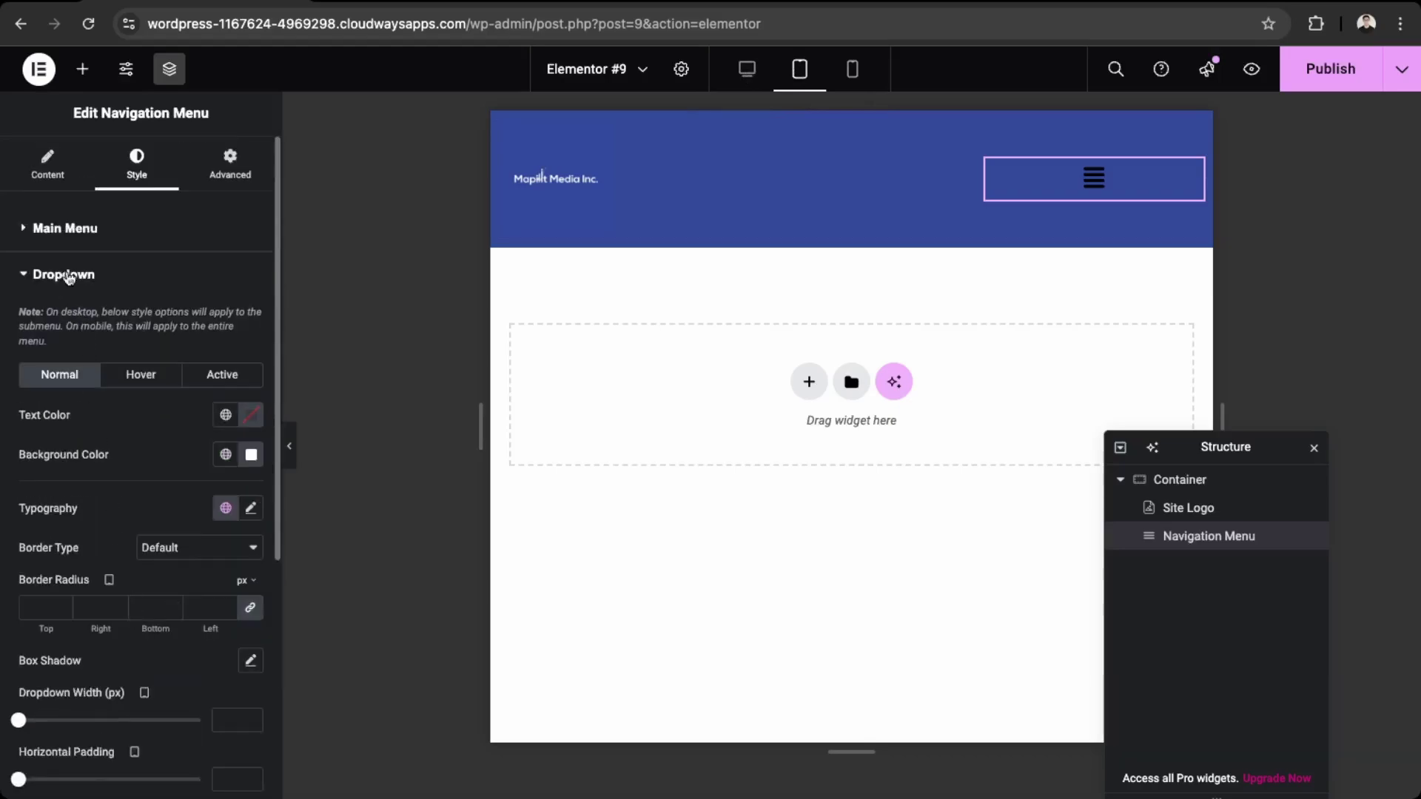
left_click(41, 231)
scroll(72, 566, "down", 1)
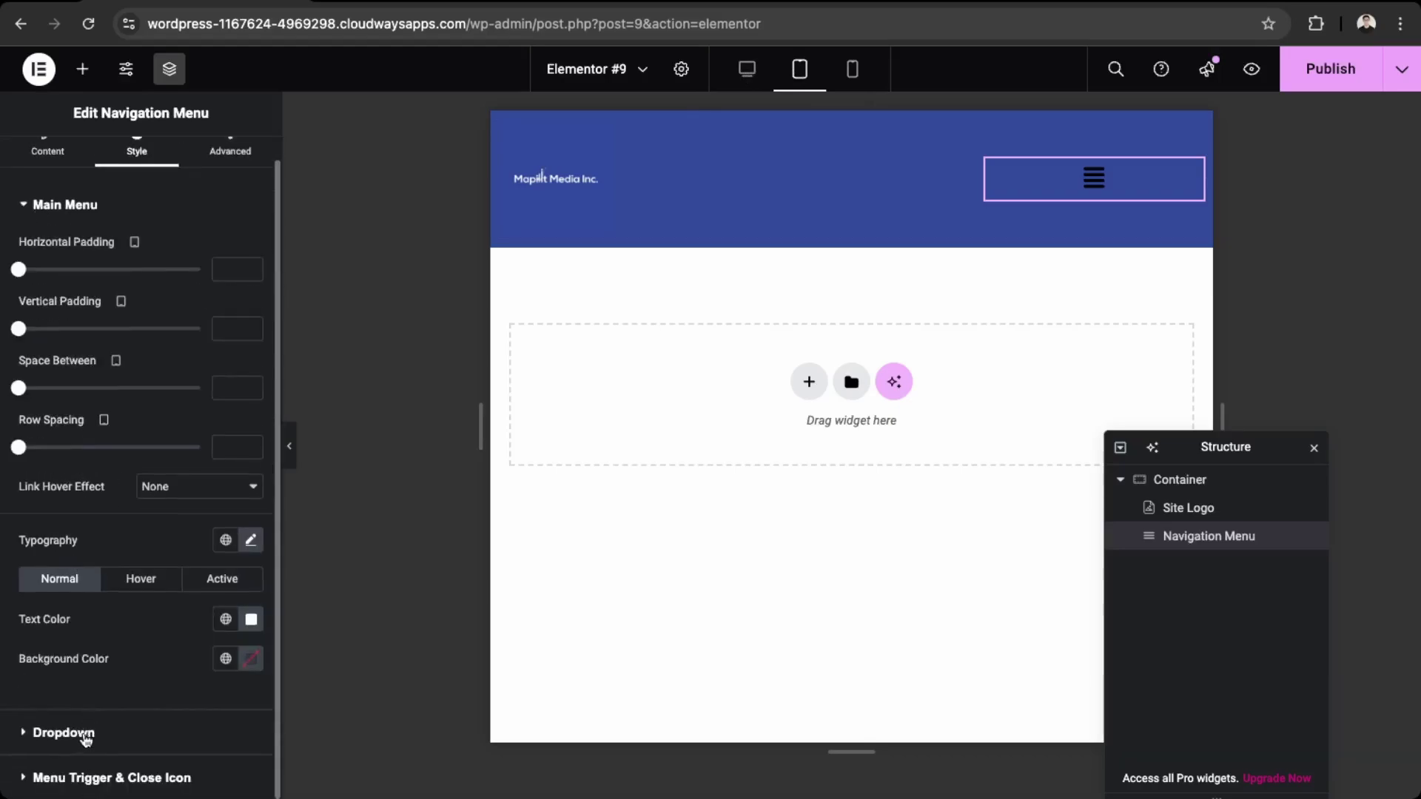
scroll(84, 734, "up", 1)
scroll(83, 762, "down", 1)
Set the normal color of the menu trigger and close icon to white, #FFFFFF
left_click(83, 777)
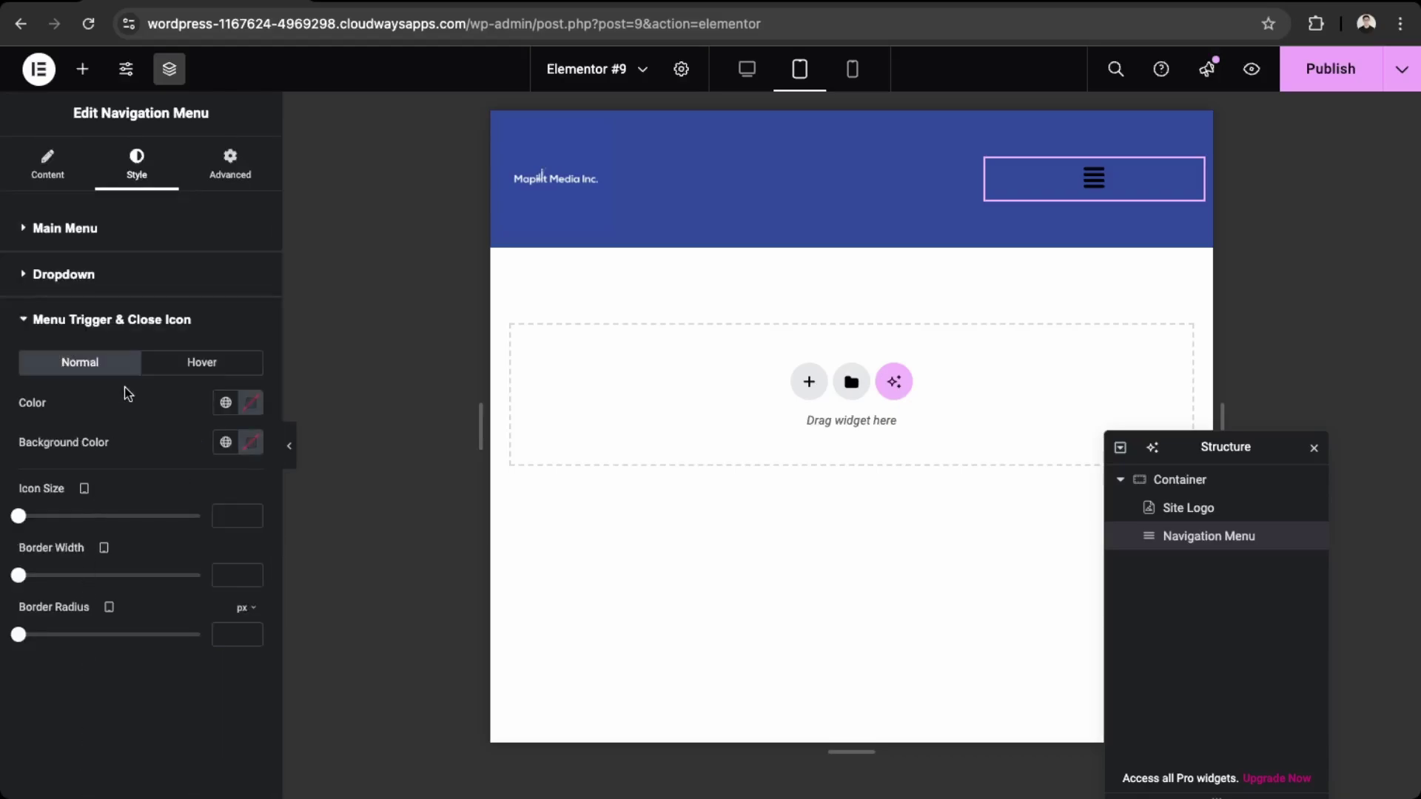
left_click(225, 403)
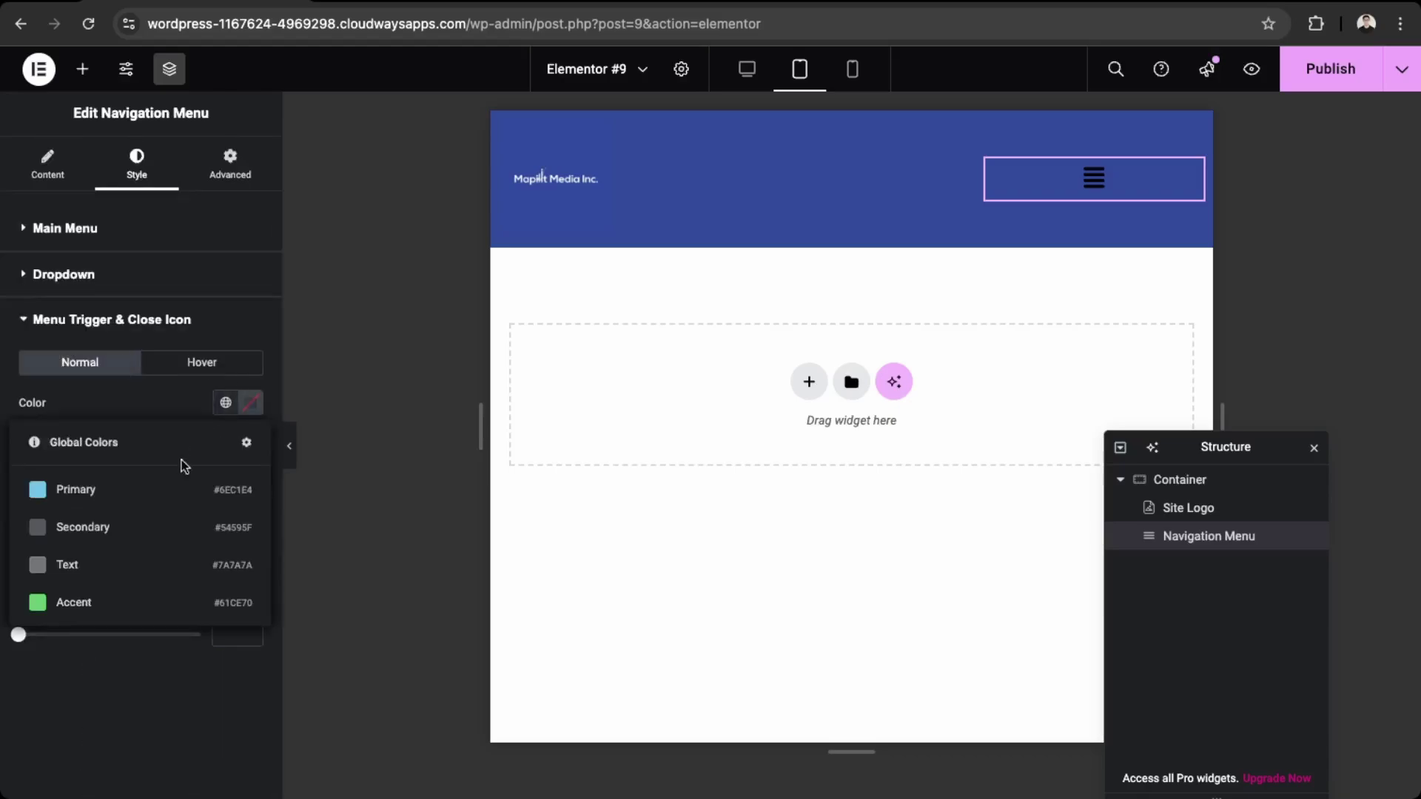
left_click(250, 403)
left_click(165, 498)
left_click_drag(165, 498, 142, 473)
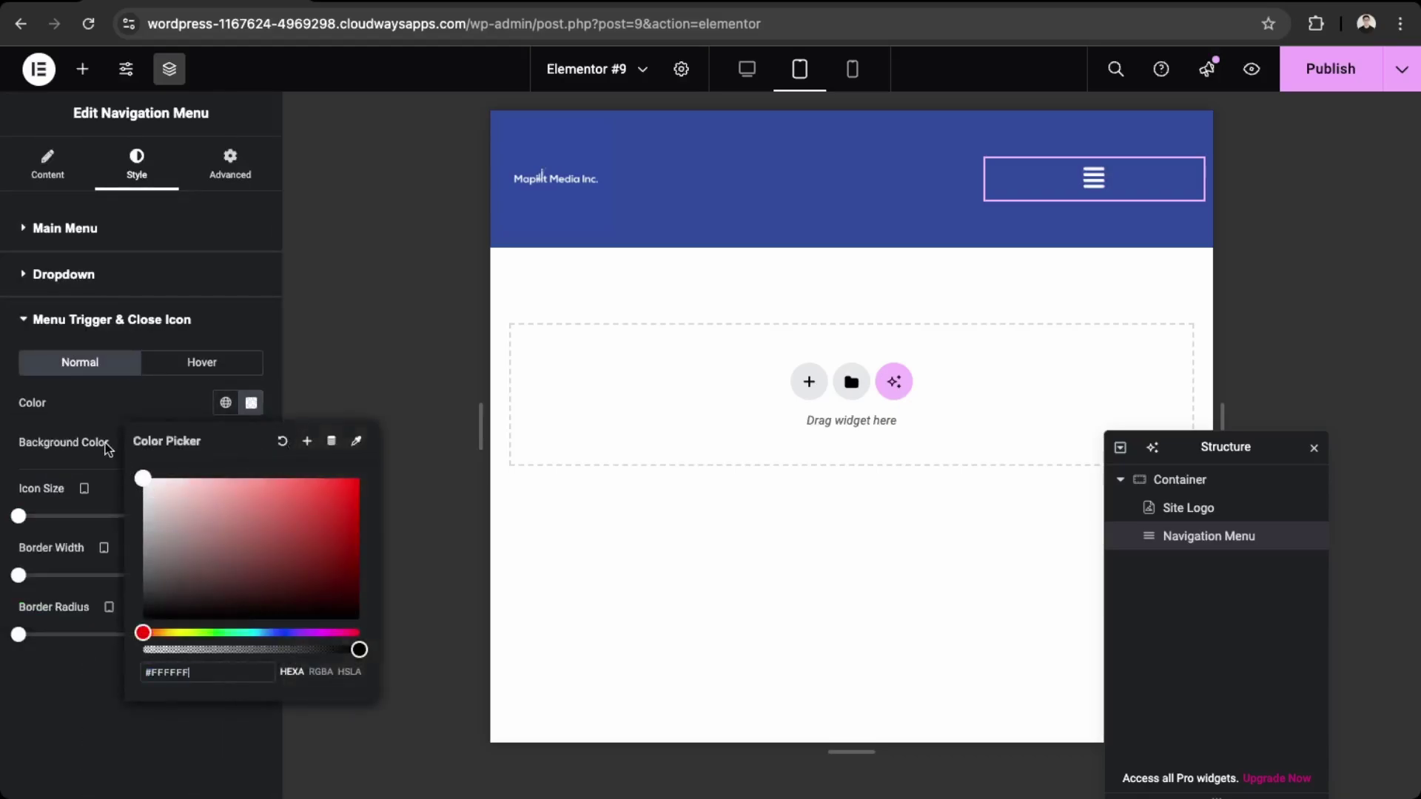
Align the responsive menu icon to the right and open the hamburger menu in the tablet preview
left_click(48, 166)
left_click(250, 635)
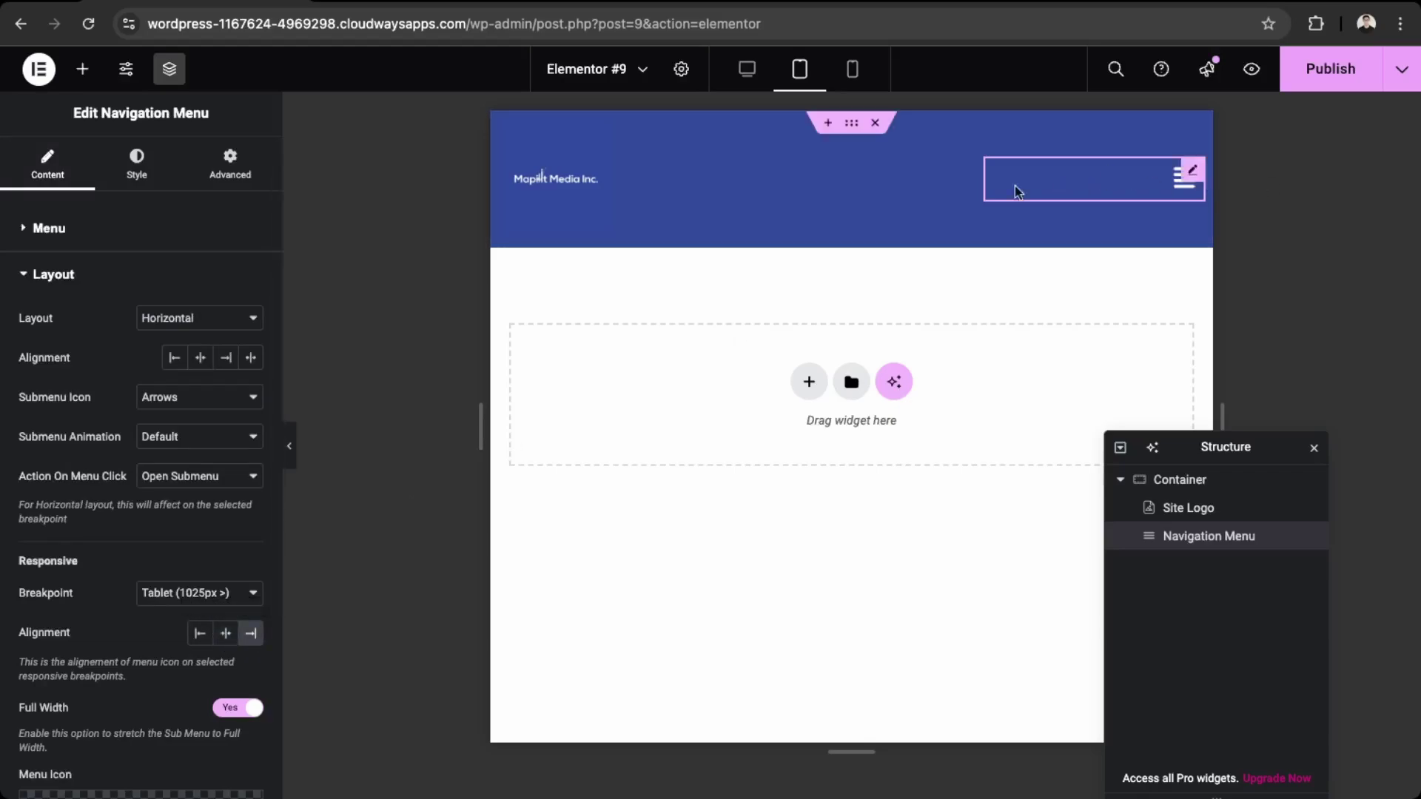
scroll(137, 586, "down", 5)
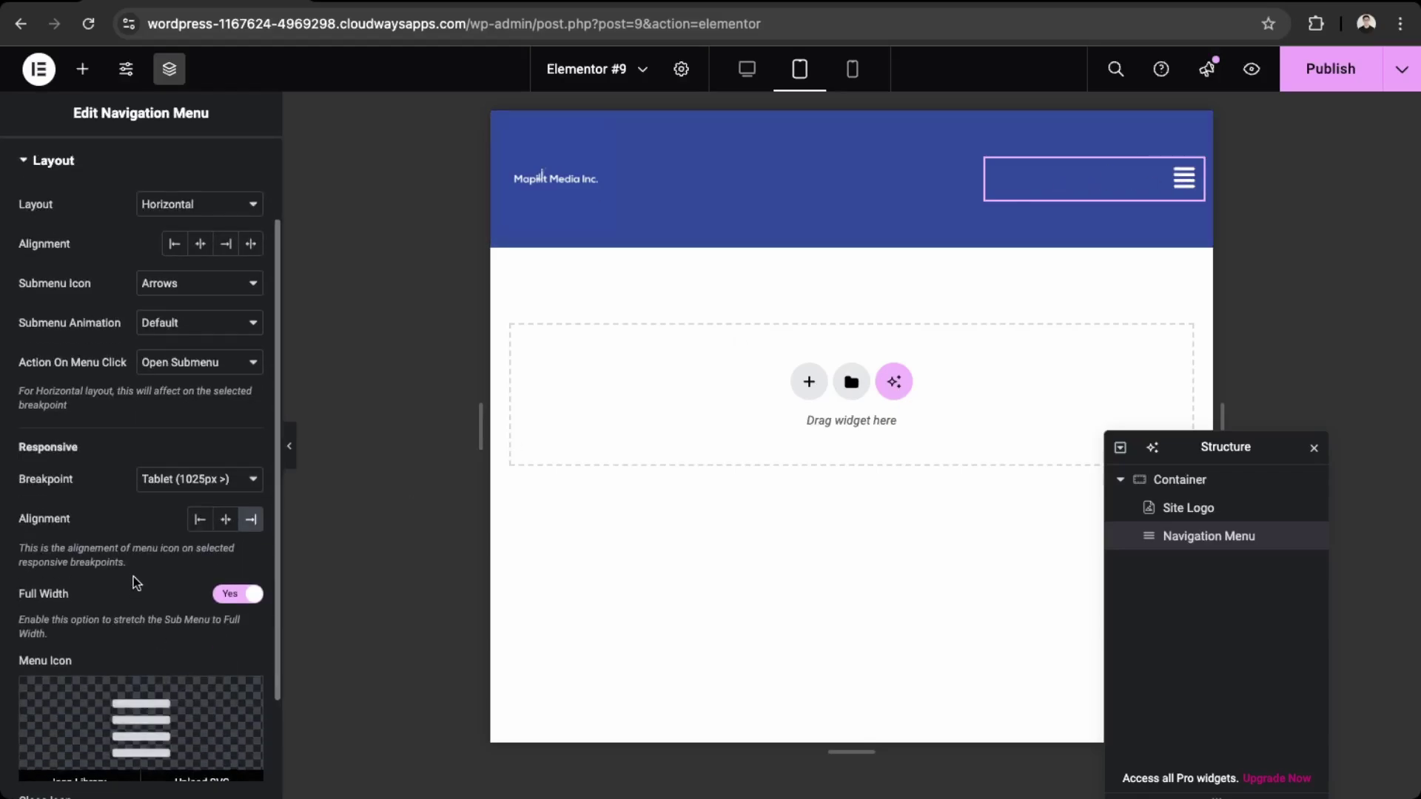
scroll(135, 584, "down", 1)
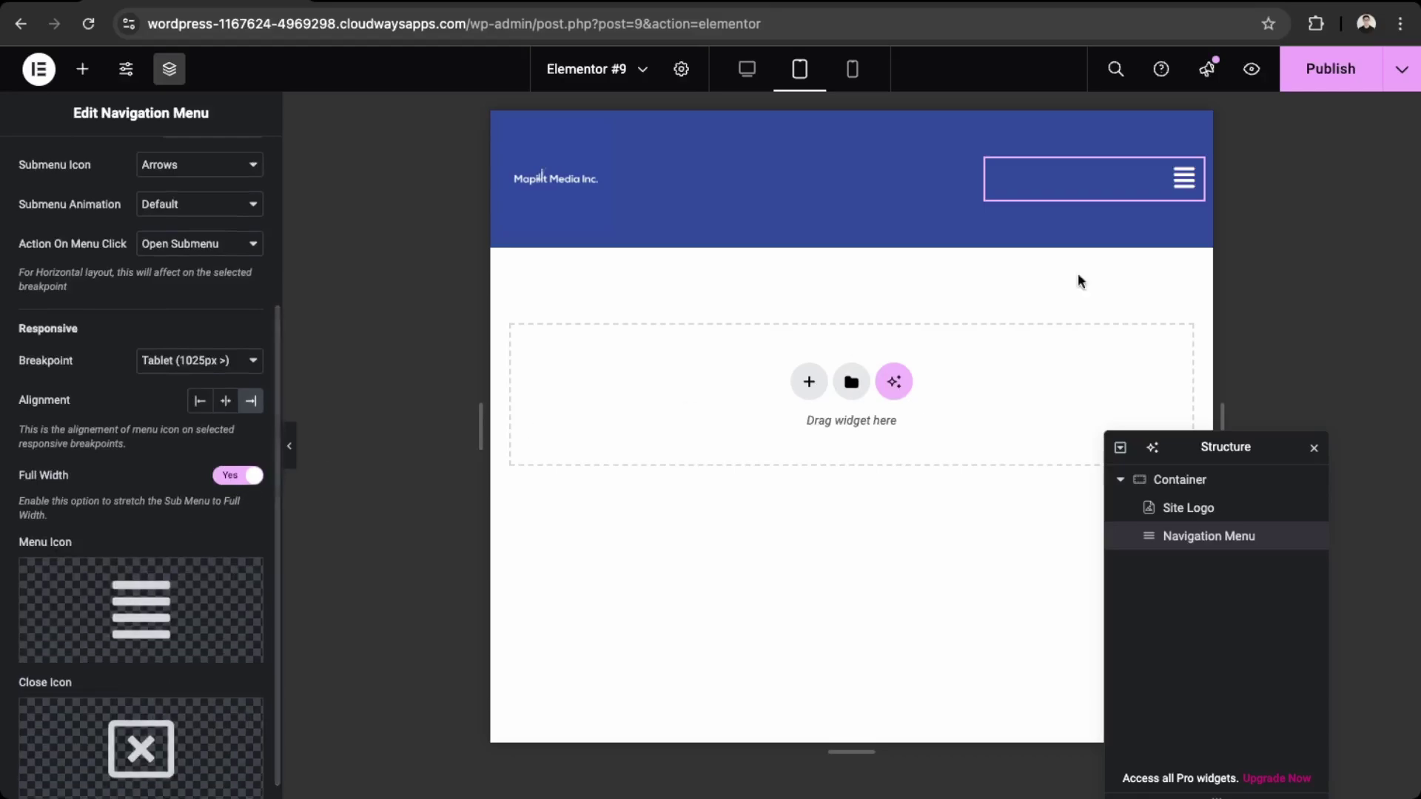
left_click(1173, 182)
left_click(1178, 185)
left_click(1184, 189)
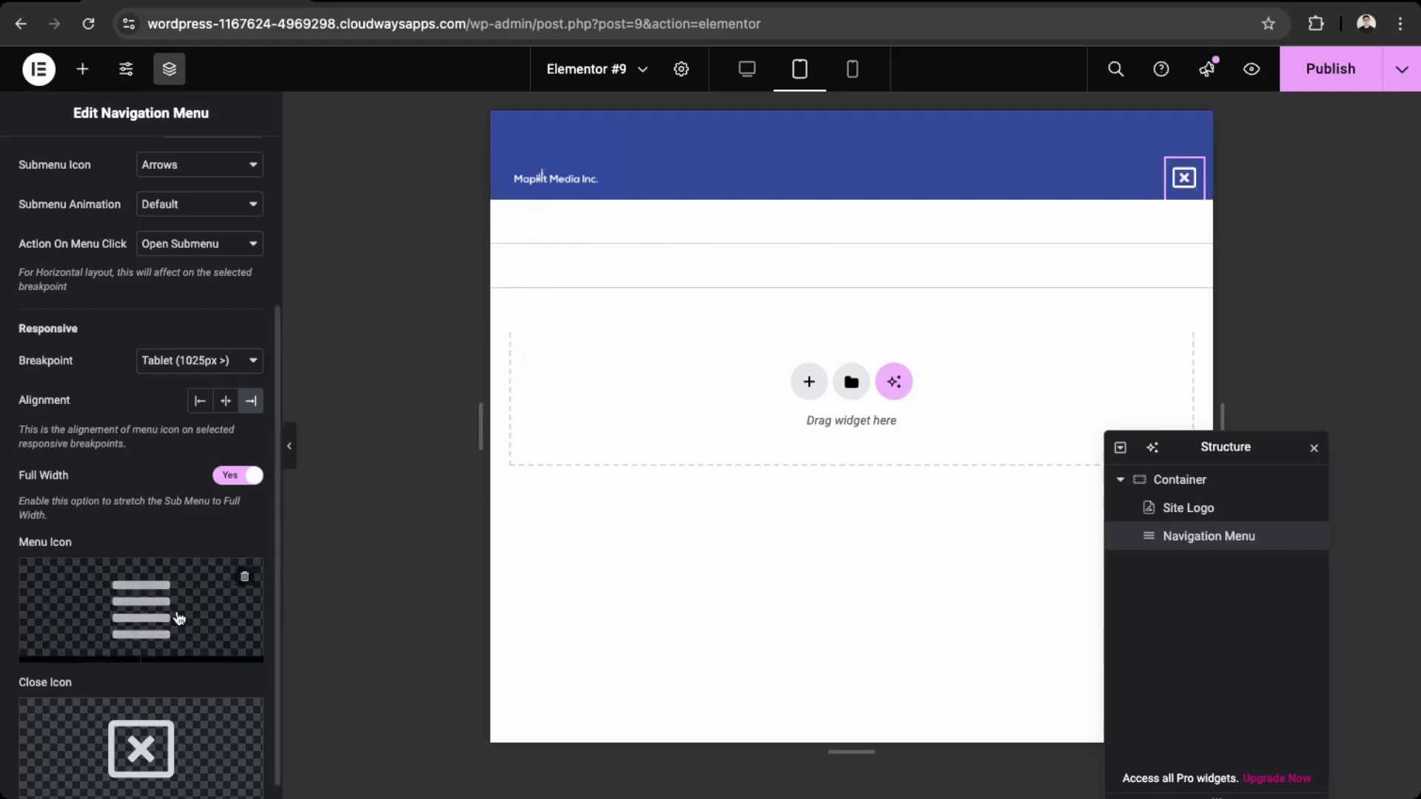
Try to sample the header's blue as the main menu's normal background color in the mobile preview
scroll(118, 592, "down", 1)
scroll(95, 447, "up", 5)
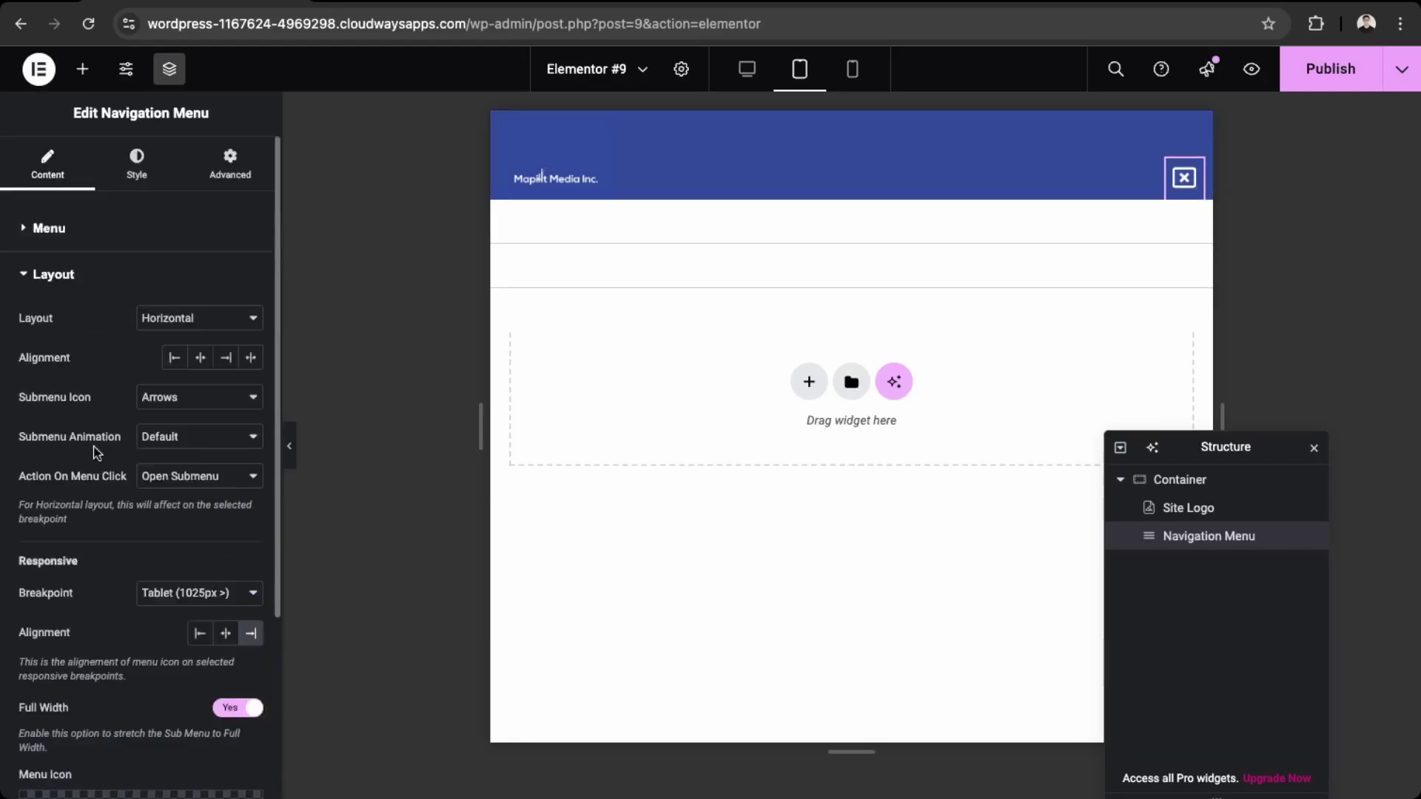
left_click(53, 274)
left_click(137, 158)
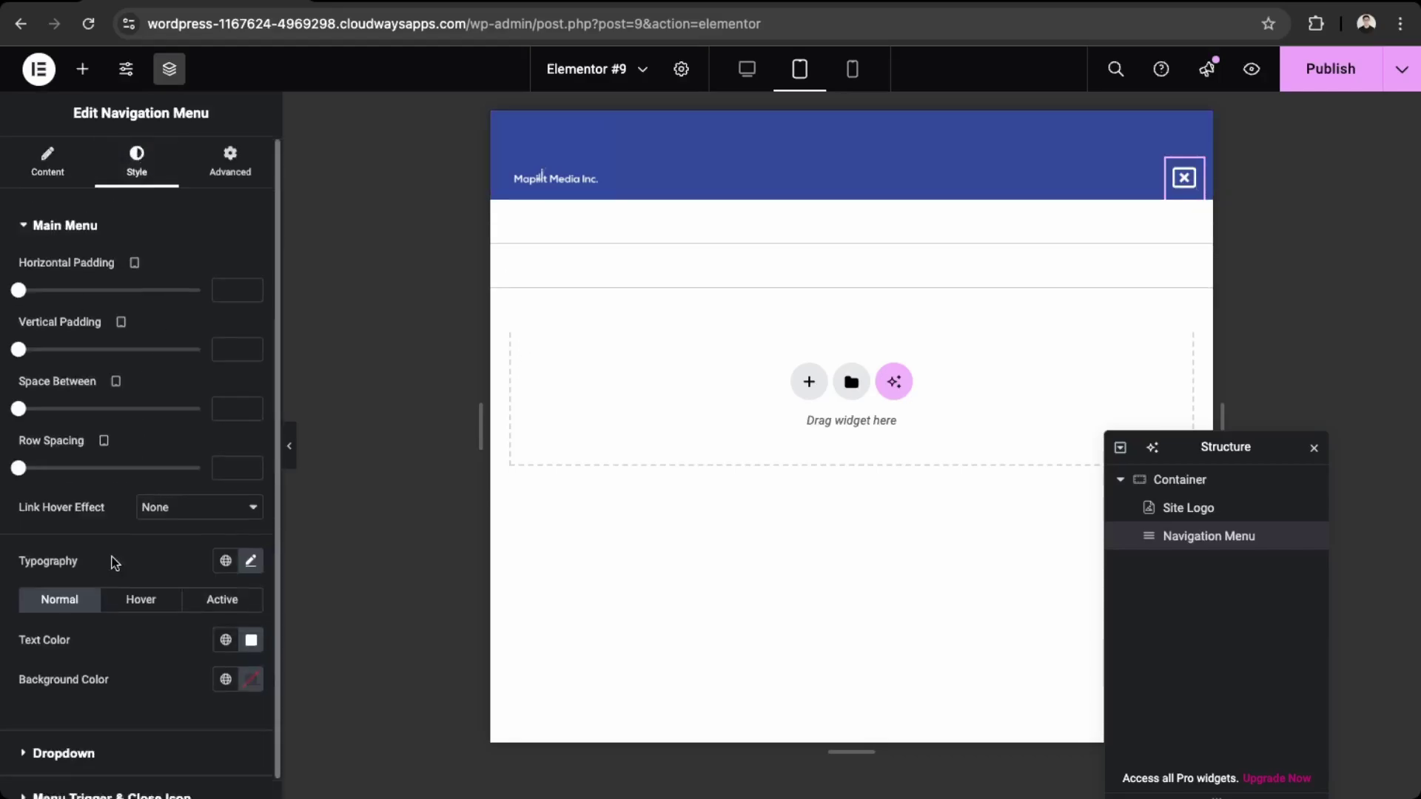
scroll(119, 592, "down", 1)
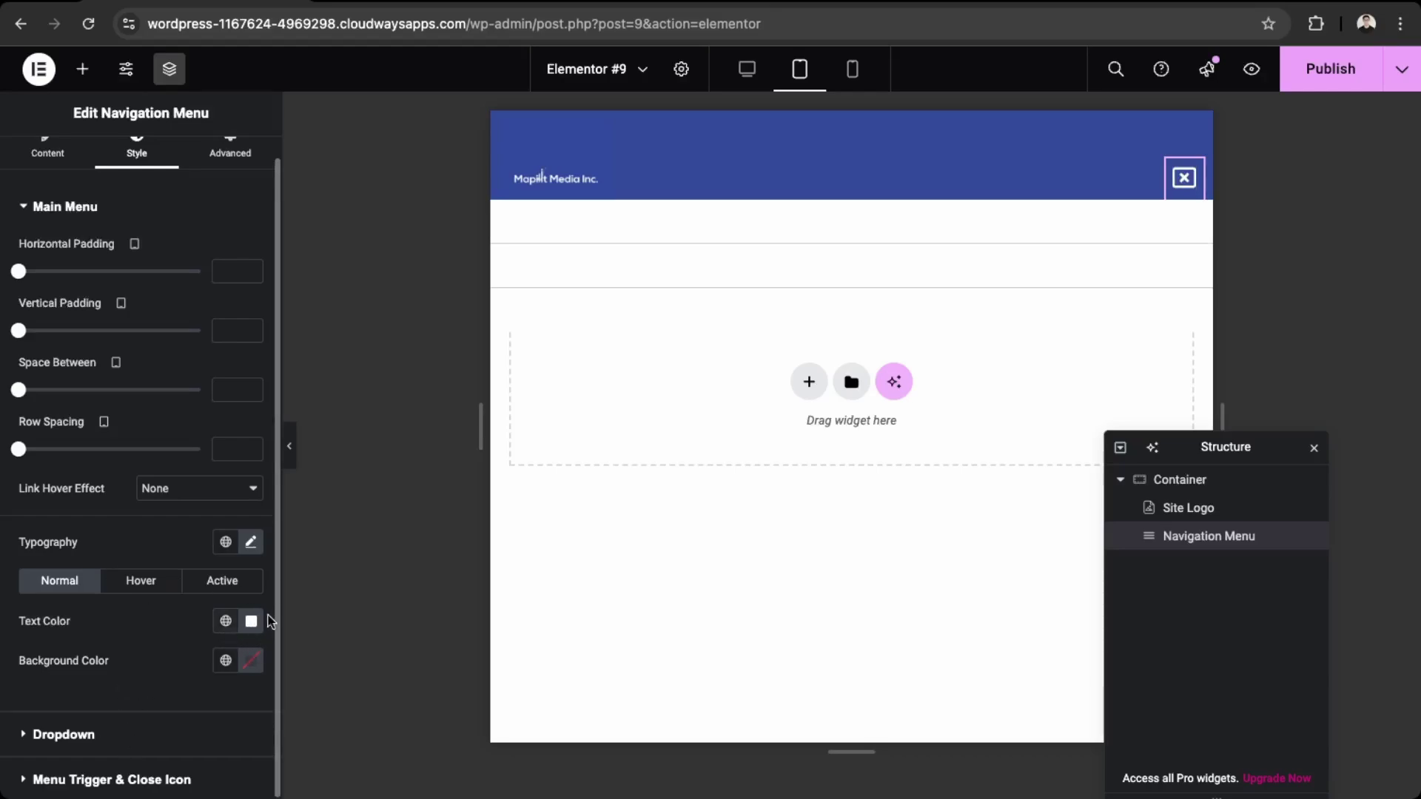
scroll(90, 555, "down", 1)
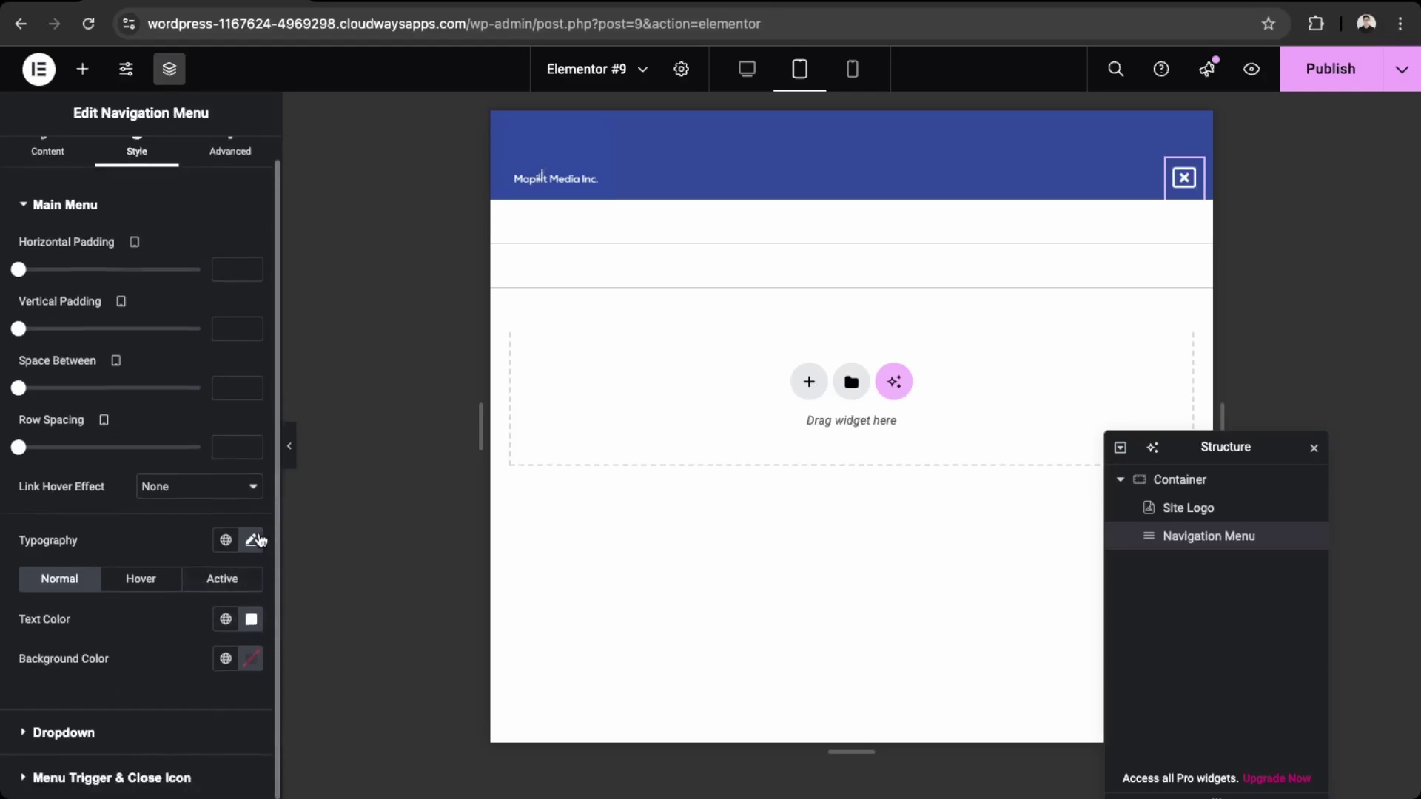
left_click(852, 74)
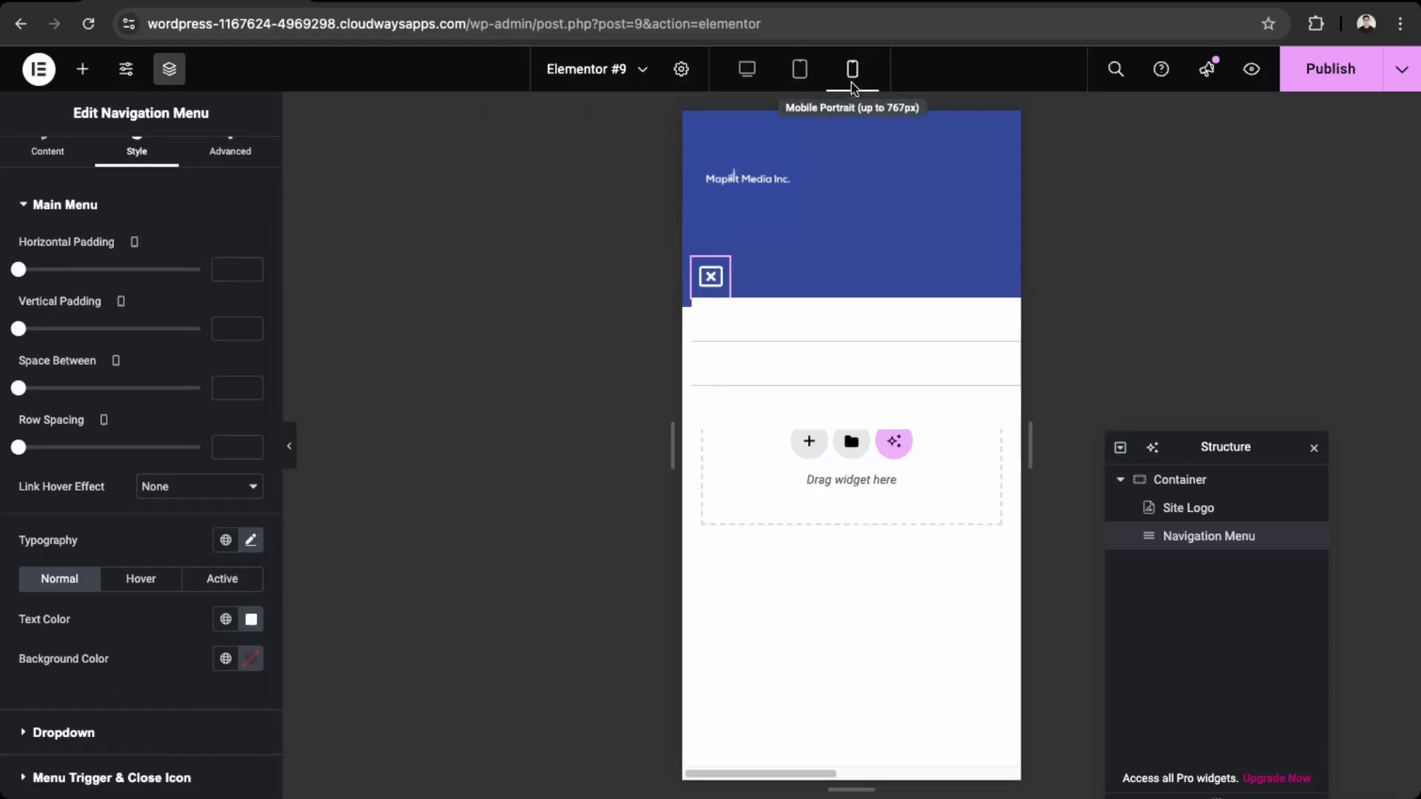
left_click(226, 621)
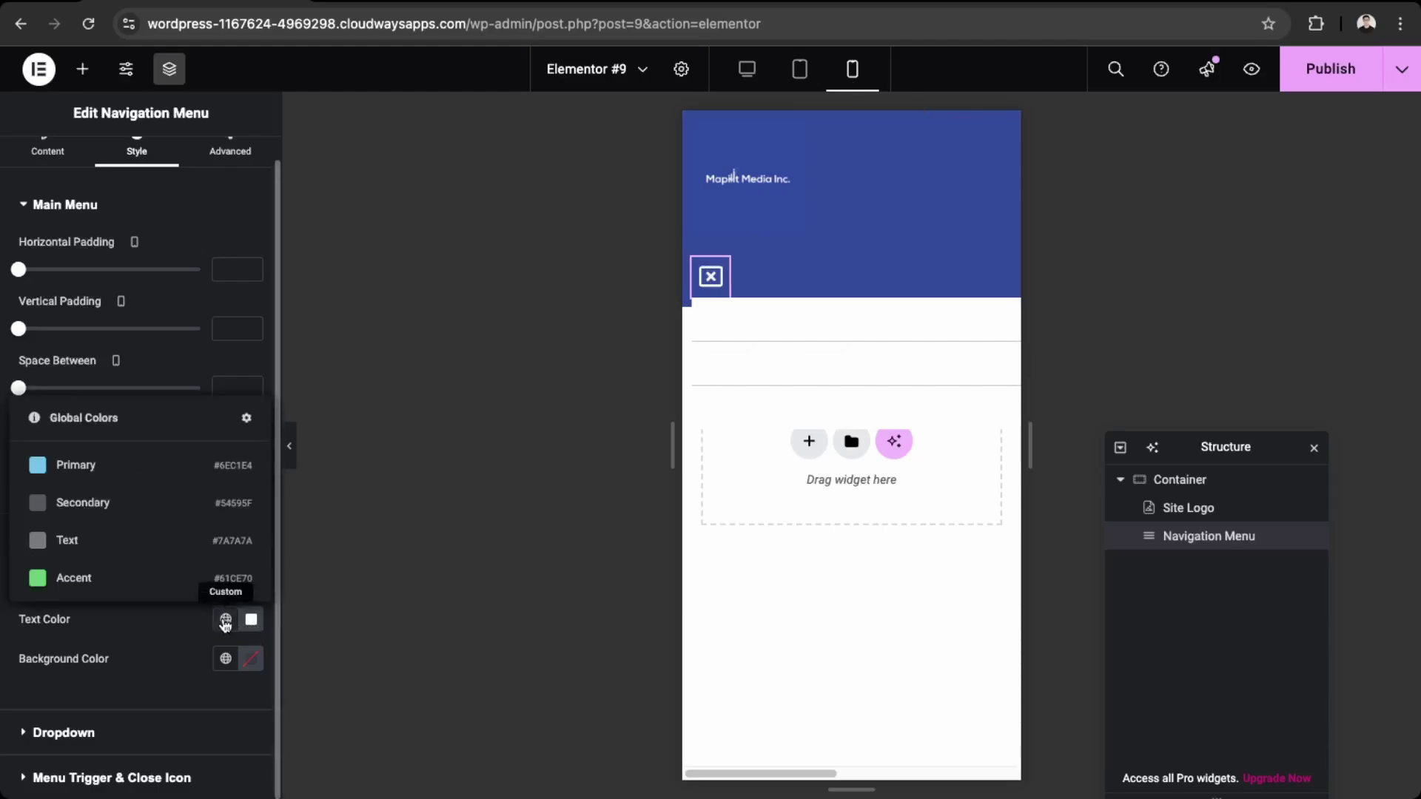
left_click(226, 660)
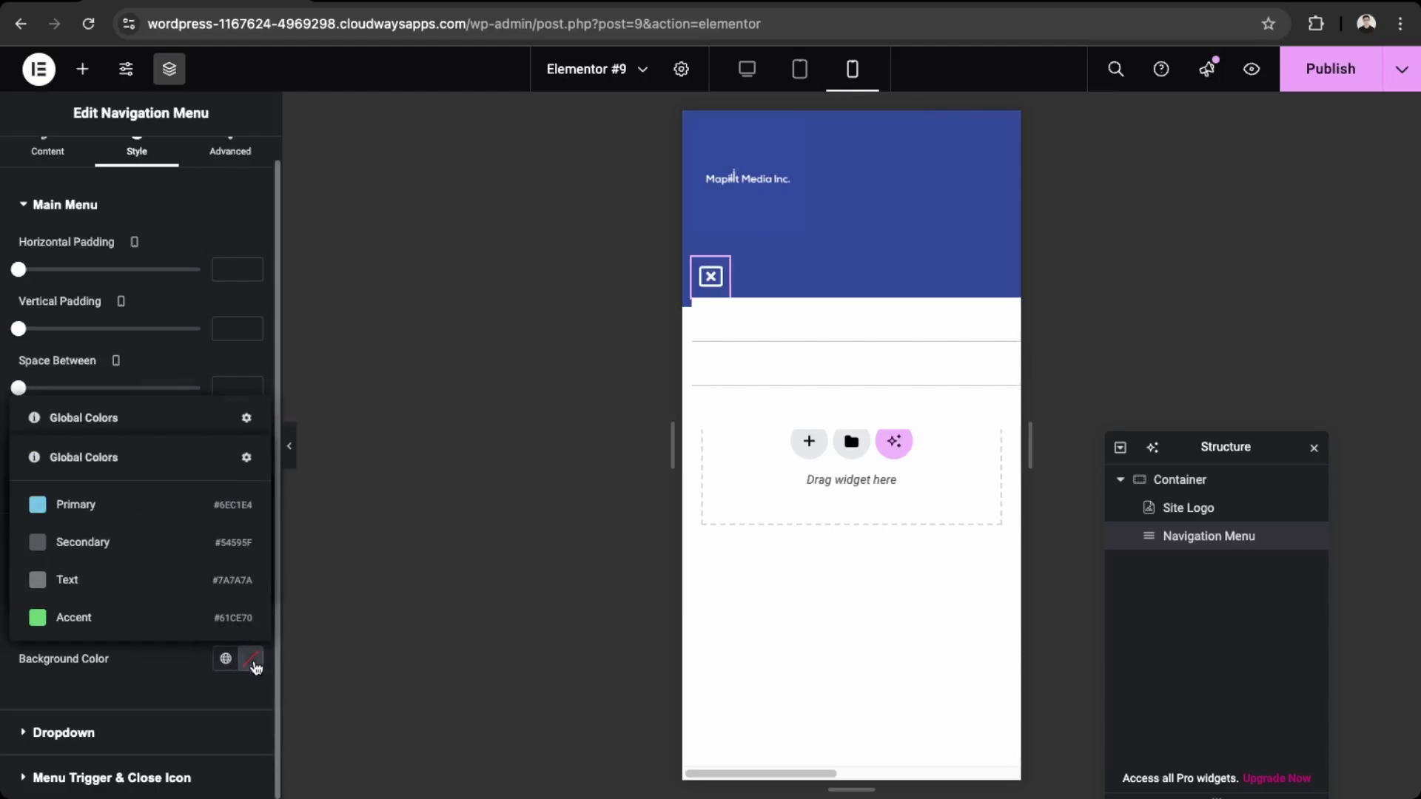
left_click(252, 659)
left_click(356, 379)
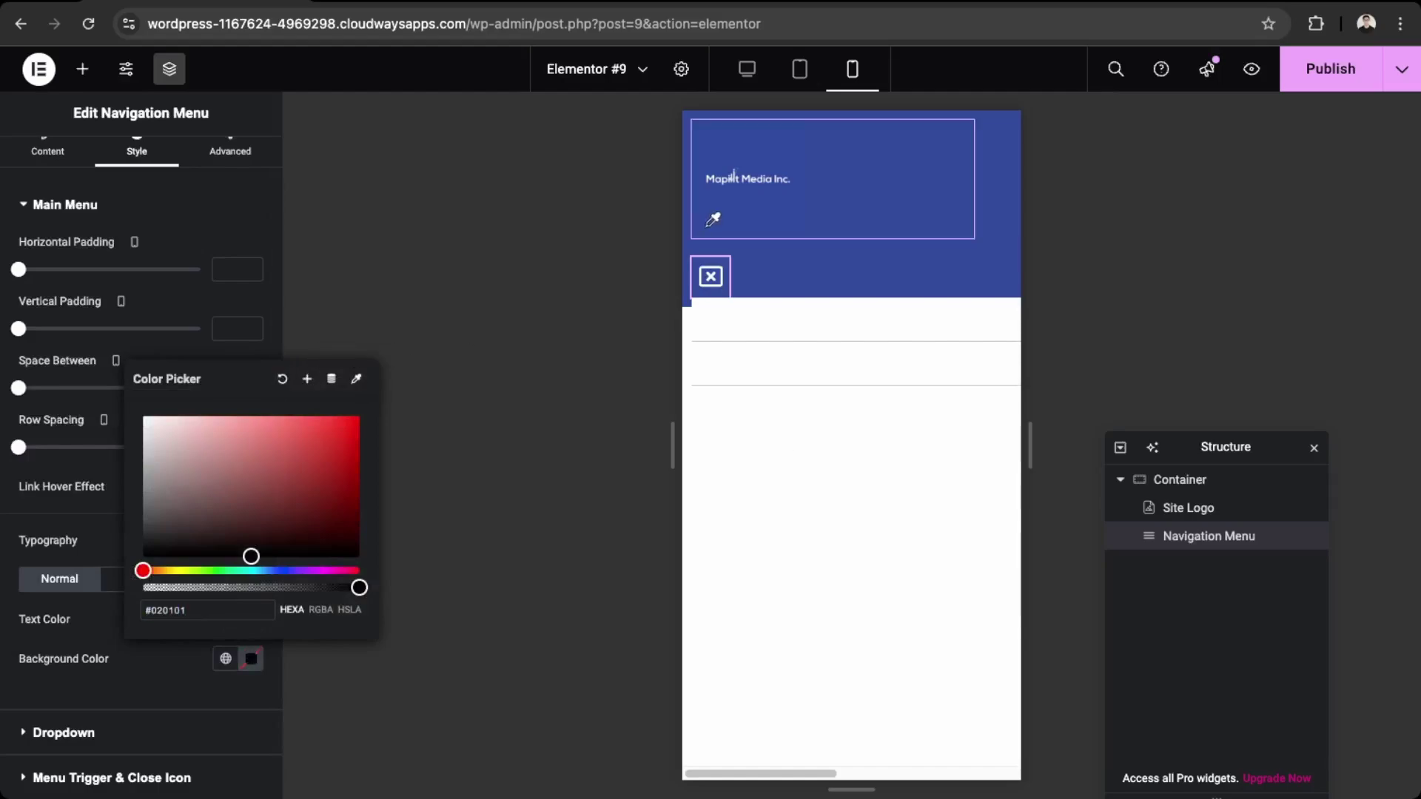
Set the Site Logo's image alignment to Center in the mobile layout and return to the desktop preview
left_click(741, 185)
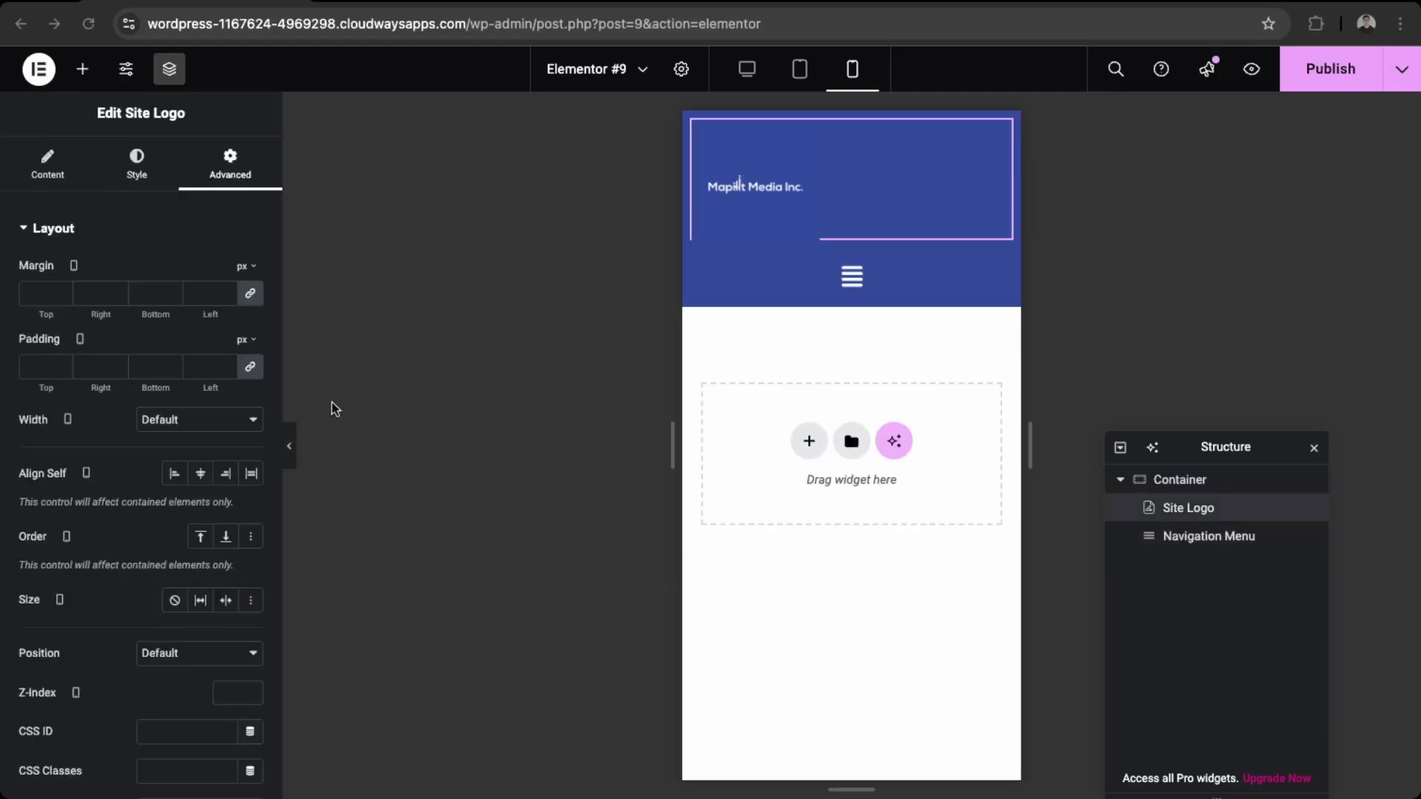
left_click(202, 475)
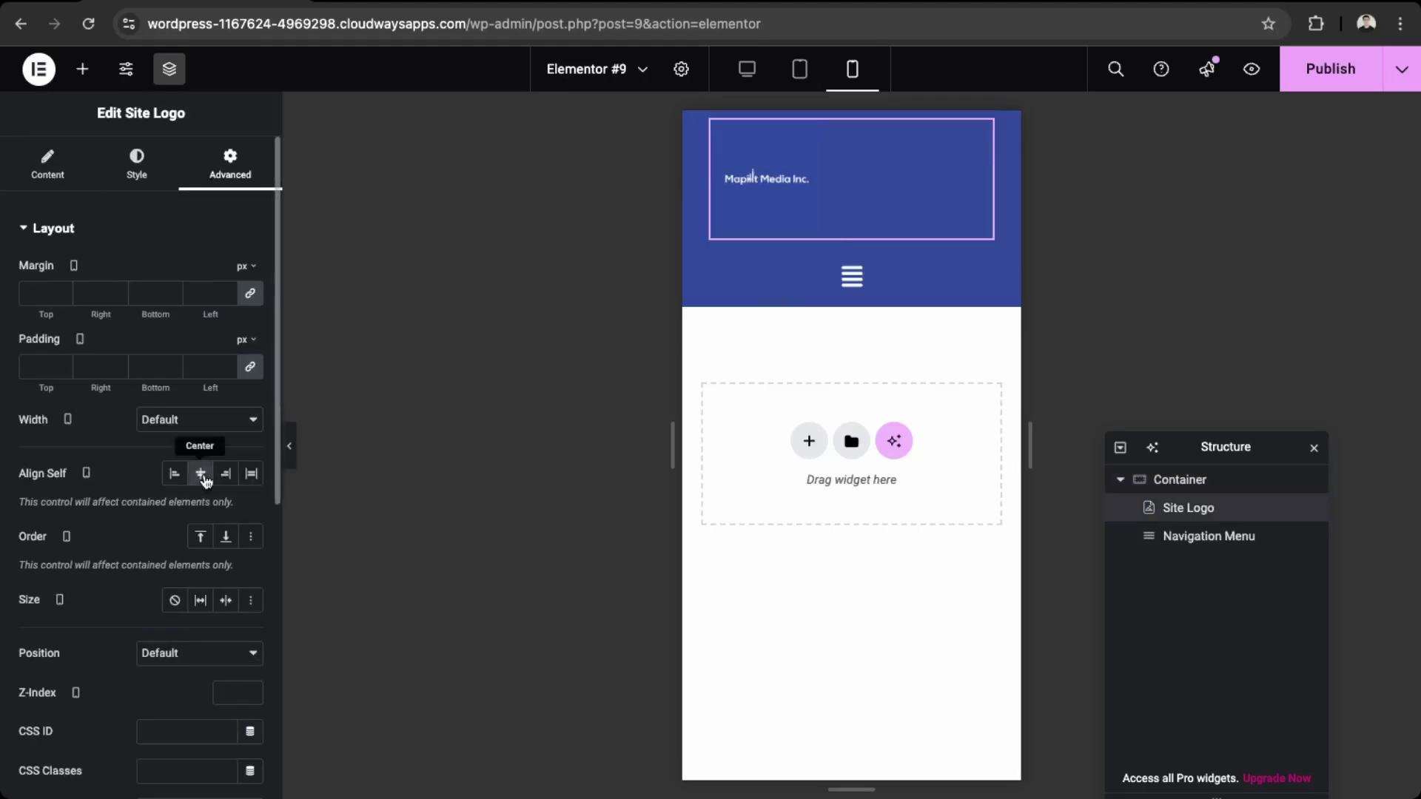
left_click(48, 164)
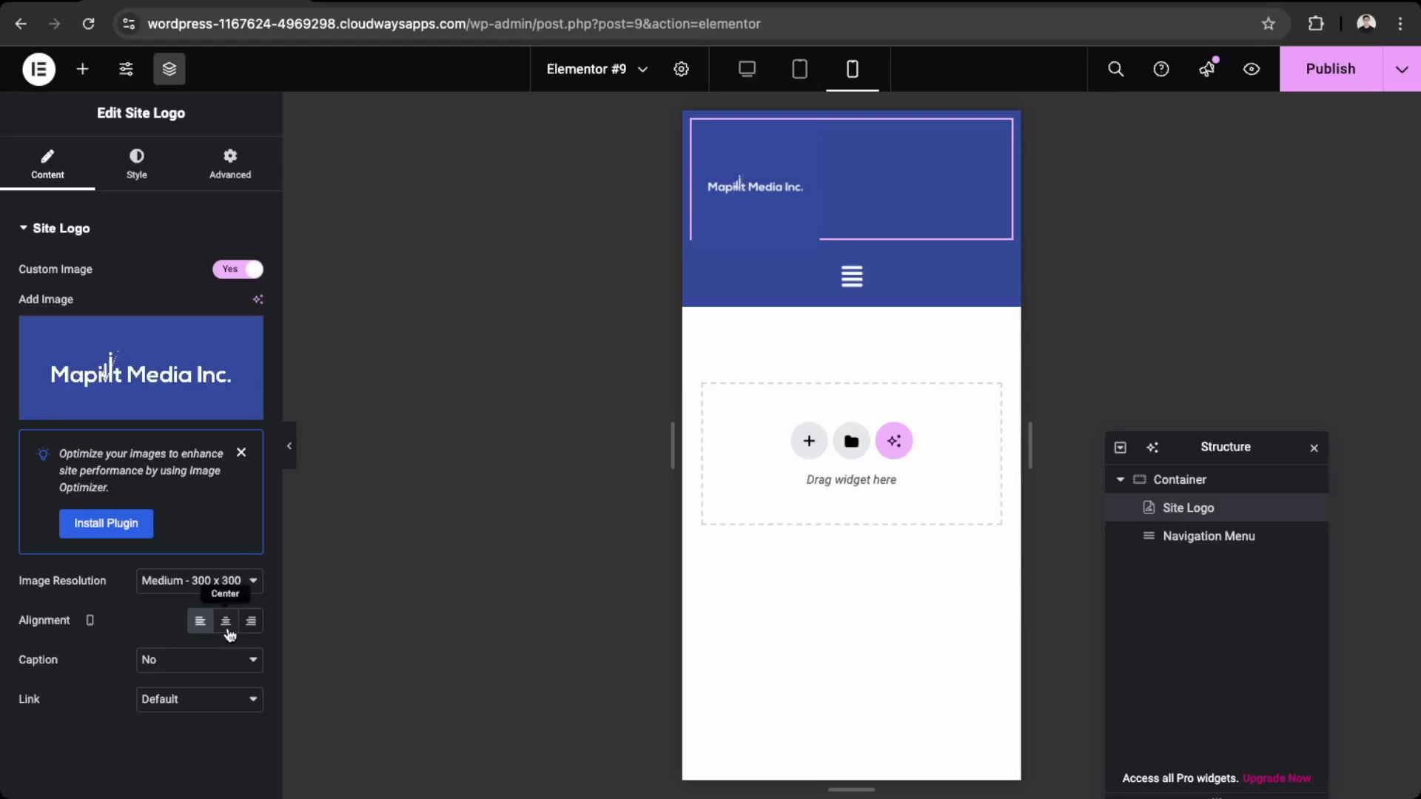
left_click(226, 621)
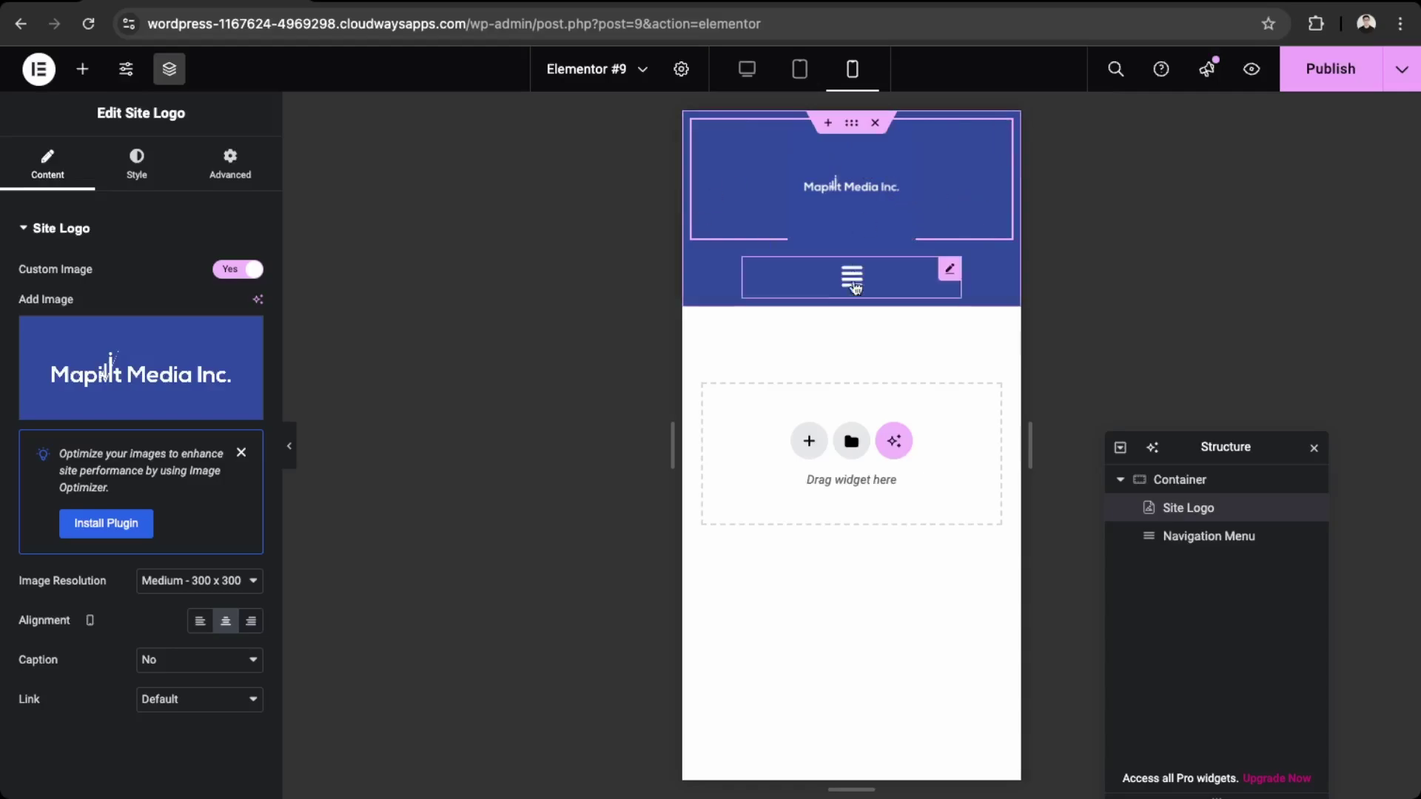
left_click(799, 69)
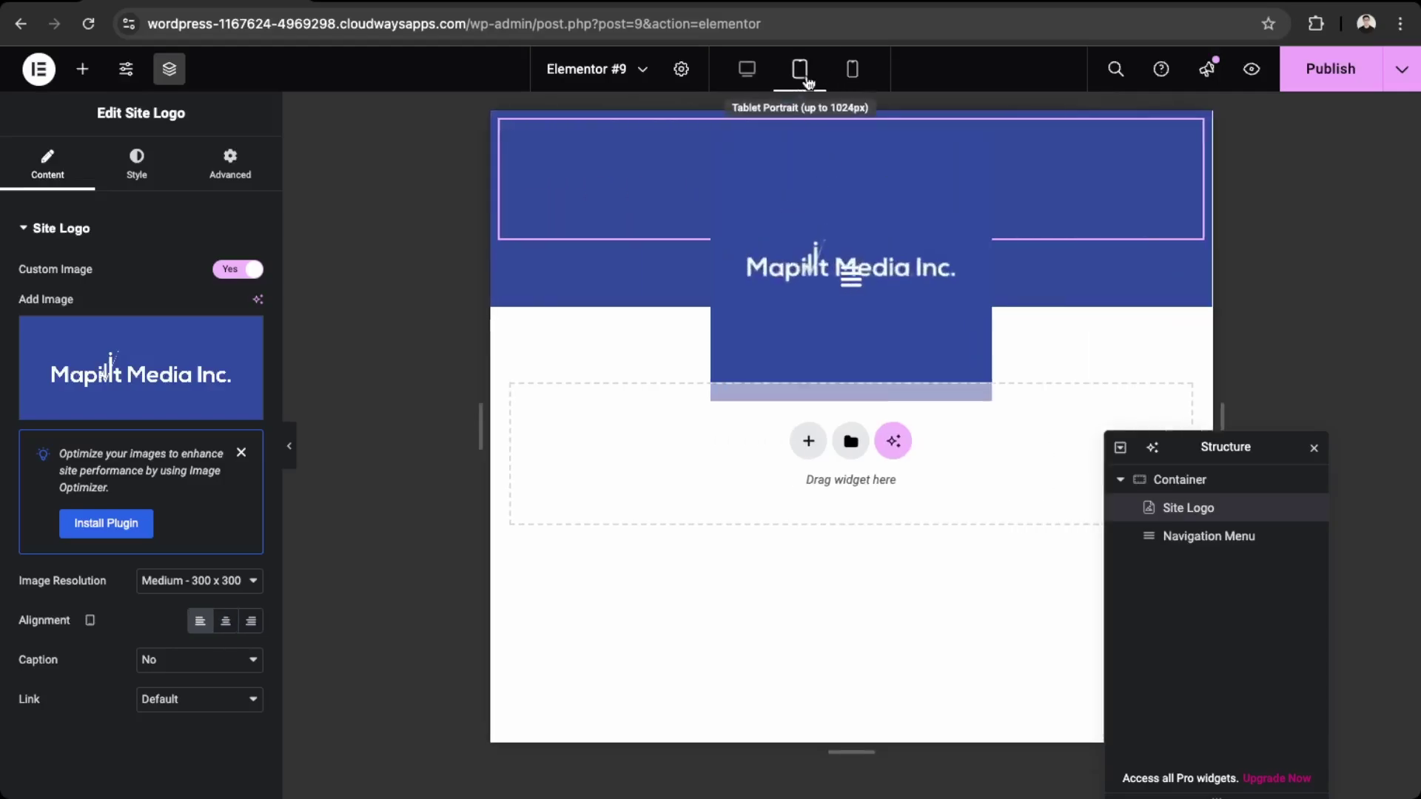
left_click(747, 69)
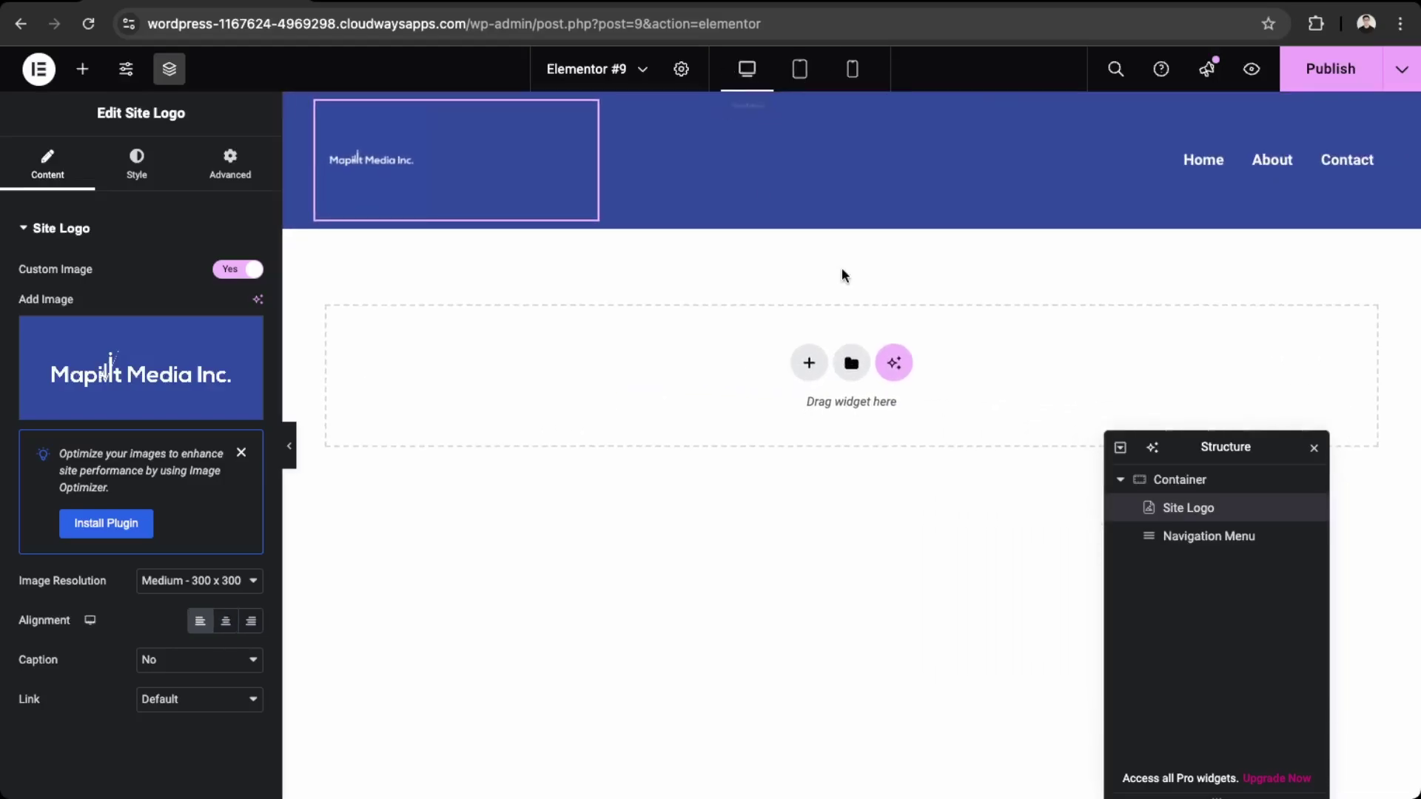
Switch to the tablet preview and open and close the hamburger menu to examine its dropdown
left_click(783, 63)
left_click(746, 70)
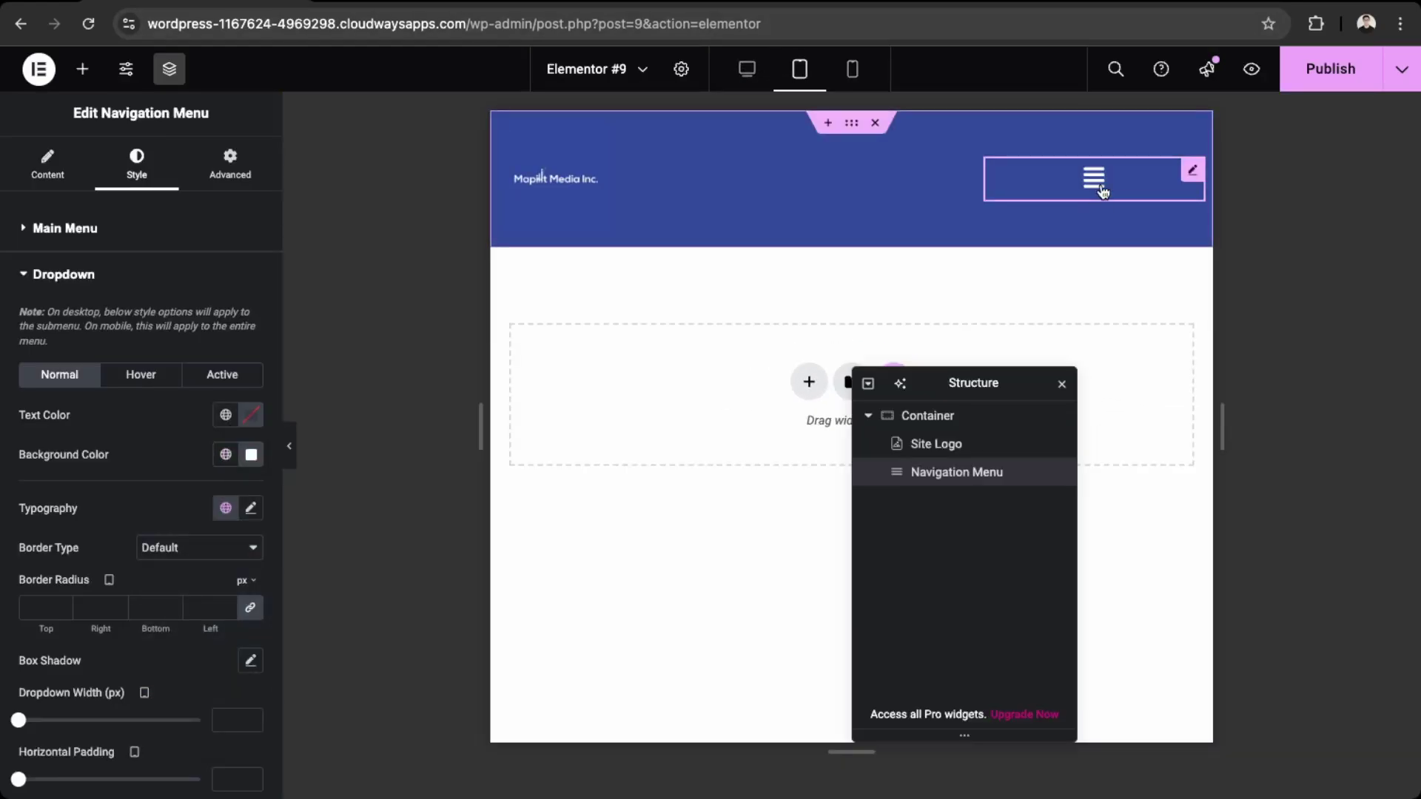
left_click(1103, 191)
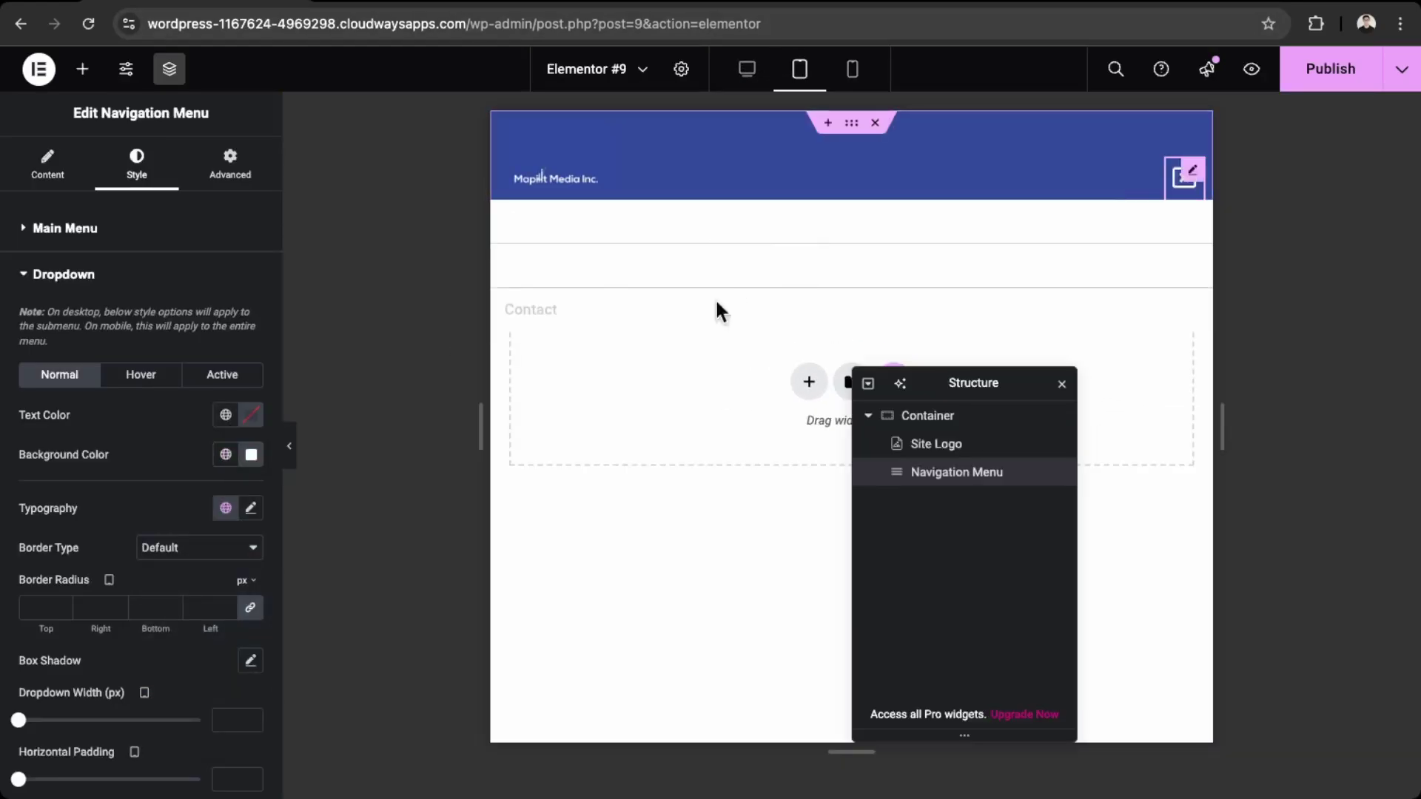
left_click(1177, 188)
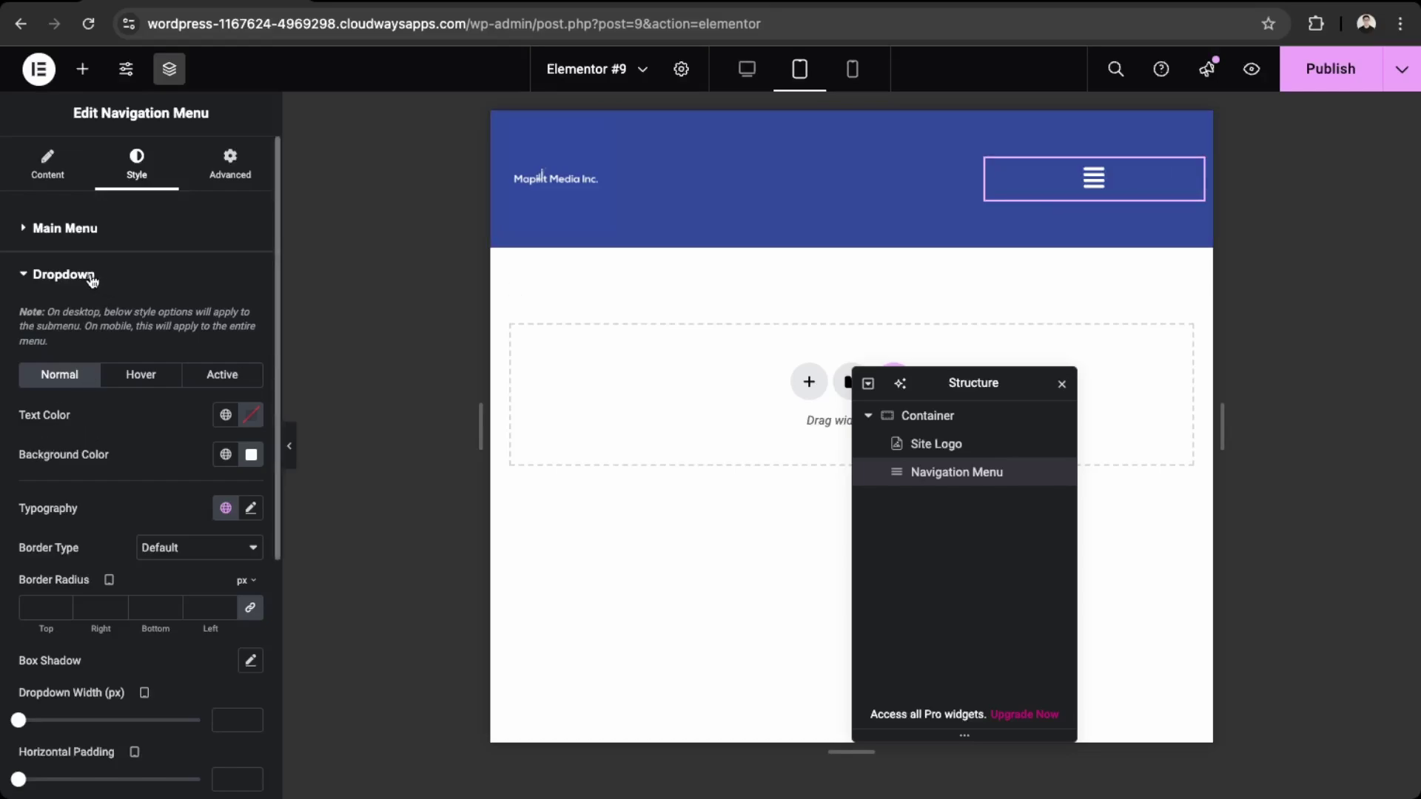
Sample the header's blue as the dropdown's normal background color and reopen the hamburger menu in the tablet preview
left_click(242, 457)
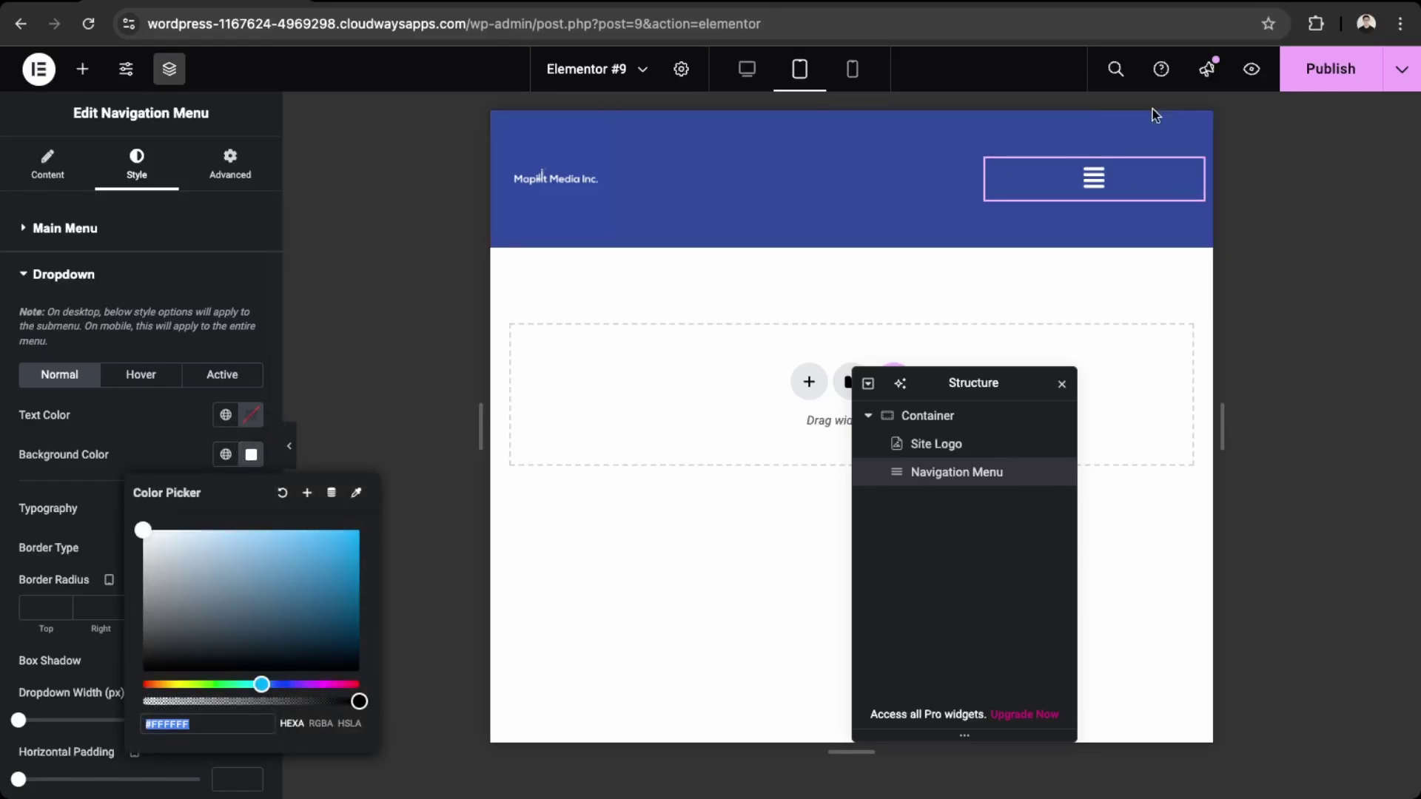
left_click(356, 493)
left_click(578, 159)
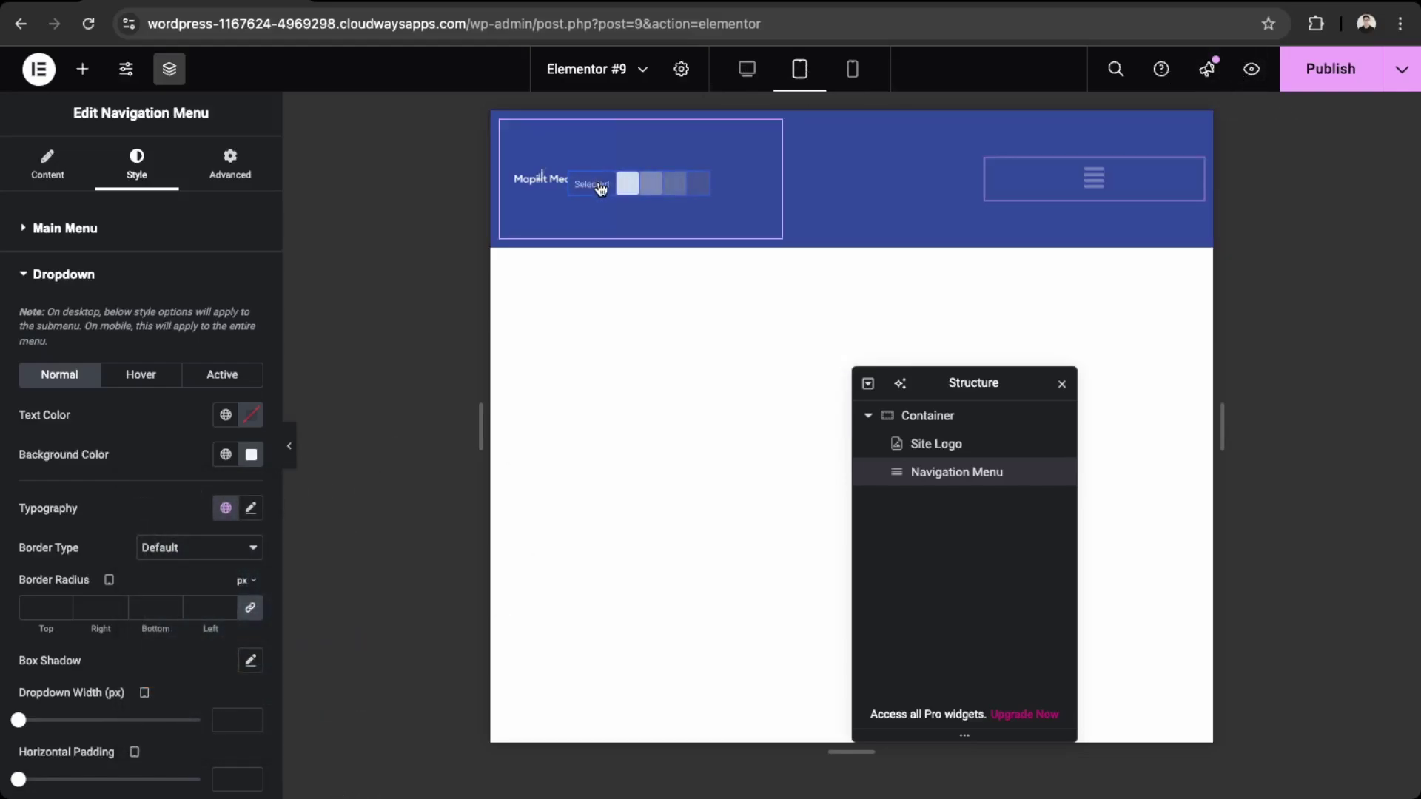
left_click(1094, 179)
left_click(1094, 181)
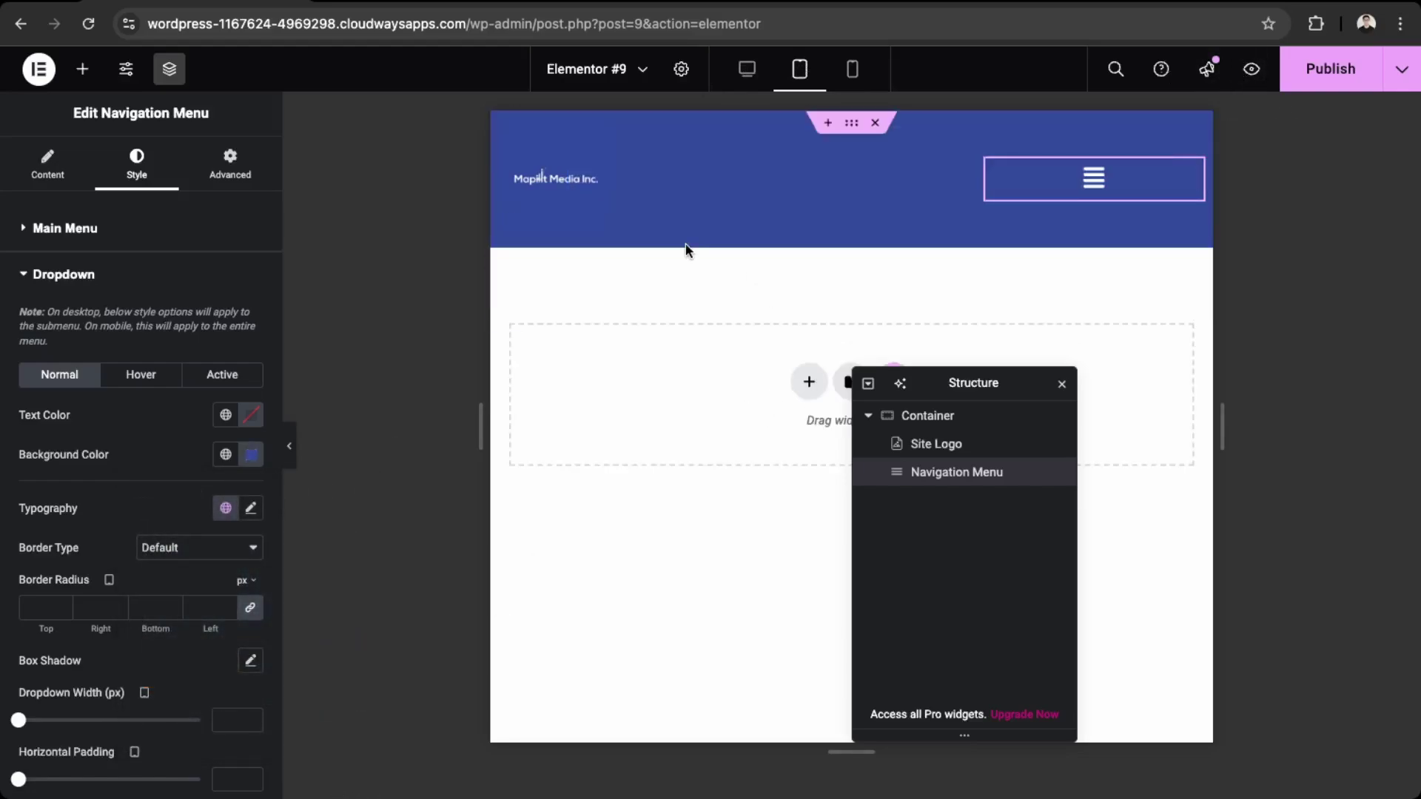
left_click(1094, 179)
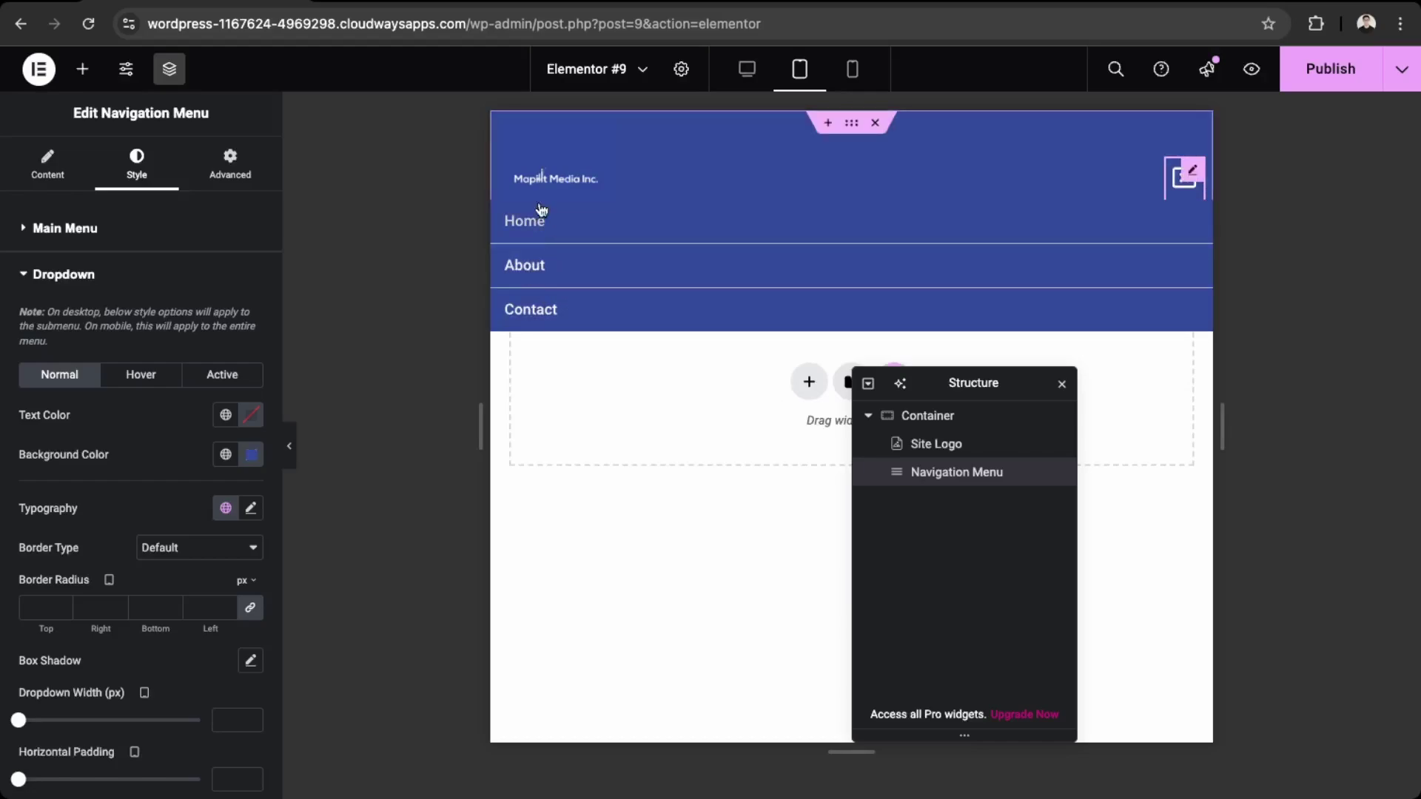
Go to the site's wp-admin dashboard and open the Elementor #9 template's settings from Elementor Header & Footer Builder
left_click(847, 23)
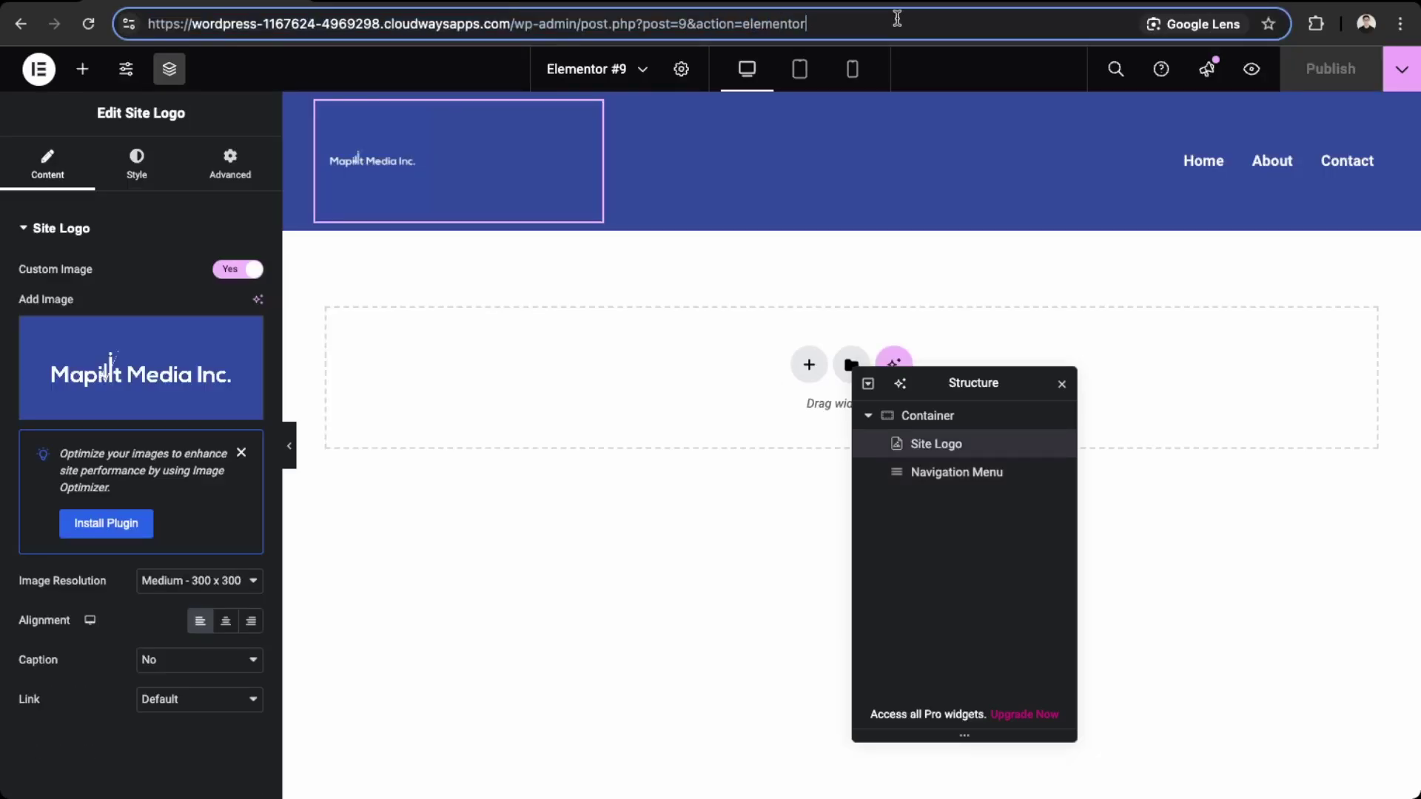
left_click_drag(887, 18, 595, 18)
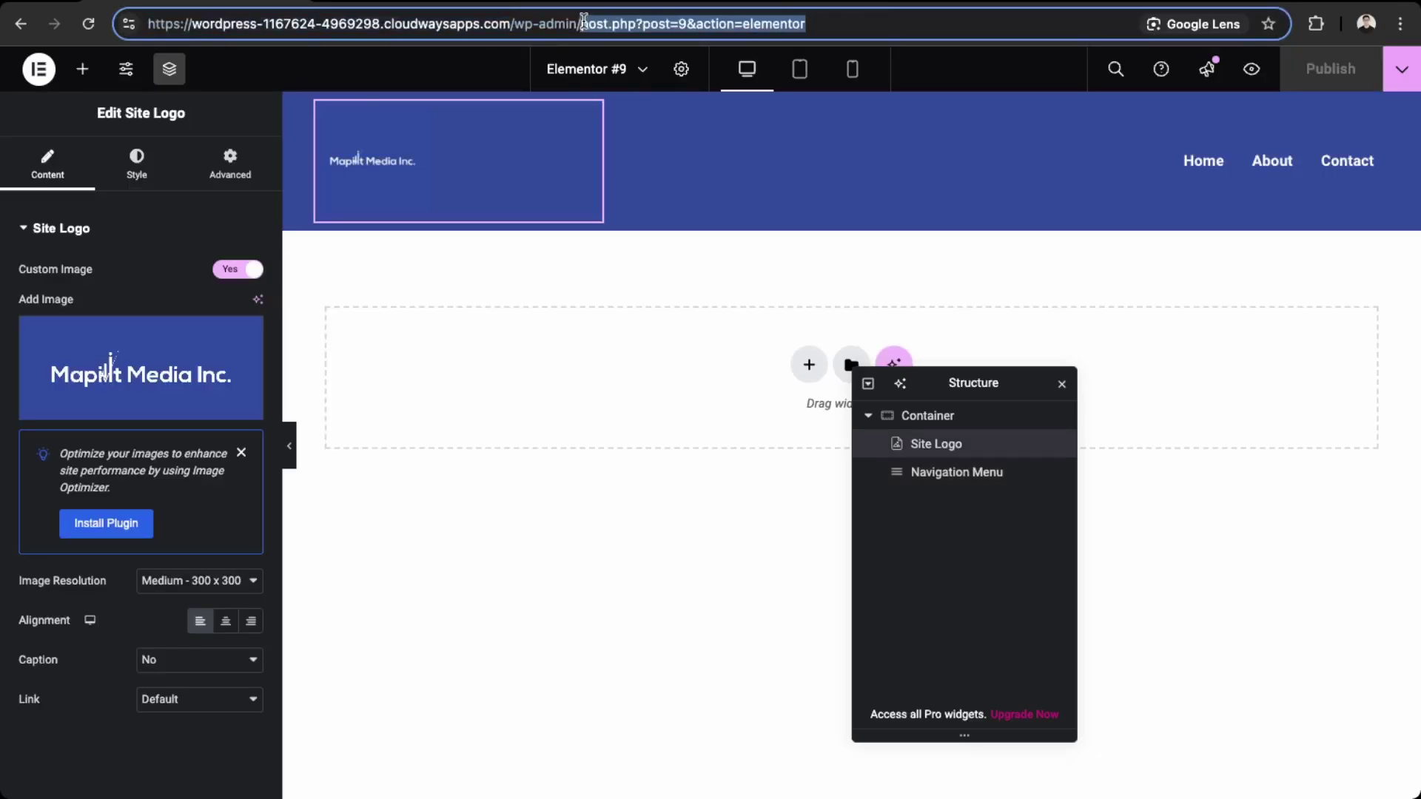
key("BackSpace")
key("Return")
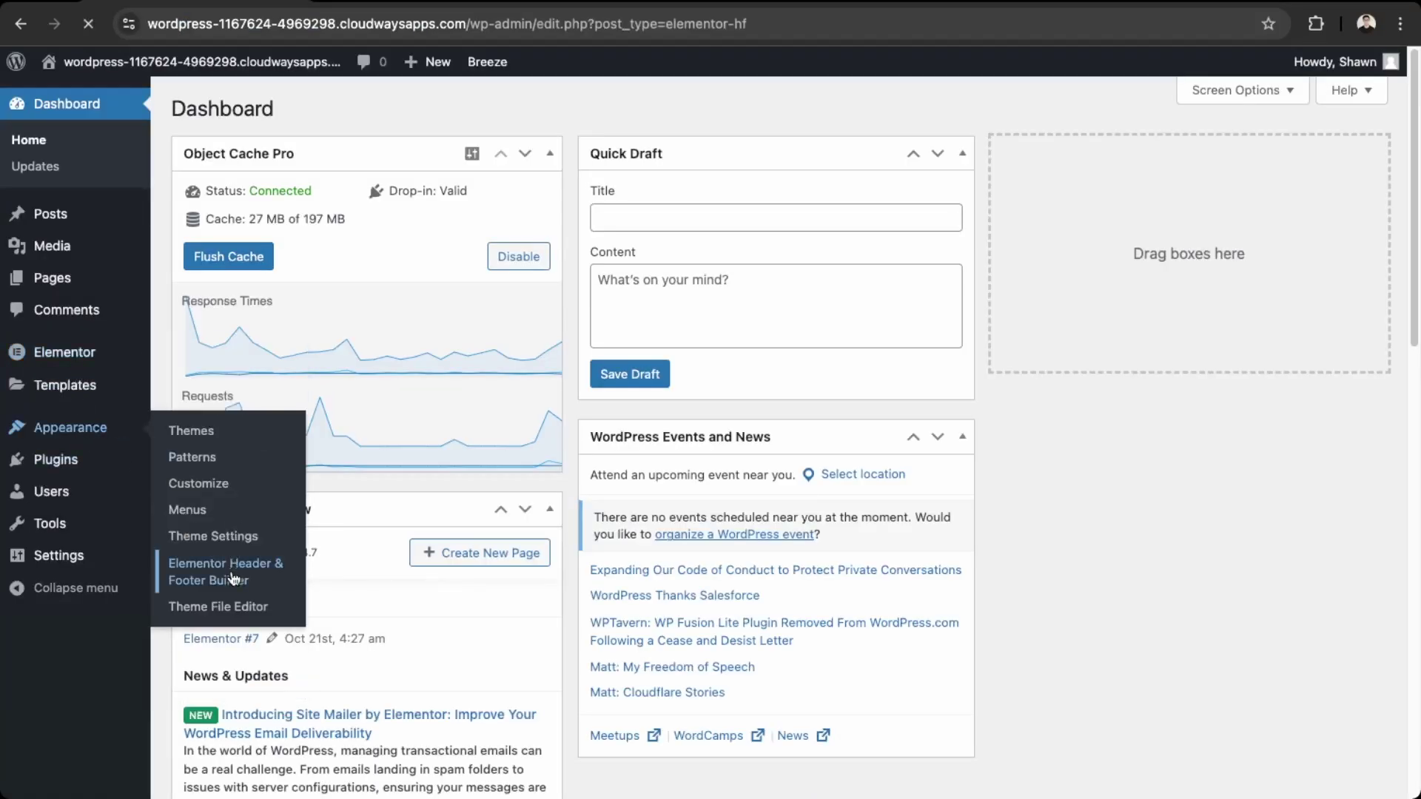
left_click(231, 578)
left_click(309, 396)
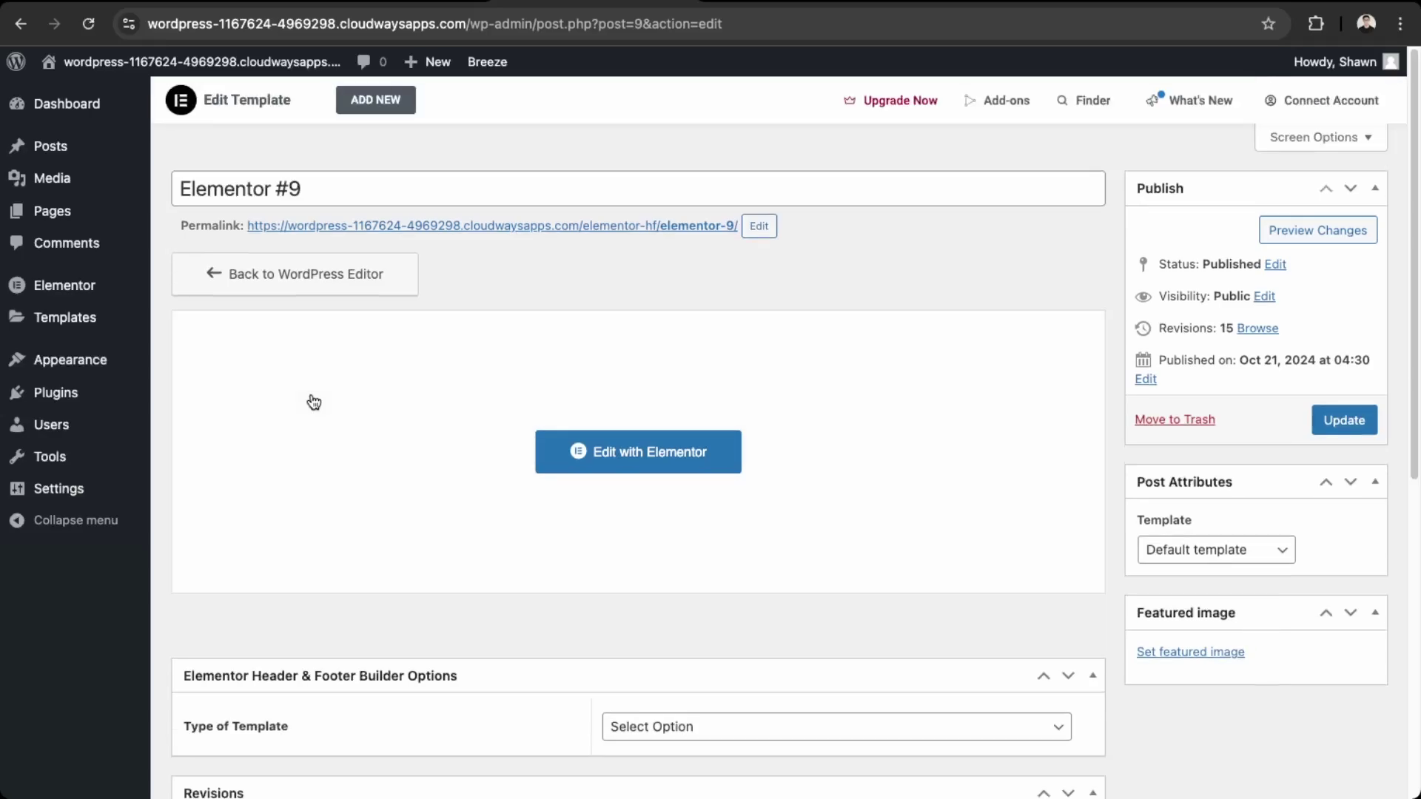
Set the template type to Header with Display On set to Entire Website, and update the template
scroll(314, 402, "down", 5)
left_click(779, 541)
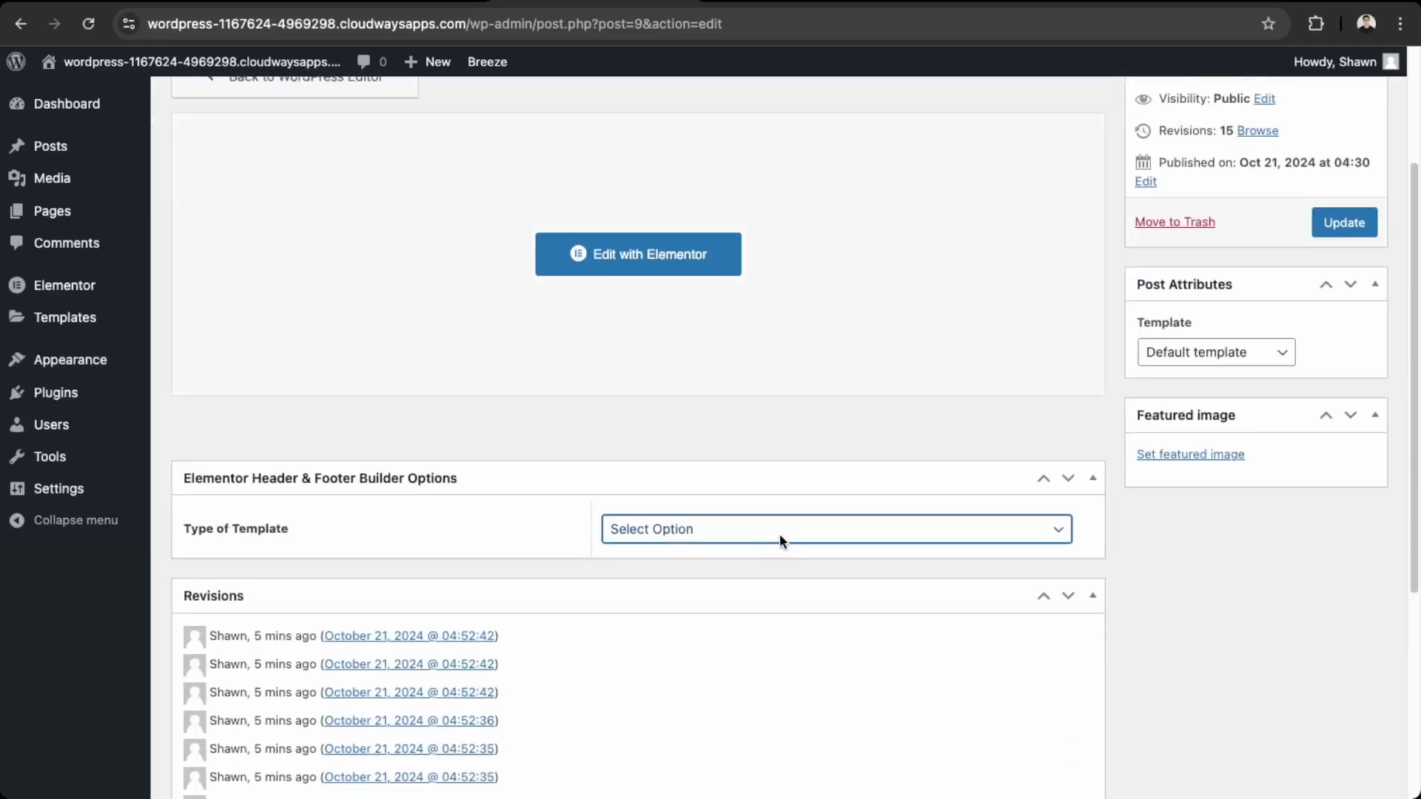
left_click(762, 549)
left_click(706, 592)
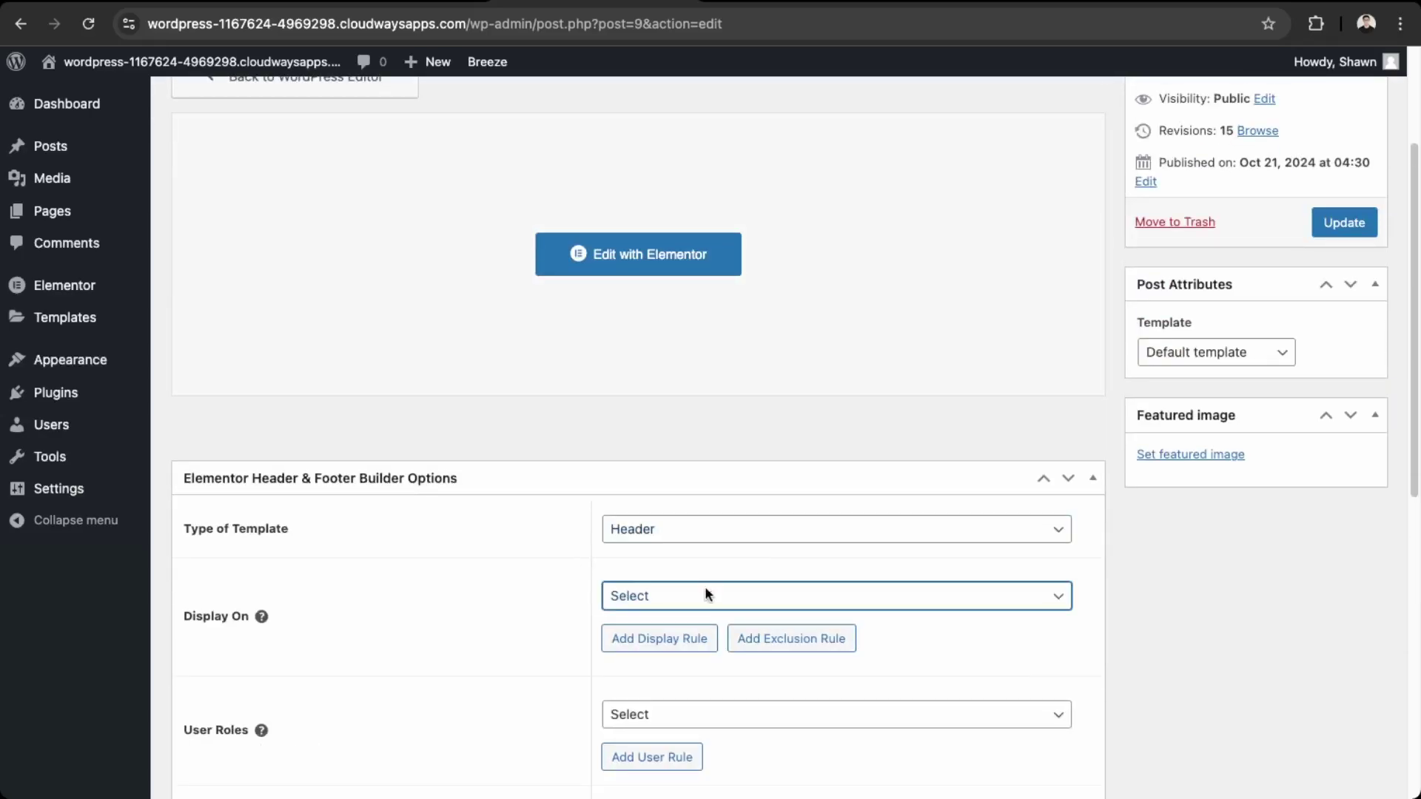
left_click(687, 636)
scroll(687, 636, "down", 5)
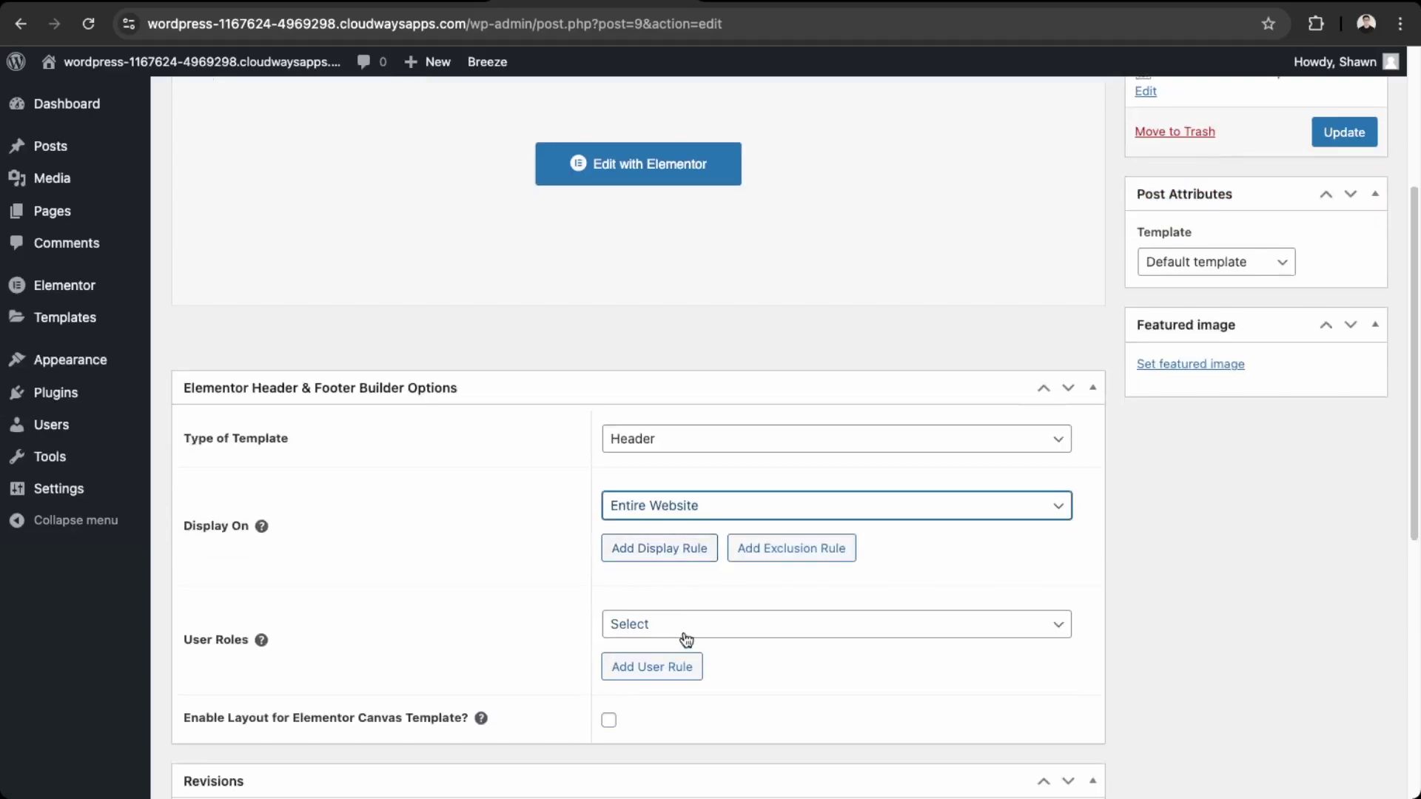
scroll(685, 632, "down", 3)
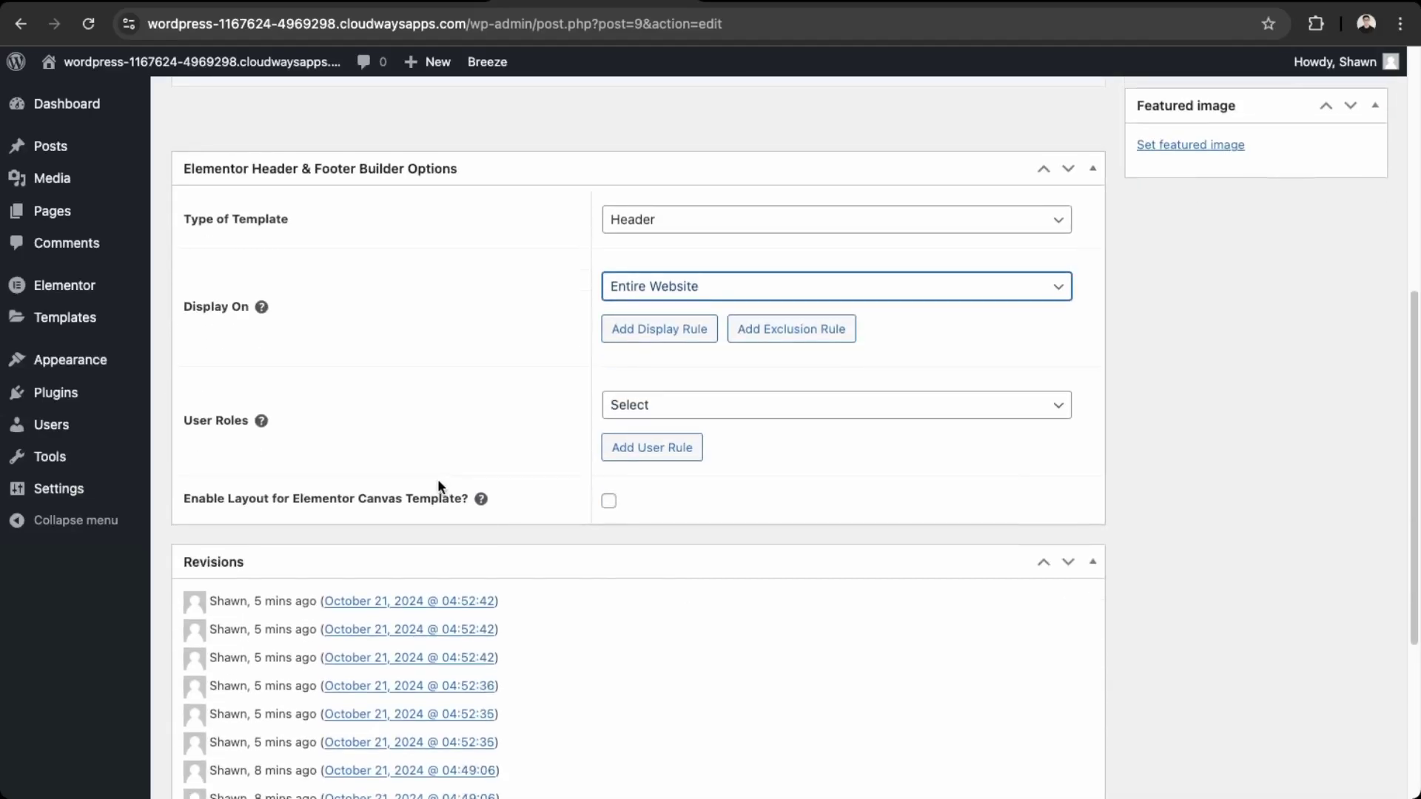
scroll(762, 532, "up", 12)
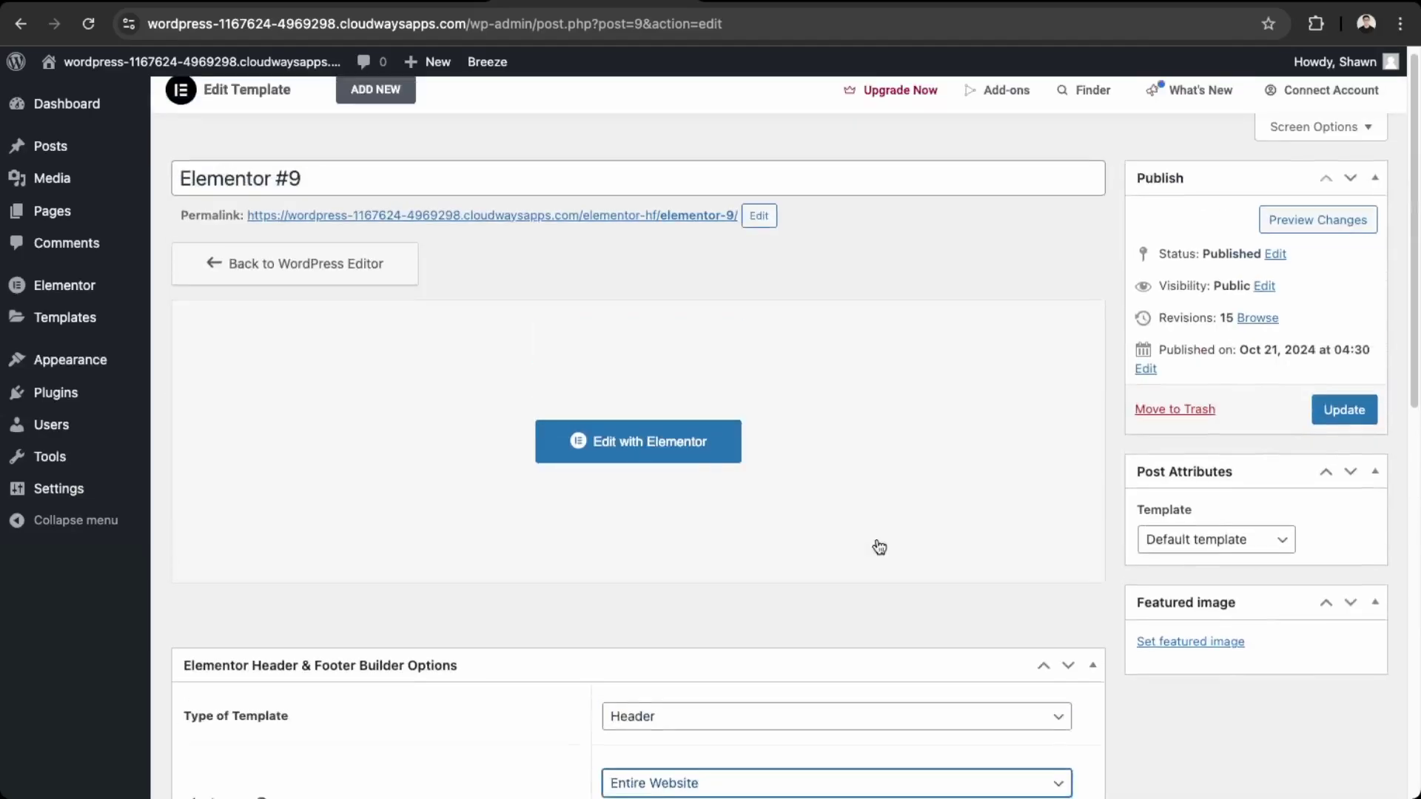
left_click(1259, 415)
Review the template's Header & Footer Builder options and visit the live site to examine the header
scroll(818, 476, "down", 8)
scroll(771, 466, "down", 1)
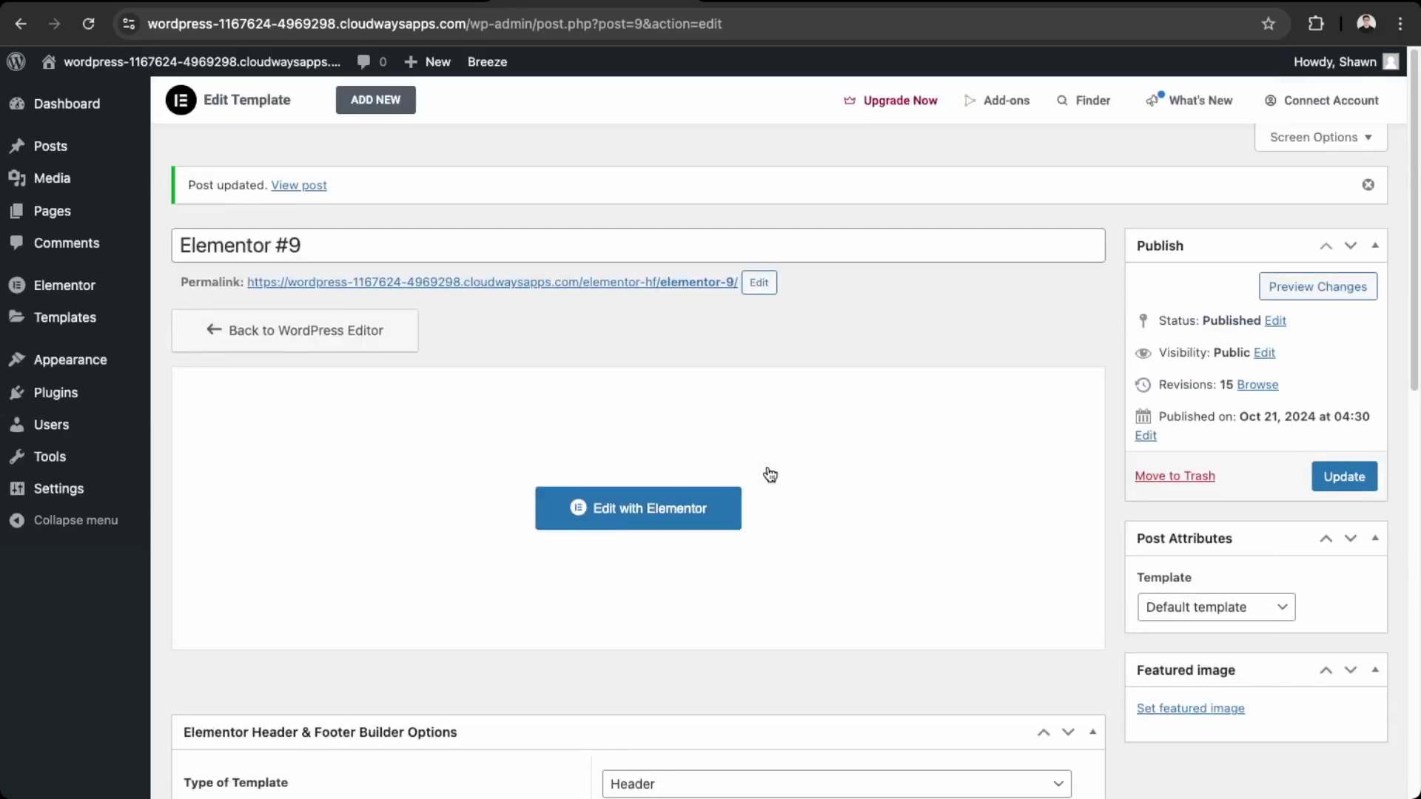
scroll(770, 466, "down", 6)
scroll(740, 518, "down", 6)
scroll(669, 590, "up", 1)
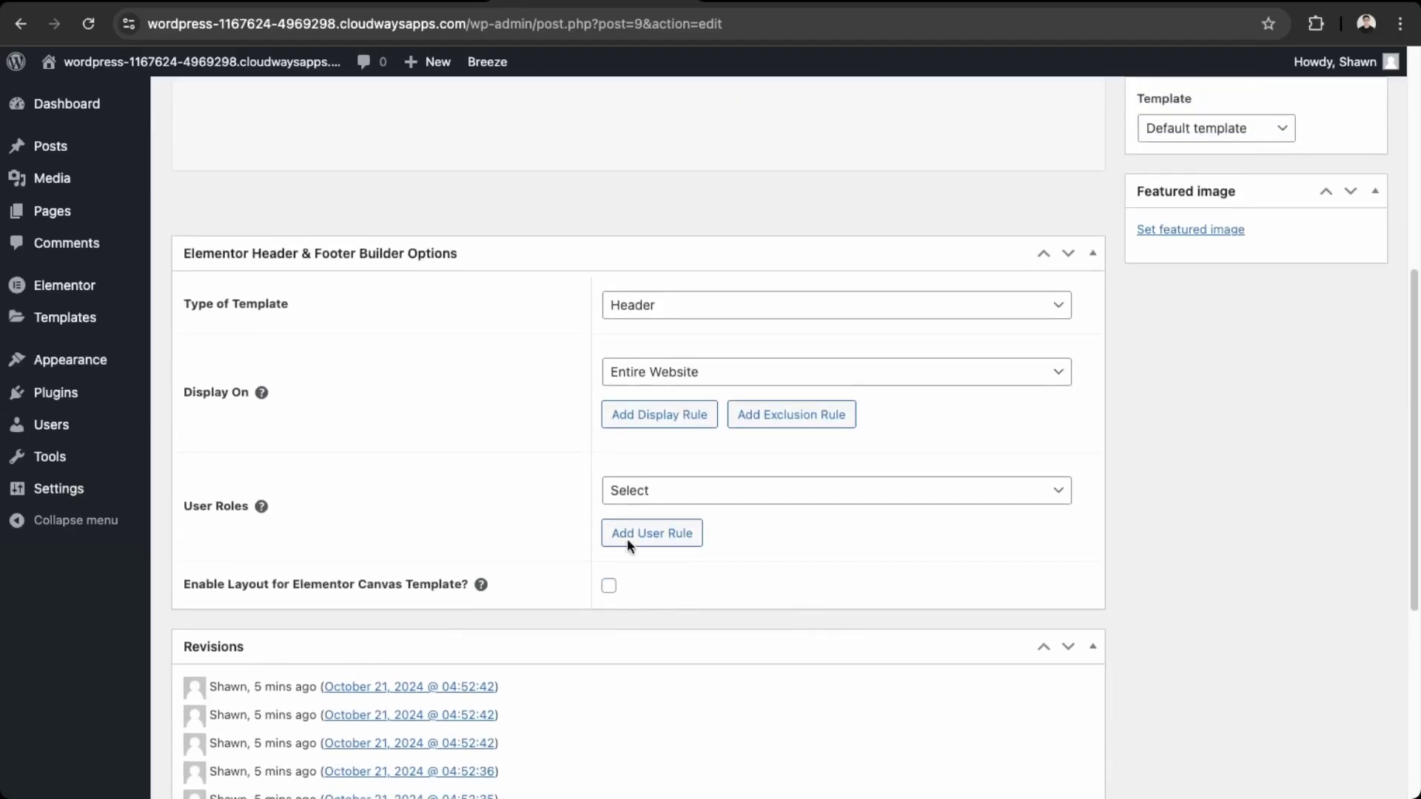
scroll(735, 539, "down", 6)
scroll(736, 539, "up", 15)
mouse_move(111, 63)
left_click(111, 94)
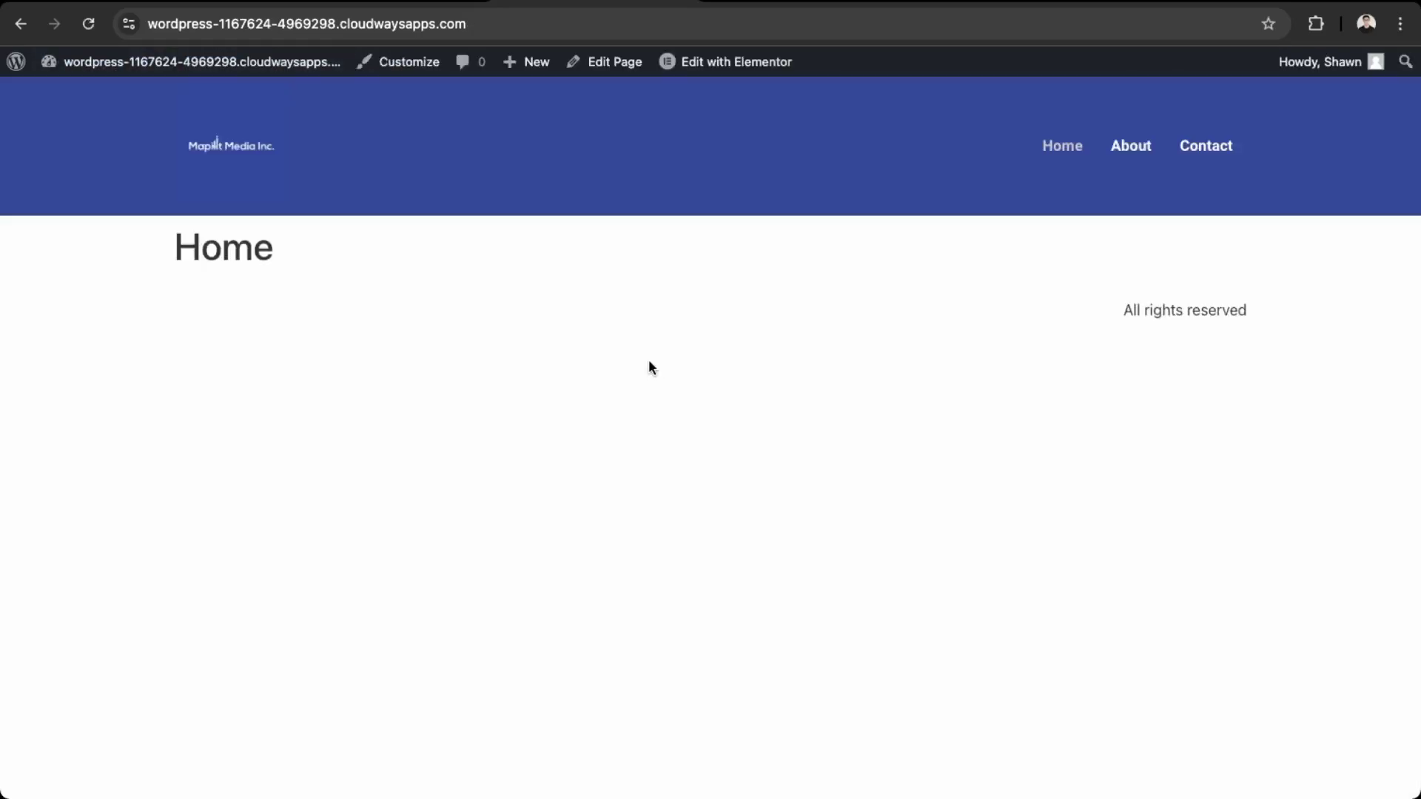
left_click_drag(229, 146, 1267, 179)
left_click(1304, 200)
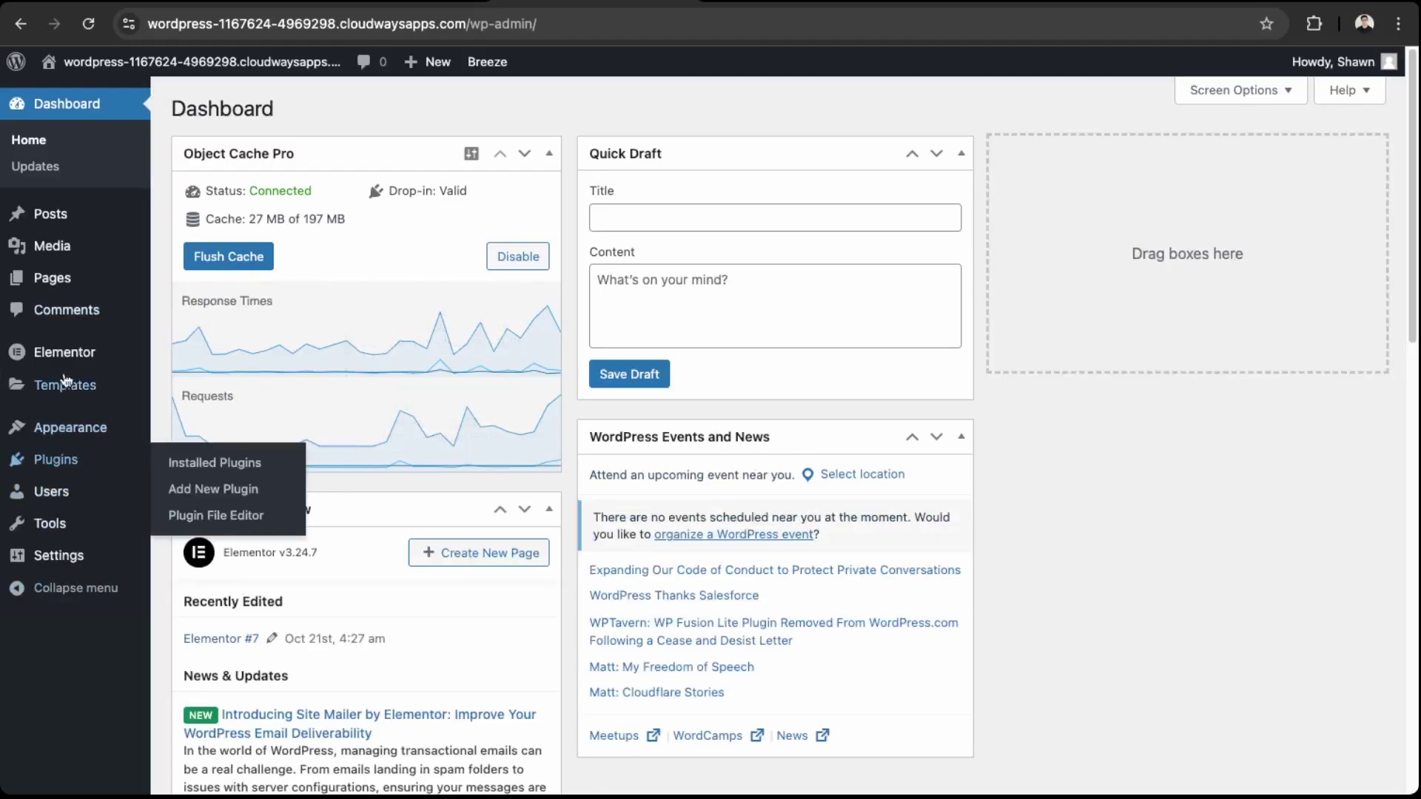
Create a new Elementor Header & Footer Builder template titled Footer and publish it
mouse_move(65, 386)
mouse_move(71, 425)
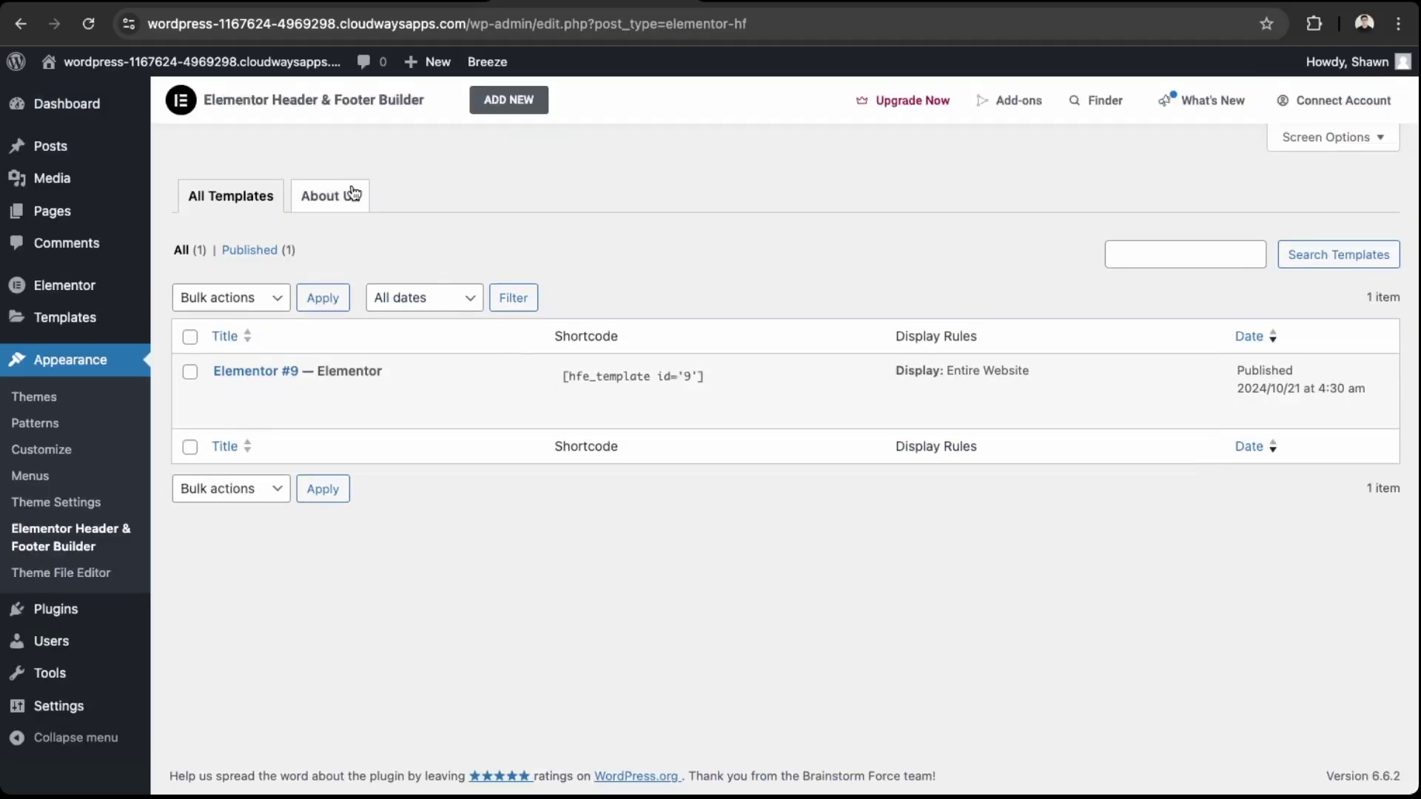
left_click(508, 99)
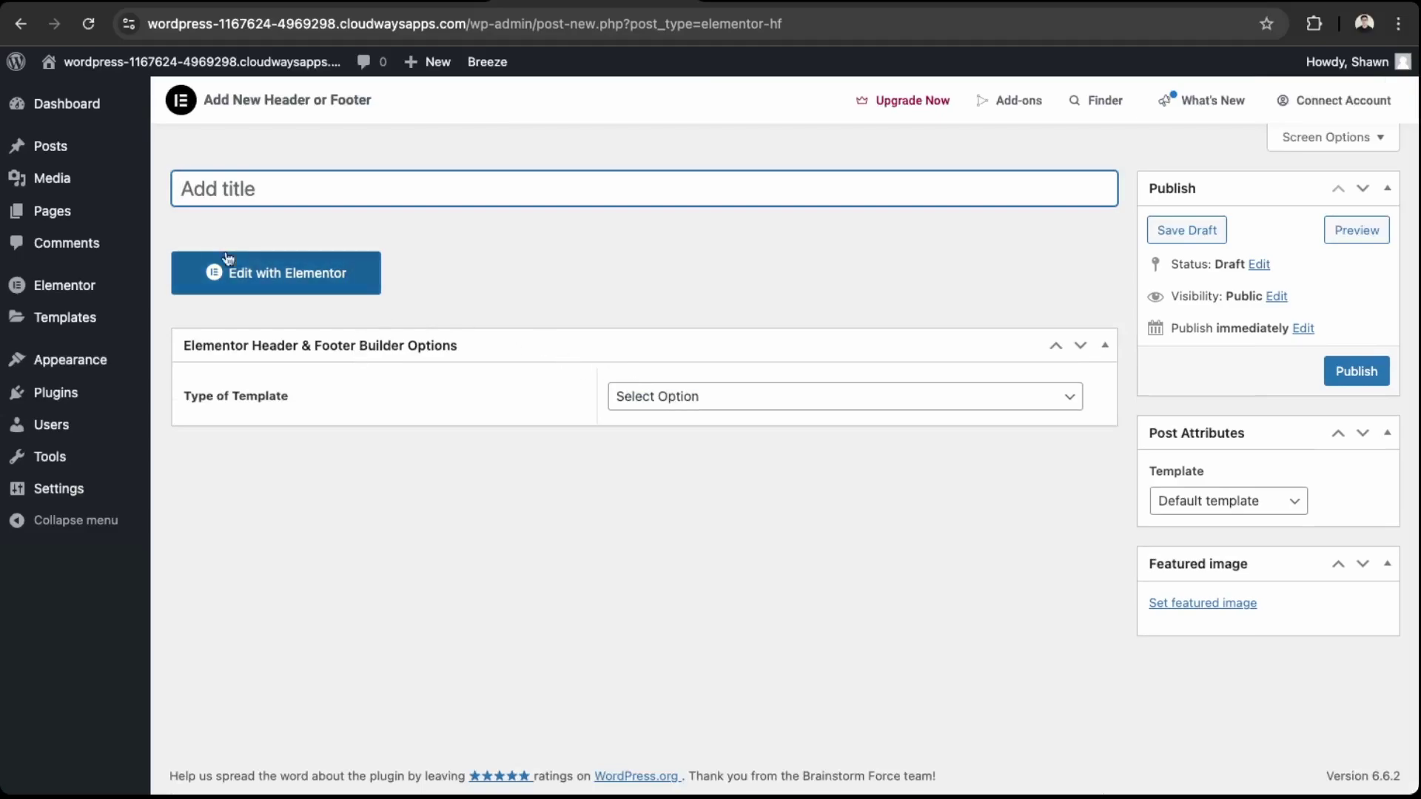
type("Footer")
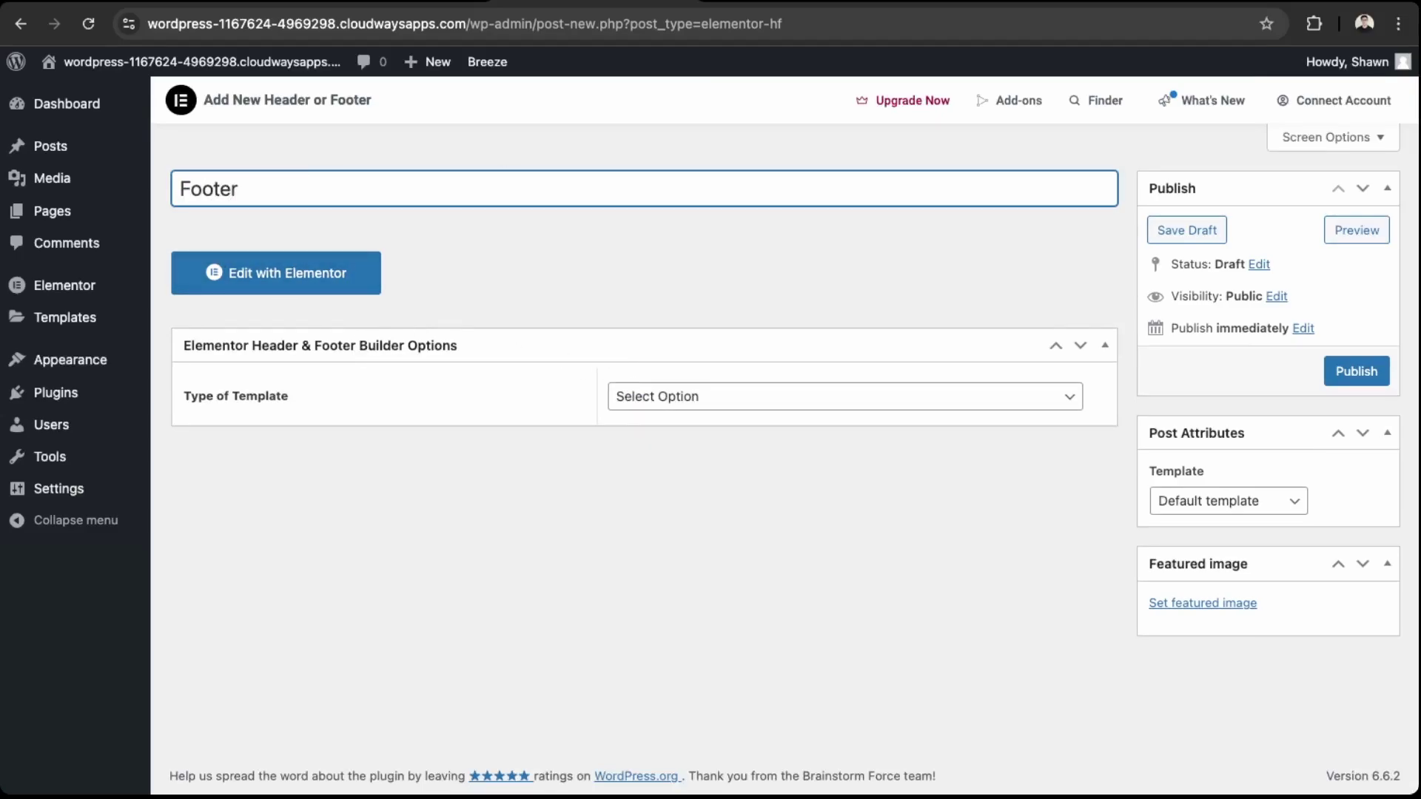
left_click(1340, 381)
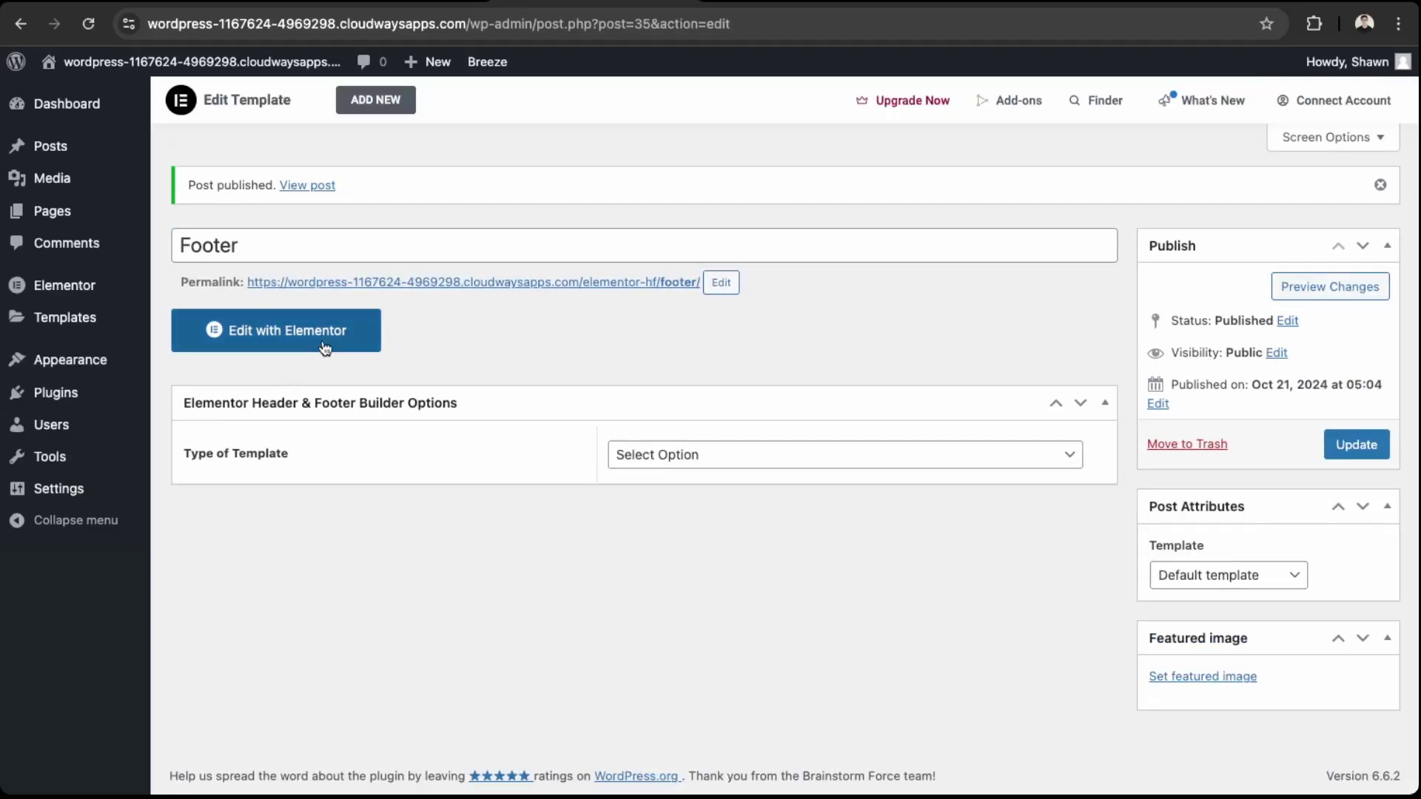
Open the Footer template in the Elementor editor and add a single row-direction container
left_click(288, 332)
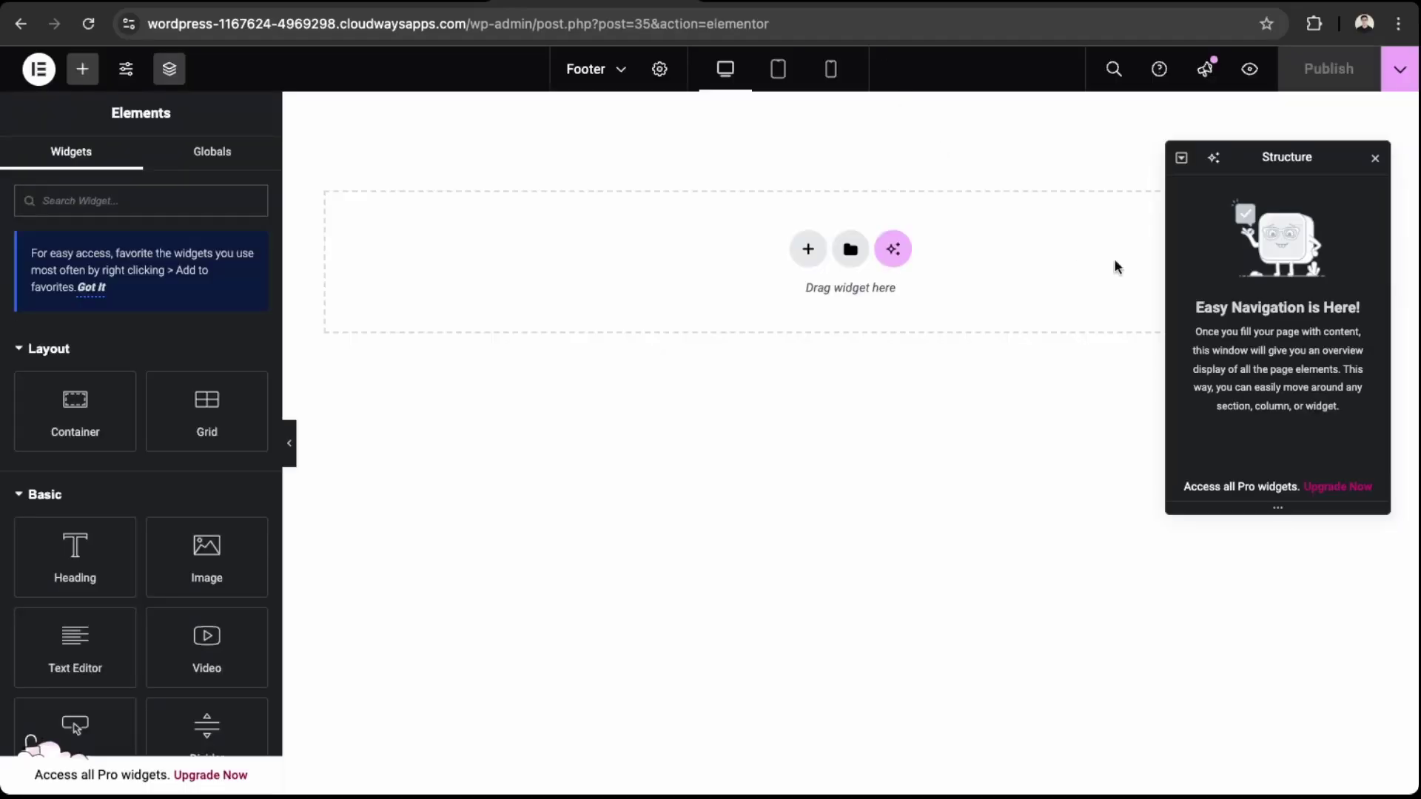
left_click(805, 263)
left_click(802, 281)
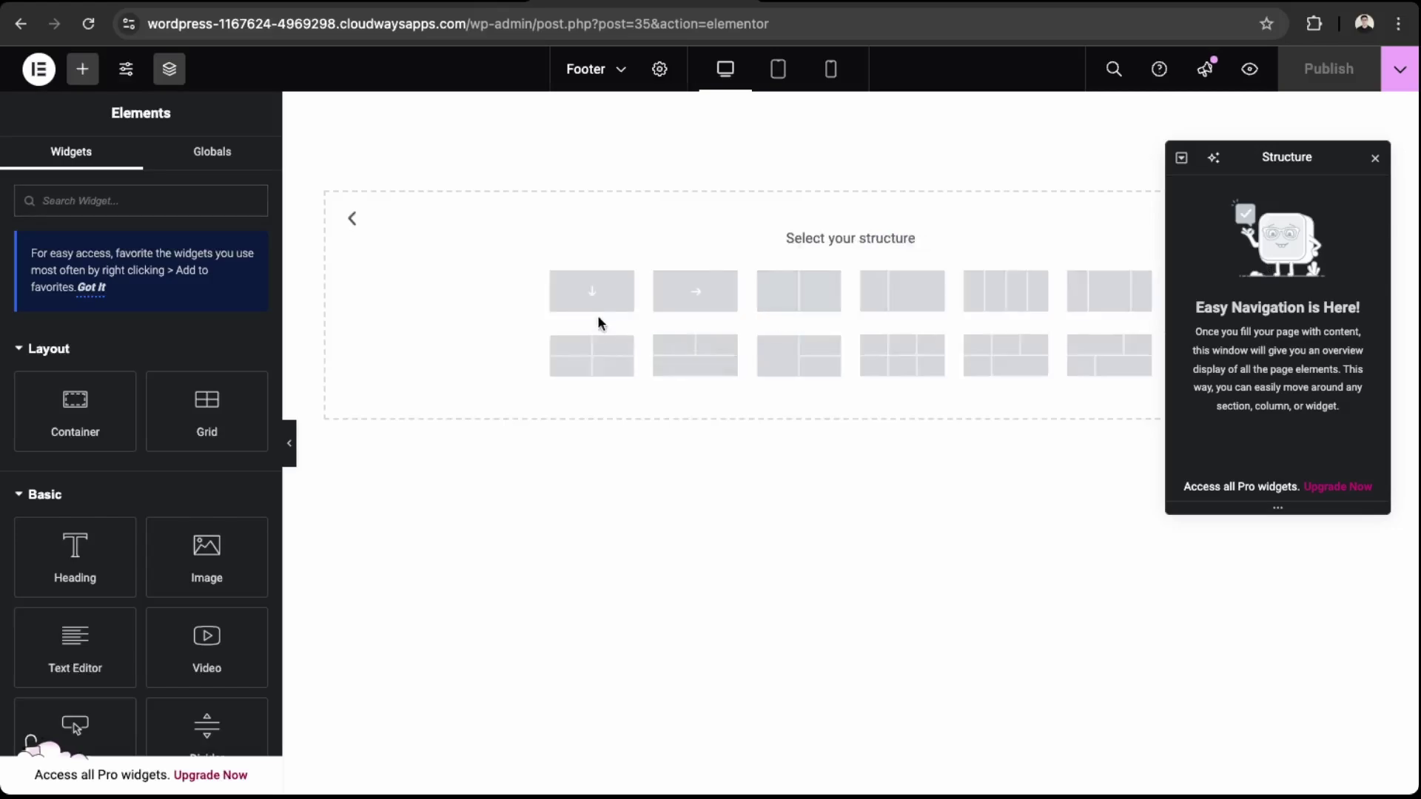
left_click(714, 302)
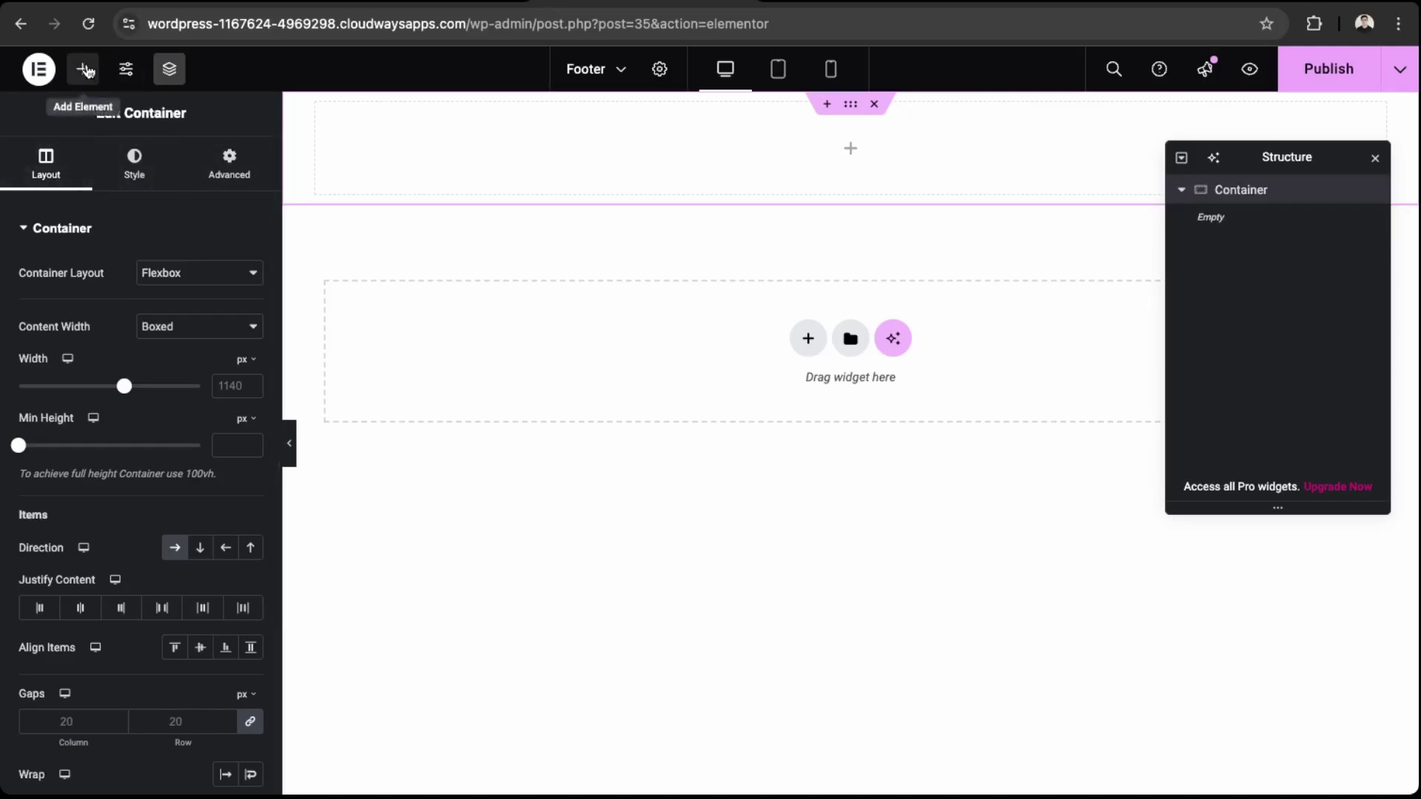
Give the footer container a Classic background with the color #334B9C
left_click(134, 164)
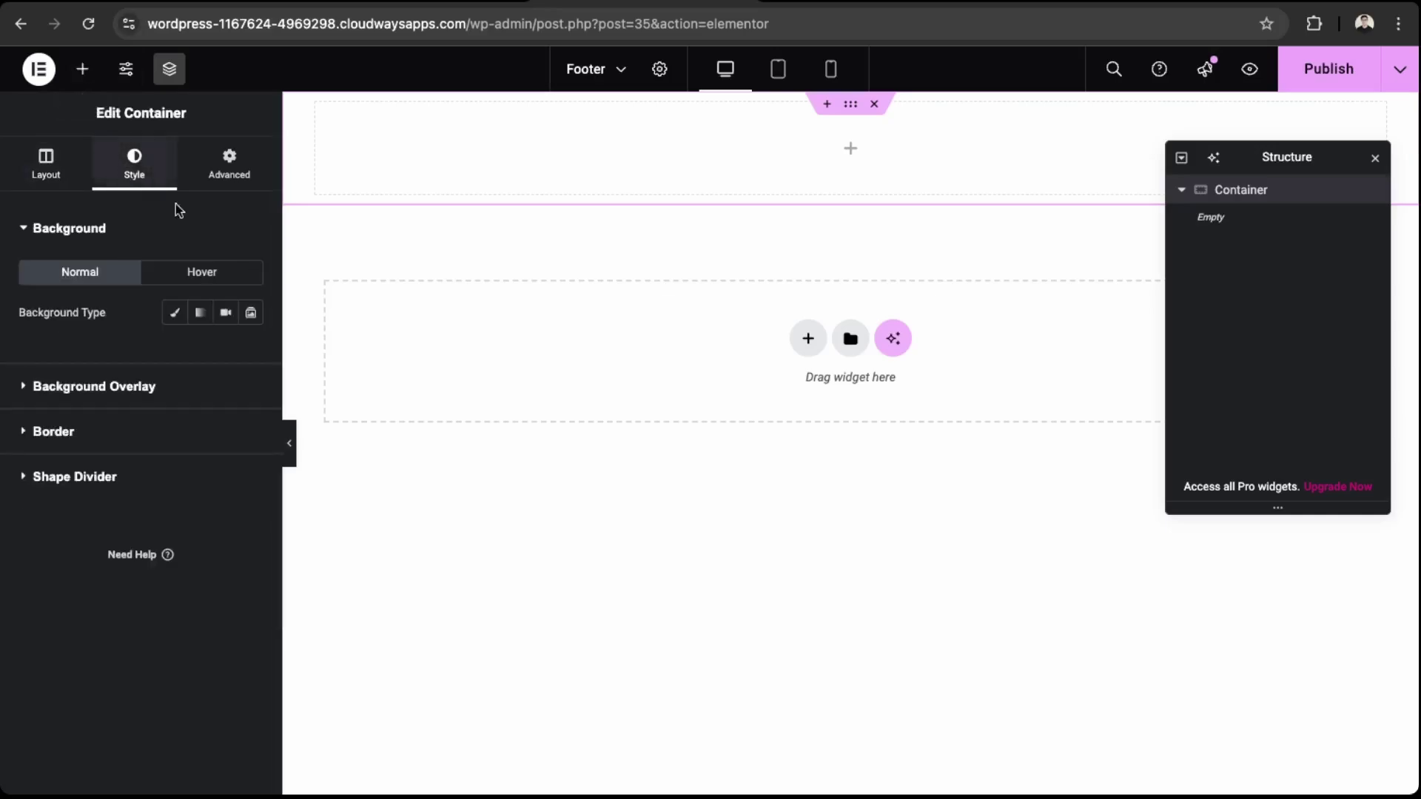
left_click(175, 314)
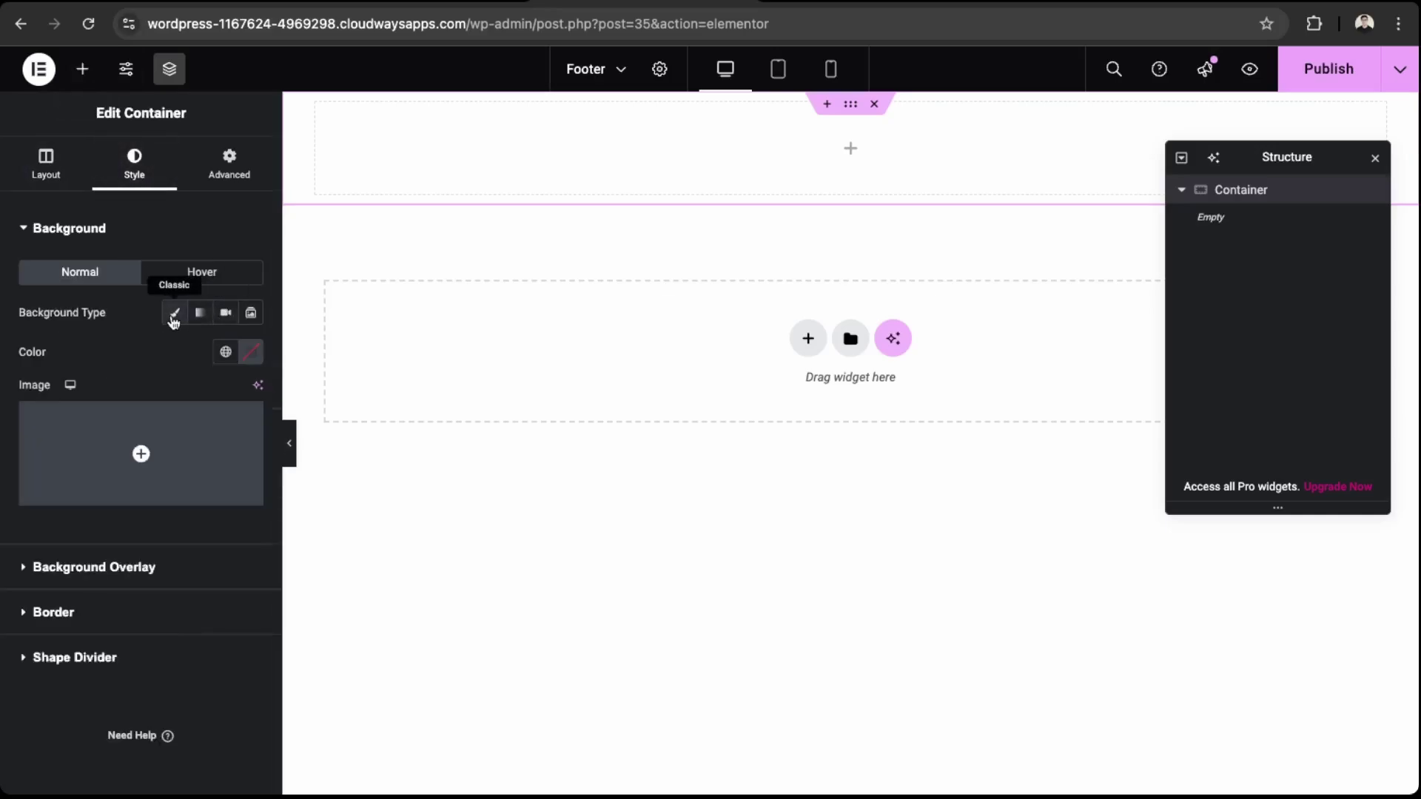
left_click(251, 352)
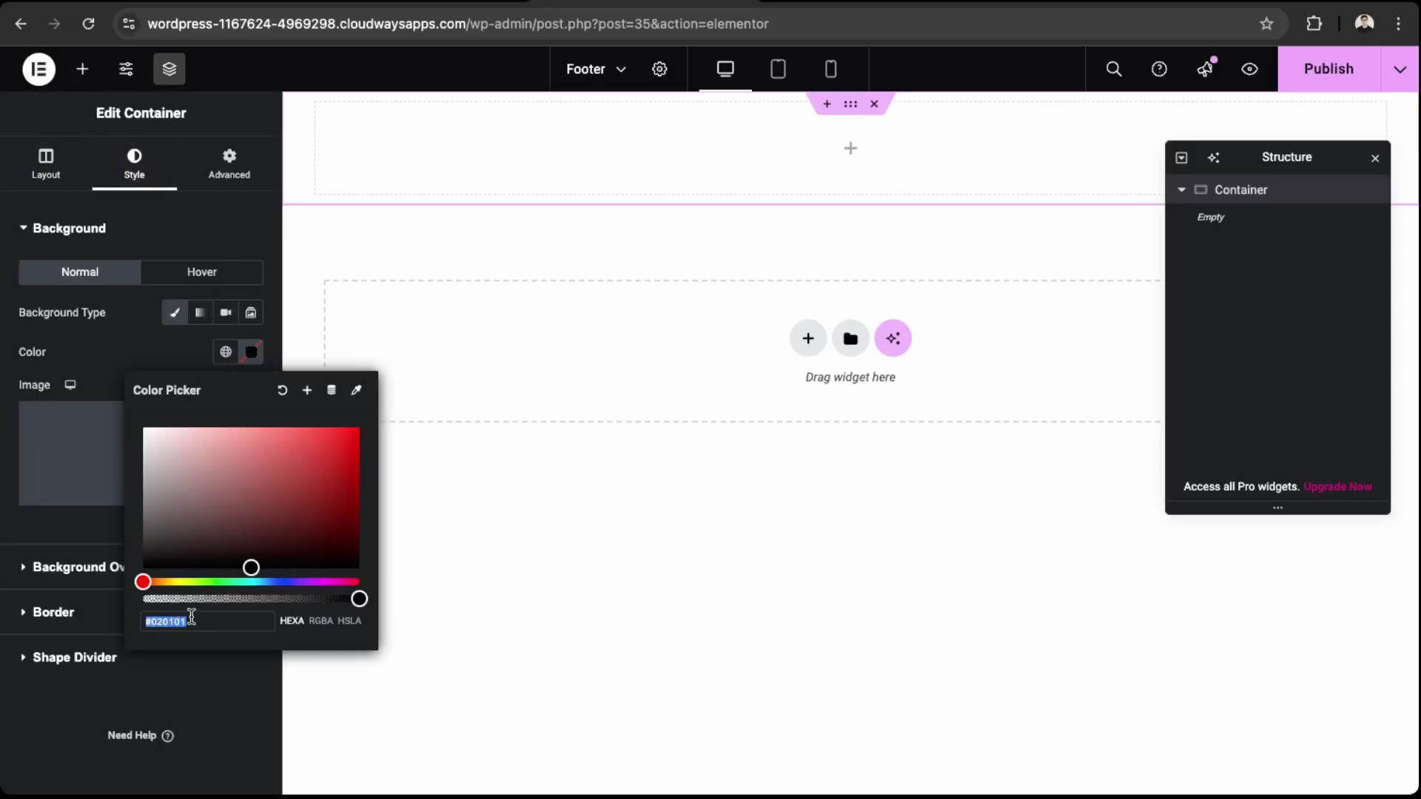
type("#334B9C")
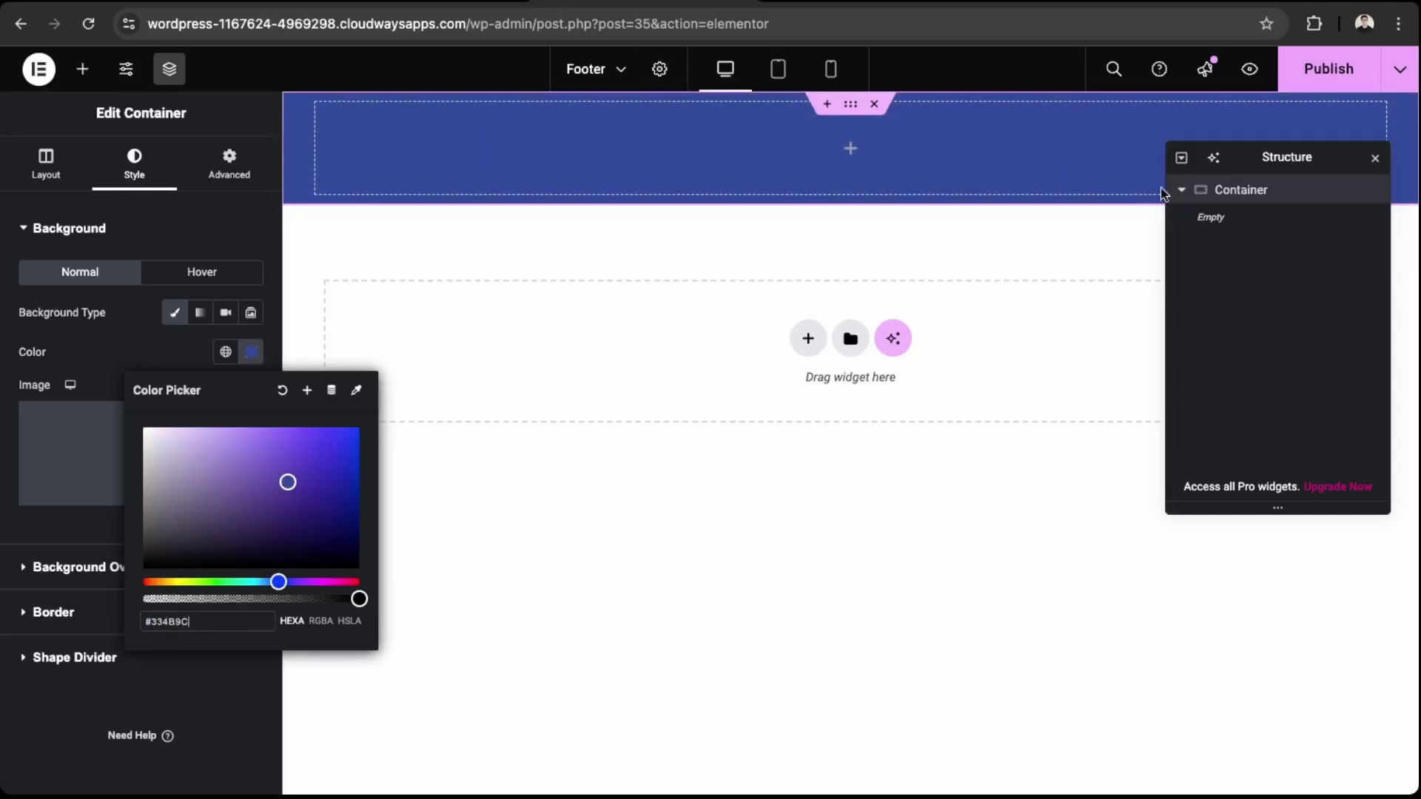
left_click(1250, 192)
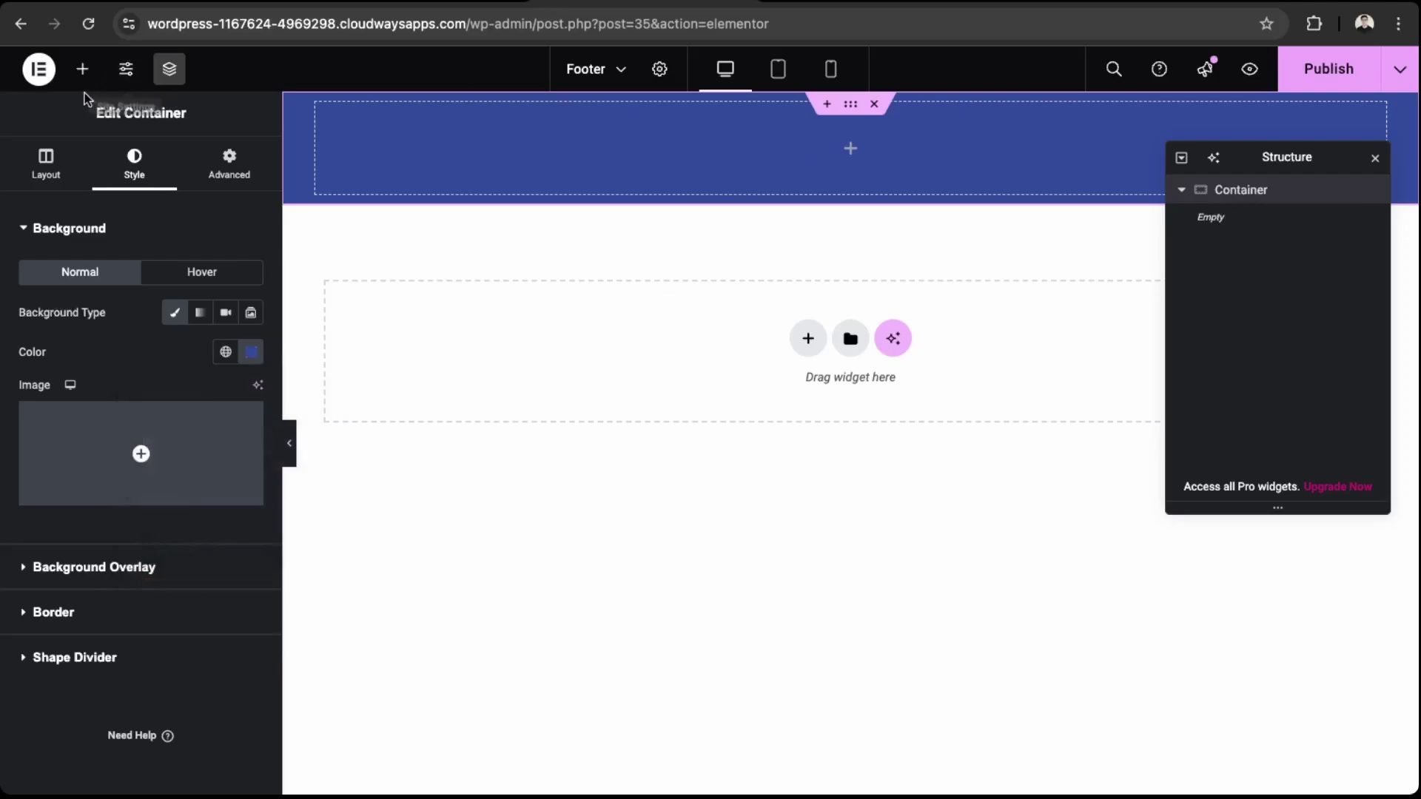
Add the Header & Footer Builder's Navigation Menu widget to the footer container
left_click(82, 69)
scroll(97, 508, "down", 20)
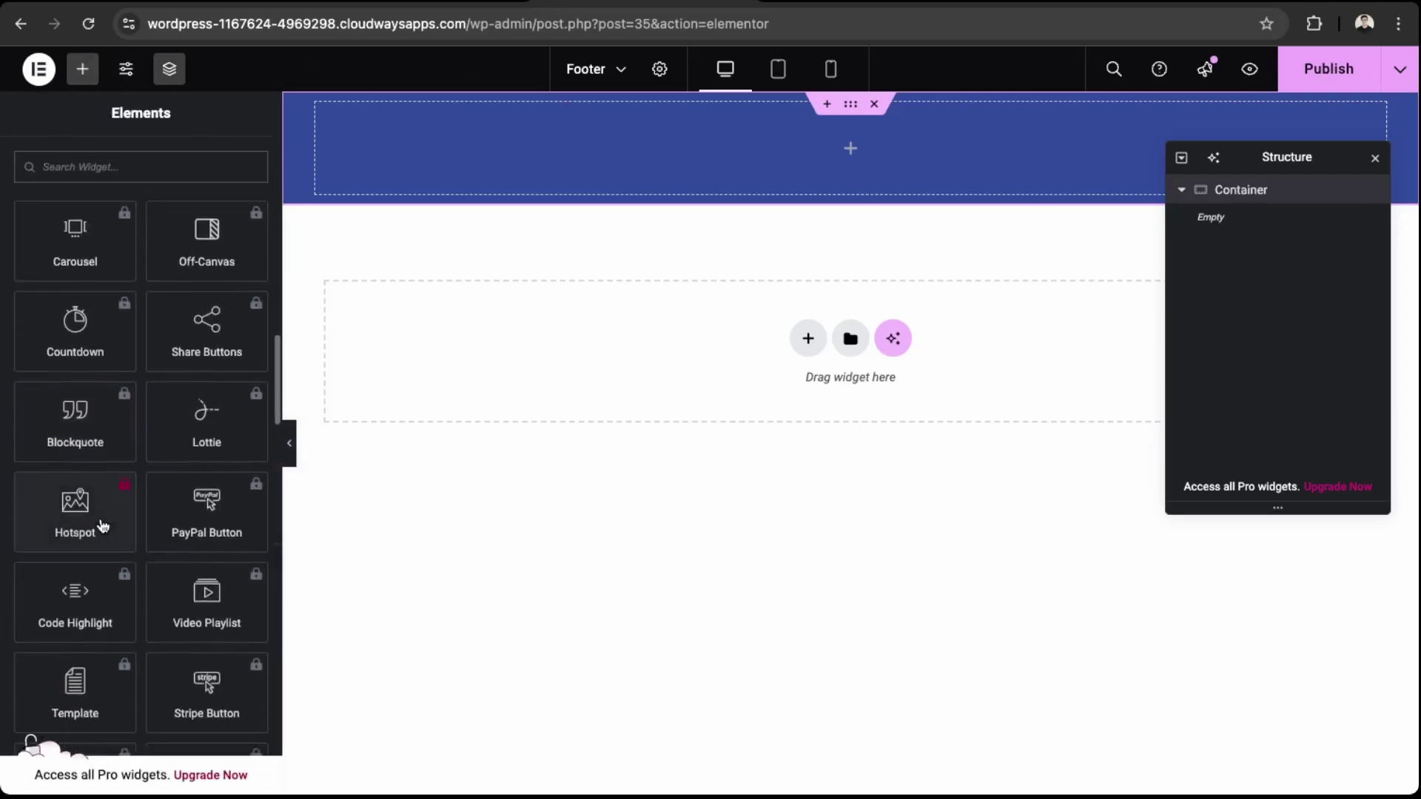
scroll(104, 522, "up", 5)
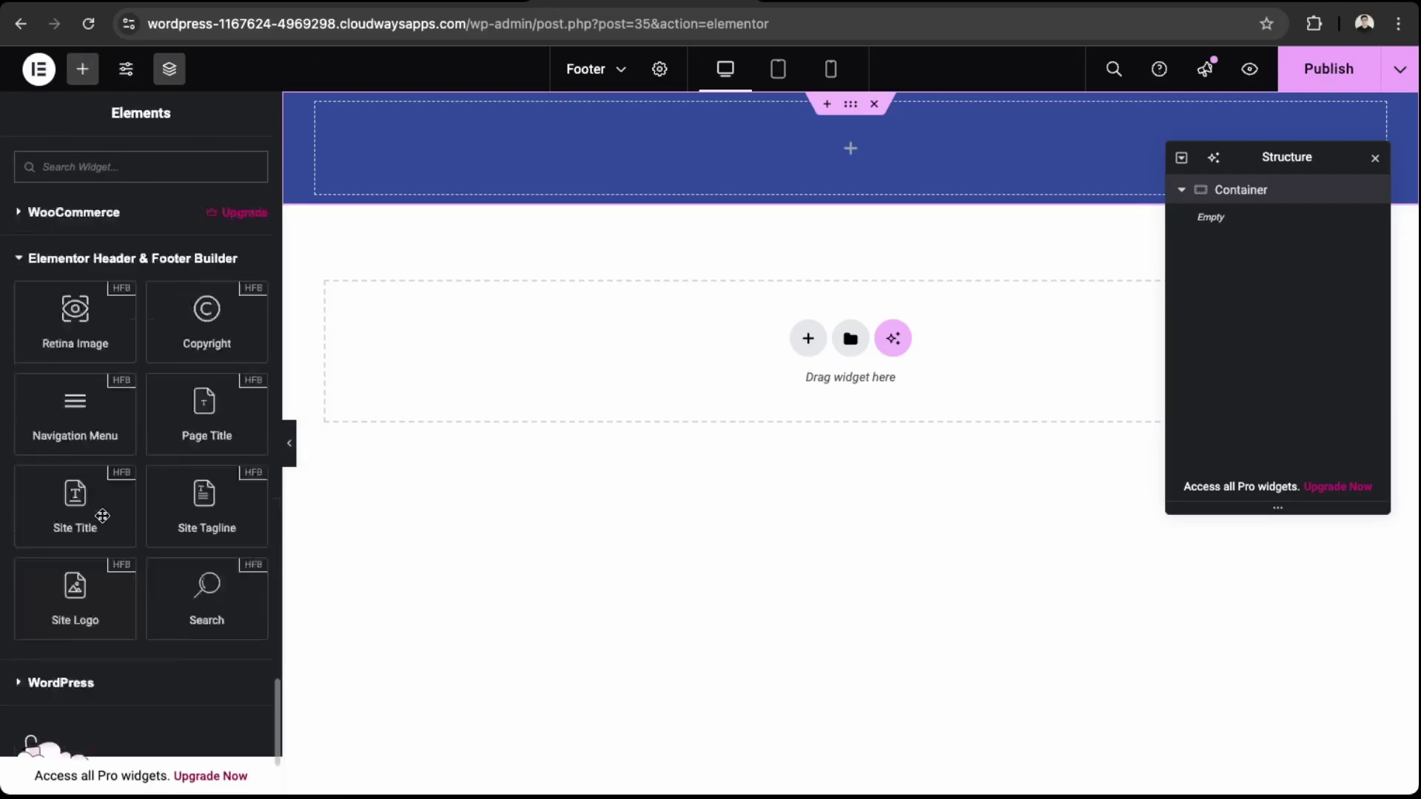
left_click(73, 555)
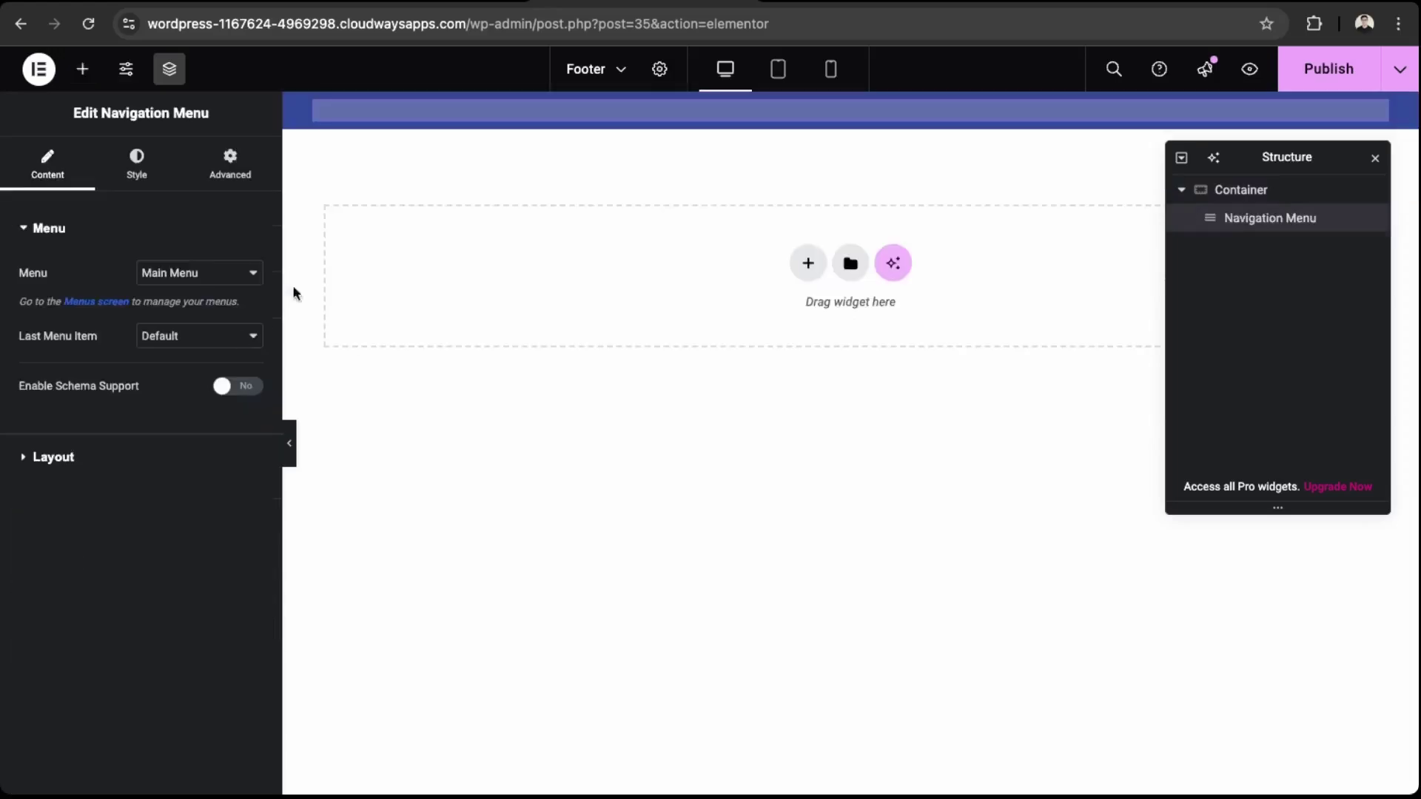
Set the footer Navigation Menu's layout to Vertical
left_click(137, 165)
left_click(48, 164)
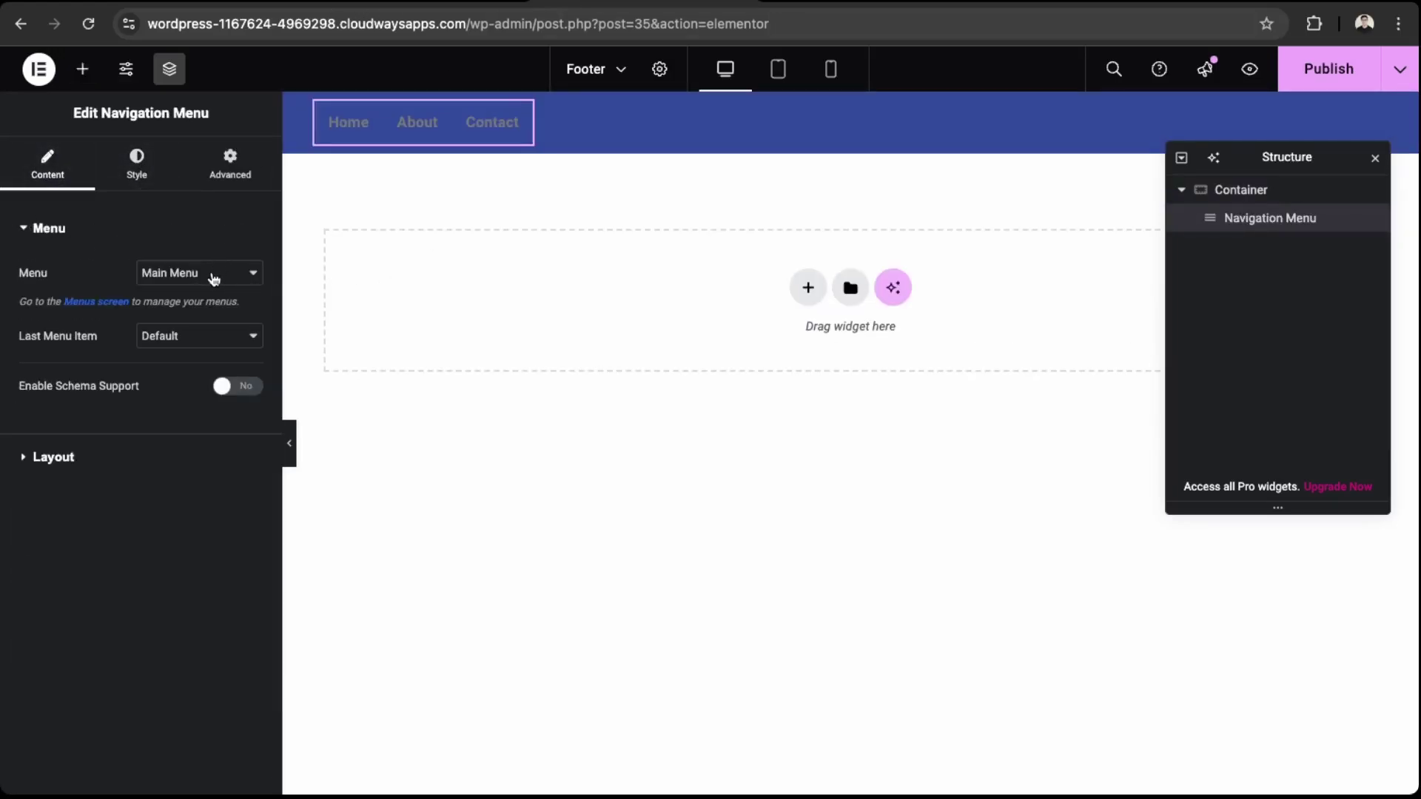
left_click(59, 462)
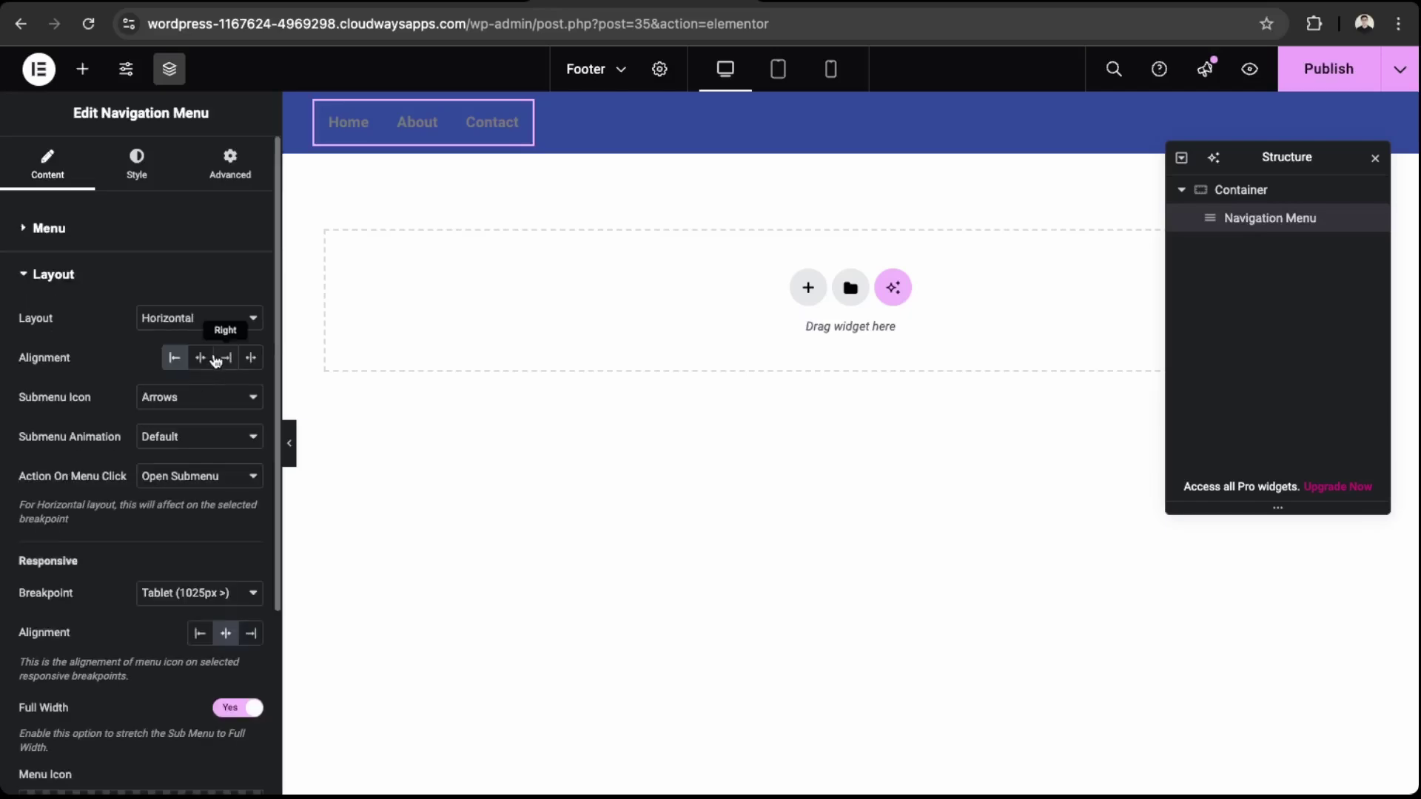
left_click(198, 340)
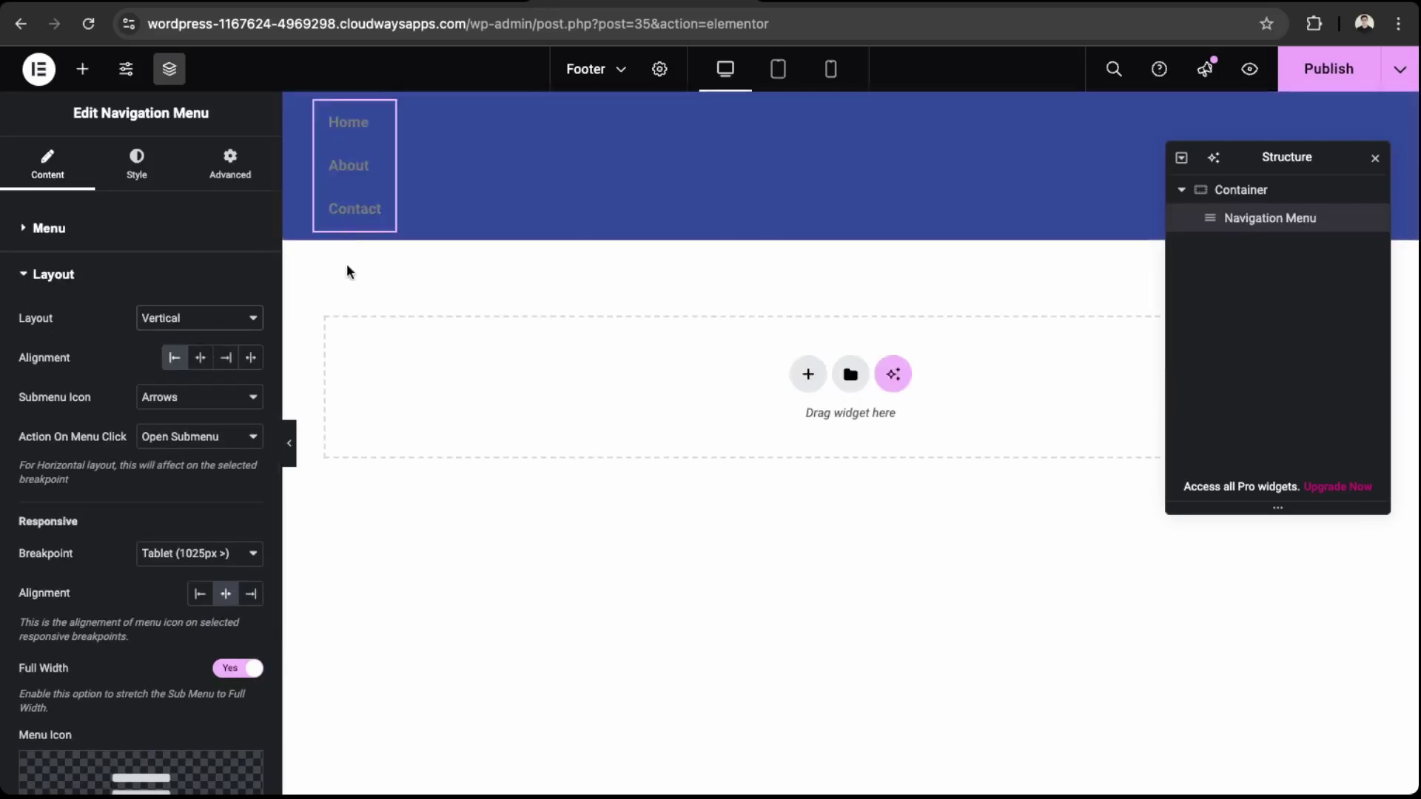
Add a Social Icons widget to the footer container beside the navigation menu
left_click(1257, 191)
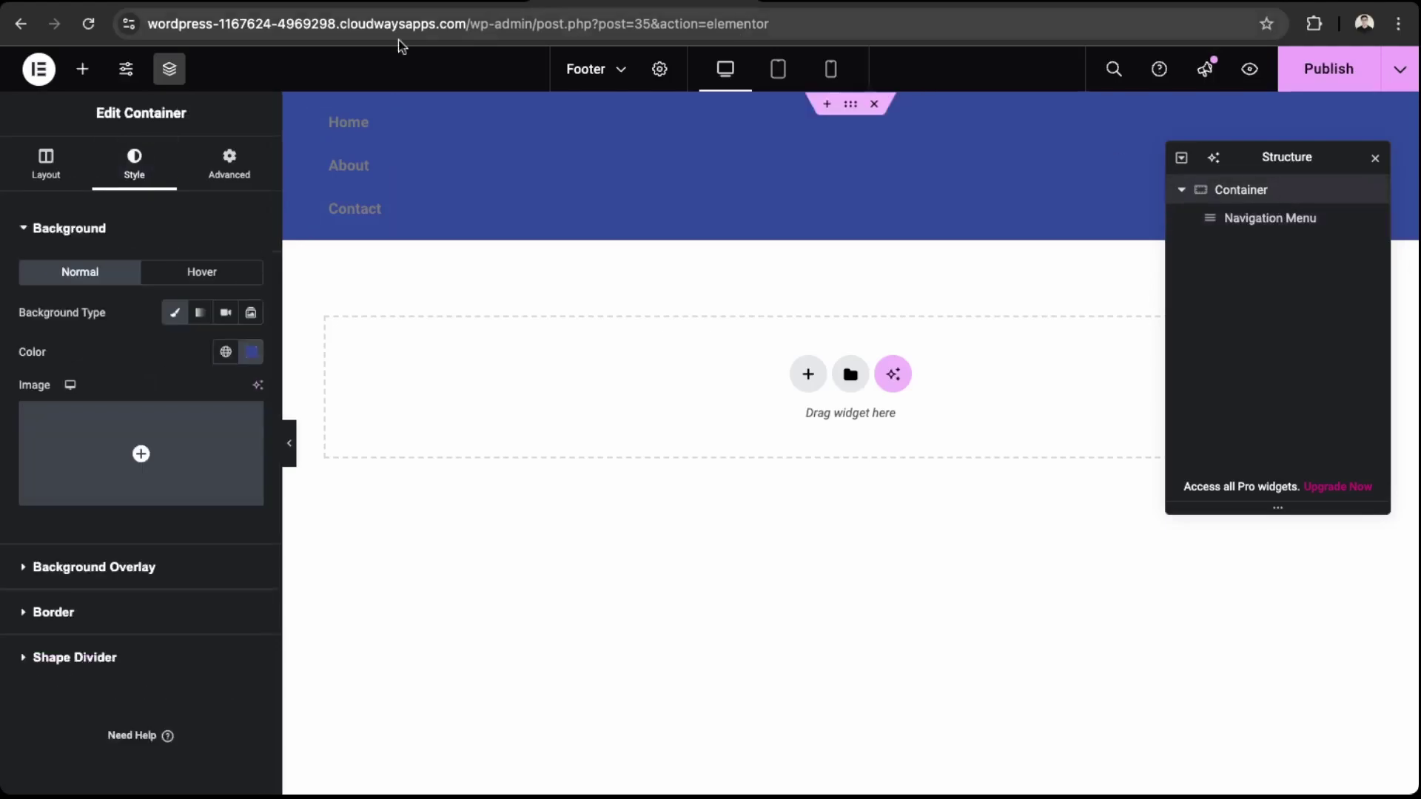
left_click(84, 70)
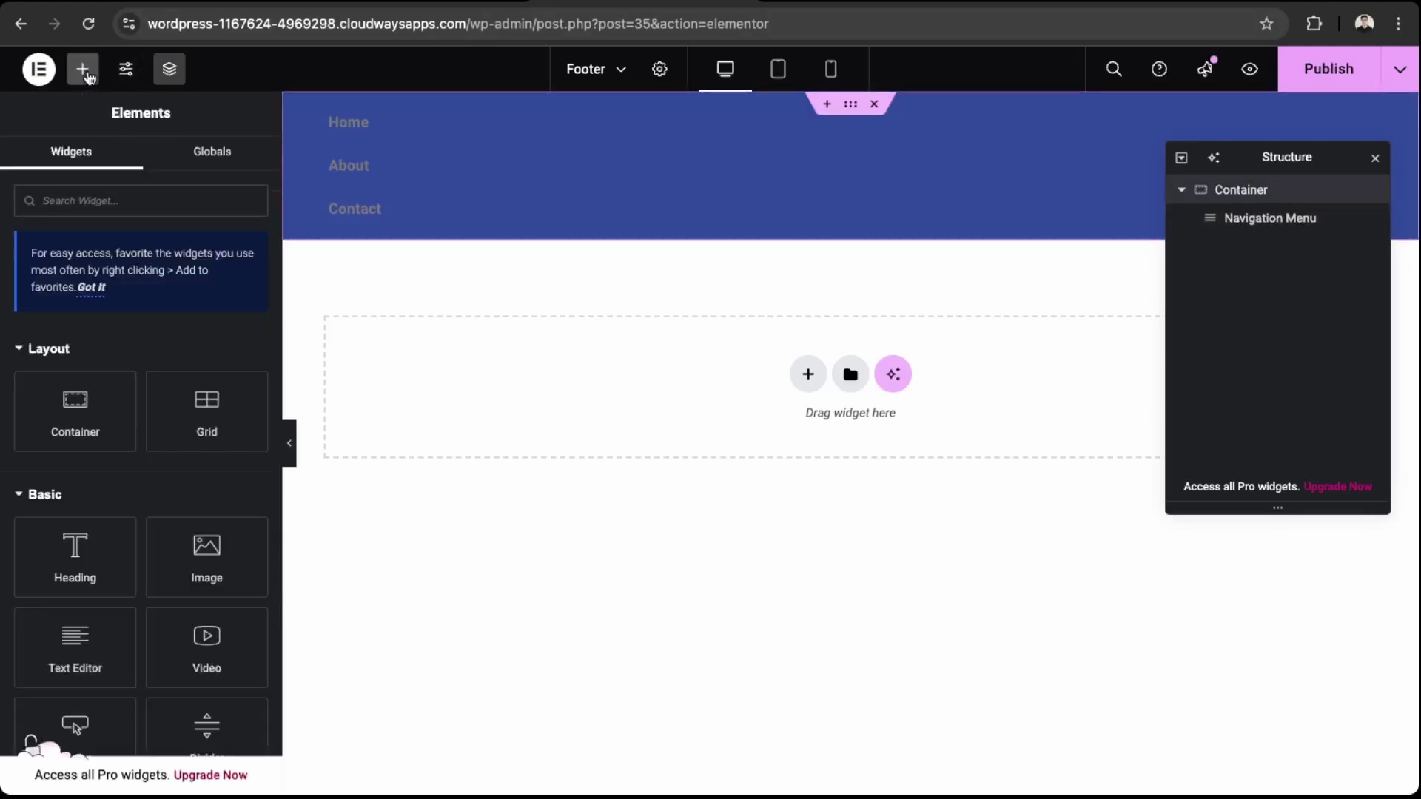
type("soc")
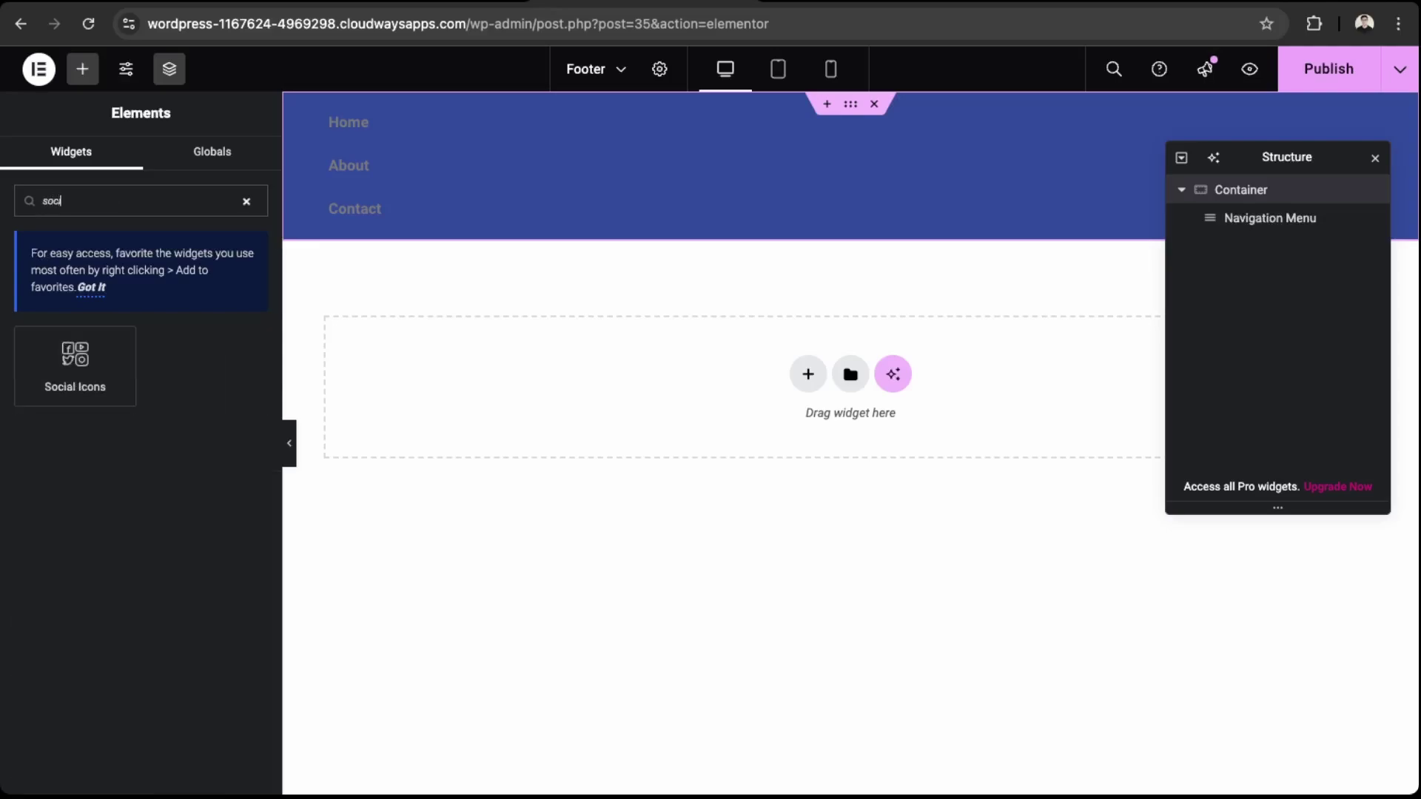
left_click(84, 403)
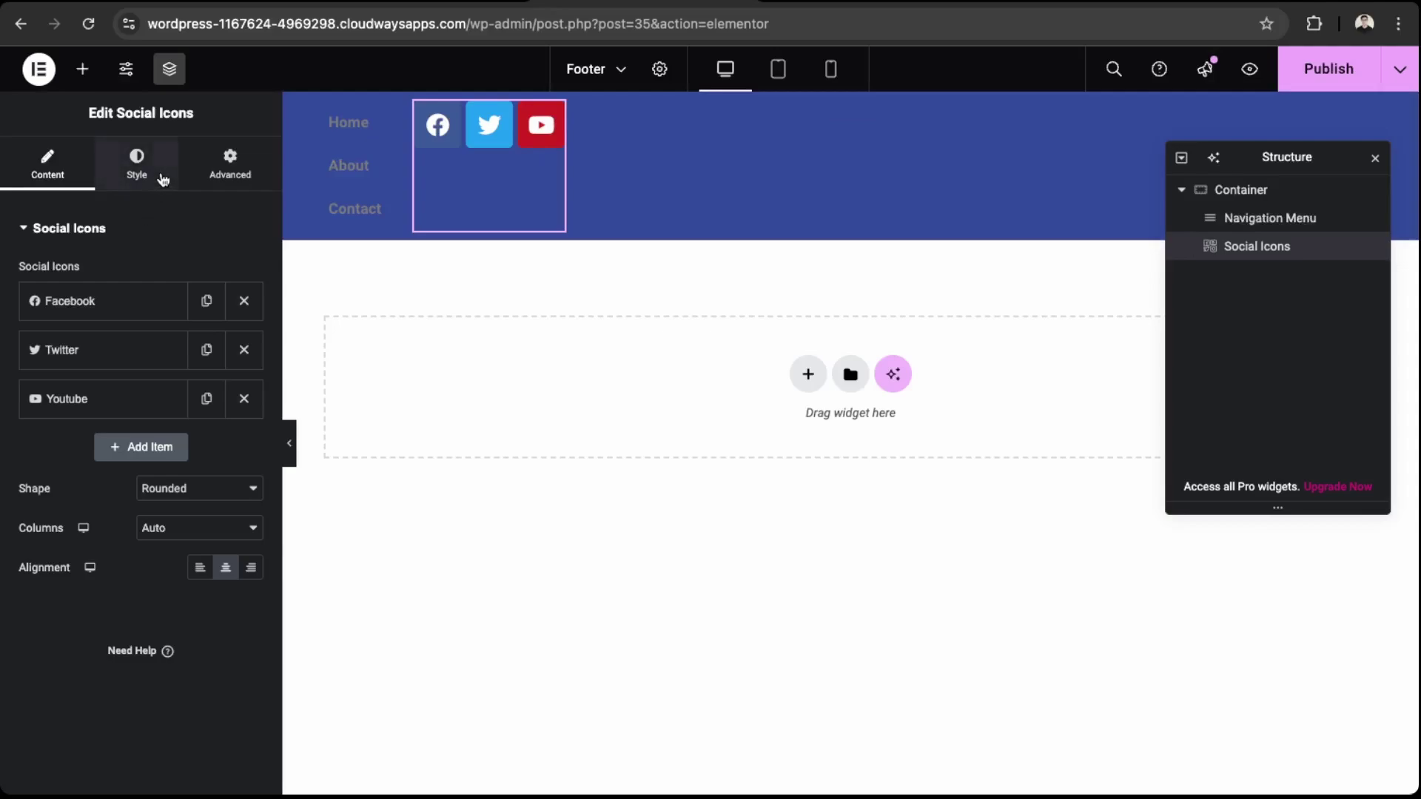
Set the social icons' size to 18 px and their Align Self to Center
left_click(137, 163)
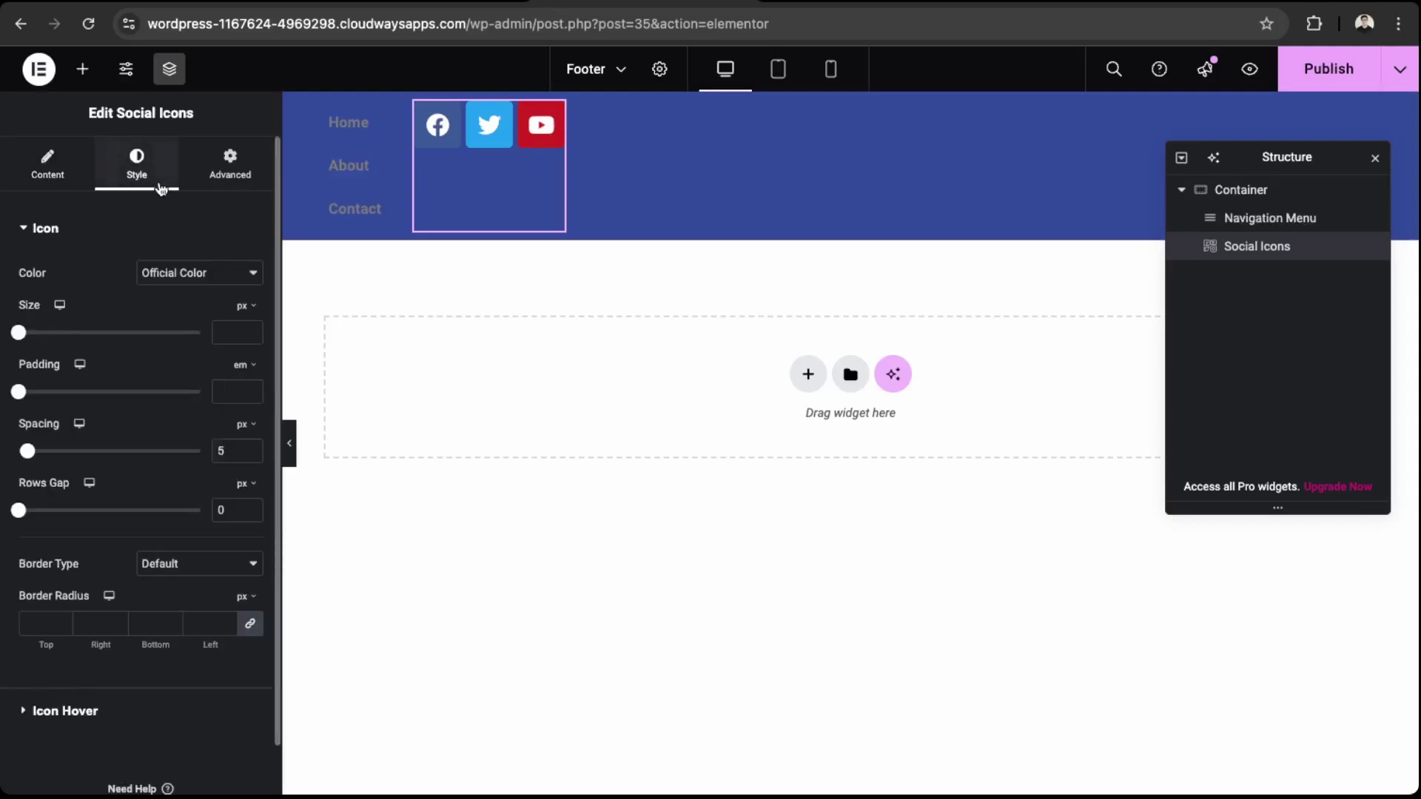
left_click(230, 333)
type("18")
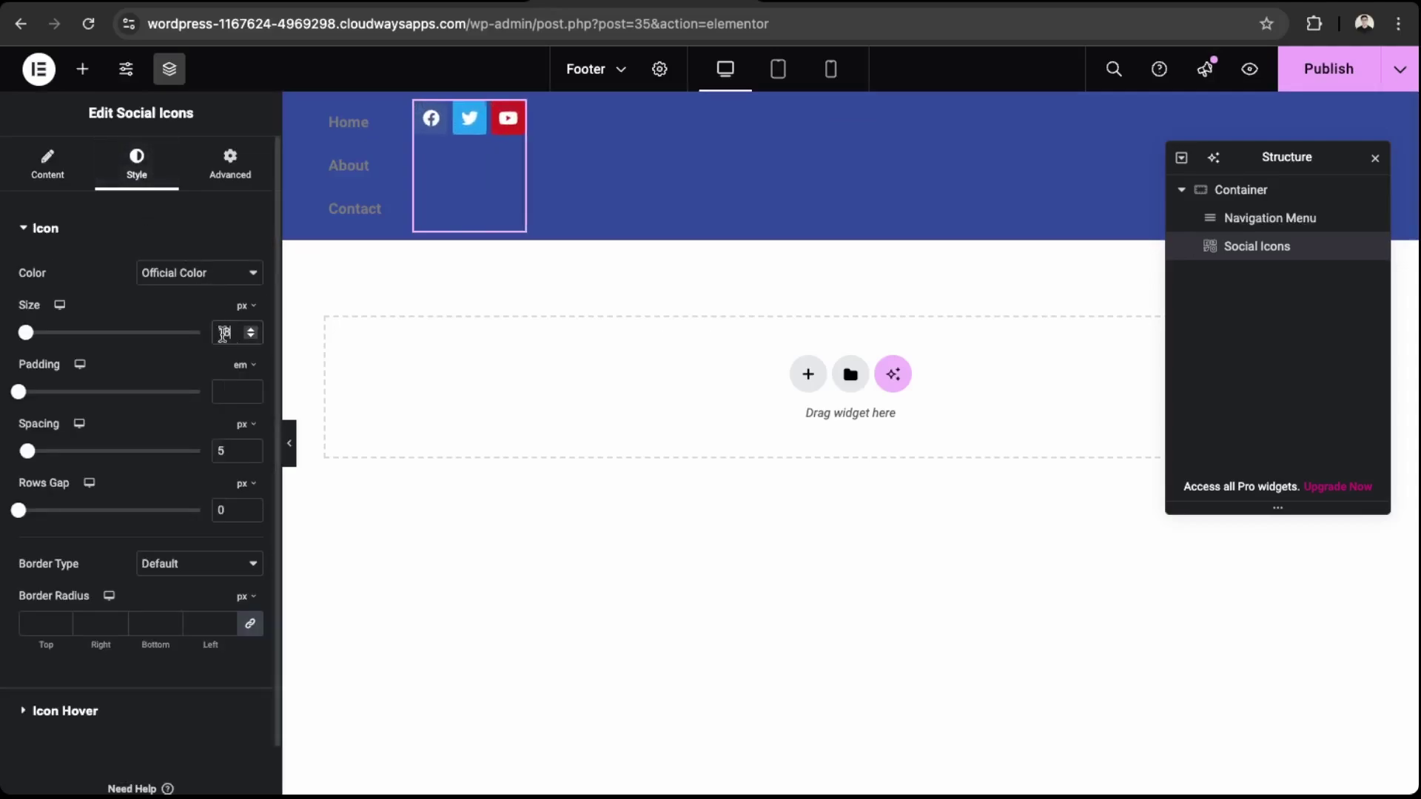
left_click(231, 161)
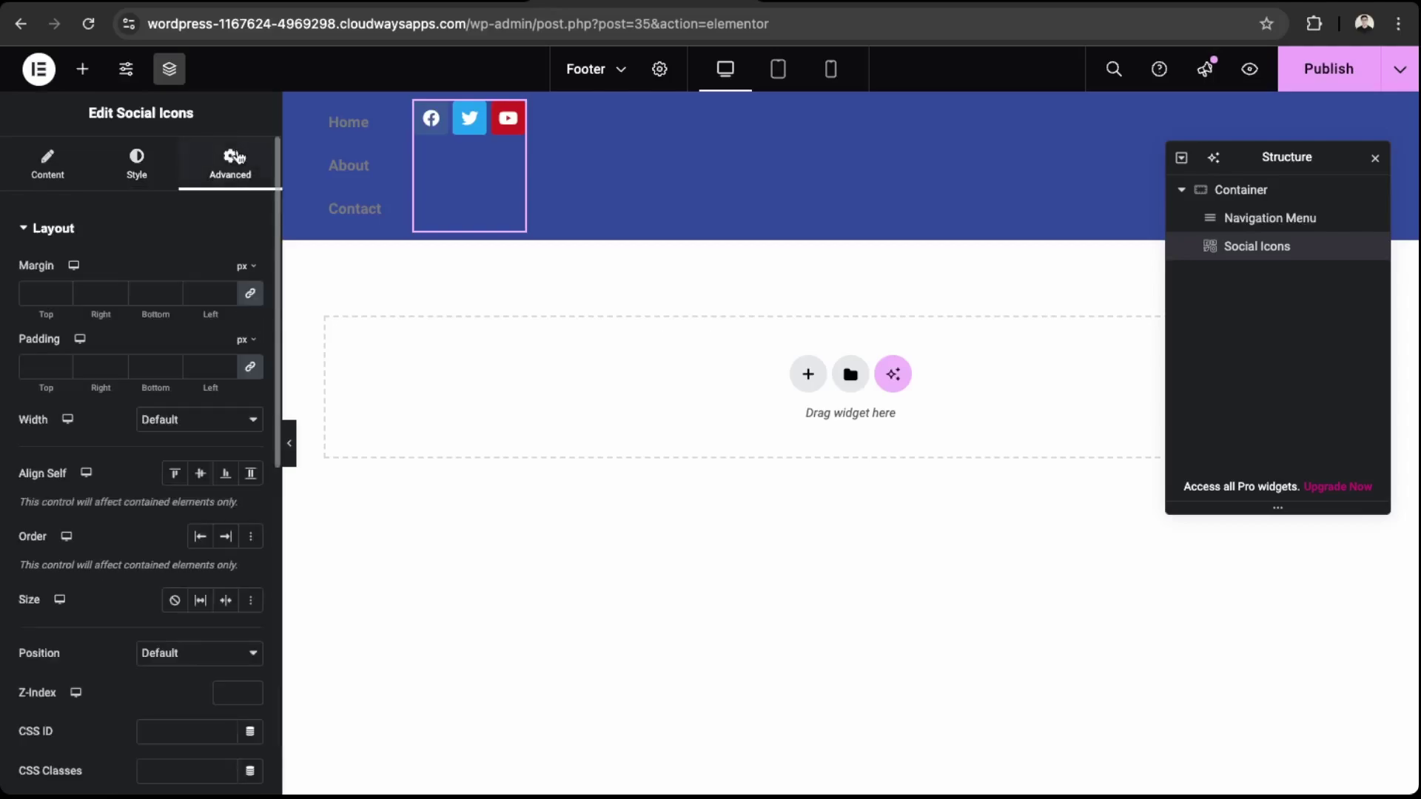
left_click(200, 472)
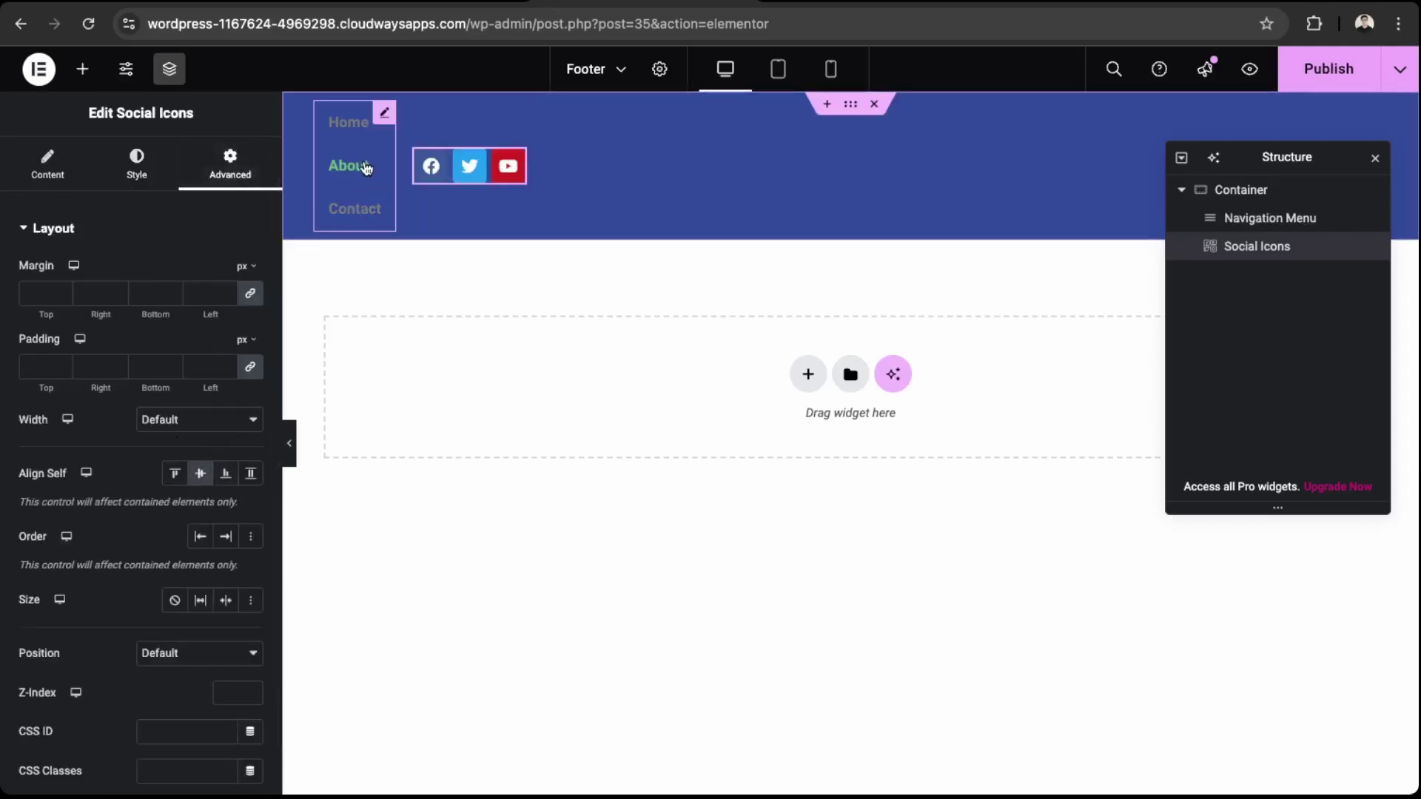
Set the footer container's Justify Content to Space Between and move the Structure window off the footer
left_click(1317, 190)
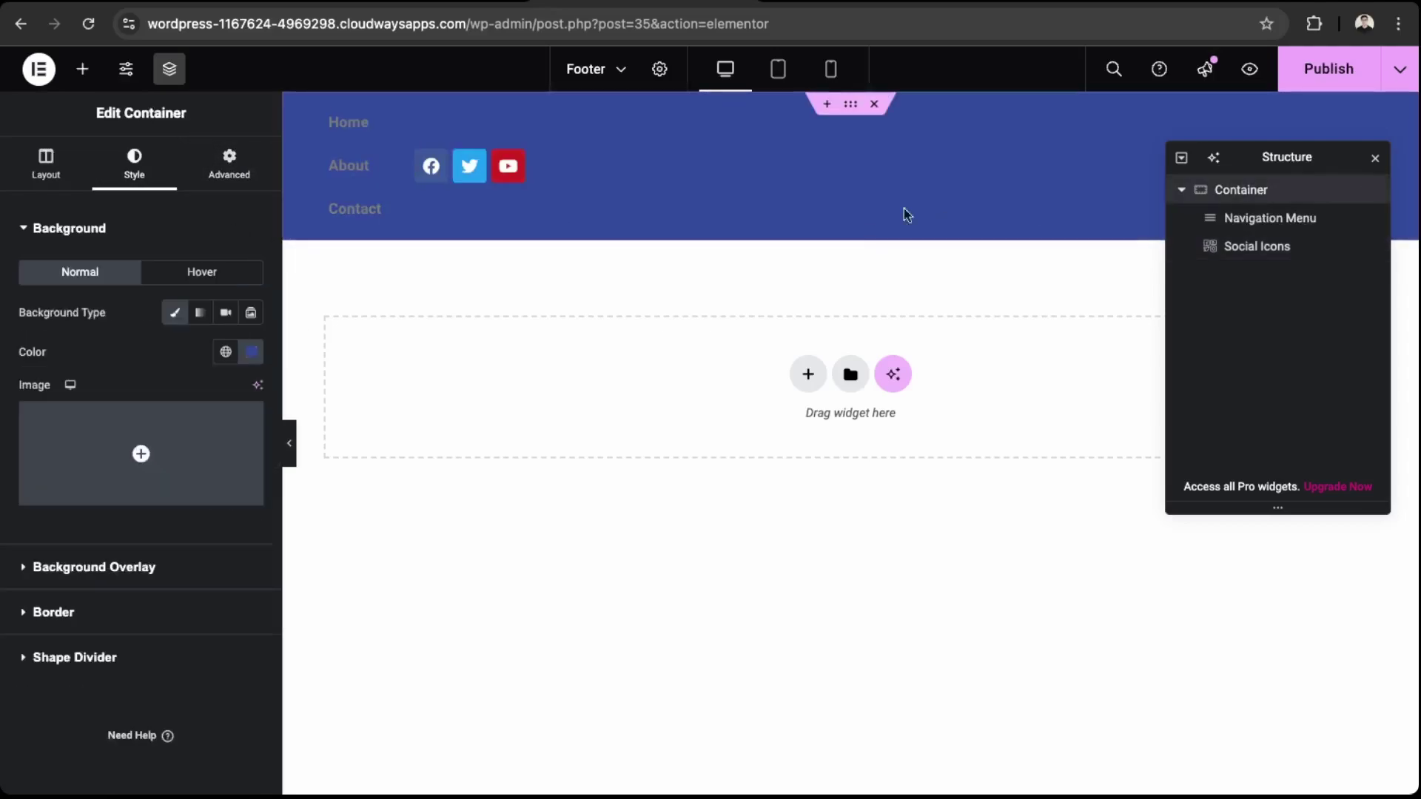
left_click(37, 169)
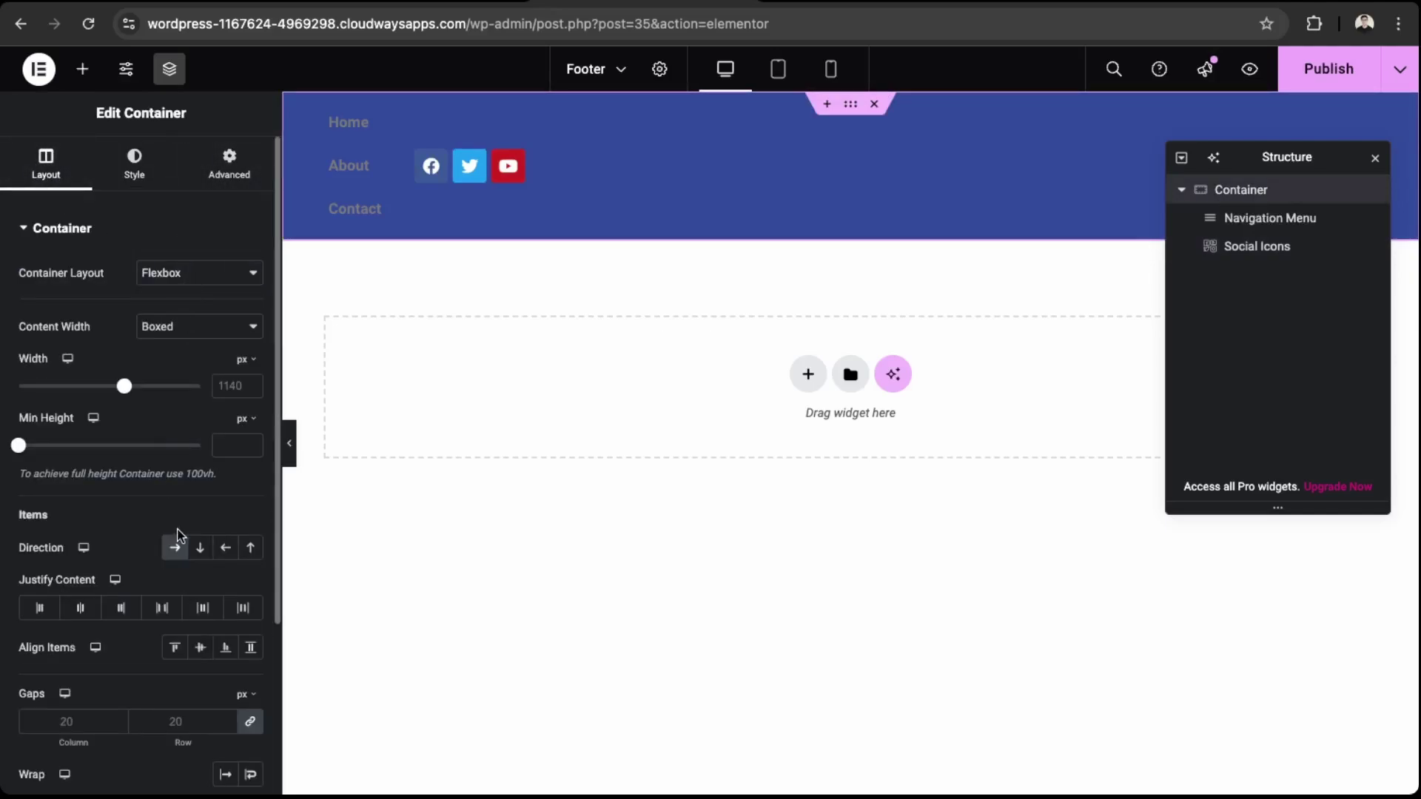
left_click(167, 616)
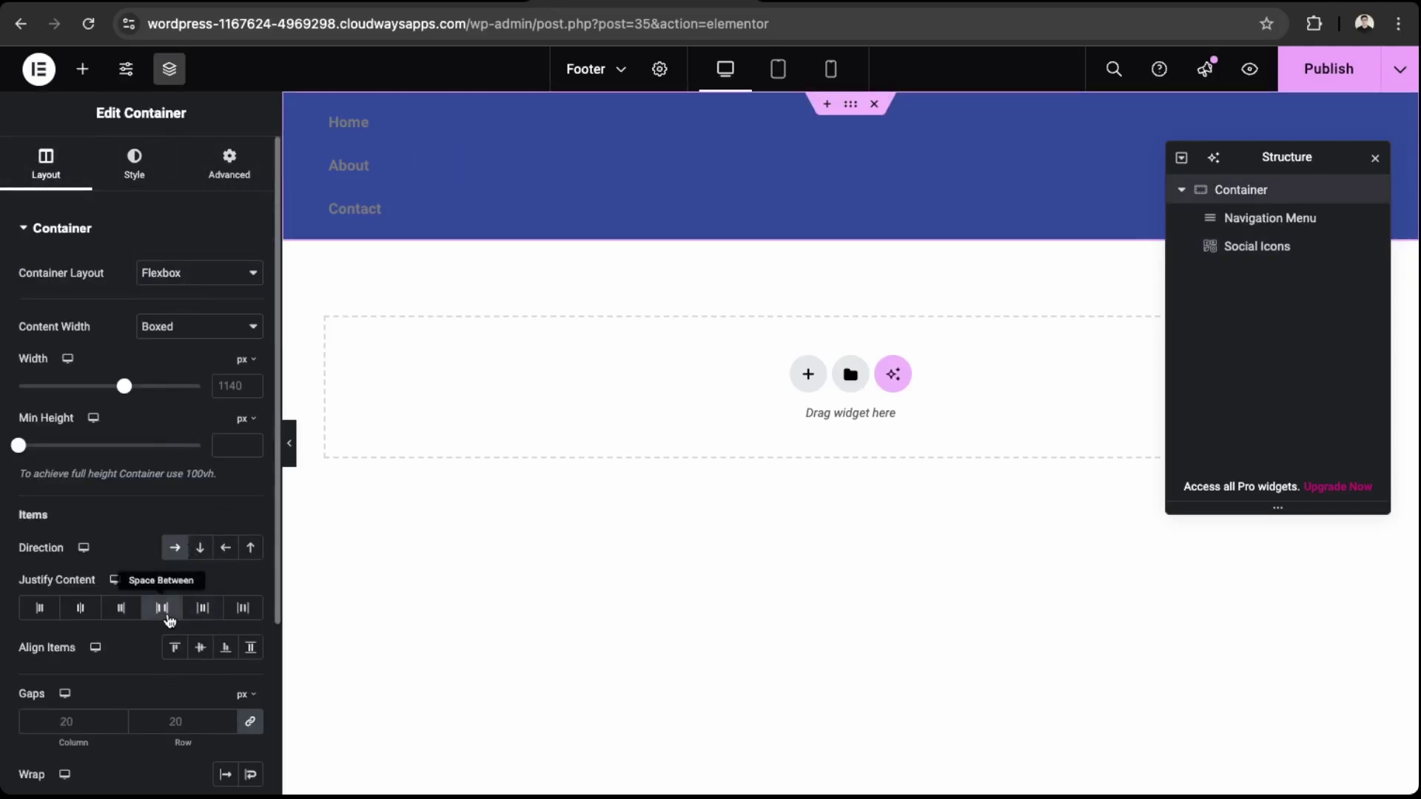
left_click_drag(1286, 157, 1193, 379)
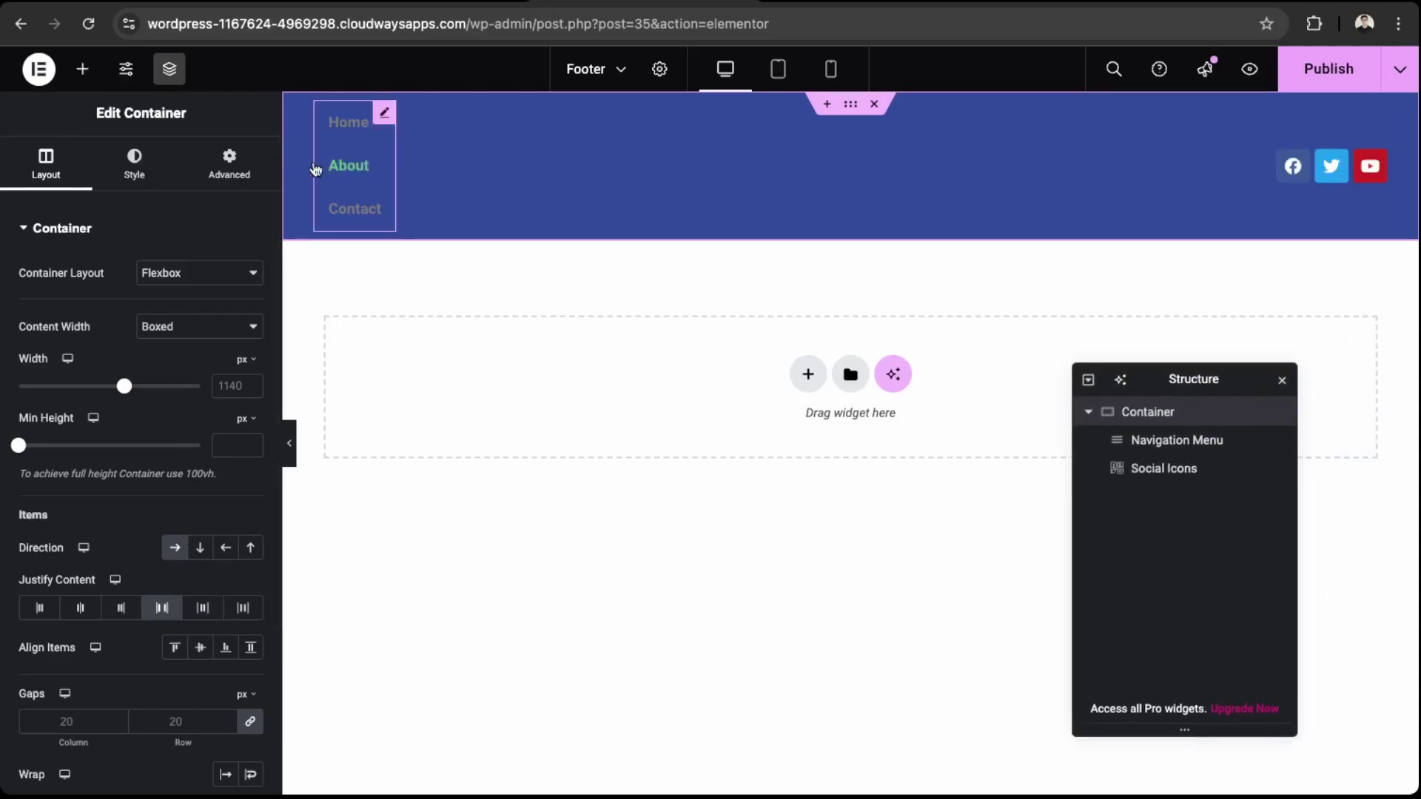
Set the navigation menu's normal text color to white and adjust its hover text color
left_click(368, 199)
left_click(136, 163)
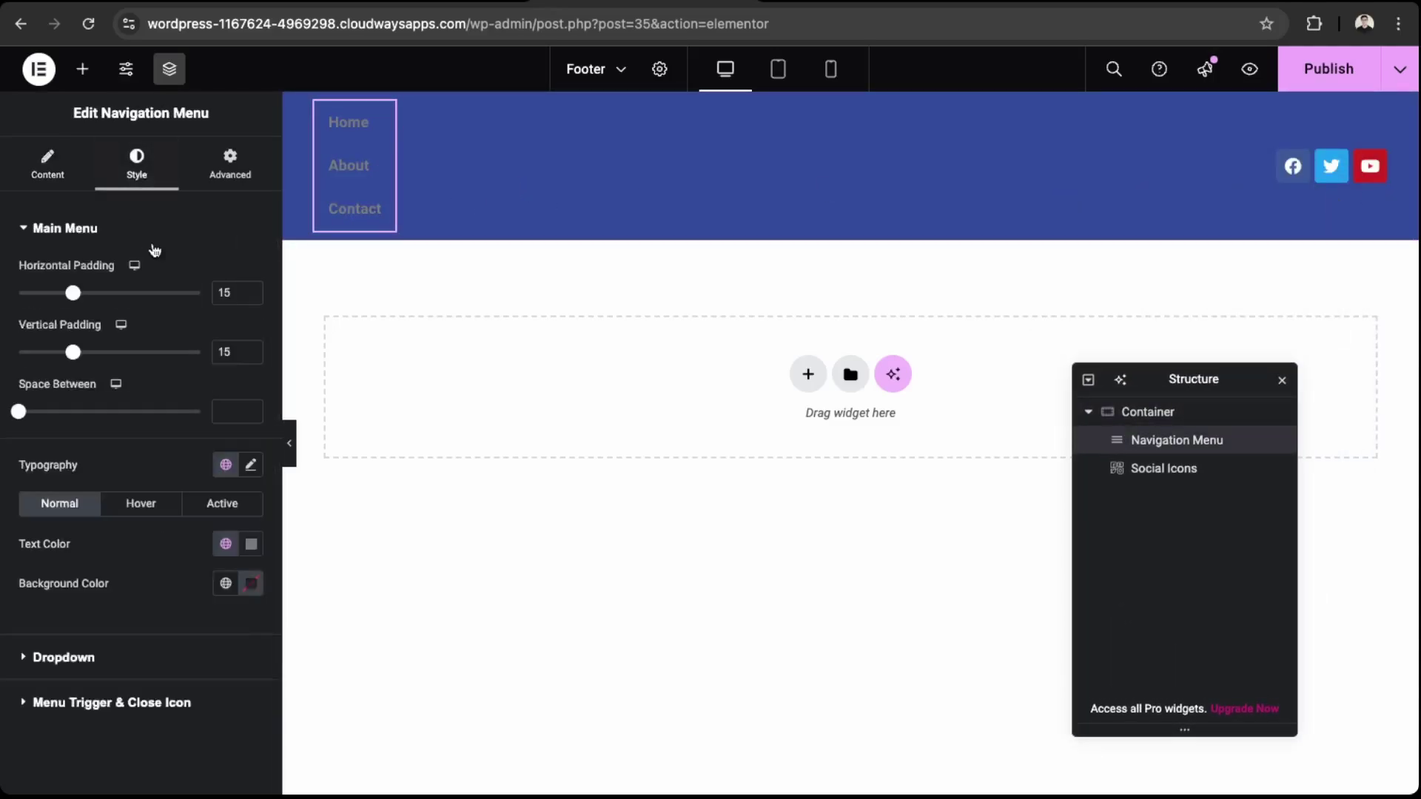
left_click(250, 545)
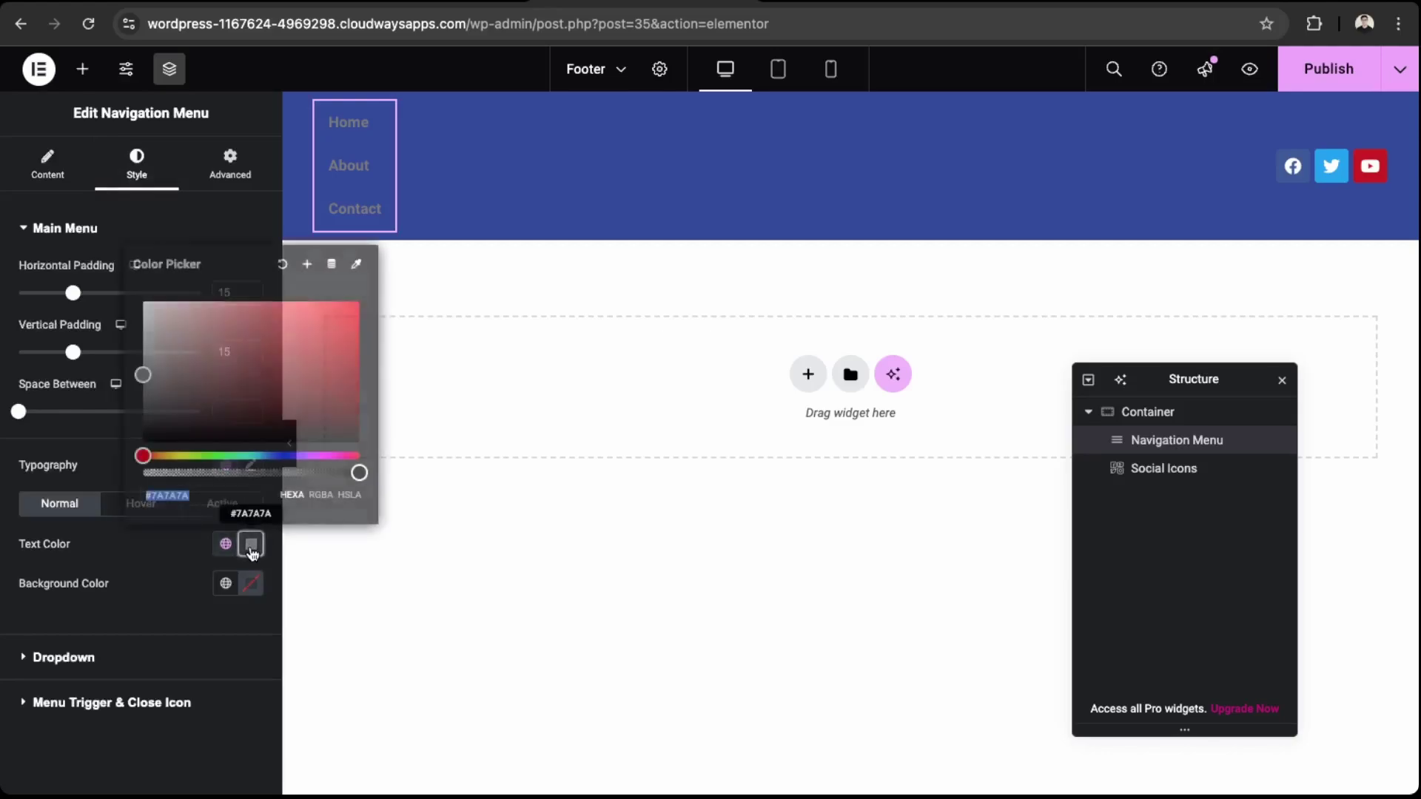
left_click_drag(143, 374, 142, 302)
left_click(111, 485)
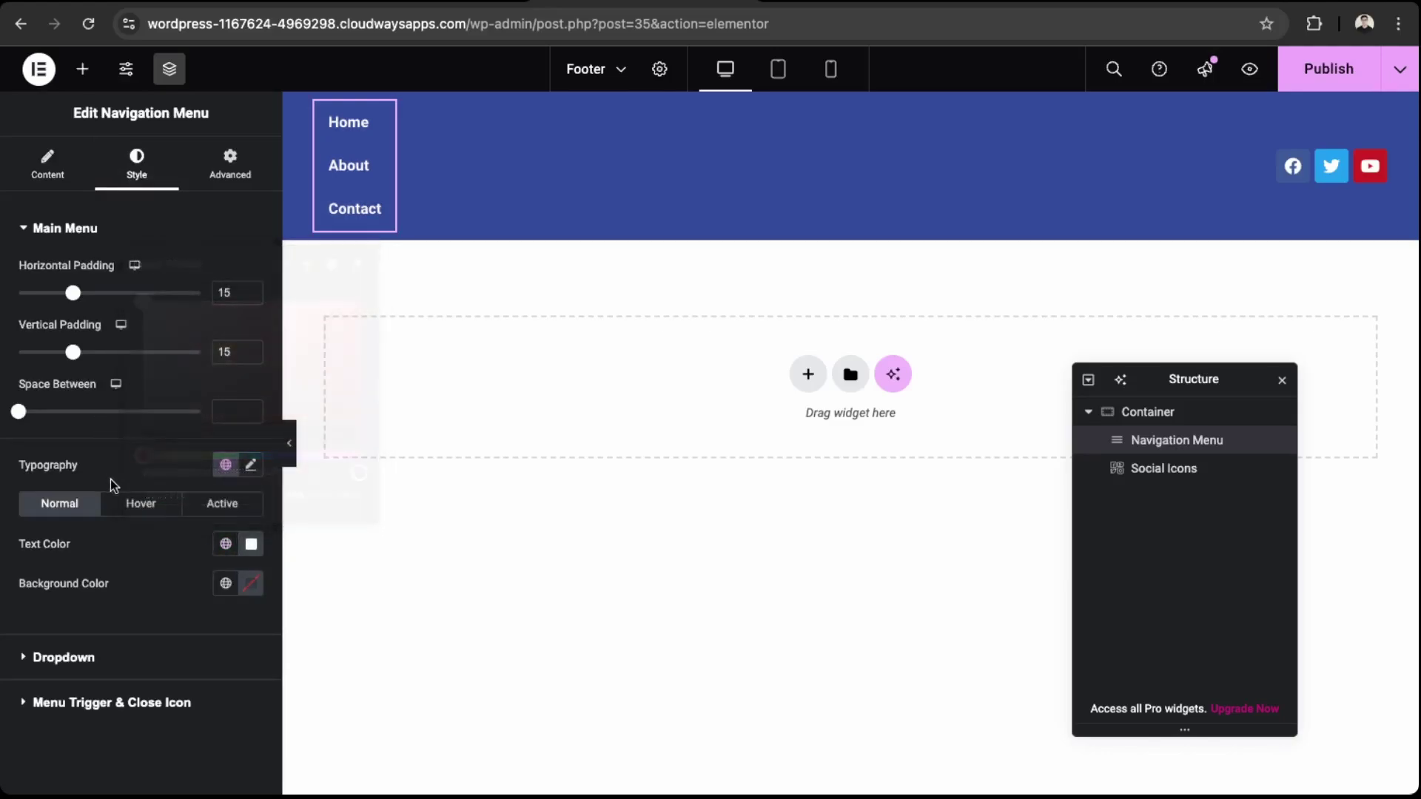
left_click(141, 503)
left_click(251, 544)
left_click_drag(144, 348, 143, 357)
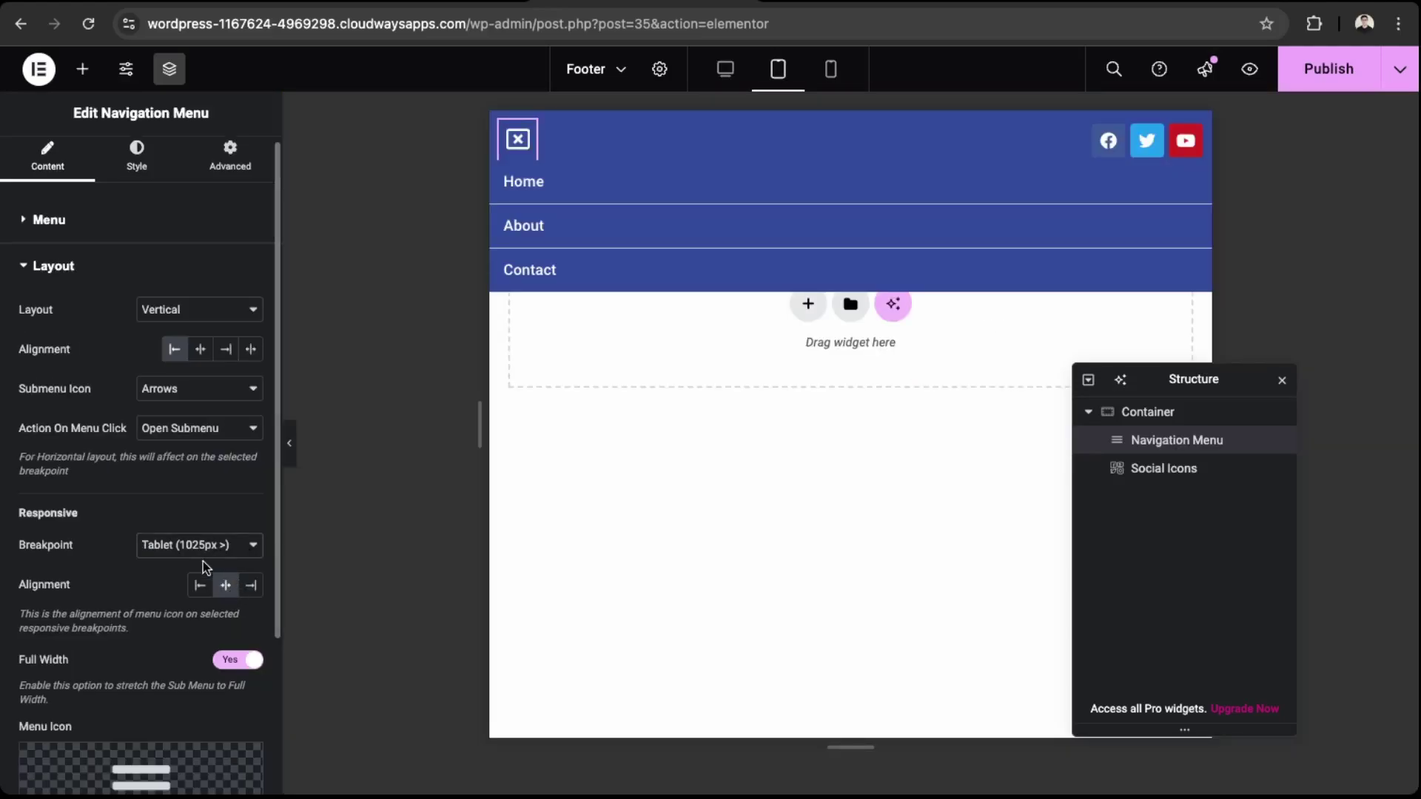
Set the navigation menu's responsive breakpoint to None and check the footer in the mobile, desktop and tablet previews
left_click(206, 567)
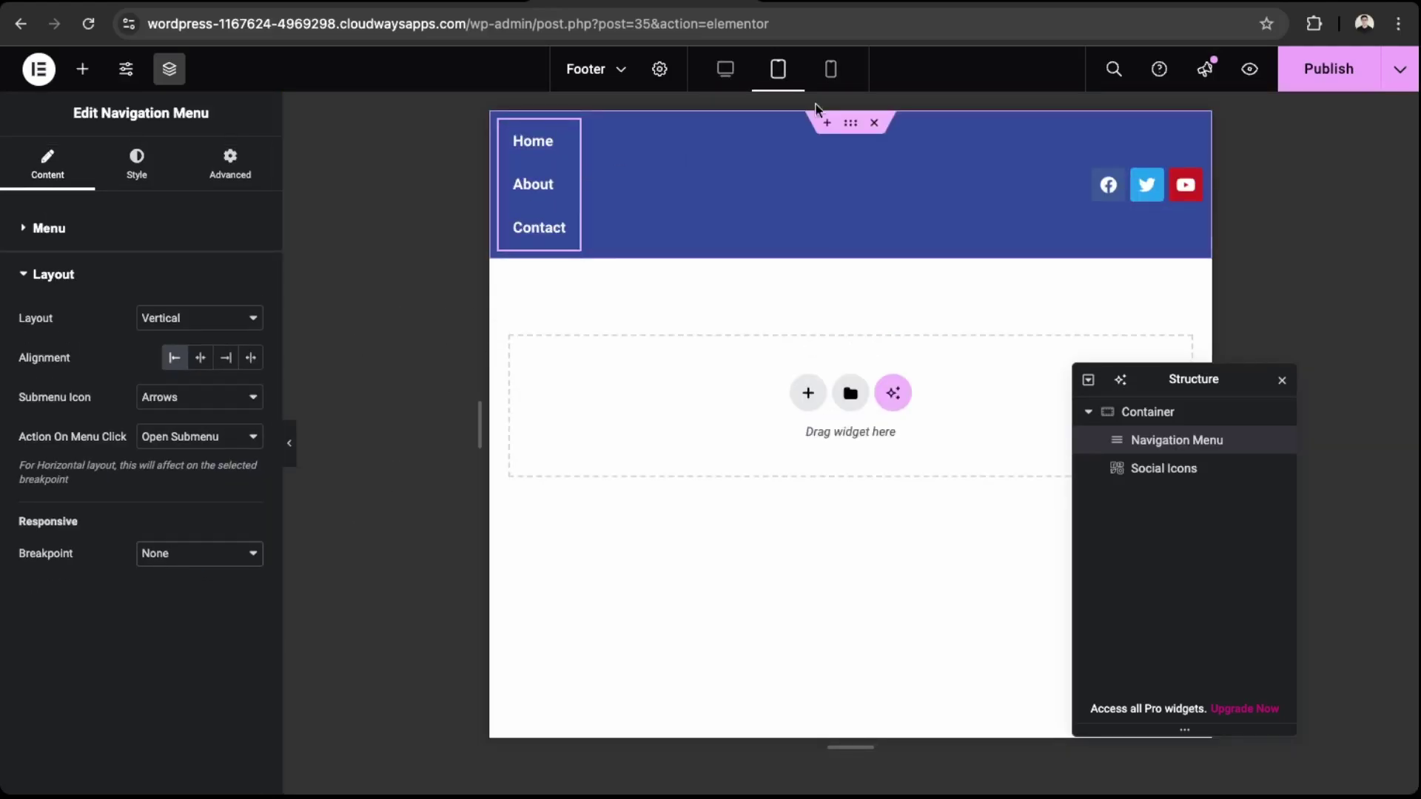
left_click(830, 69)
left_click(730, 77)
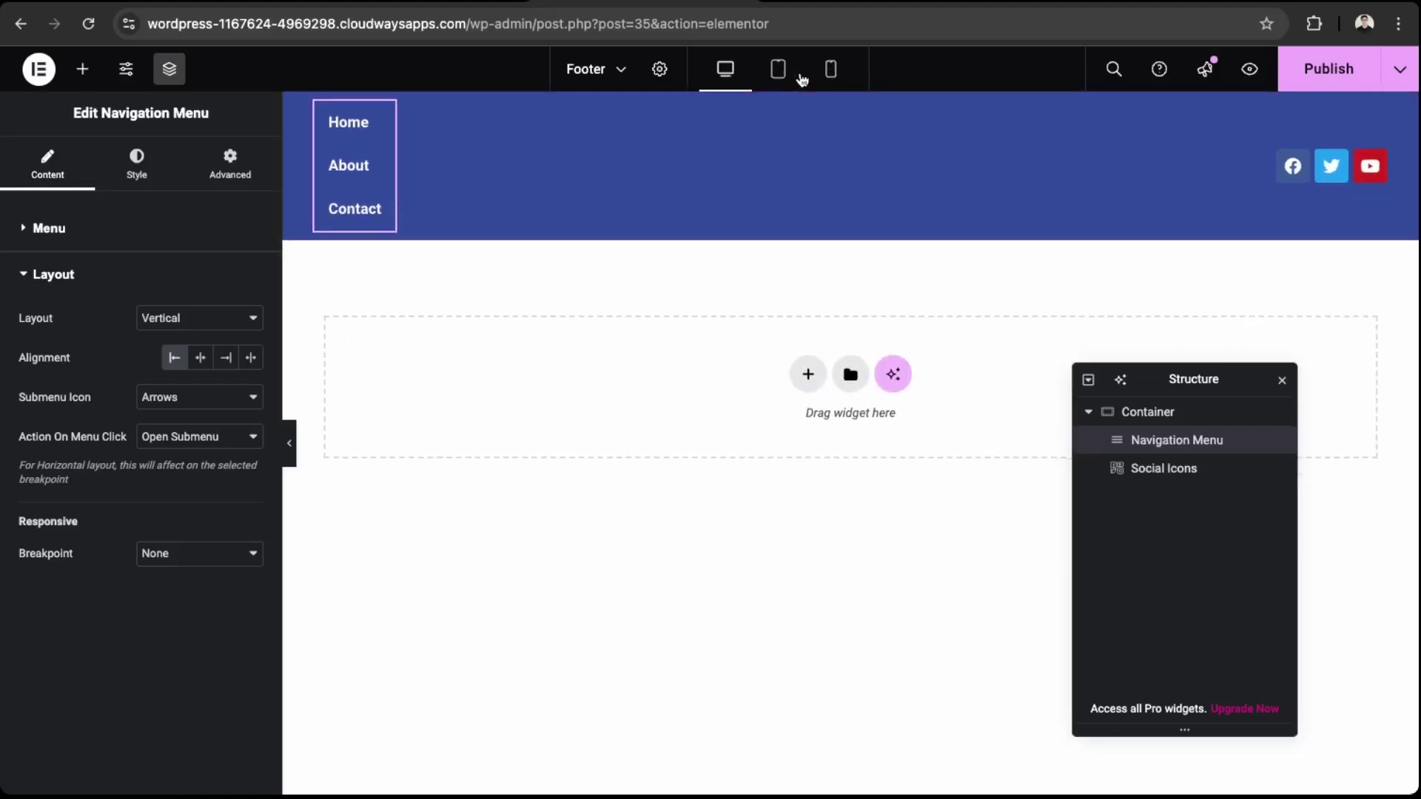
left_click(778, 74)
left_click(826, 74)
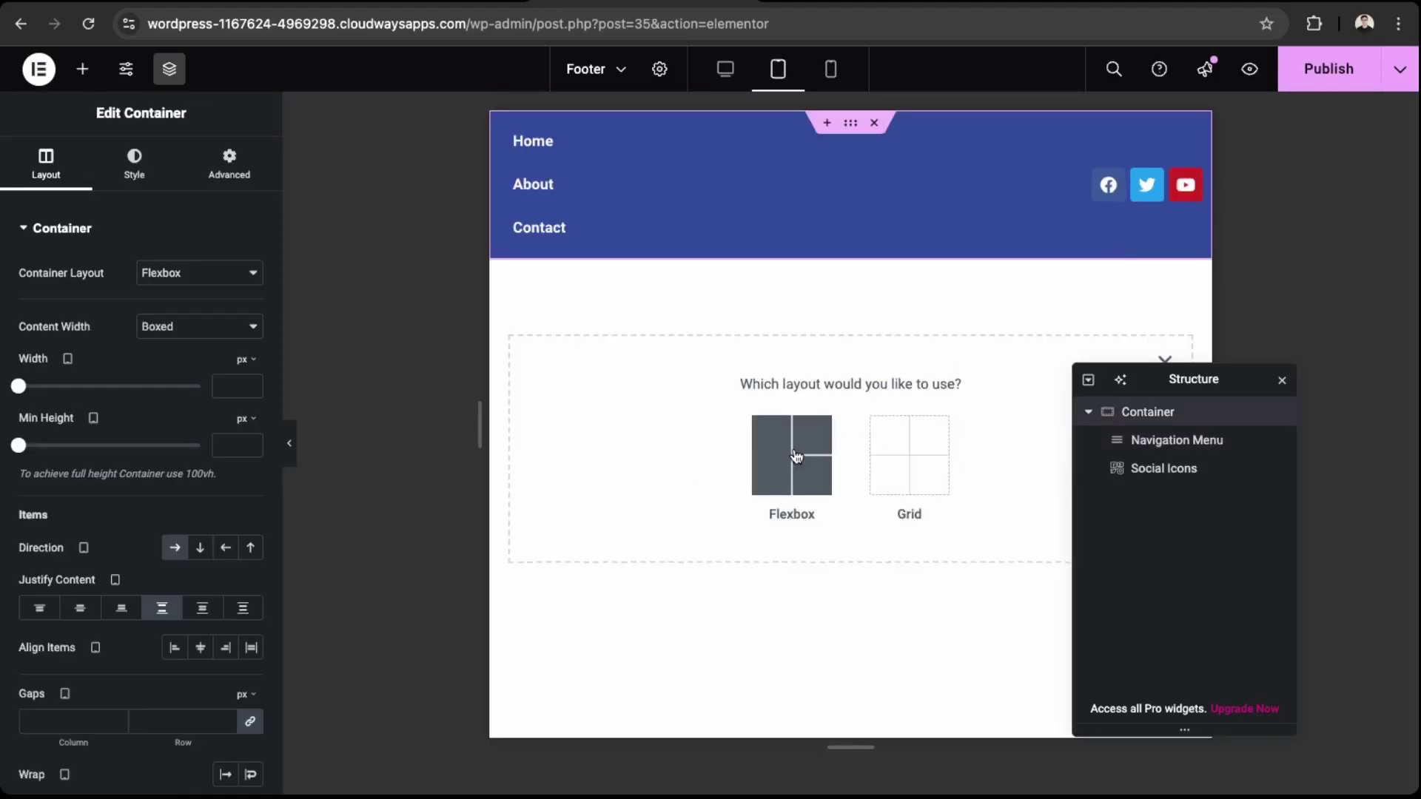
Add a column-direction Flexbox container below the menu container and give it a Classic background with the color #334B9C
left_click(797, 459)
left_click(601, 446)
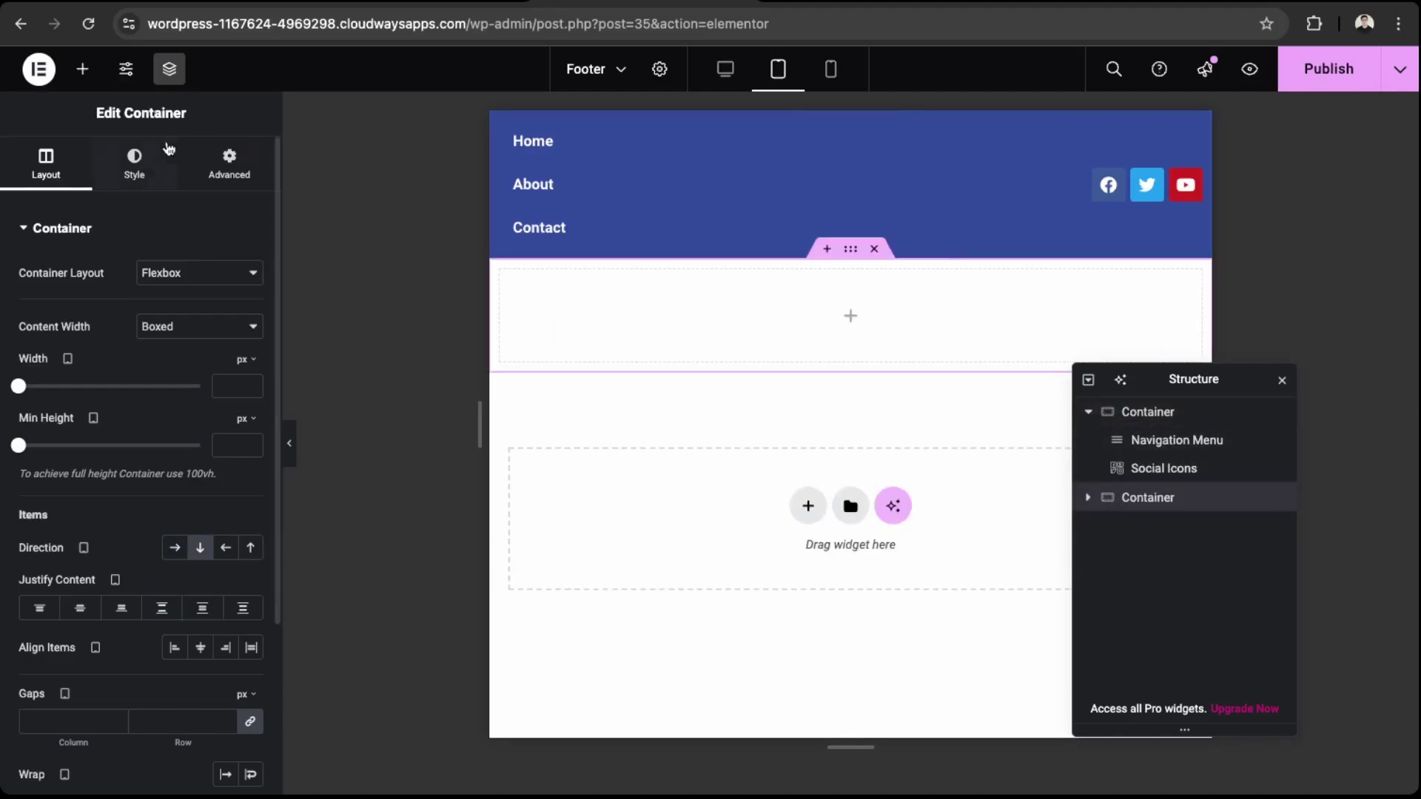
left_click(228, 162)
left_click(125, 160)
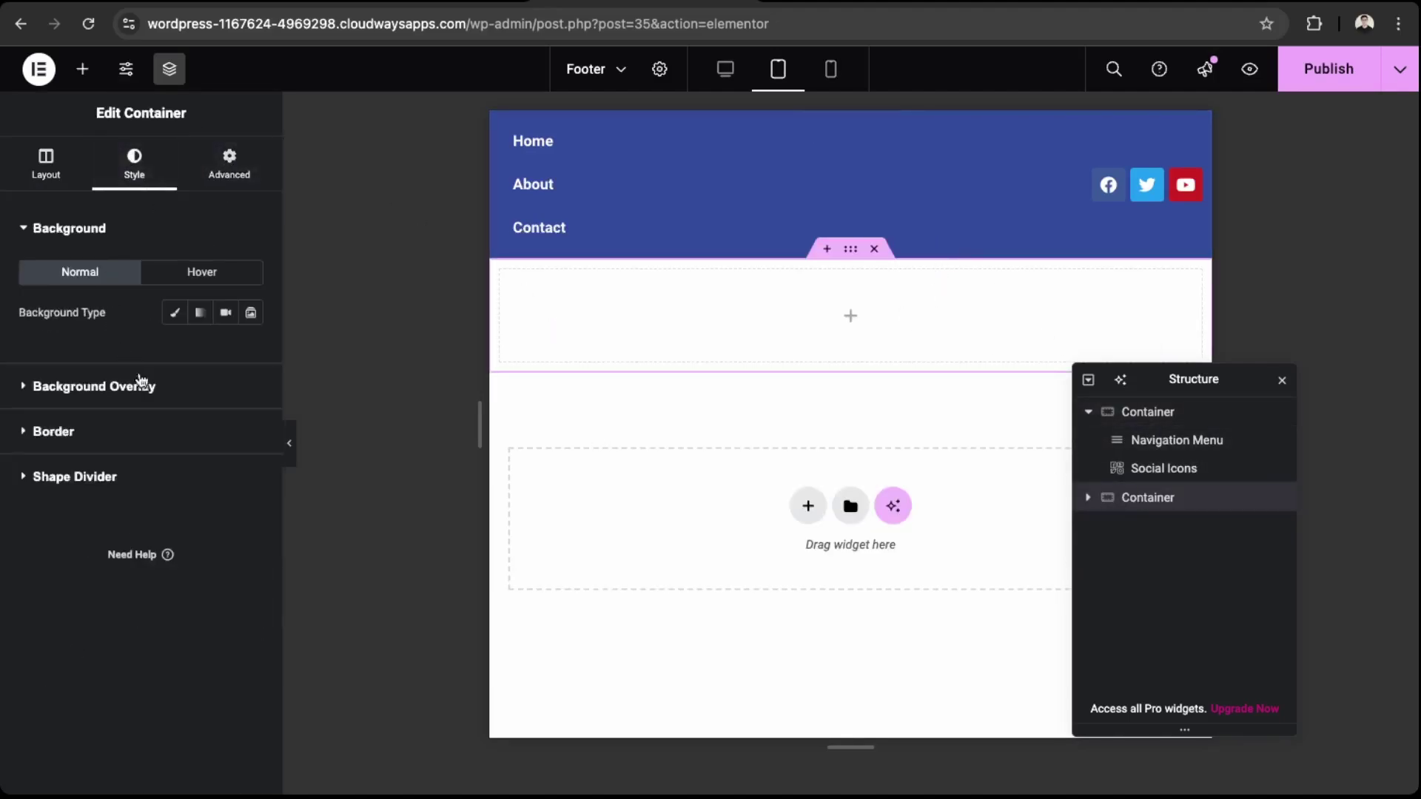
left_click(174, 312)
left_click(224, 351)
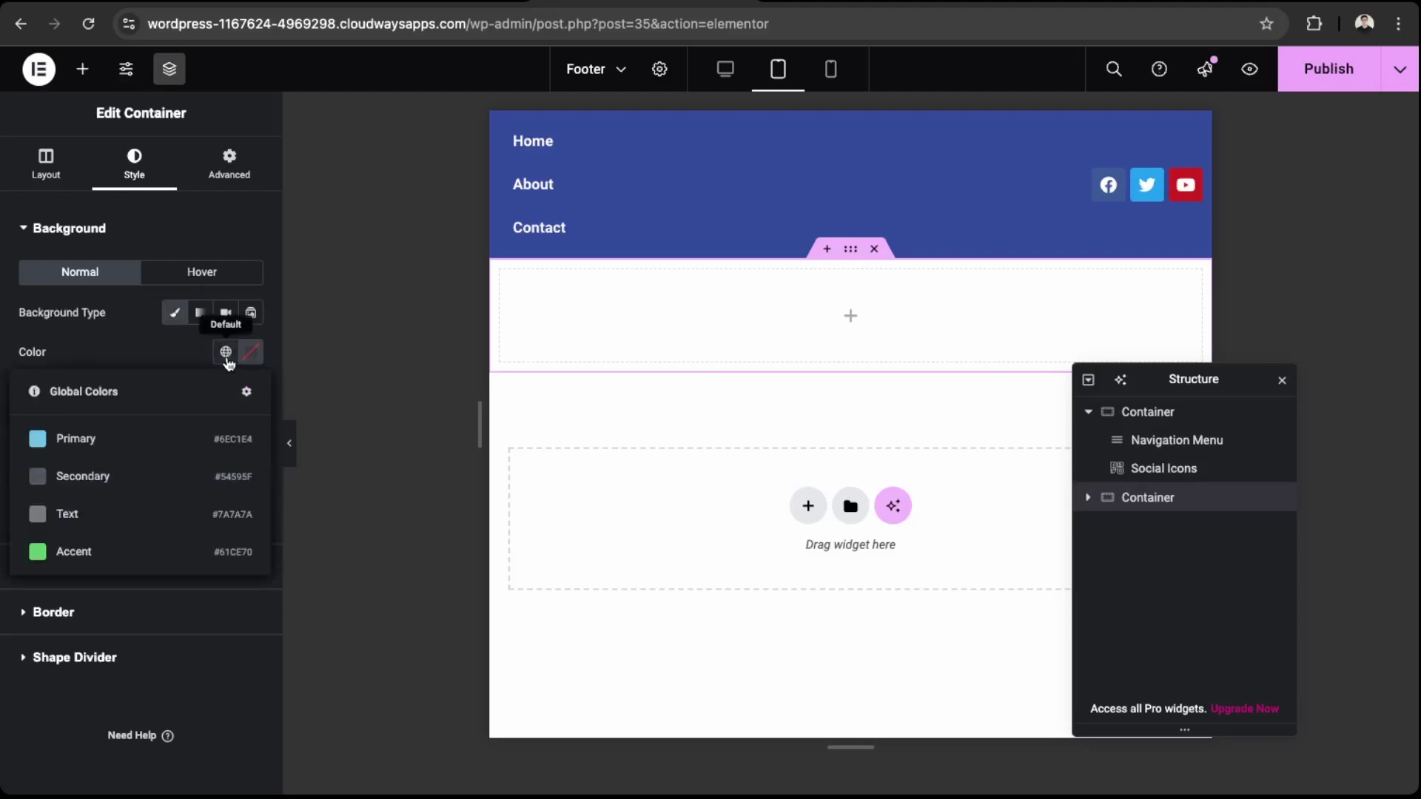
left_click(251, 351)
type("#334B9C")
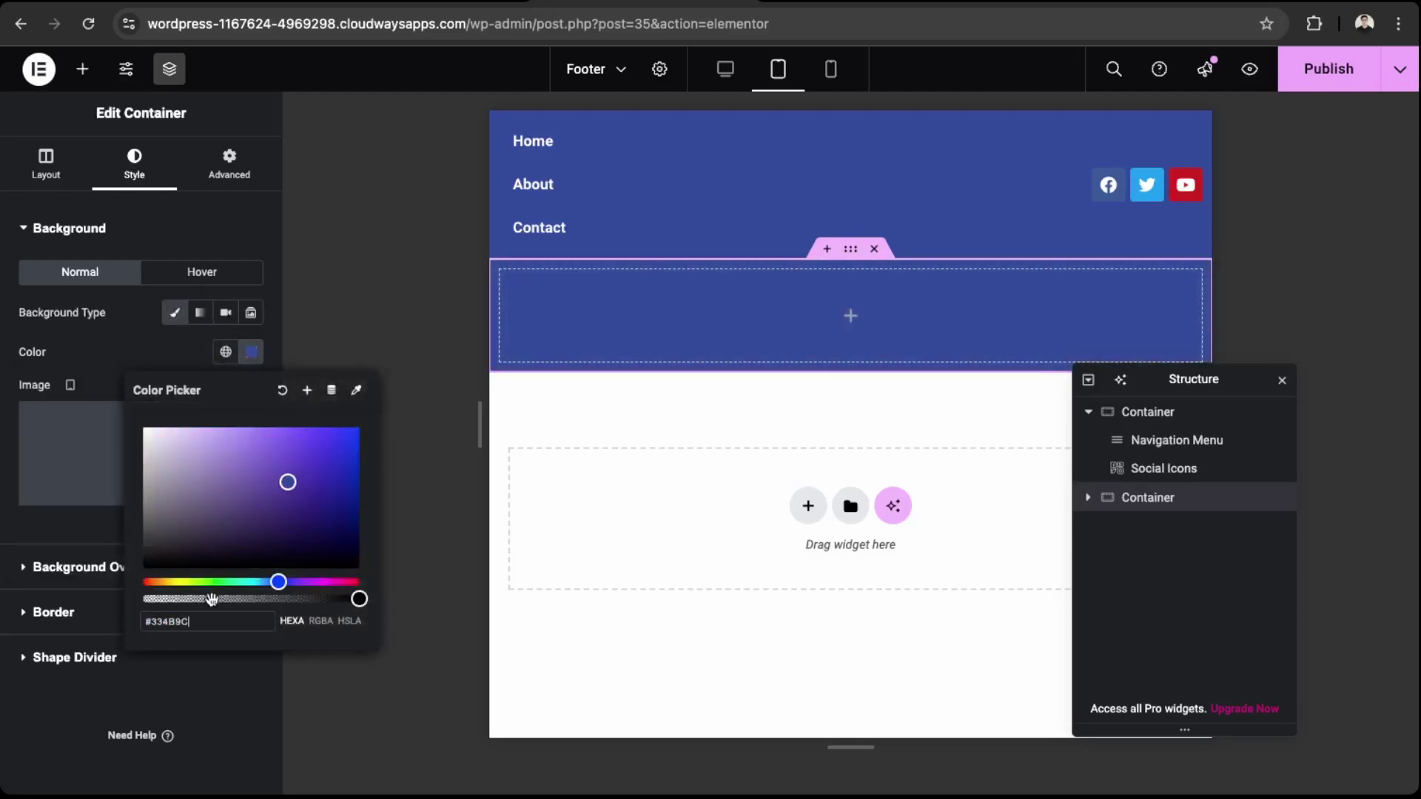
Add a Text Editor widget to the second container and set its text color to #FFFFFF
left_click(850, 318)
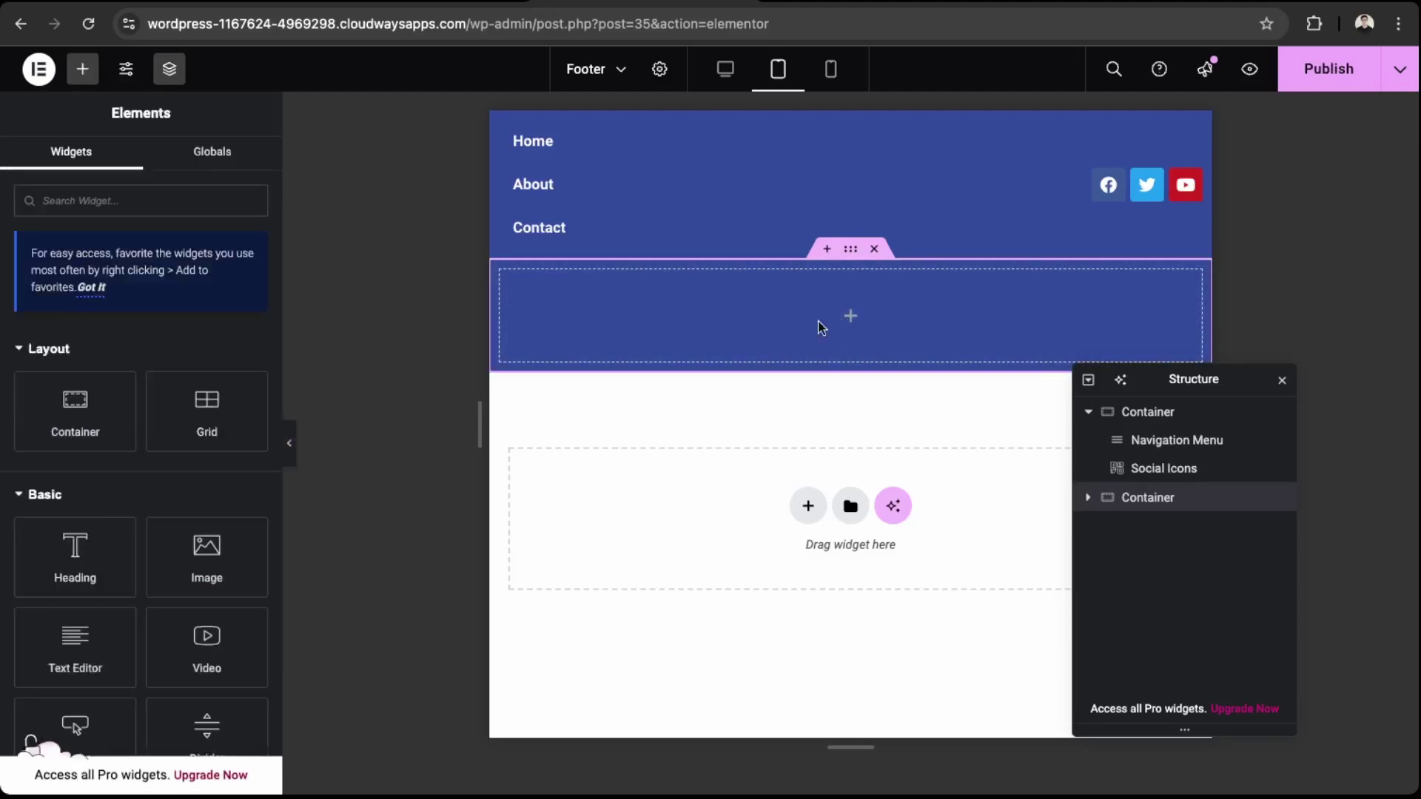
left_click(88, 664)
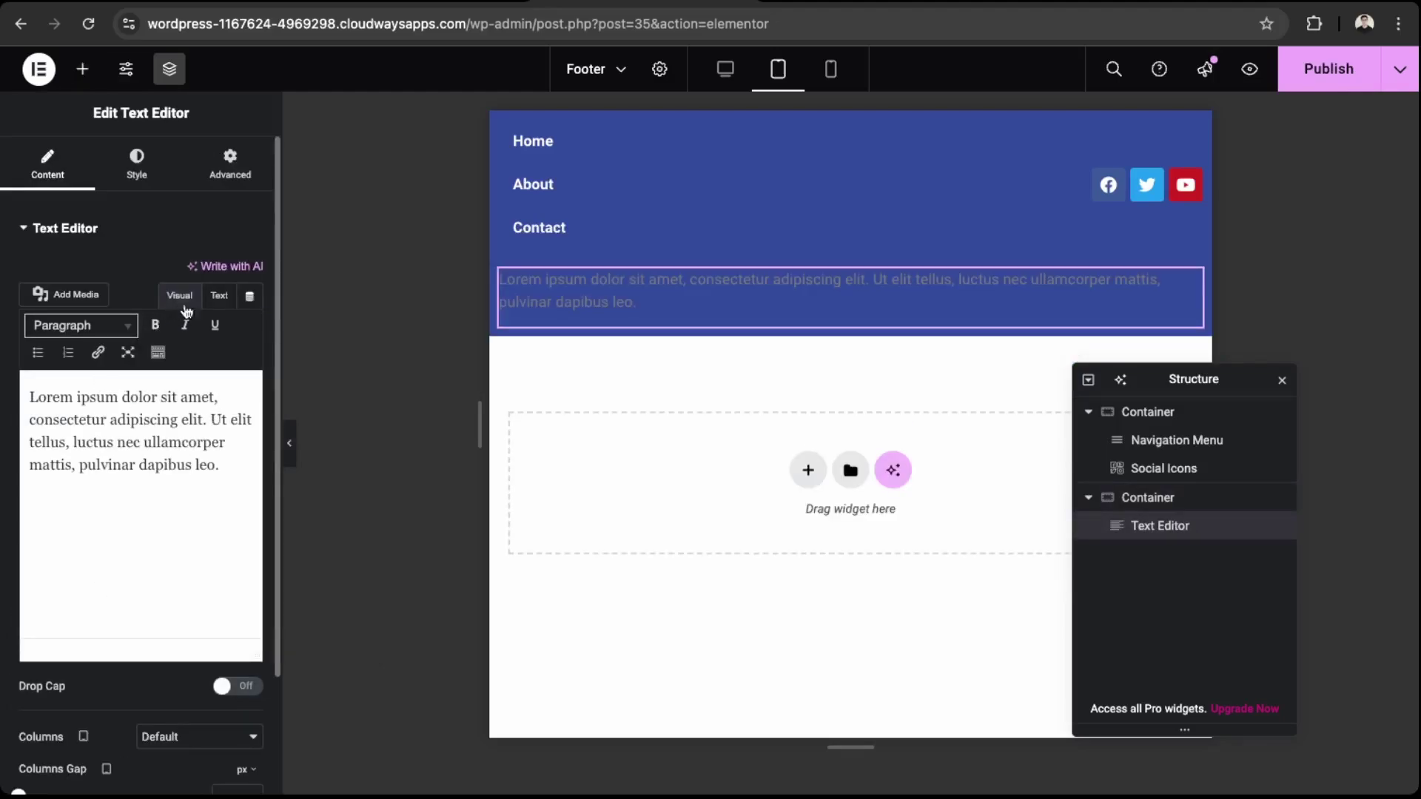
left_click(137, 164)
left_click(225, 312)
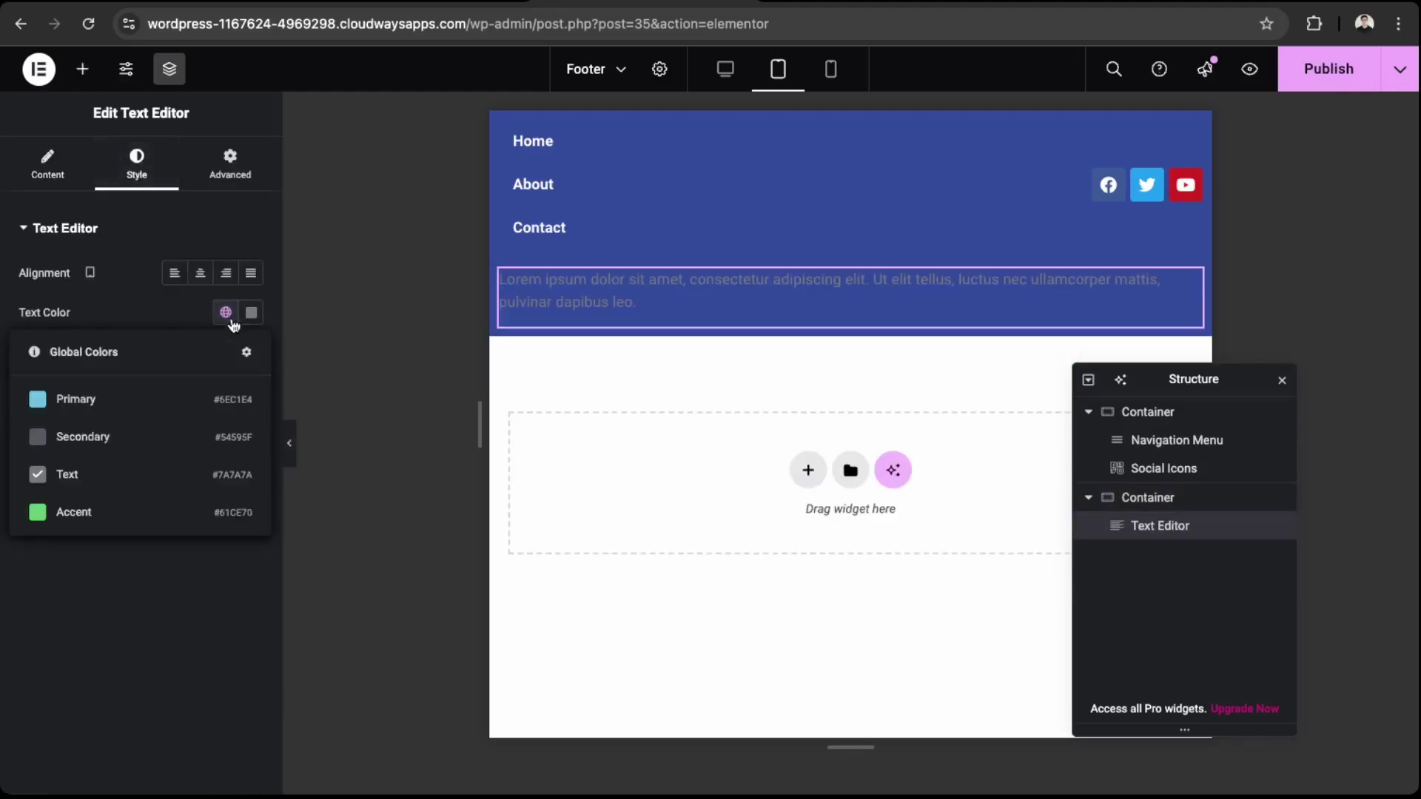
left_click(251, 312)
left_click(143, 385)
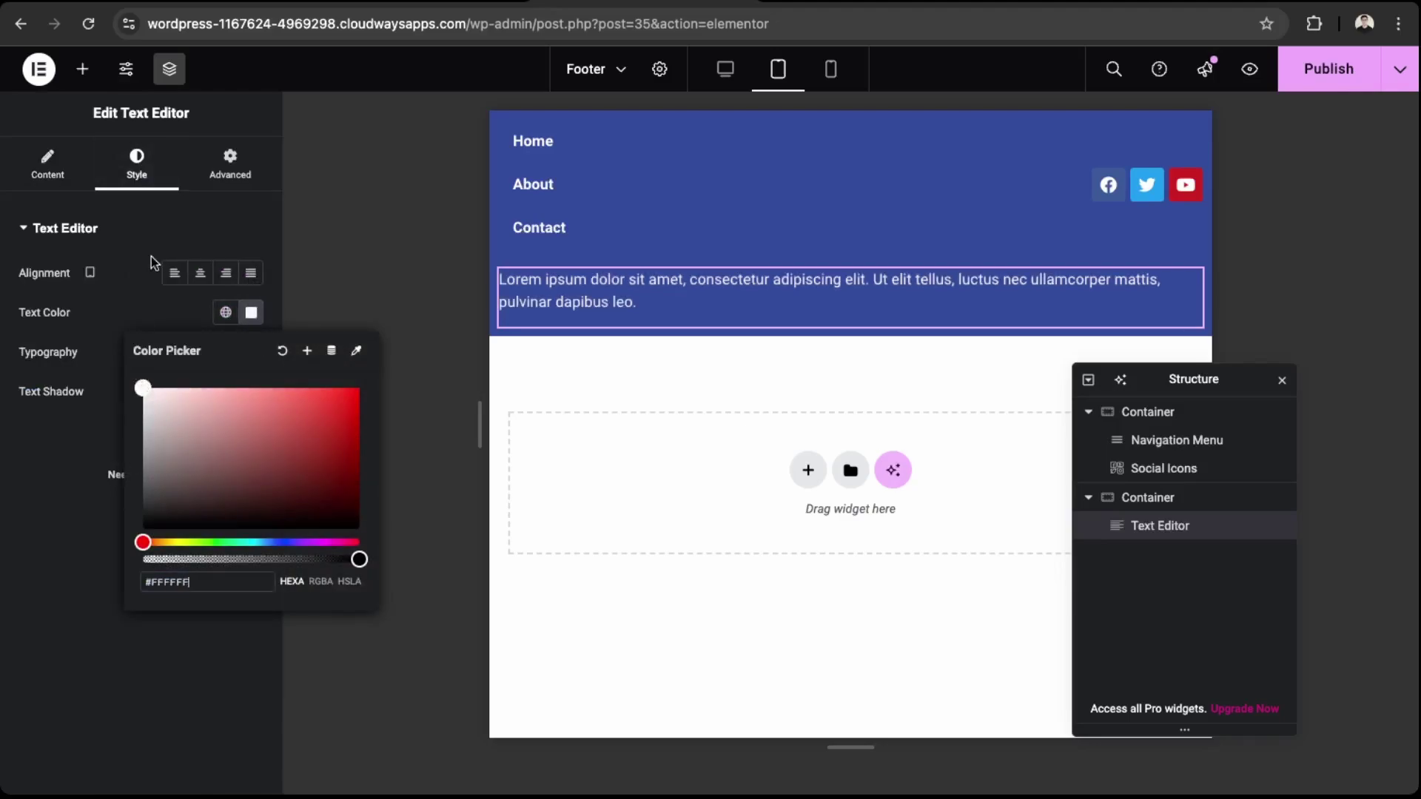
left_click(29, 529)
Replace the placeholder text with "Copyright 2024 MapilitMedia Inc." and center it
left_click(607, 307)
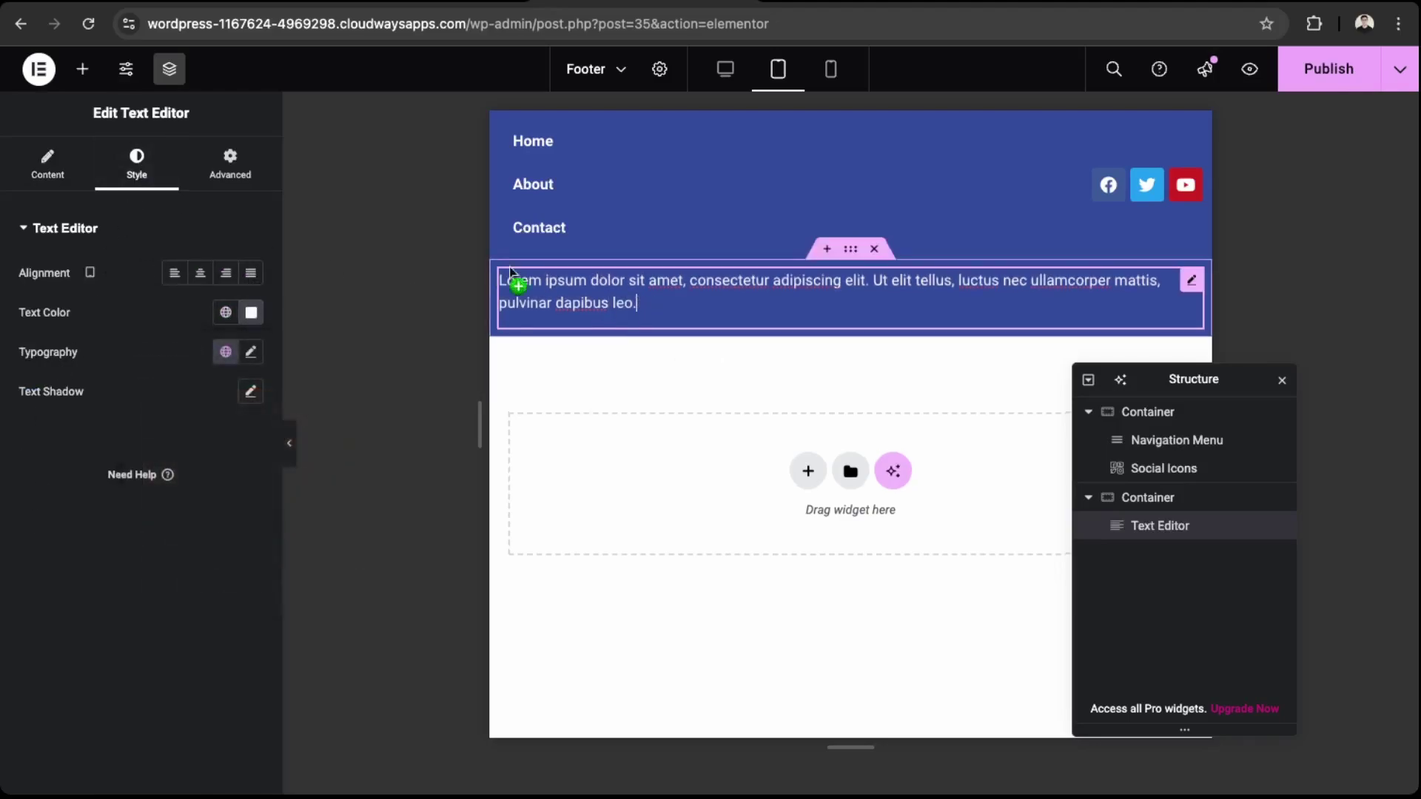
key("ctrl+a")
type("C")
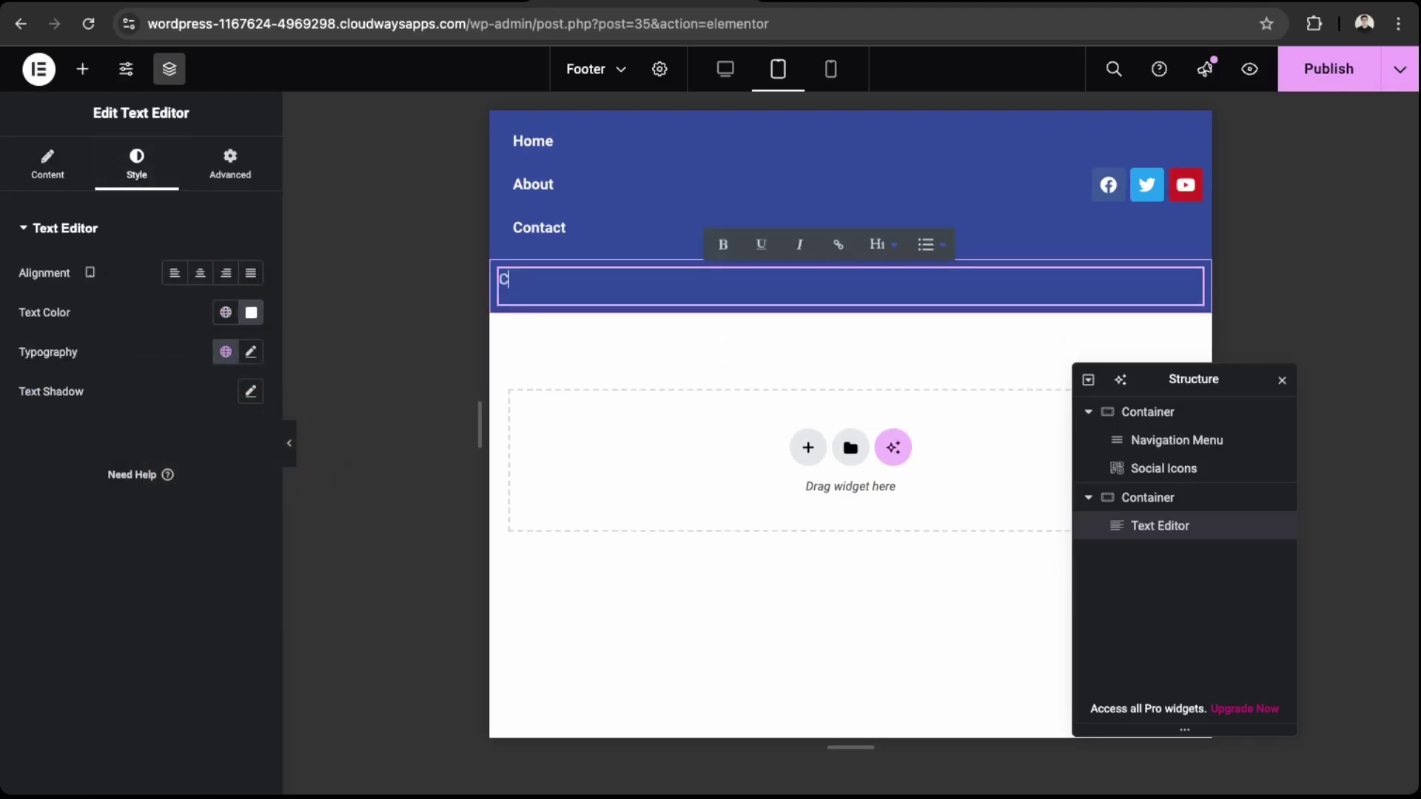
type("opyr")
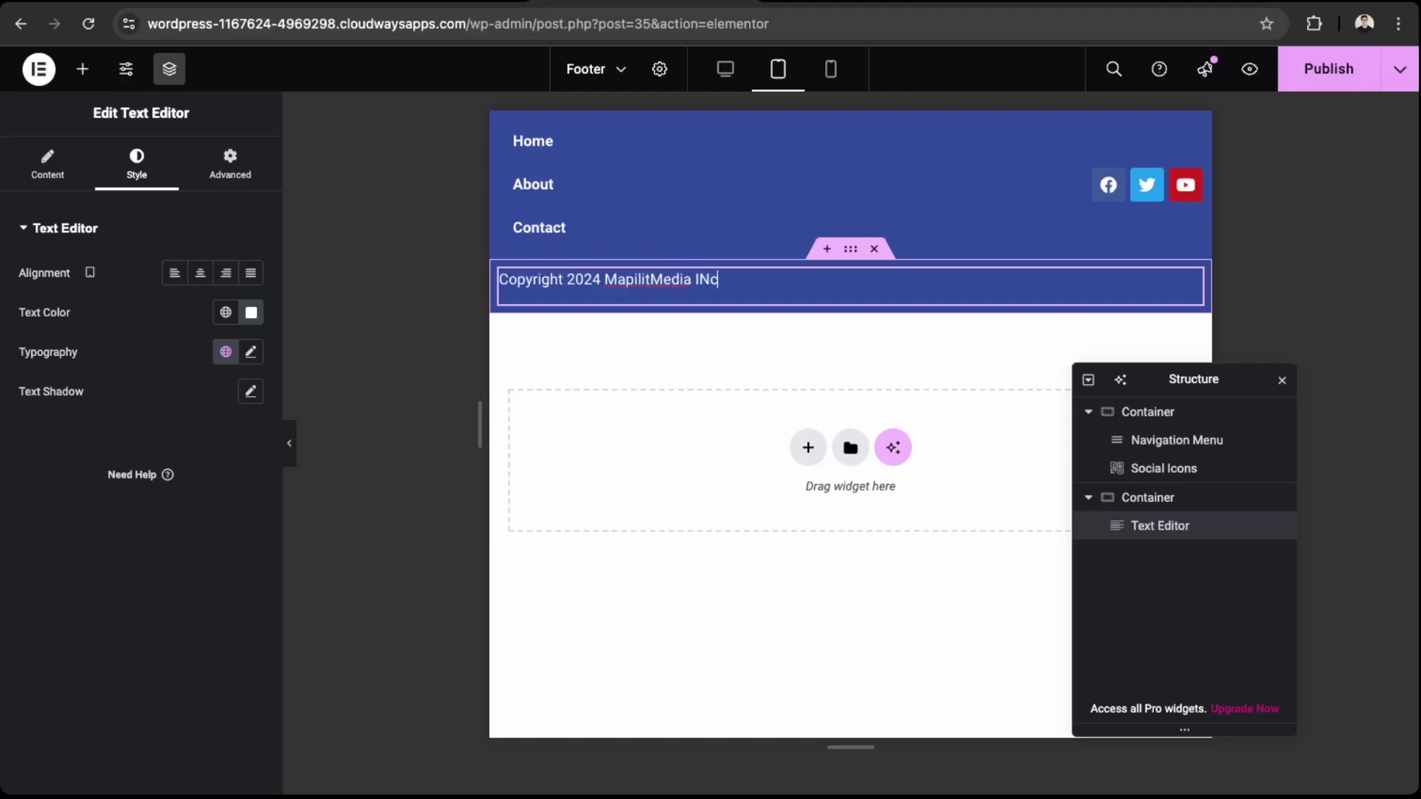
type("nc.")
left_click(213, 277)
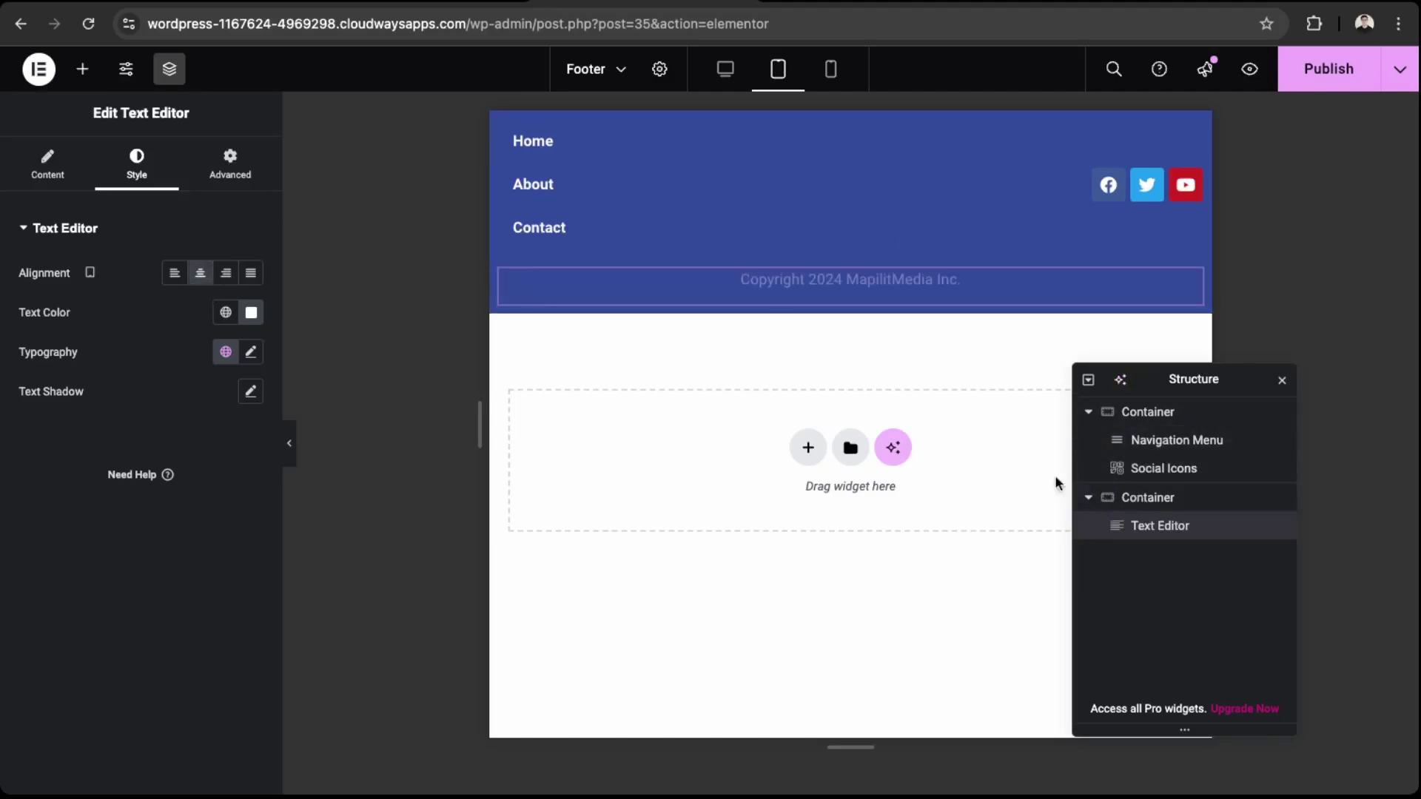
Make the whole copyright line in the footer's Text Editor widget bold and publish the footer template
left_click(74, 172)
triple_click(120, 428)
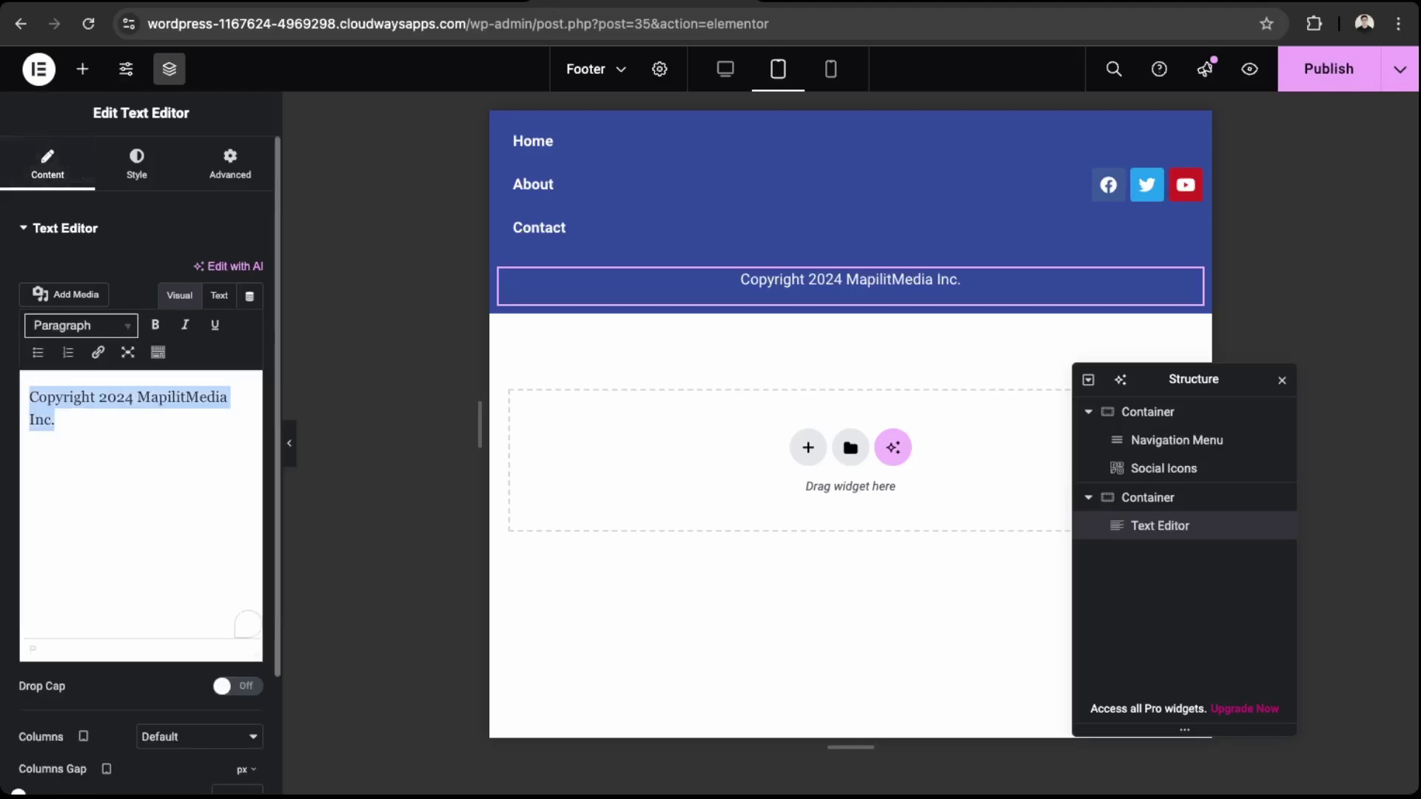
left_click(155, 325)
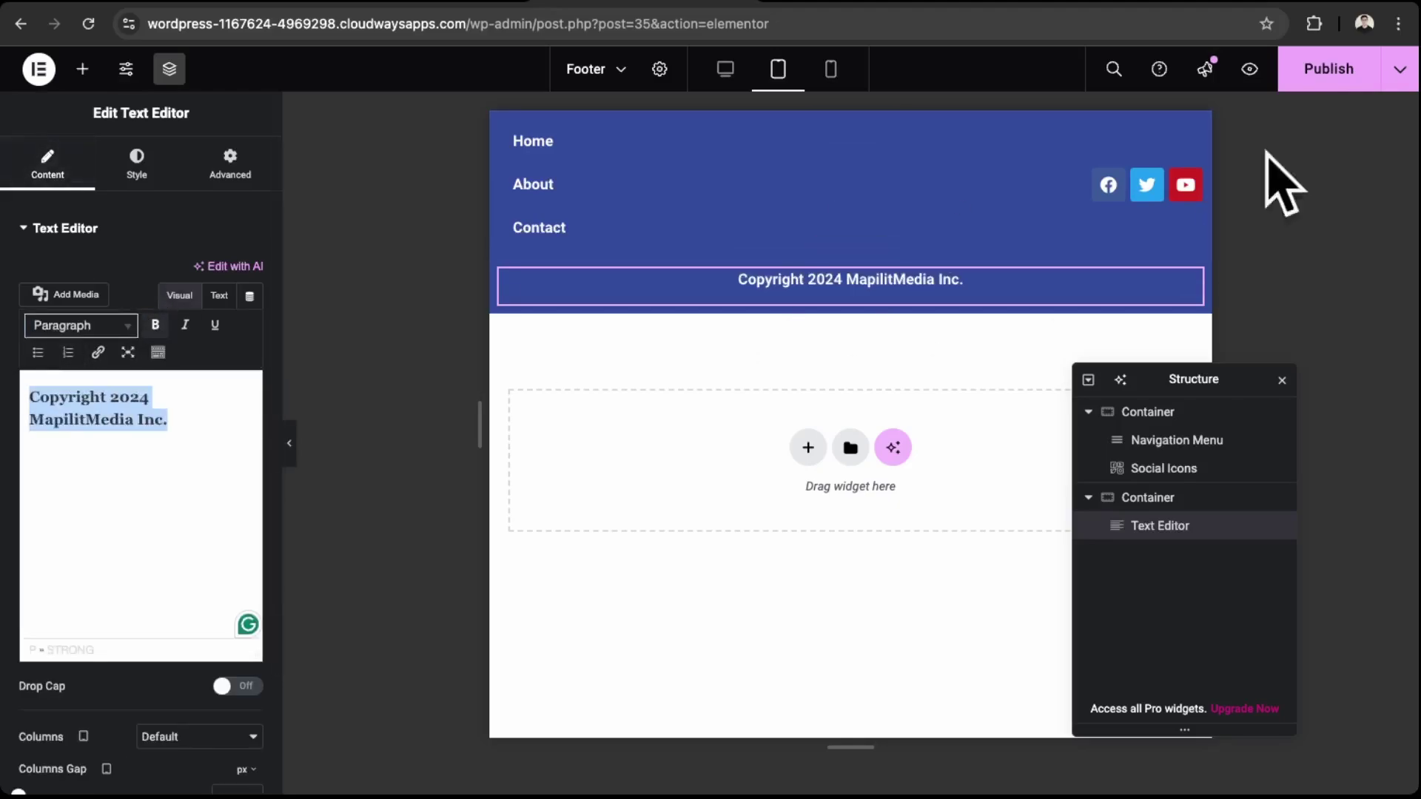
left_click(1334, 69)
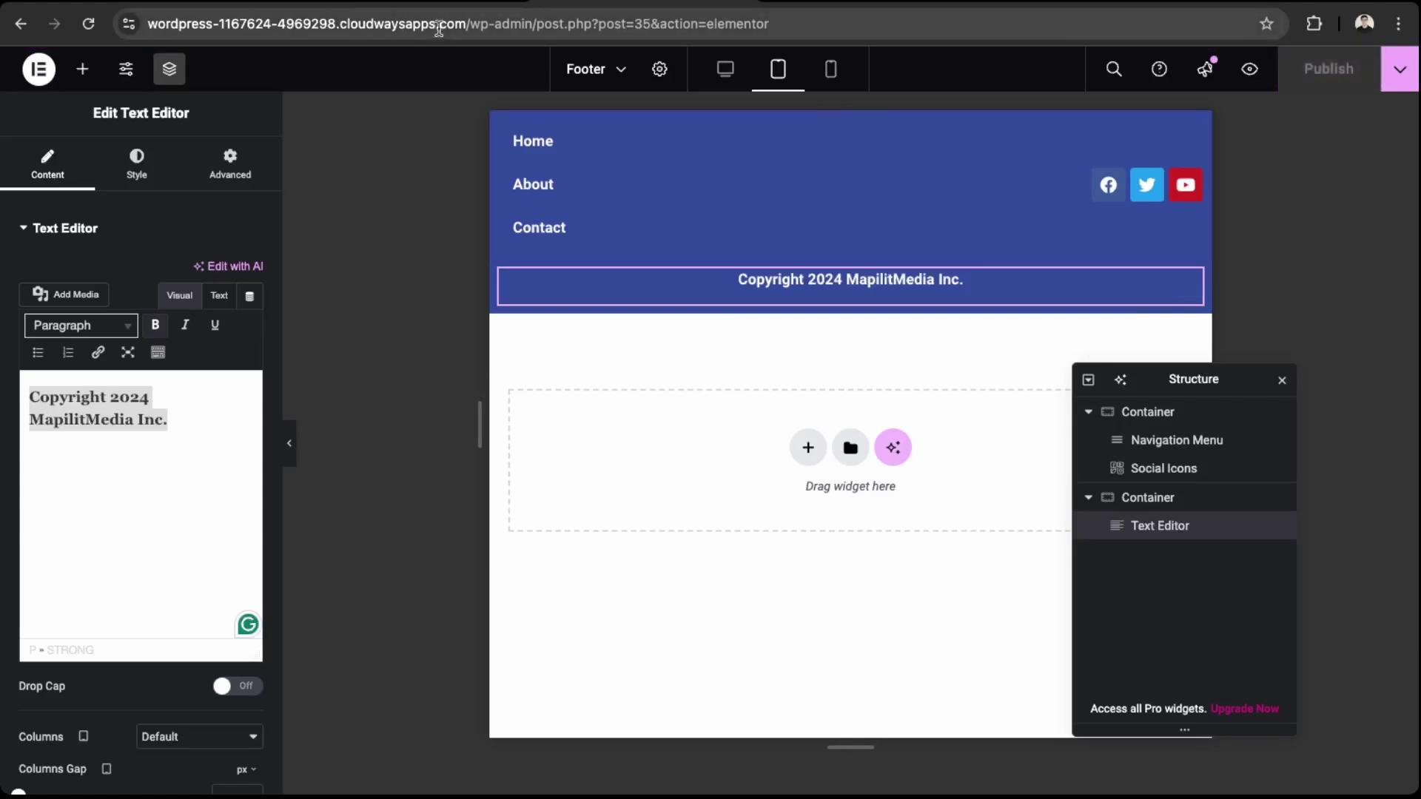
Go to the site's wp-admin dashboard and open the Footer template's settings from the Elementor Header & Footer Builder template list
left_click_drag(535, 24, 1166, 38)
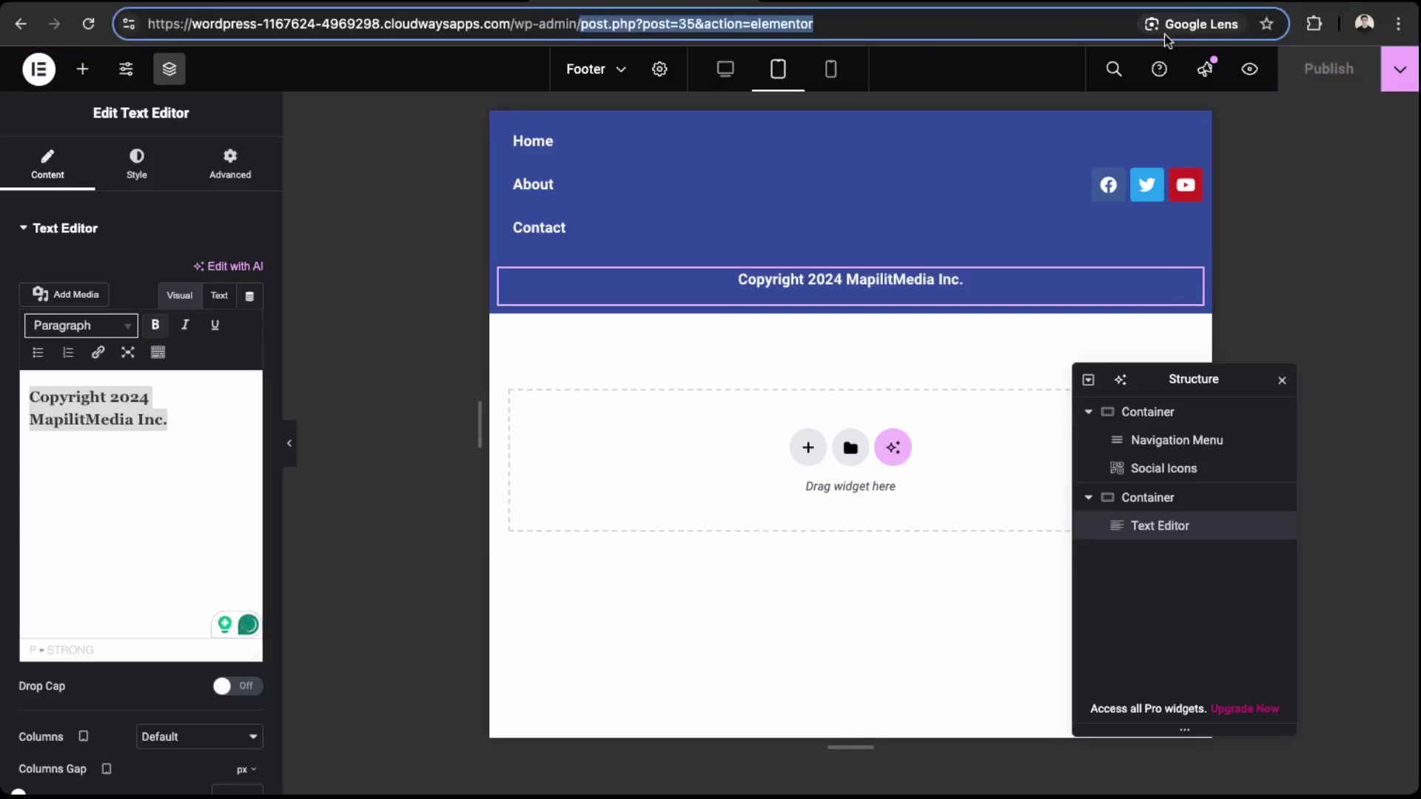
key("BackSpace")
key("Return")
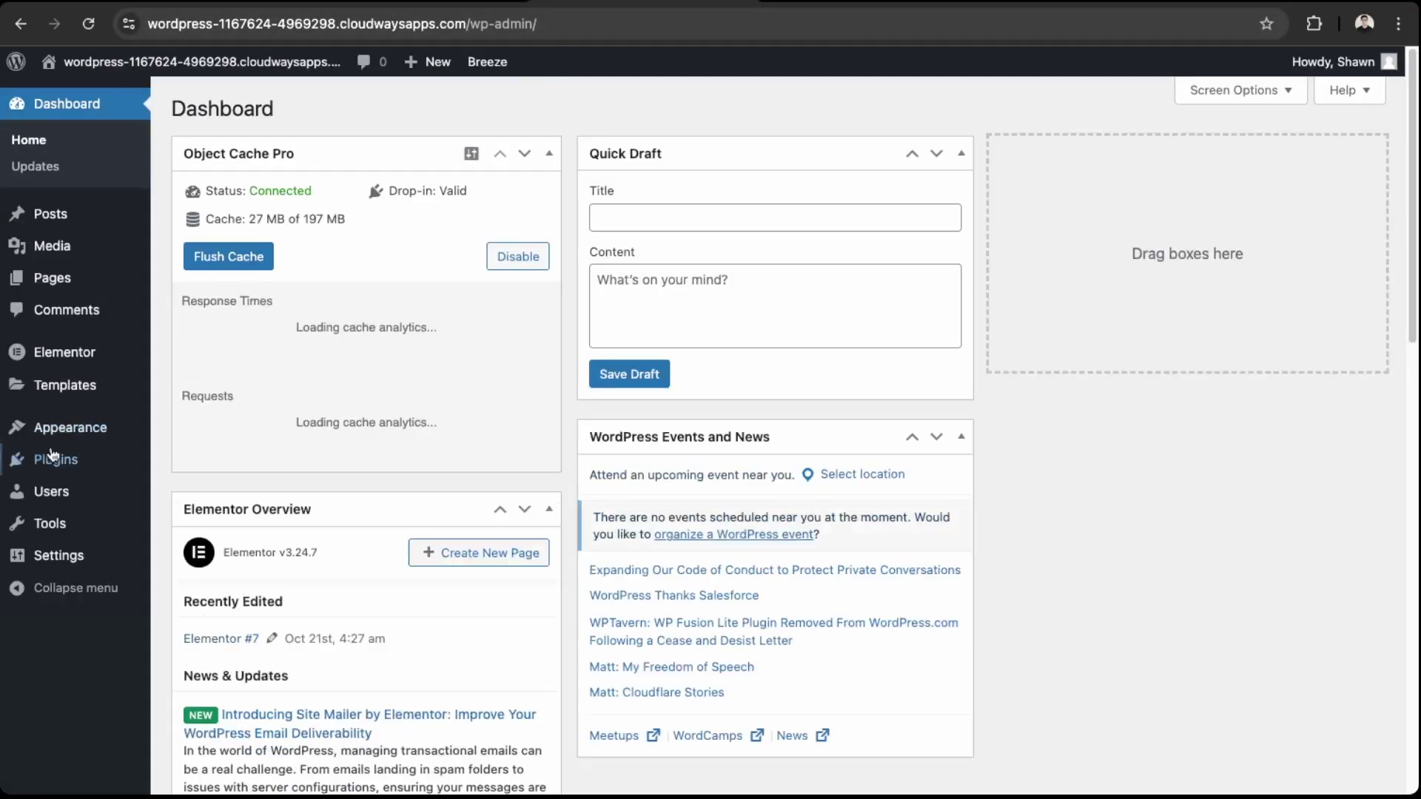
mouse_move(67, 442)
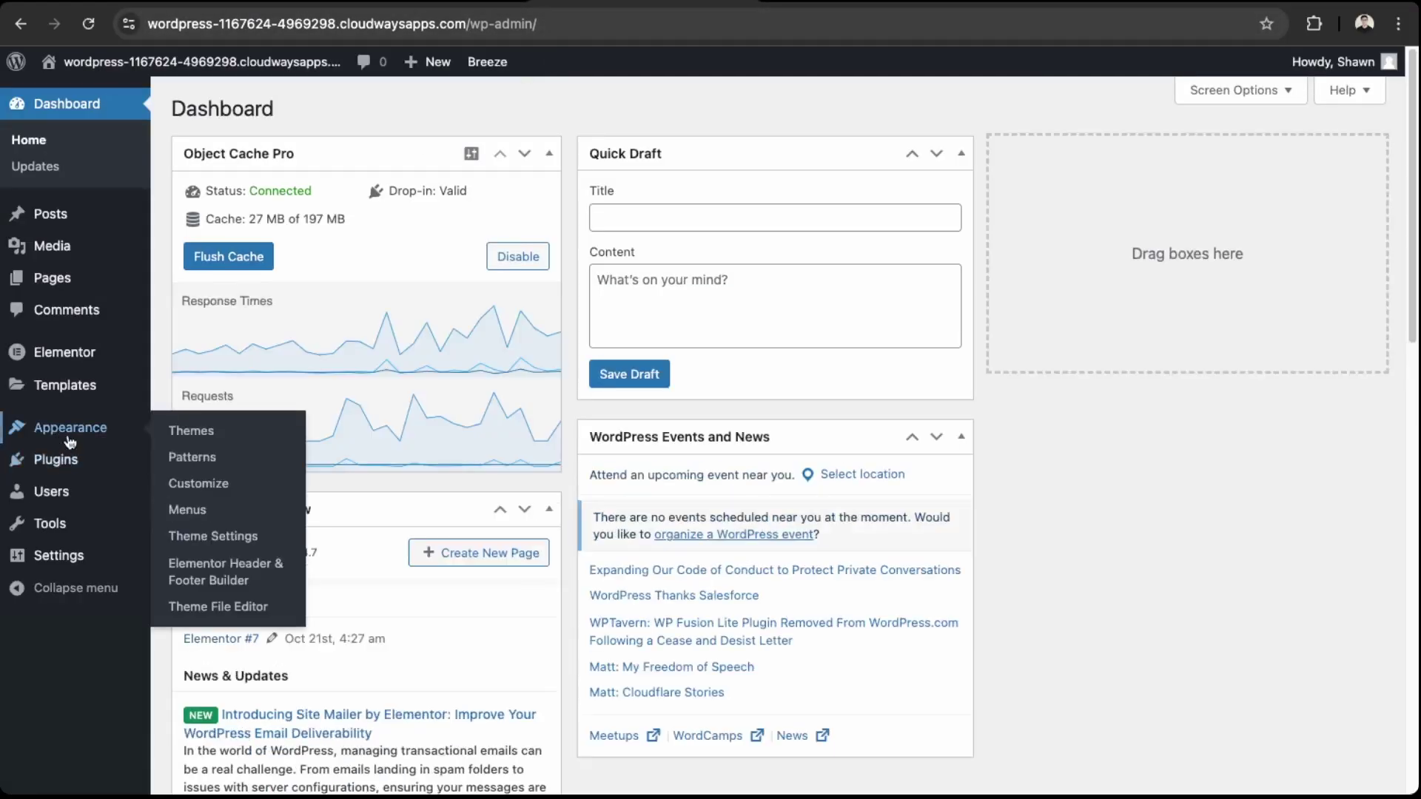
left_click(225, 580)
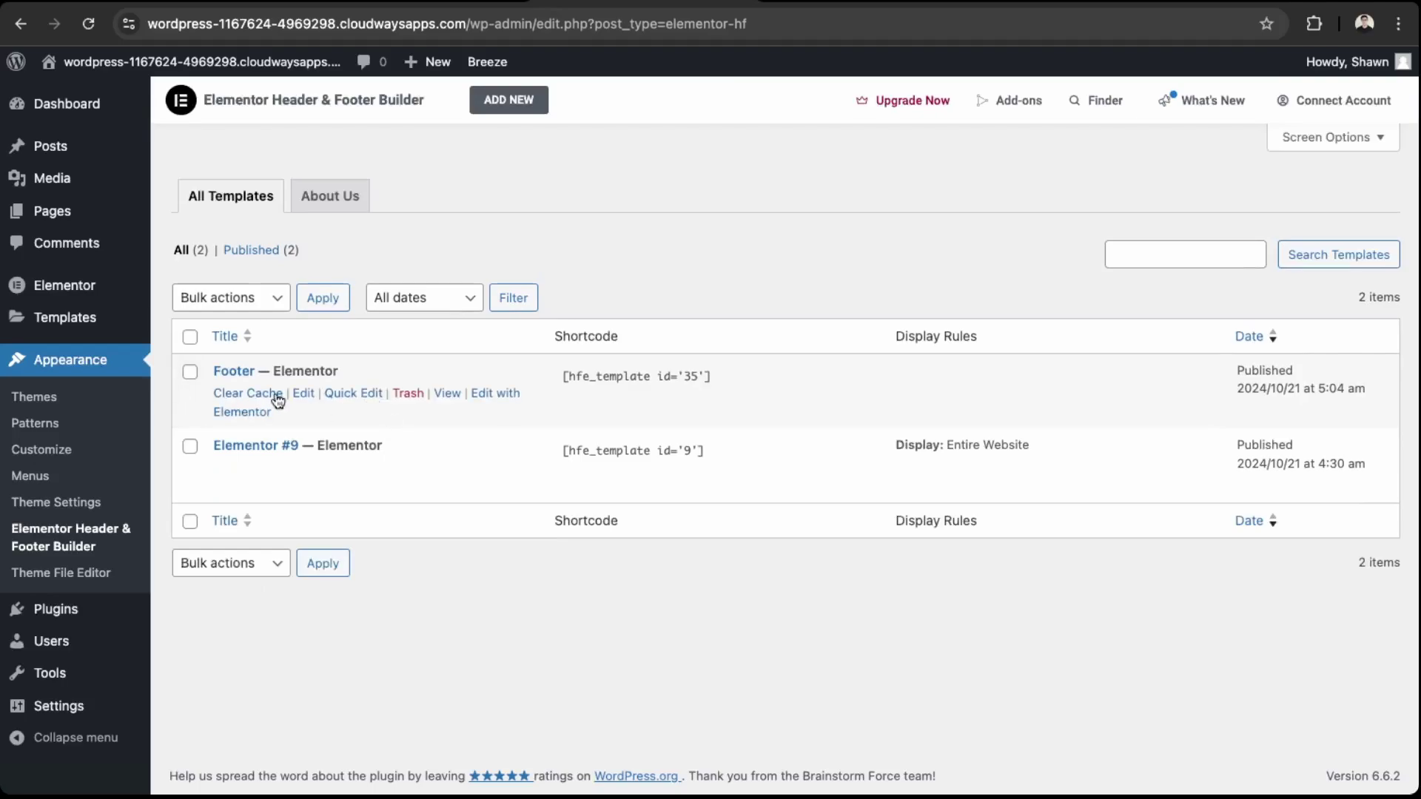
left_click(303, 393)
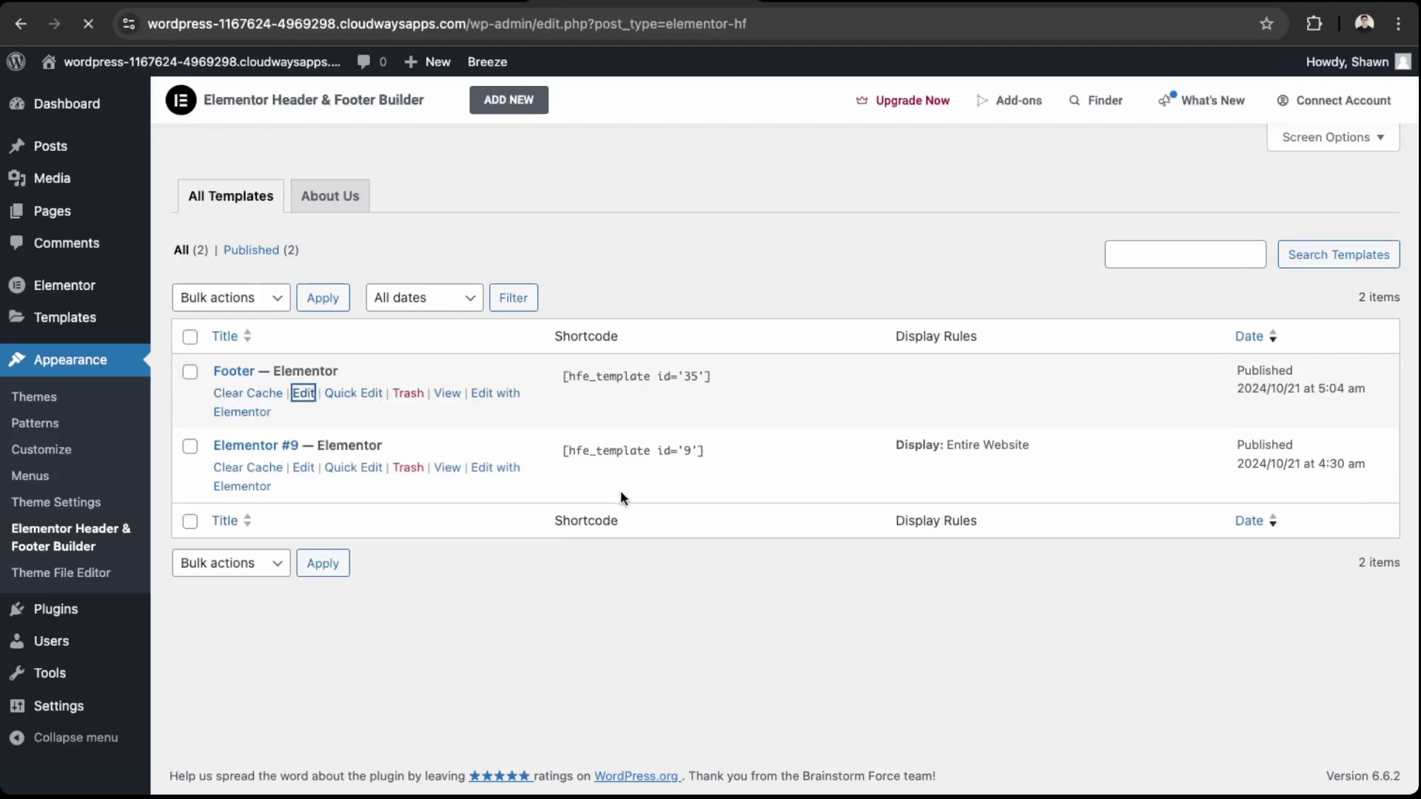
Set the template type to Footer, display it on the Entire Website, and update the template
scroll(619, 502, "down", 3)
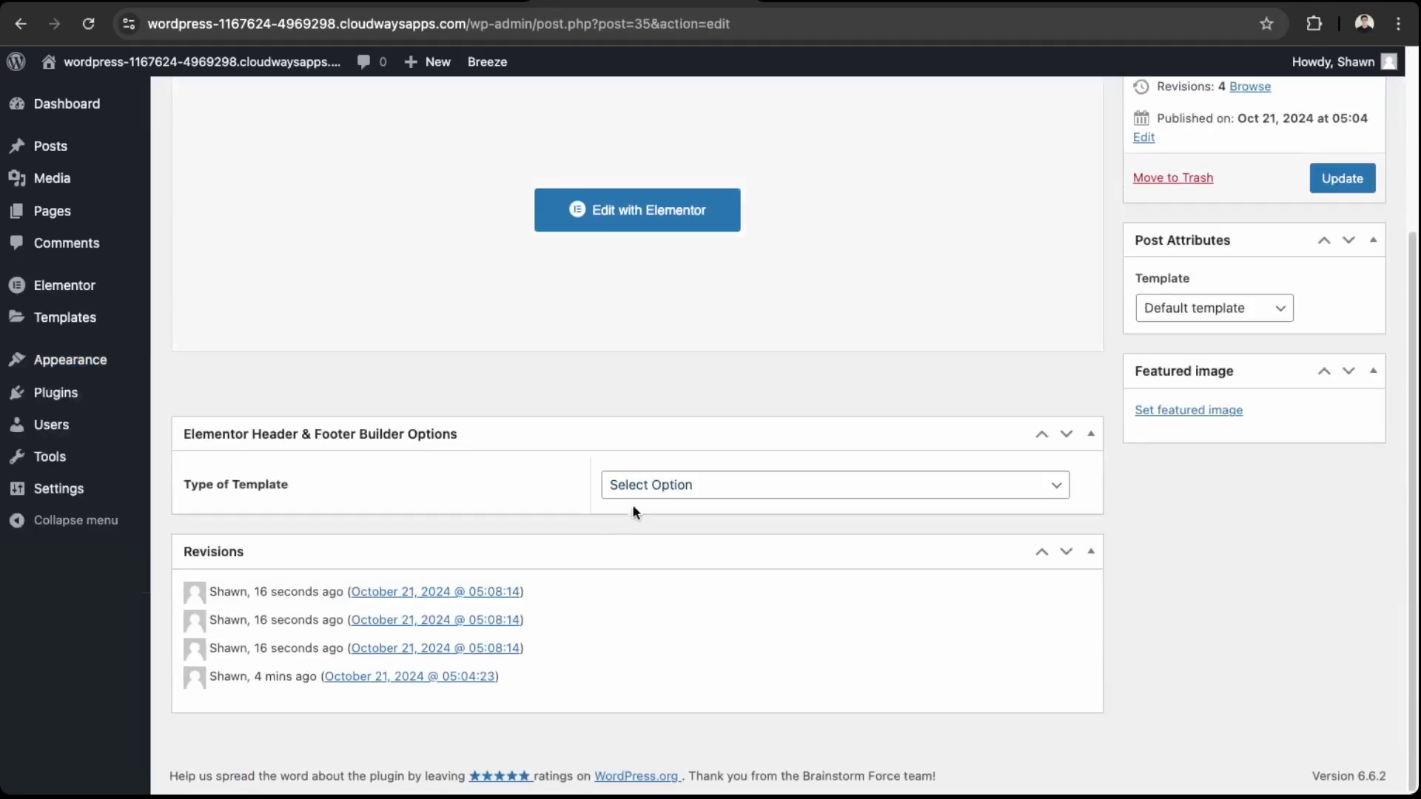
left_click(645, 549)
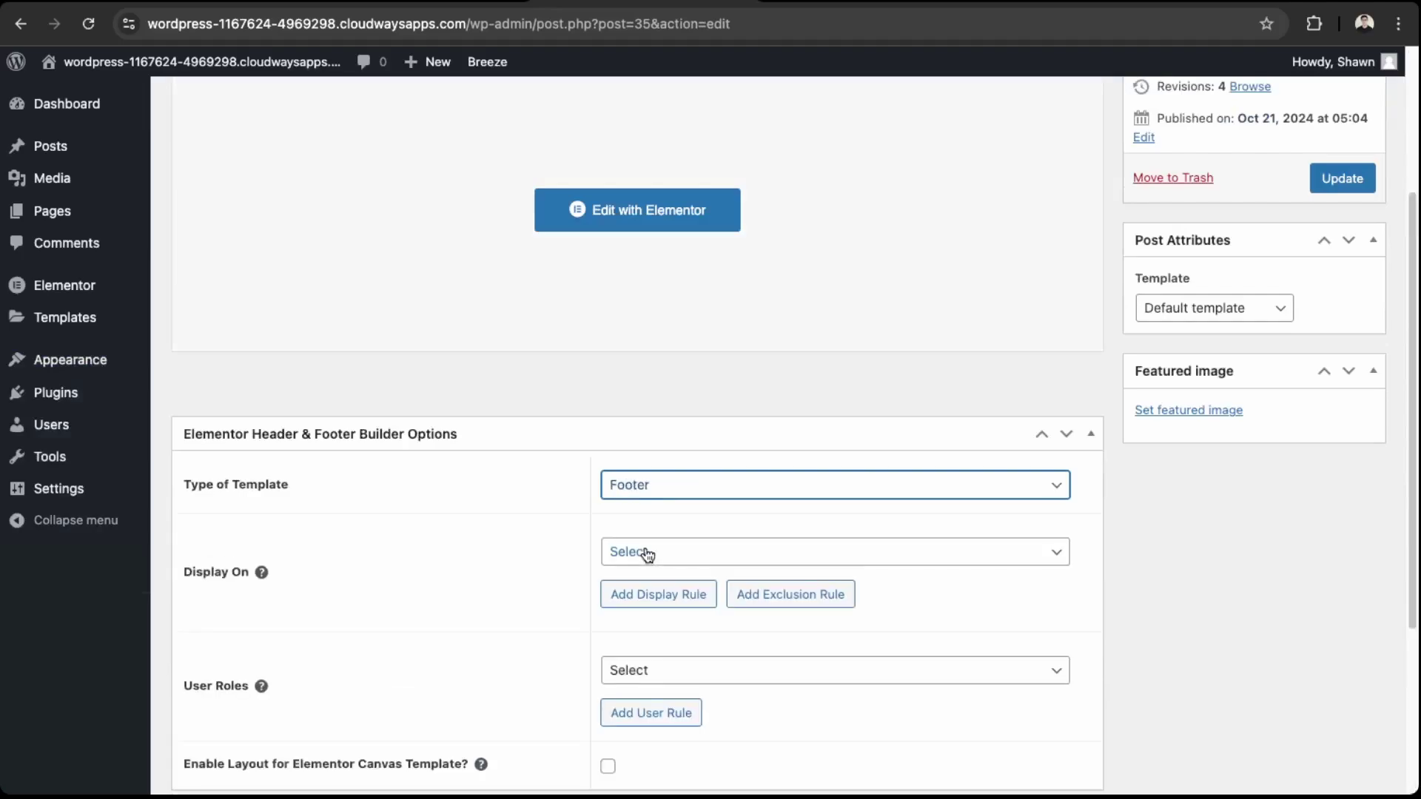
left_click(675, 562)
left_click(666, 600)
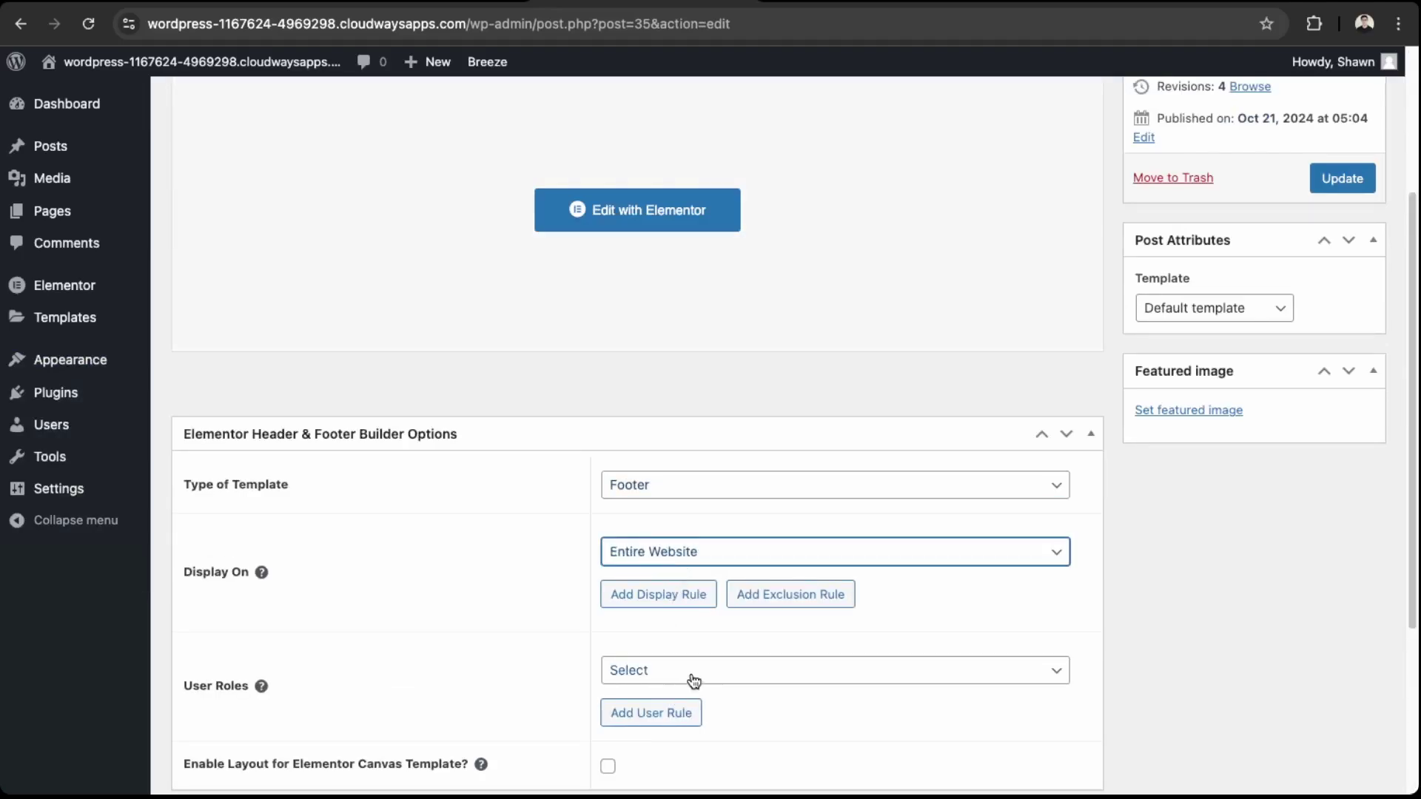
scroll(688, 679, "down", 3)
scroll(702, 659, "up", 7)
left_click(1342, 402)
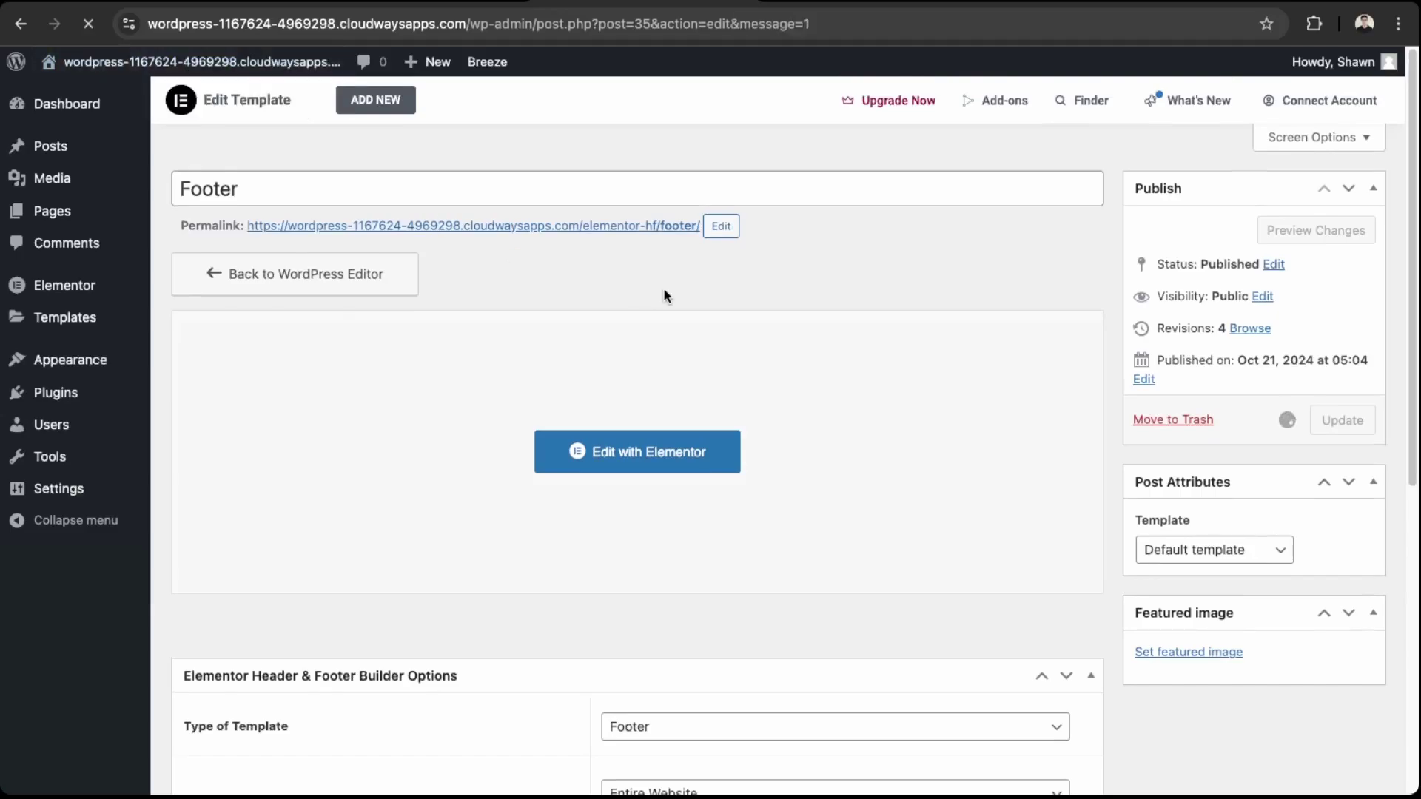
Visit the live homepage and check the footer's menu, social icons and copyright text at the end of the page
mouse_move(177, 65)
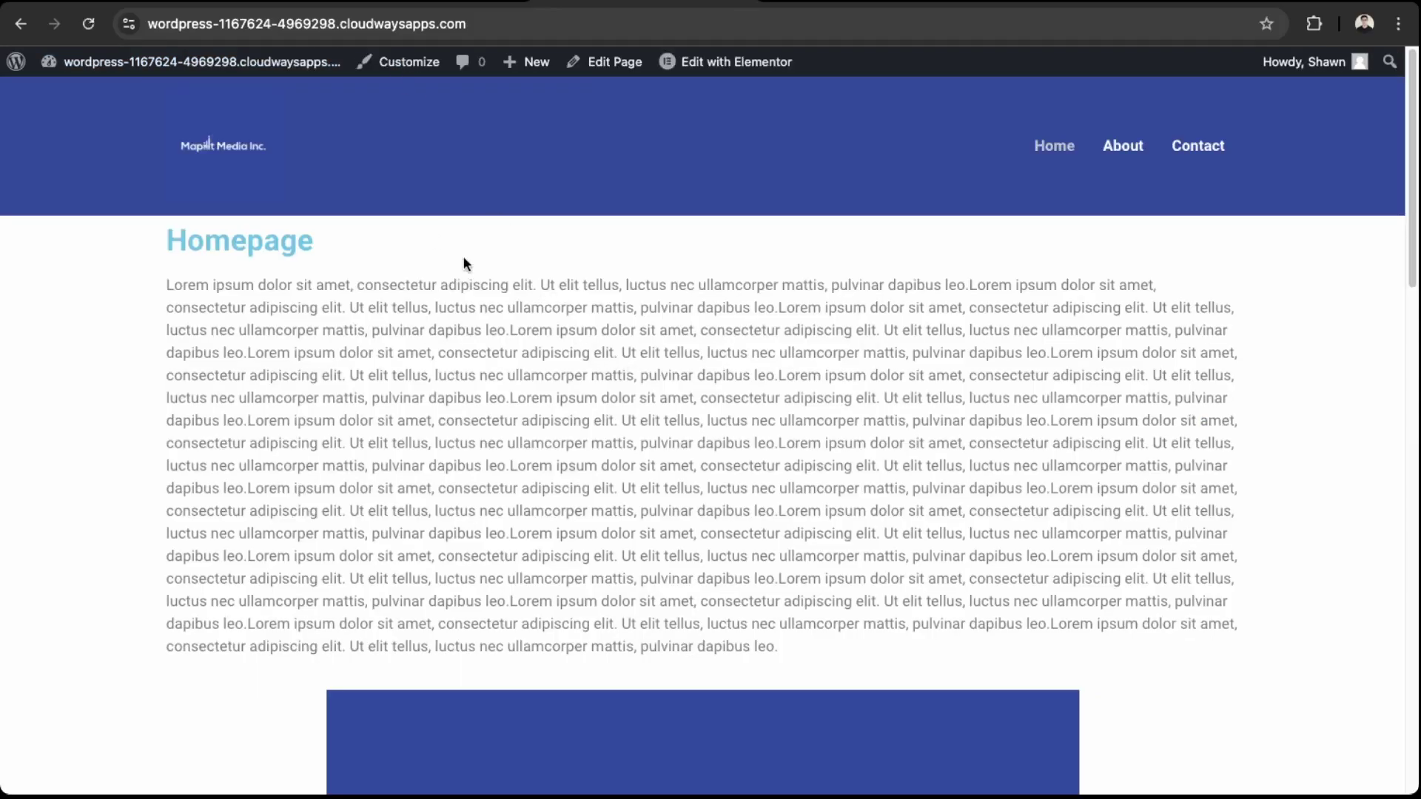
scroll(463, 257, "down", 15)
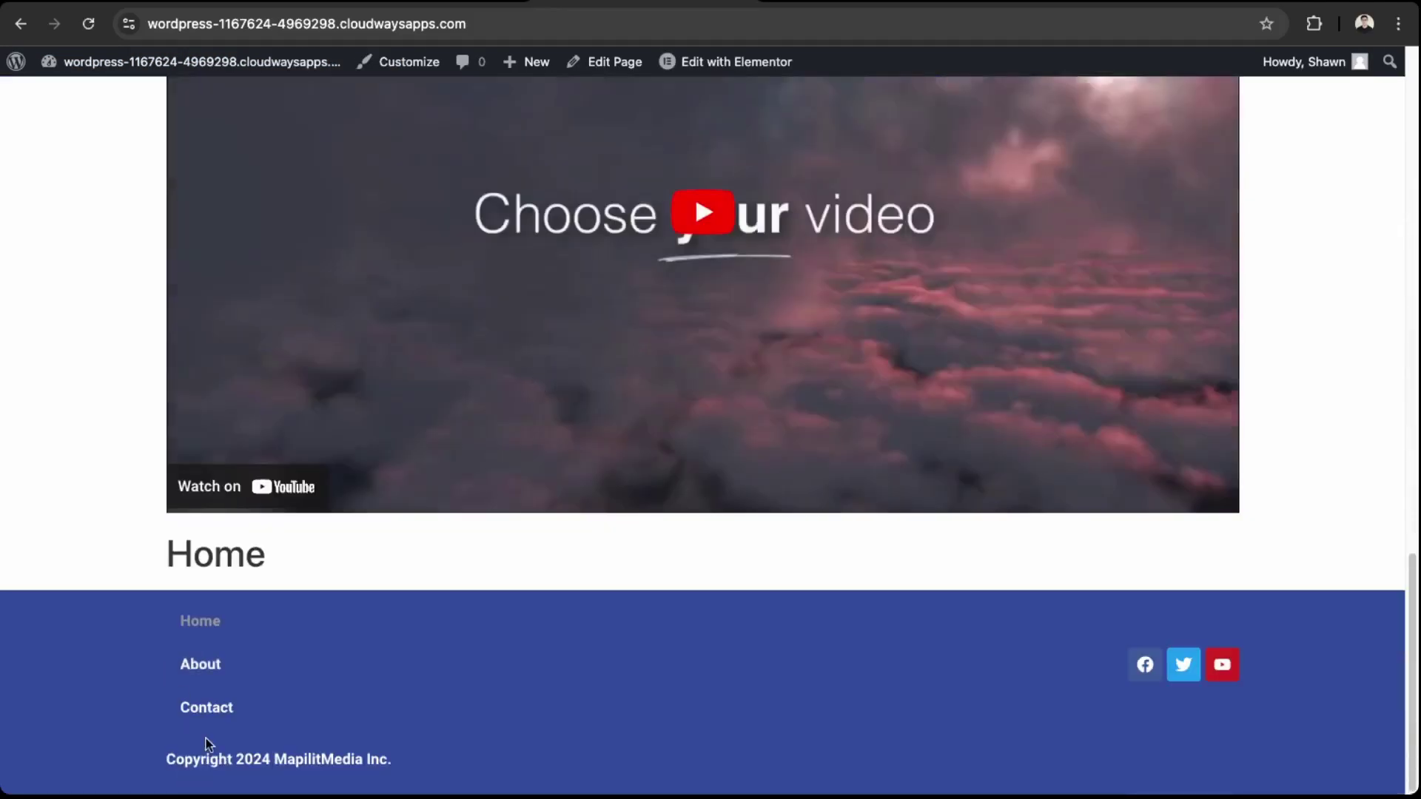